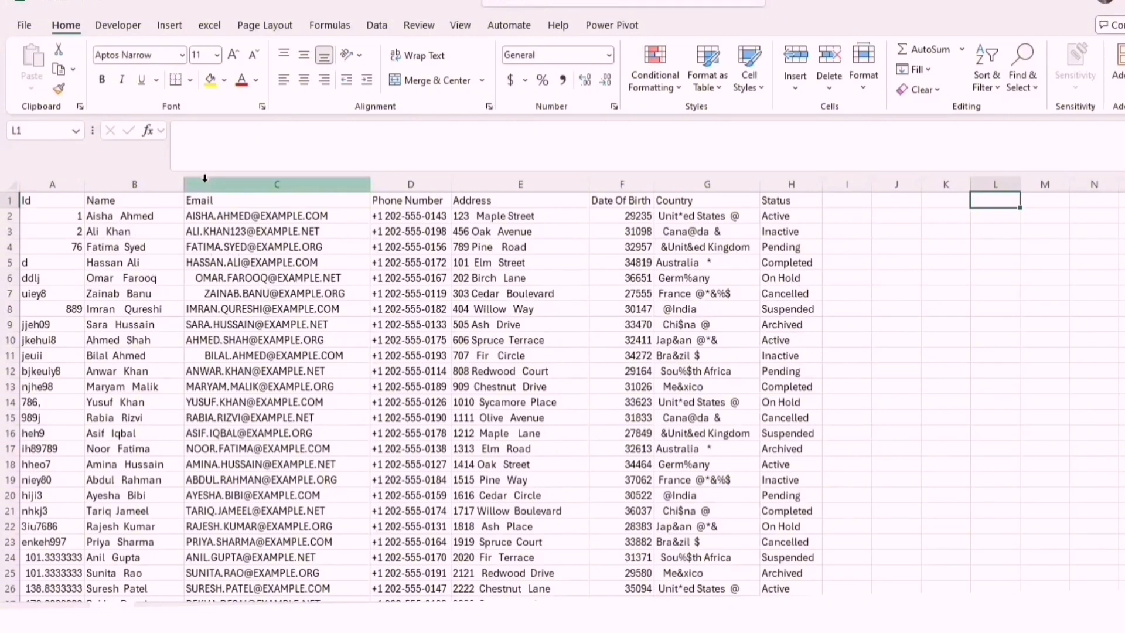
Insert an empty column before the Email column and give it the header First Name
left_click(205, 178)
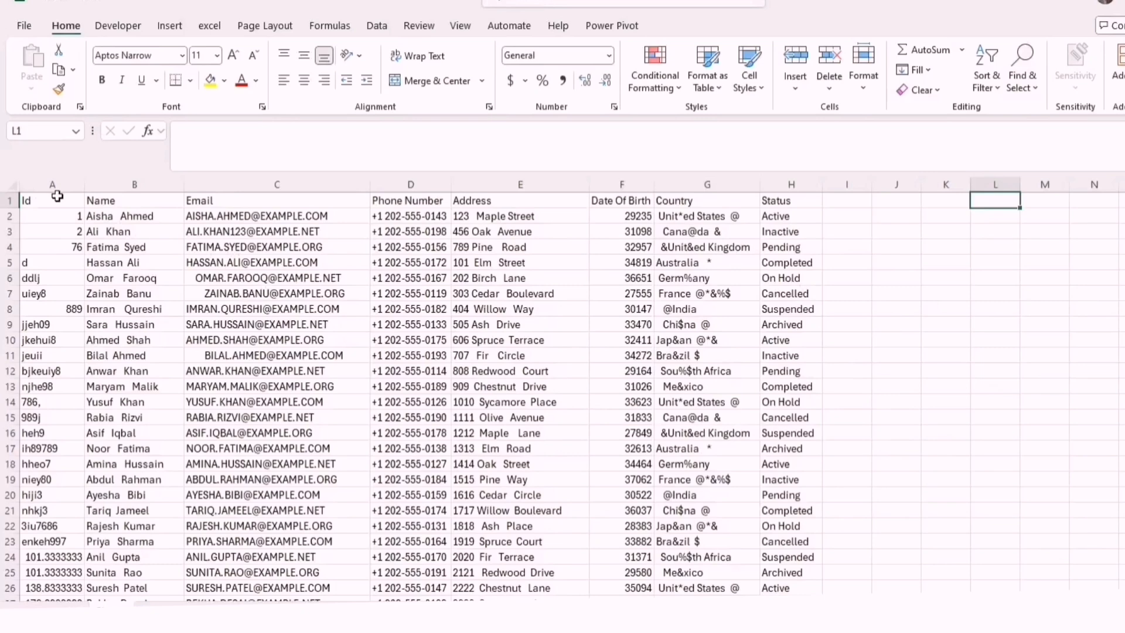
left_click(207, 184)
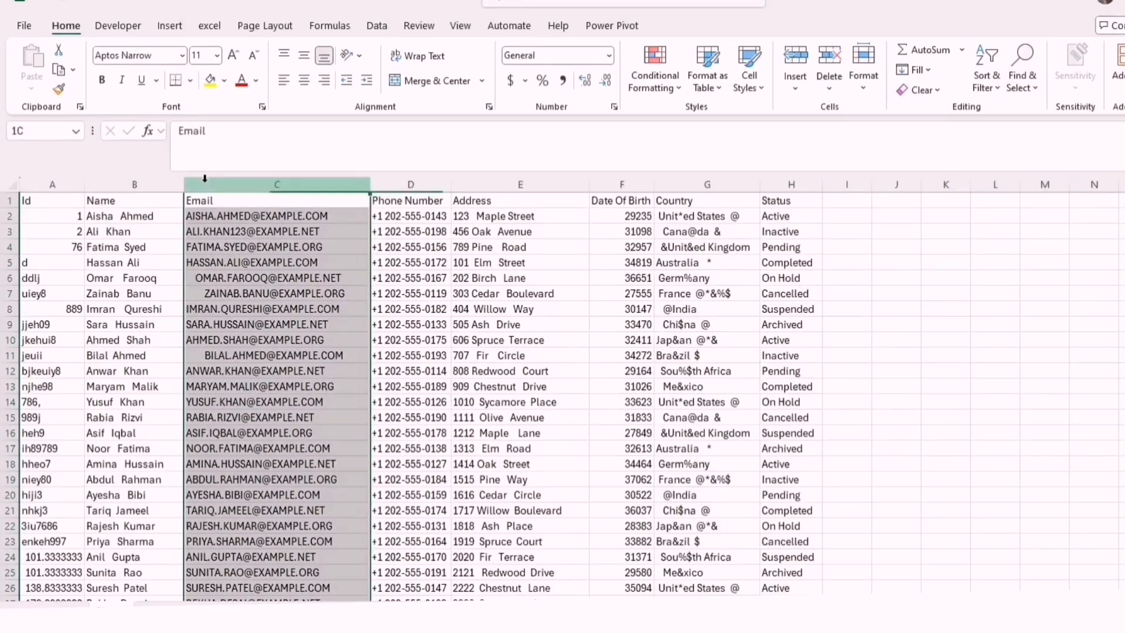
right_click(208, 185)
left_click(255, 338)
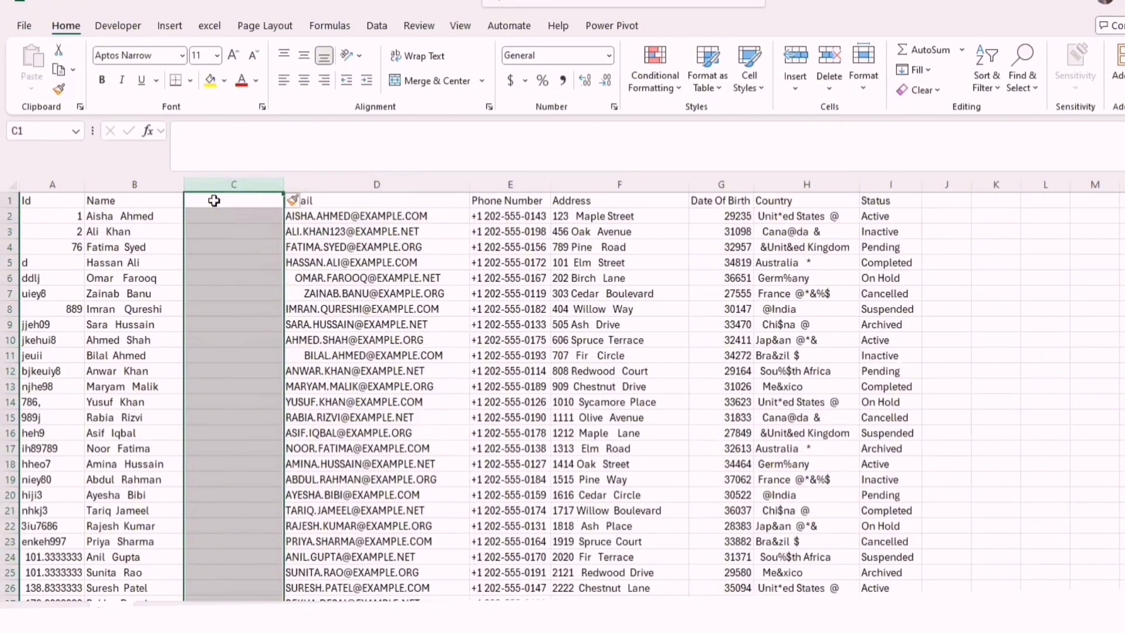
left_click(214, 200)
type("First Nam")
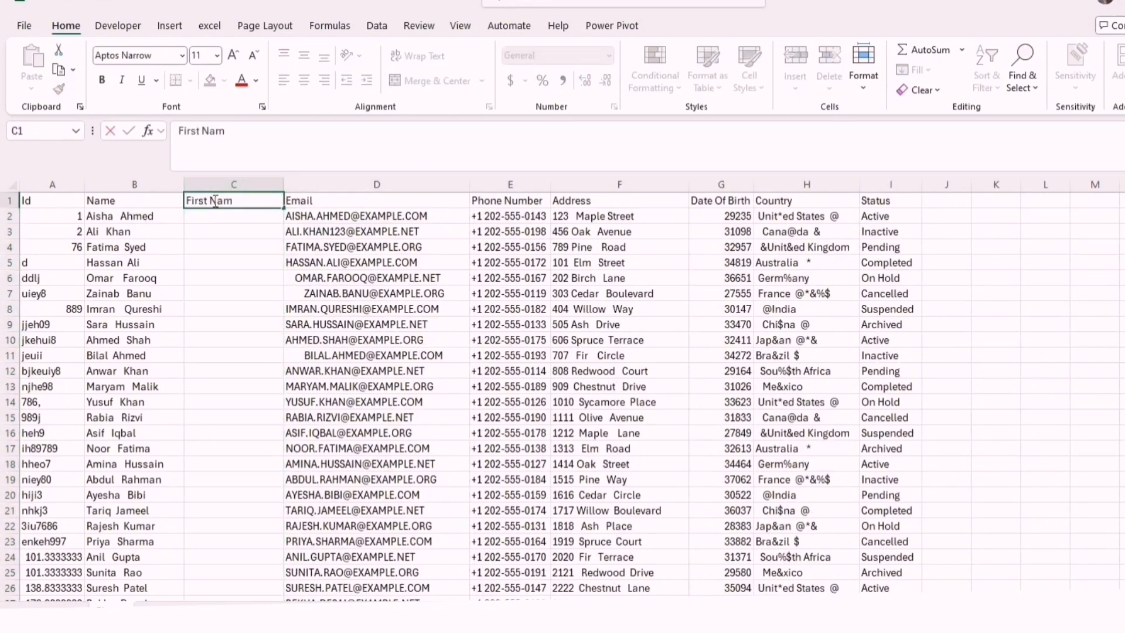
type("e")
Insert another empty column before Email and give it the header Last Name
left_click(310, 185)
right_click(310, 184)
left_click(357, 336)
left_click(307, 200)
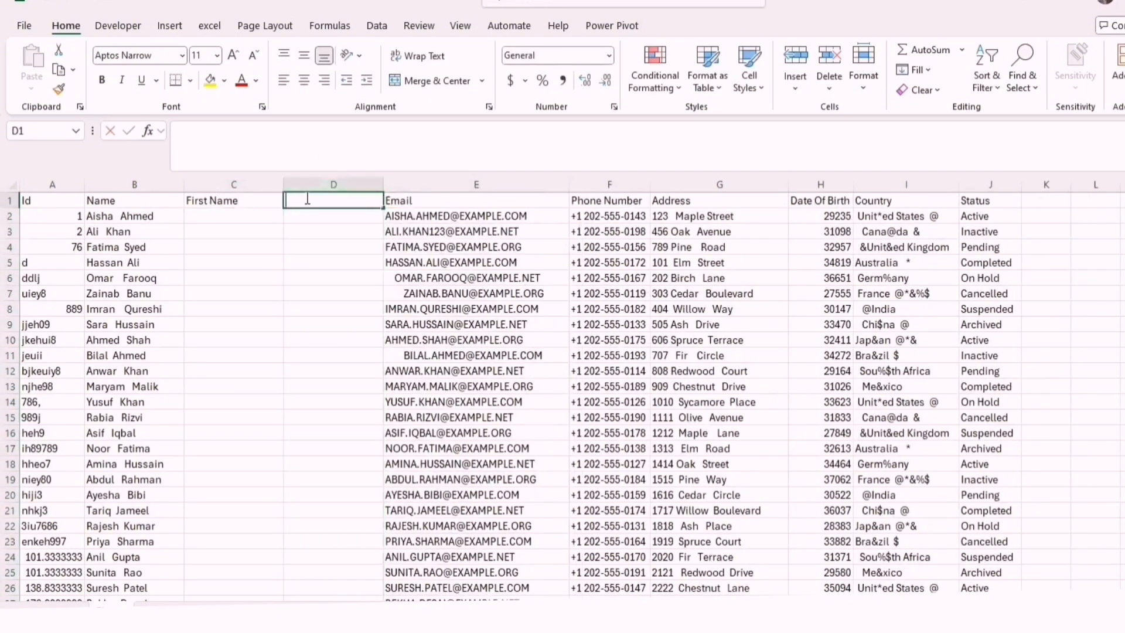
type("Last Name")
left_click(308, 249)
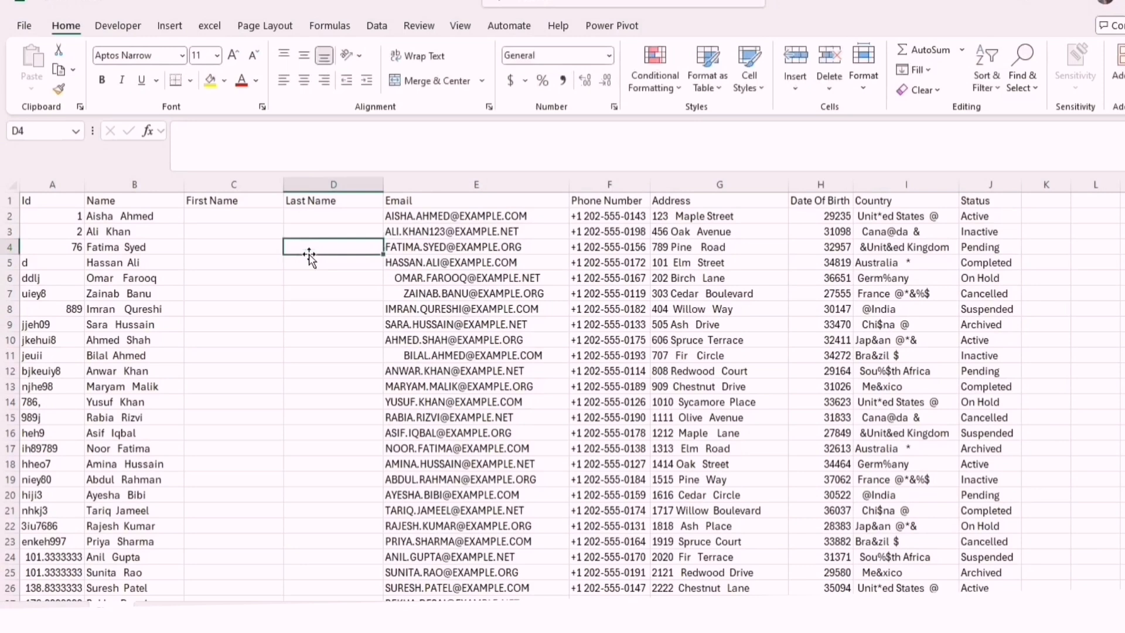
left_click(126, 216)
left_click(126, 185)
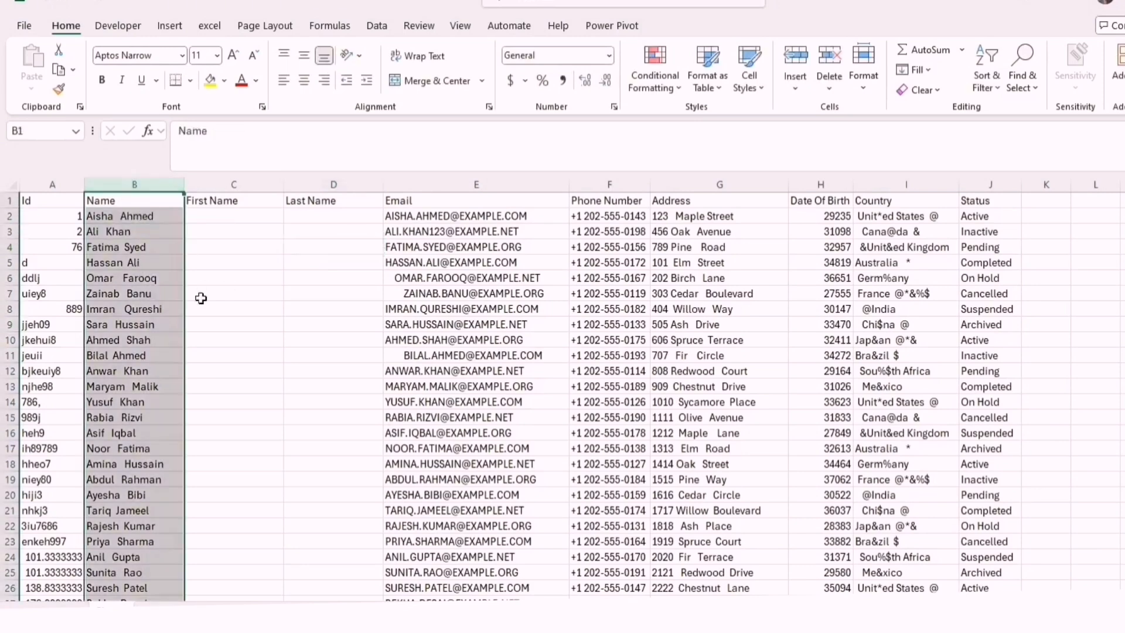
left_click(234, 216)
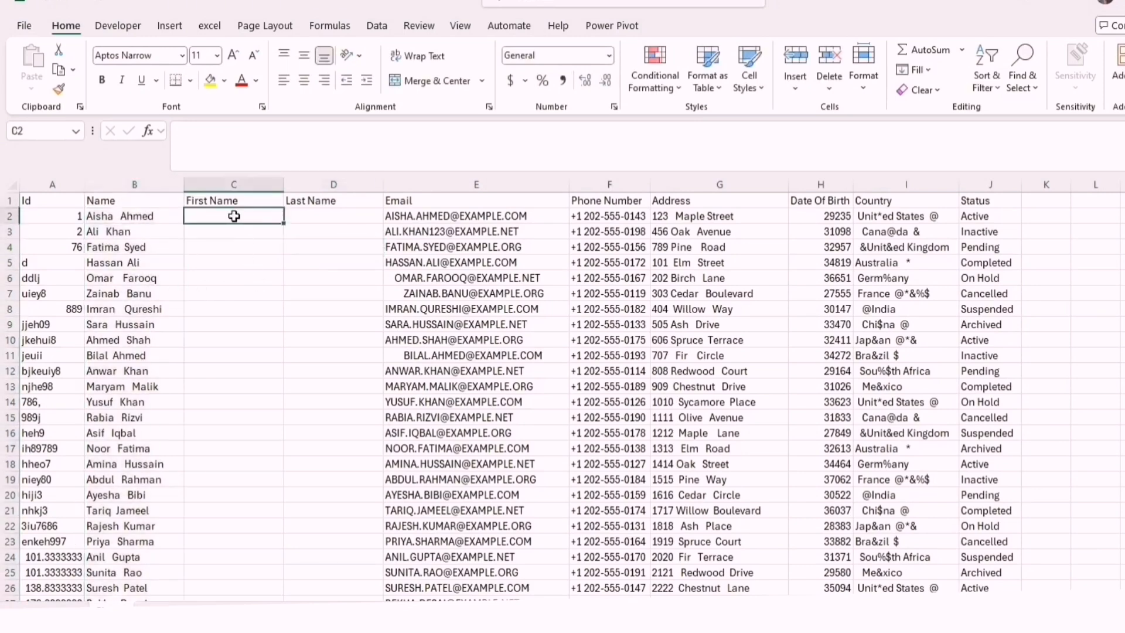
left_click(315, 218)
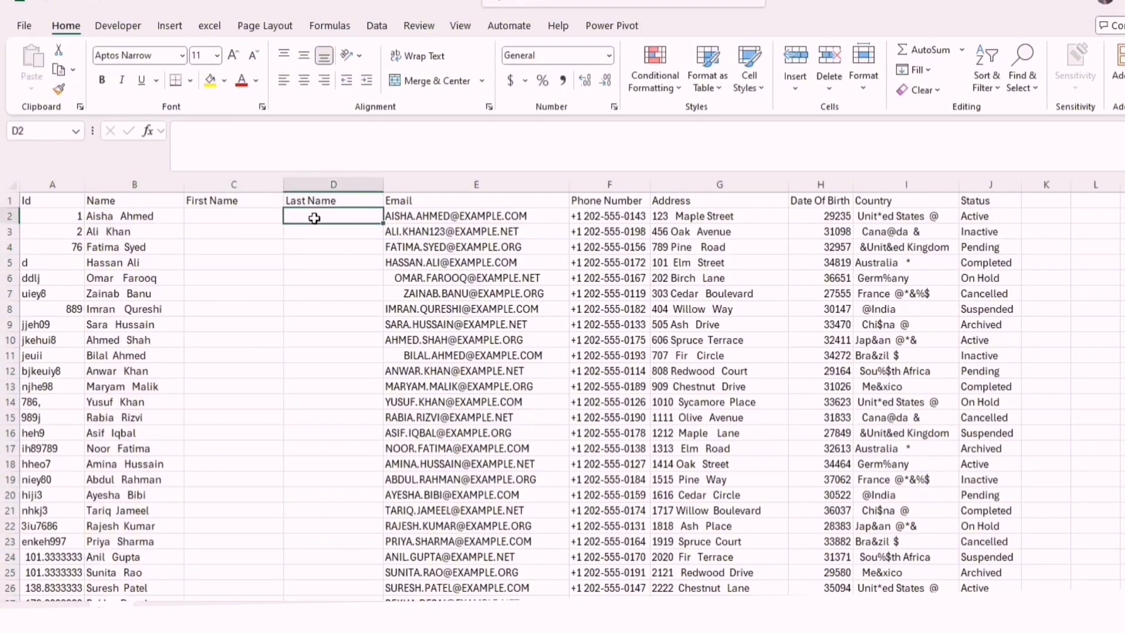
left_click(145, 222)
Enter the formula =FIND(" ",B2) in cell C2 to locate the space in the full name
left_click(243, 222)
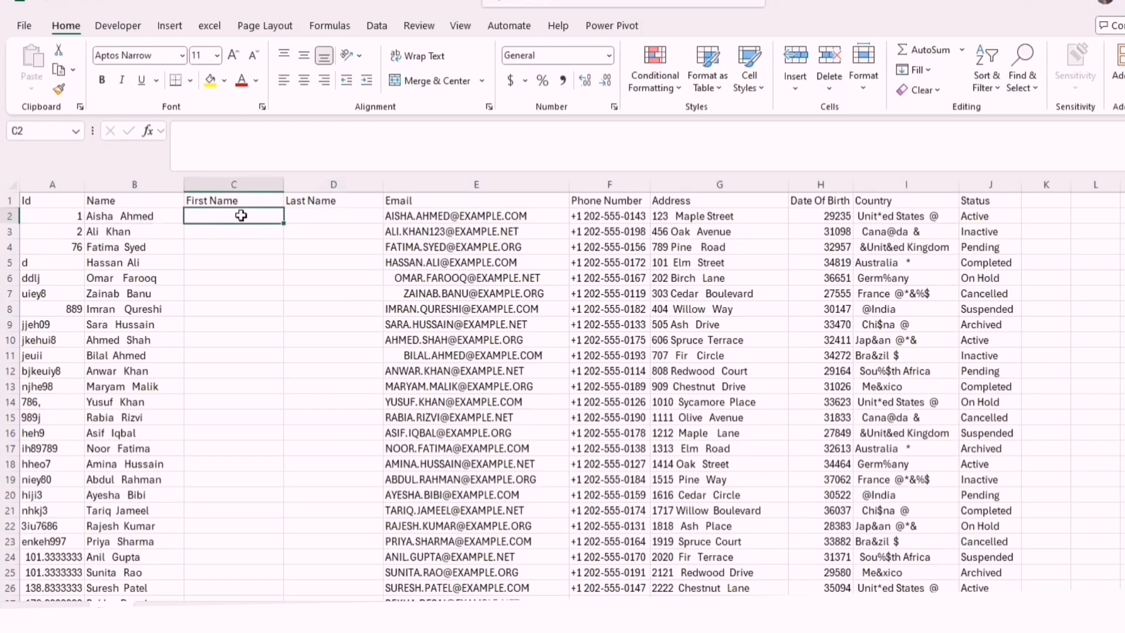
double_click(242, 217)
type("=")
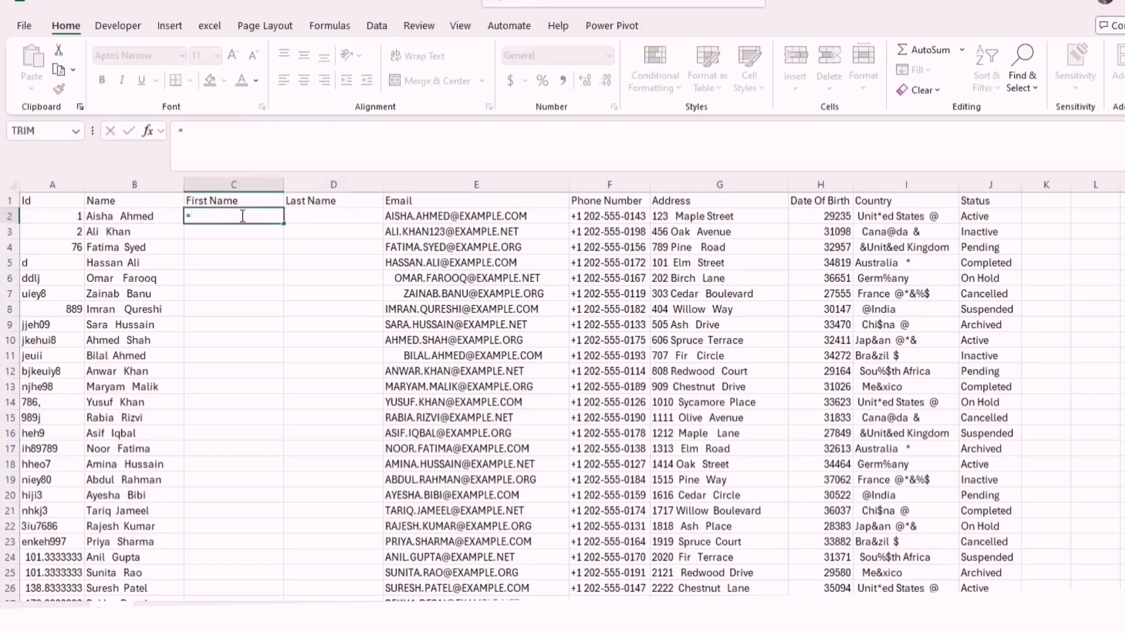
type("find")
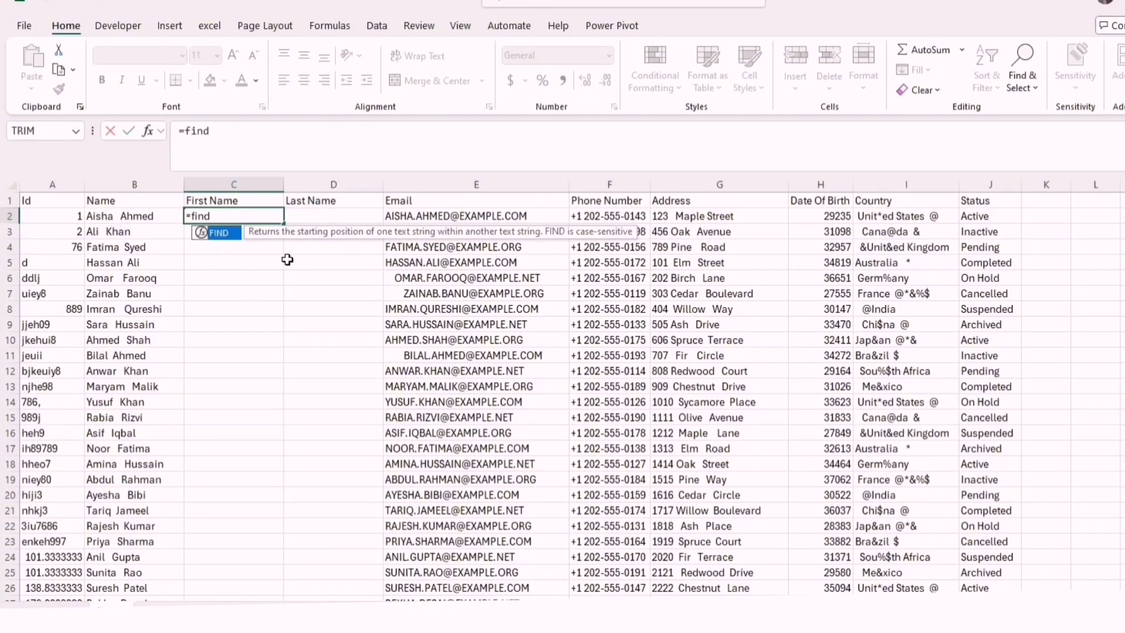
key("Tab")
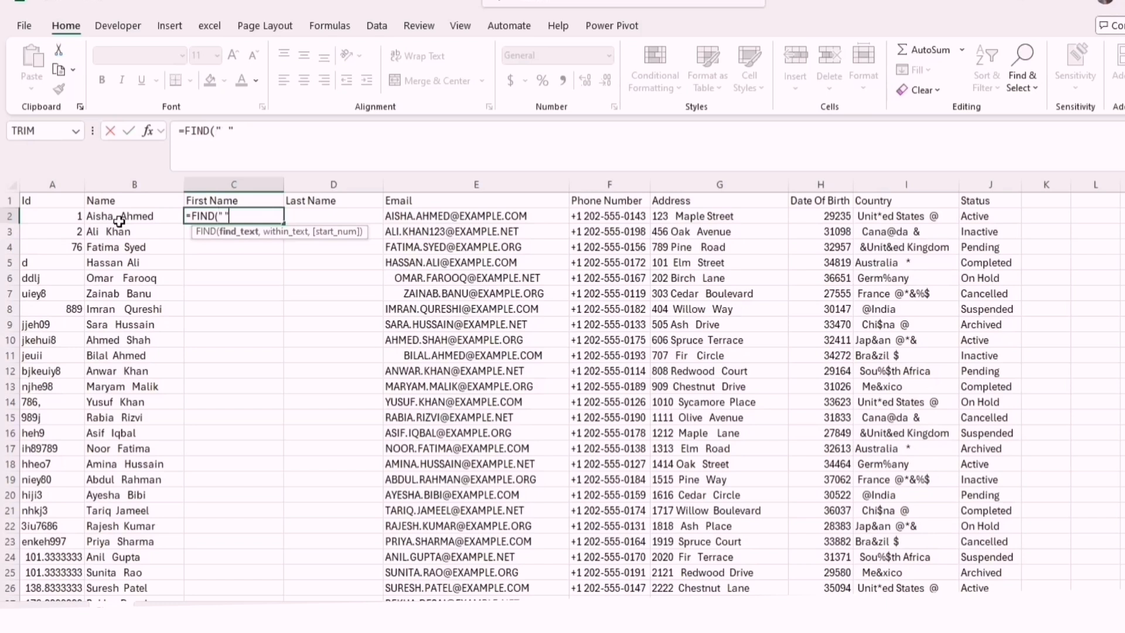
type(",")
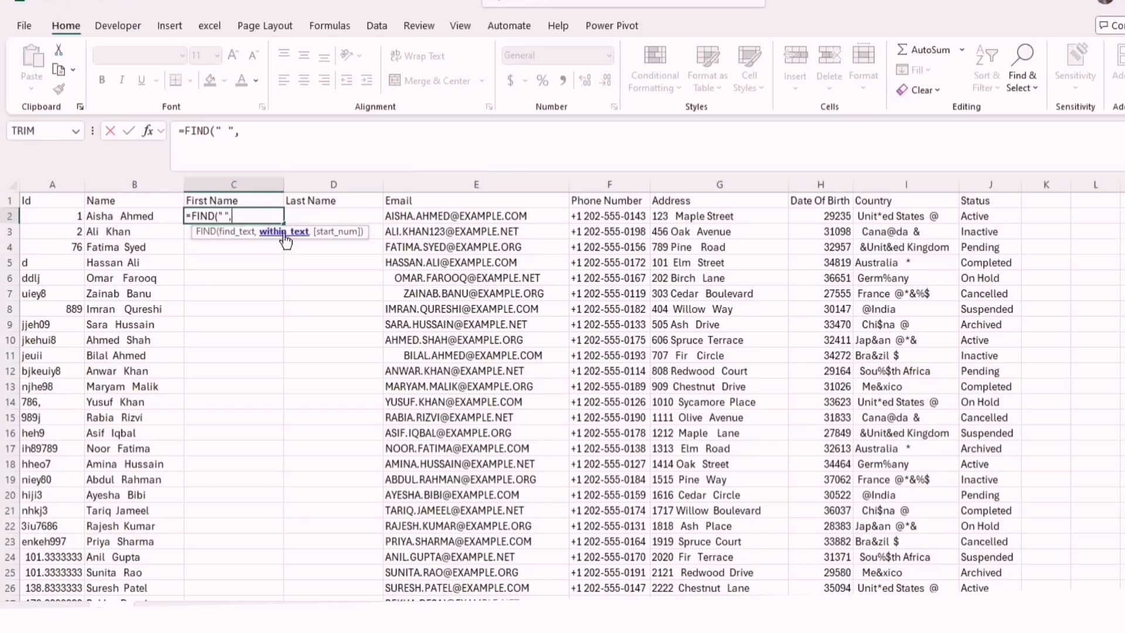
left_click(130, 216)
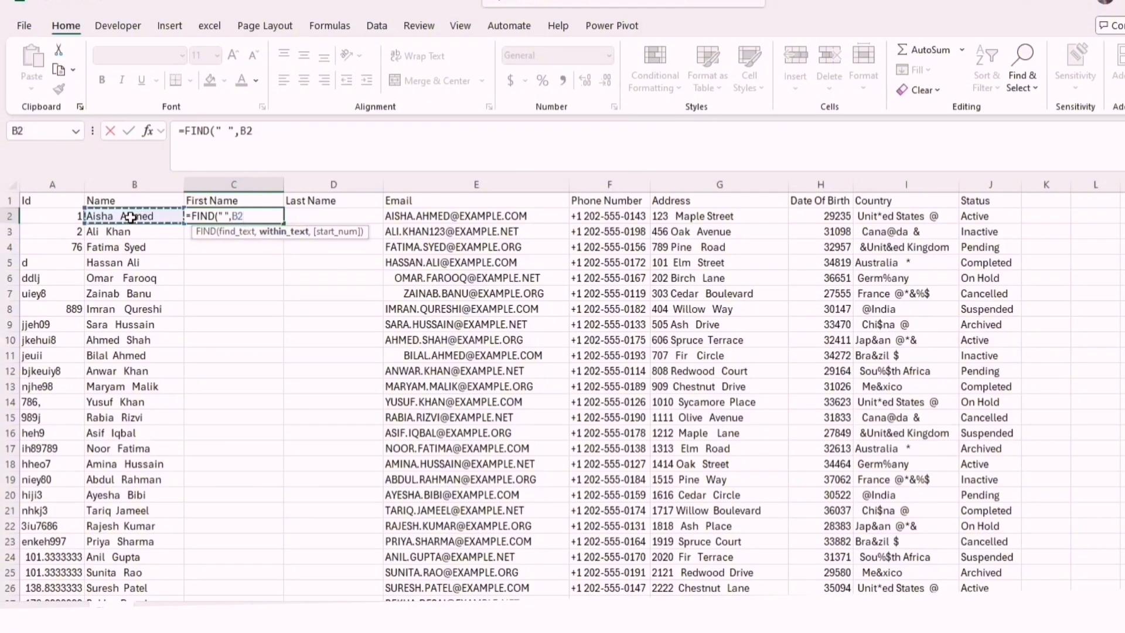
type(")")
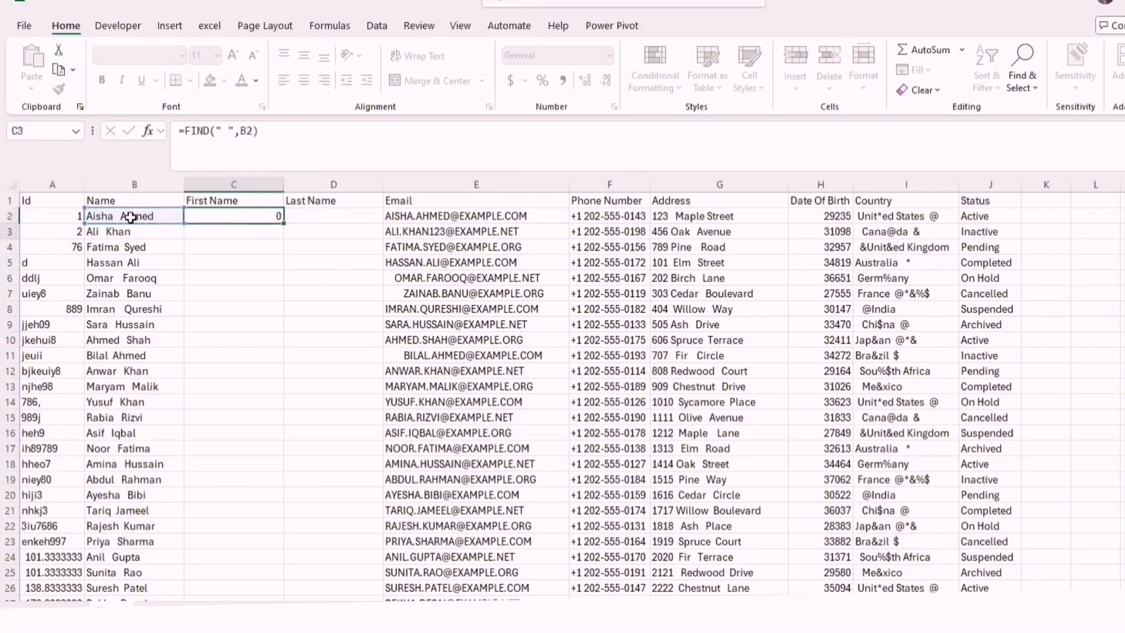
key("Return")
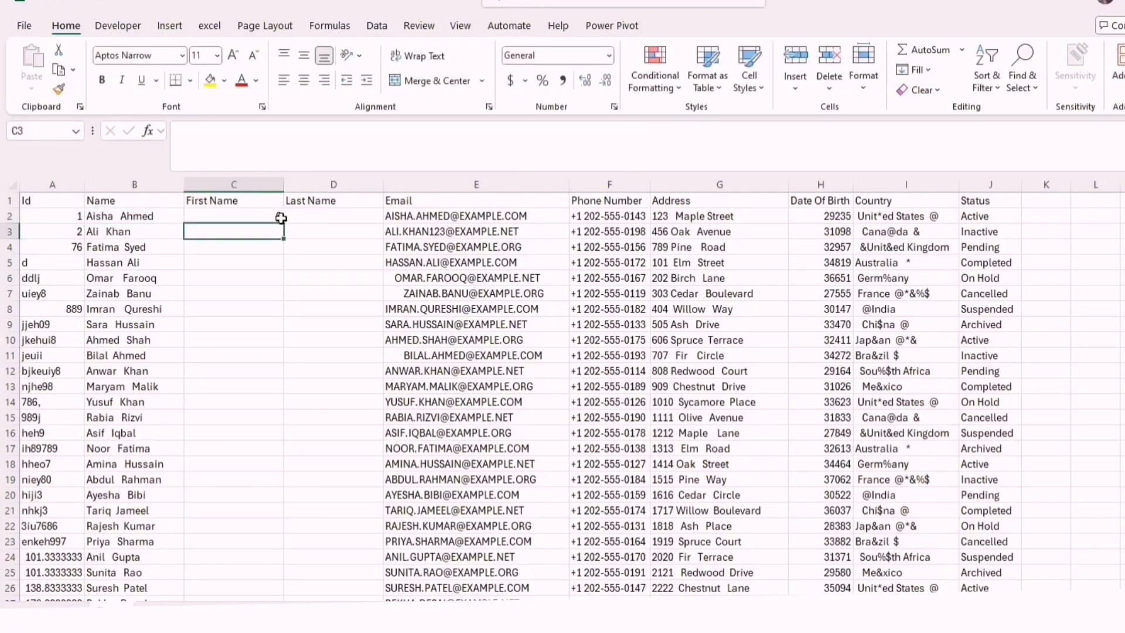
Wrap the formula in C2 with LEFT so it reads =LEFT(B2,FIND(" ",B2)) and extracts the first name
left_click(234, 217)
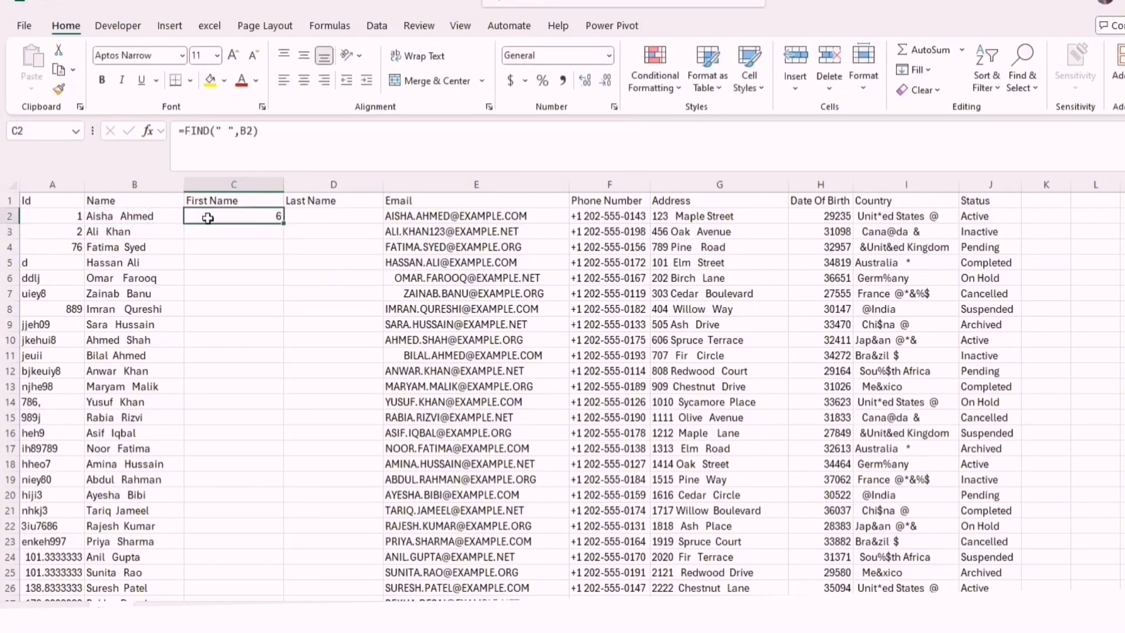
left_click(120, 221)
left_click(264, 217)
double_click(264, 216)
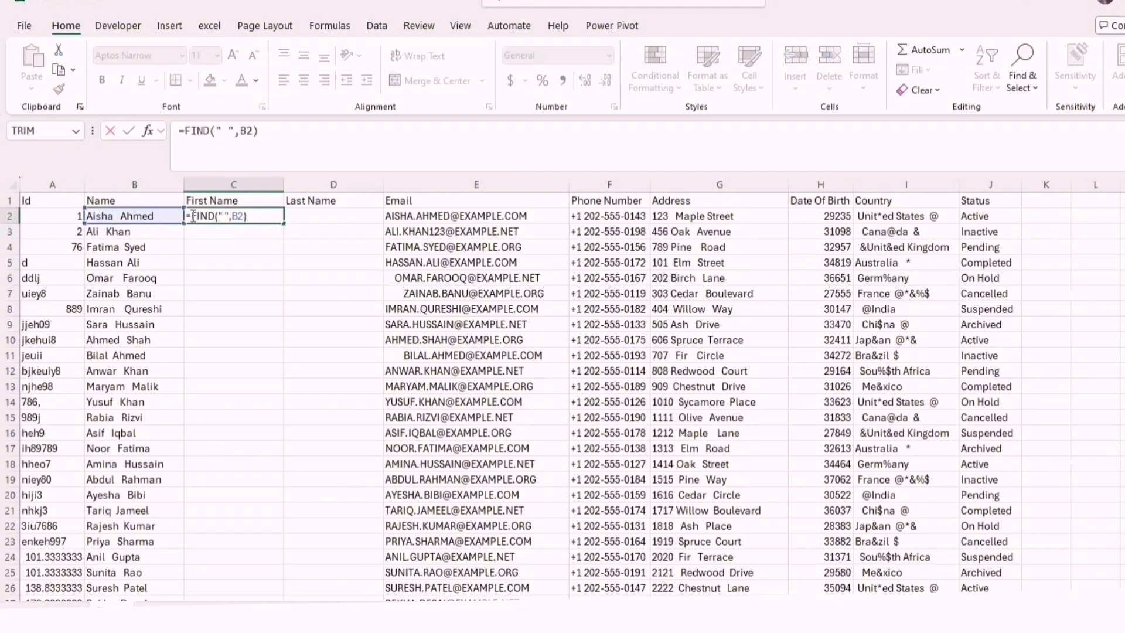
type("left")
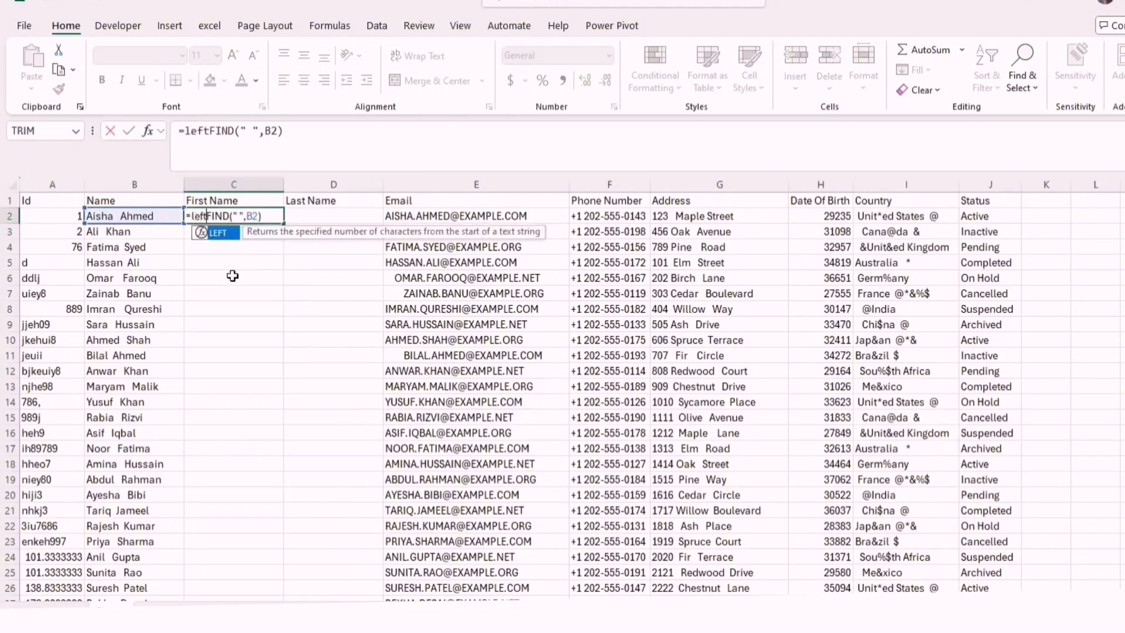
key("Tab")
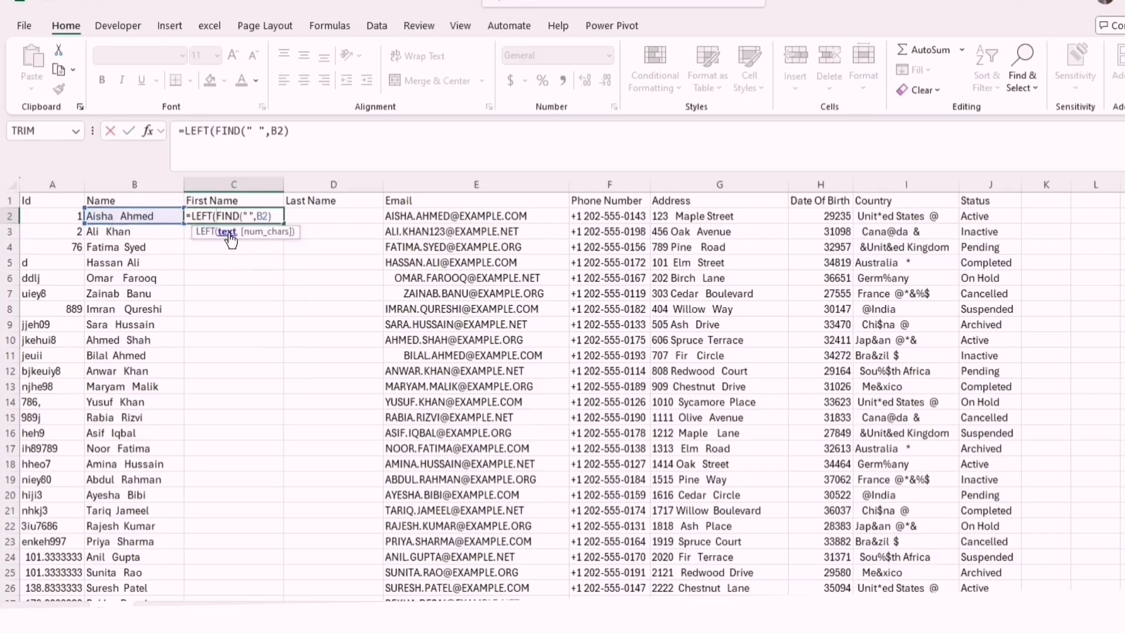
left_click(153, 214)
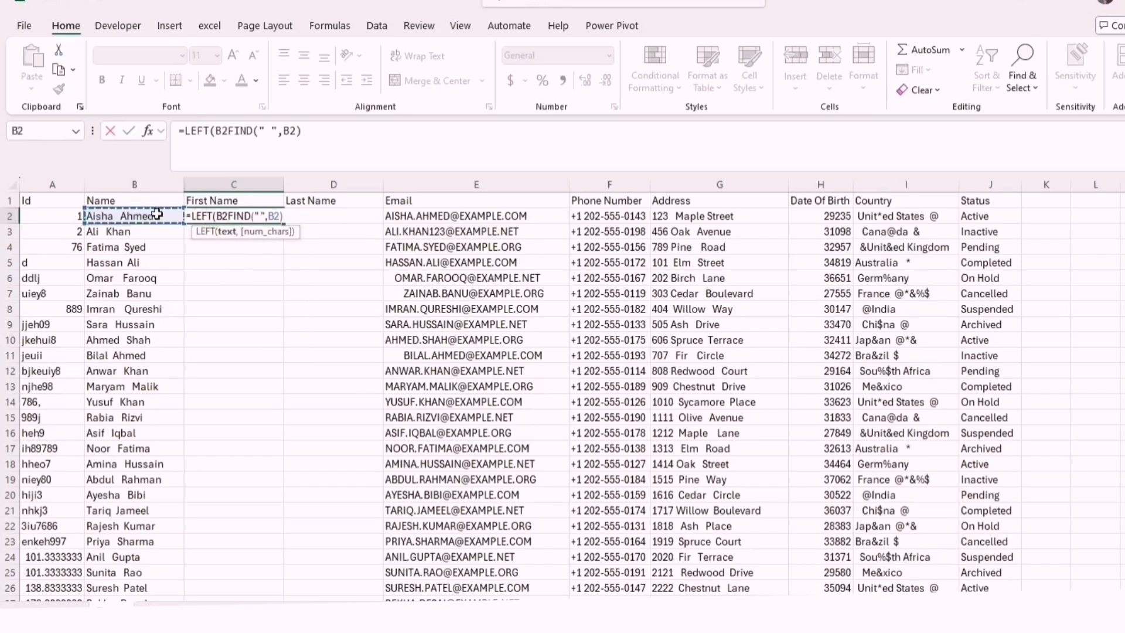
type(",")
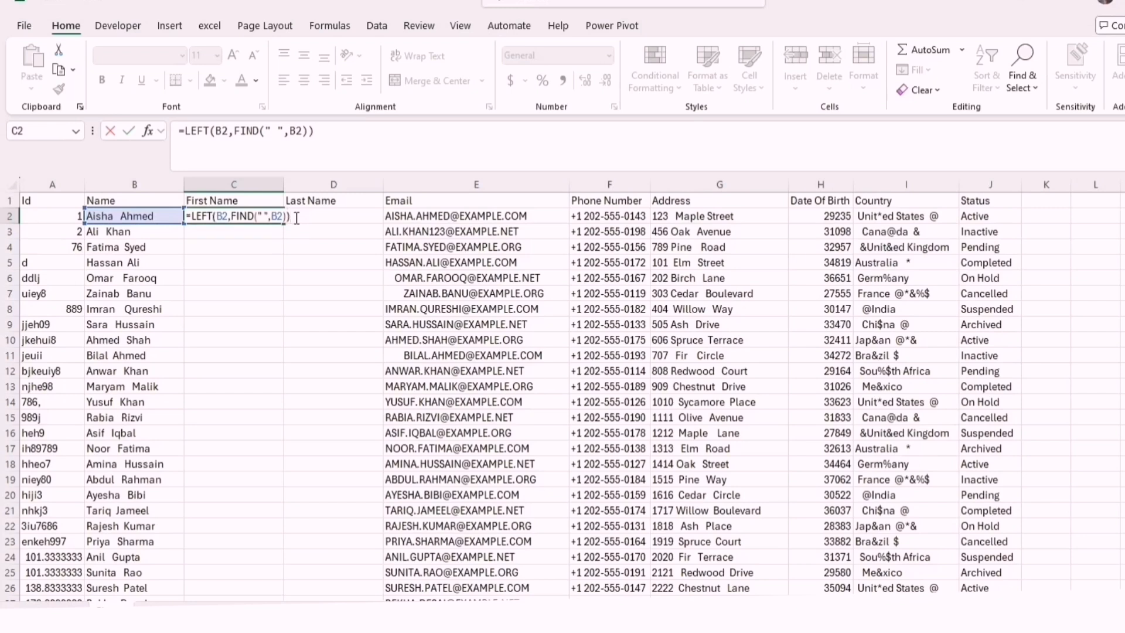
key("Return")
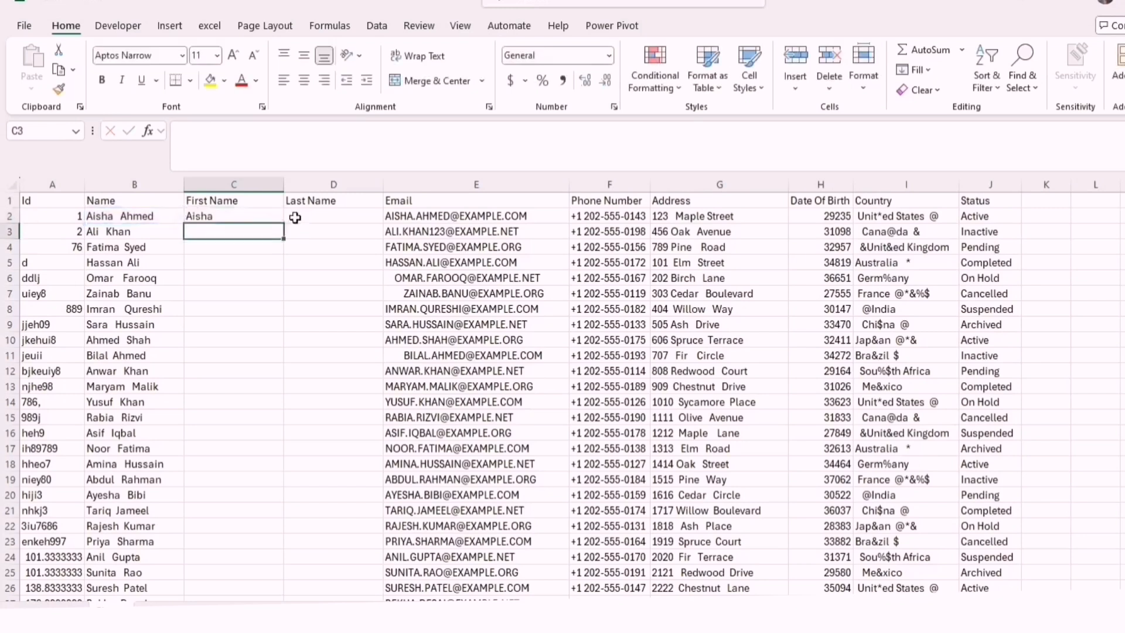
Fill the C2 formula down the First Name column and check the extracted names against the full names
left_click(212, 217)
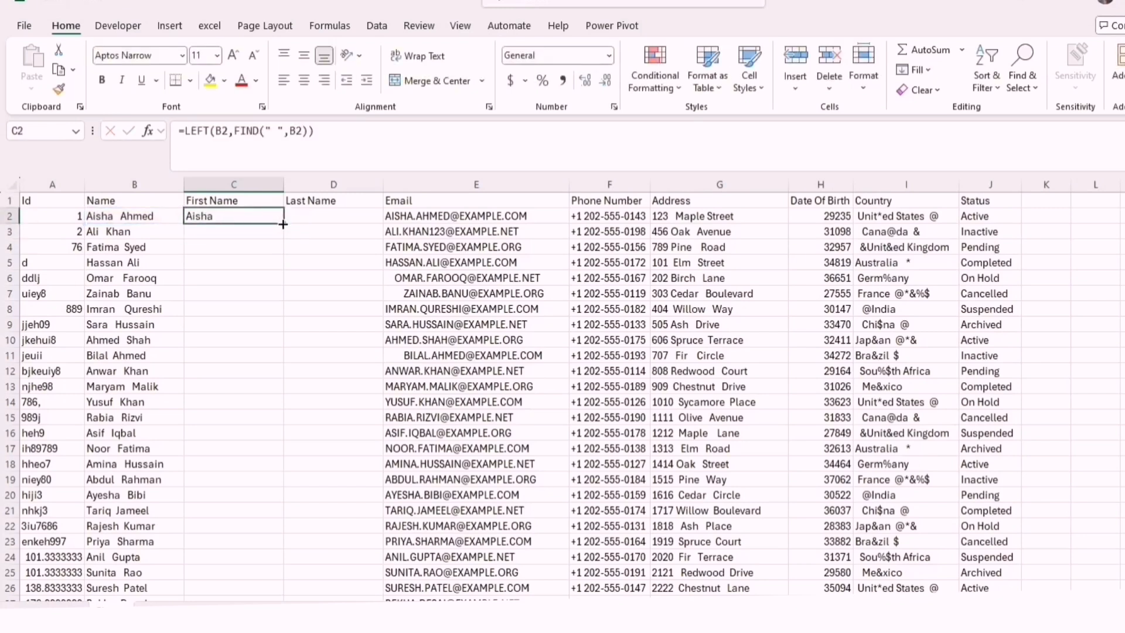
double_click(283, 224)
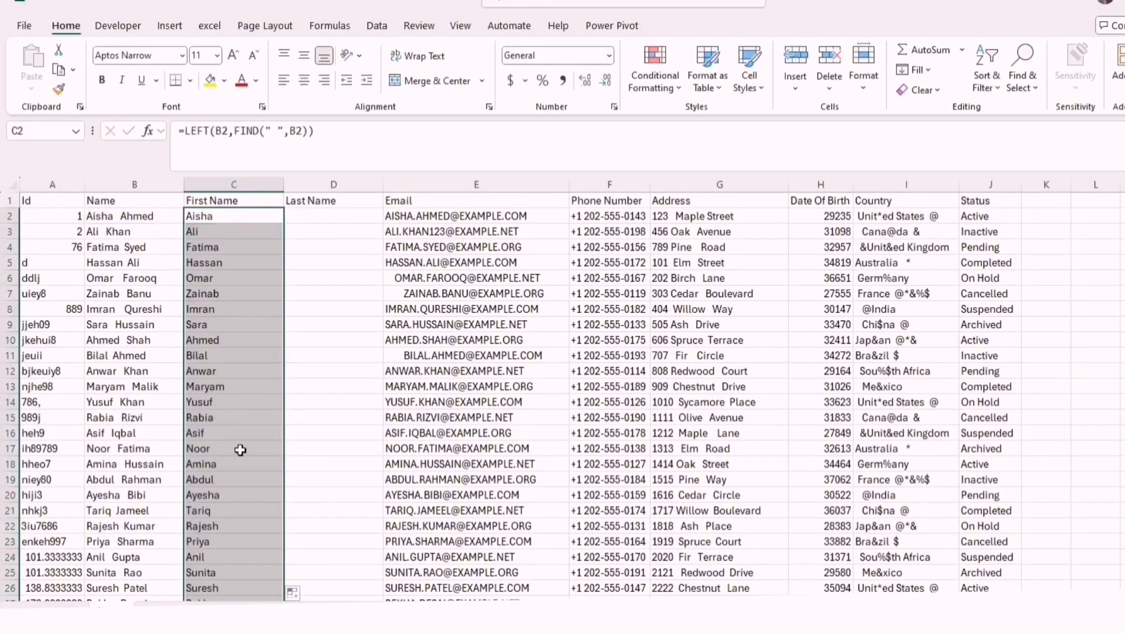
left_click(242, 390)
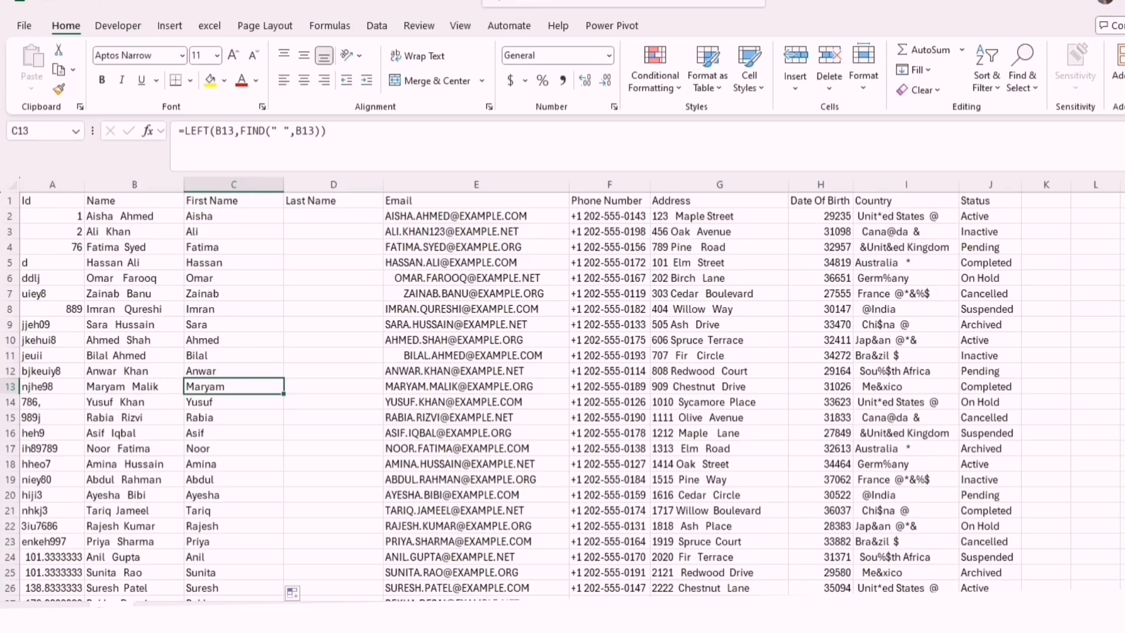
scroll(562, 396, "down", 20)
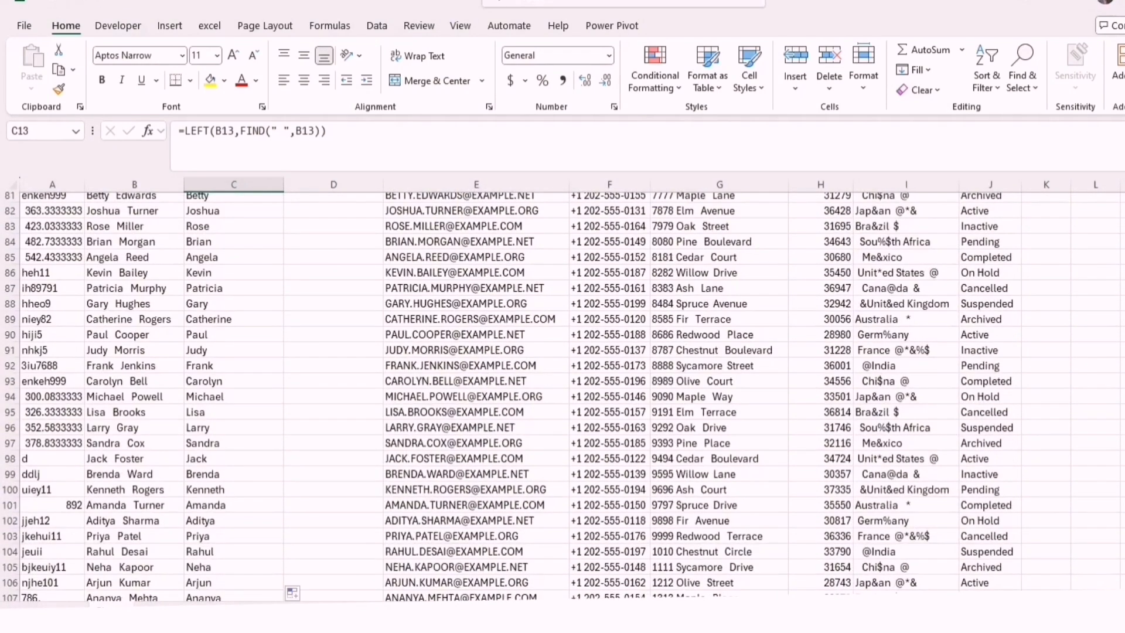
left_click(206, 522)
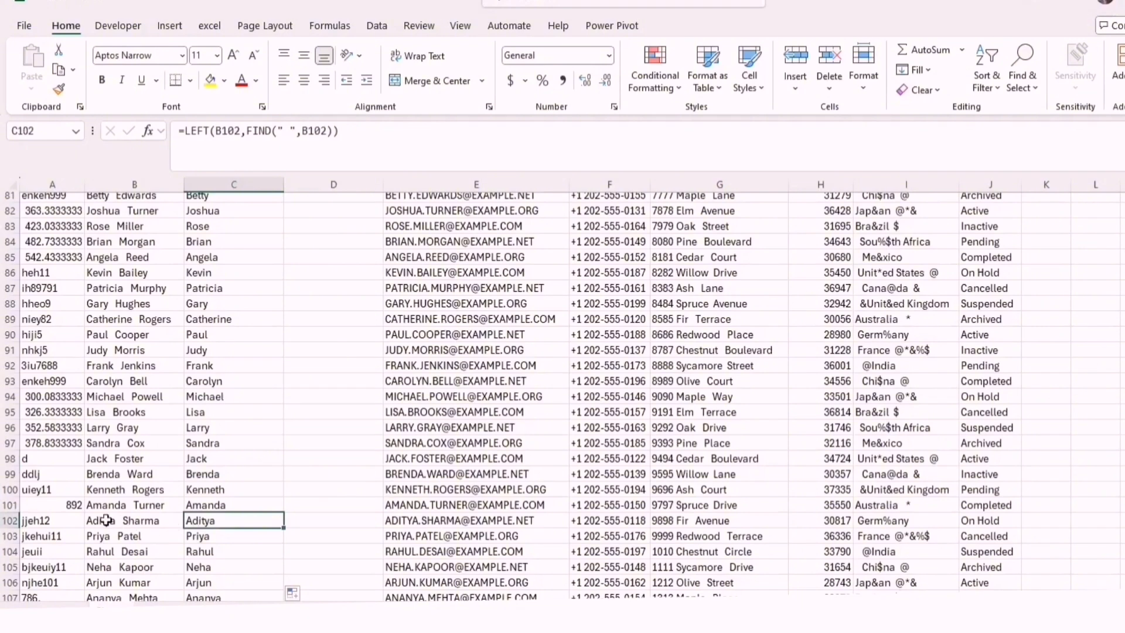
key("ctrl+Up")
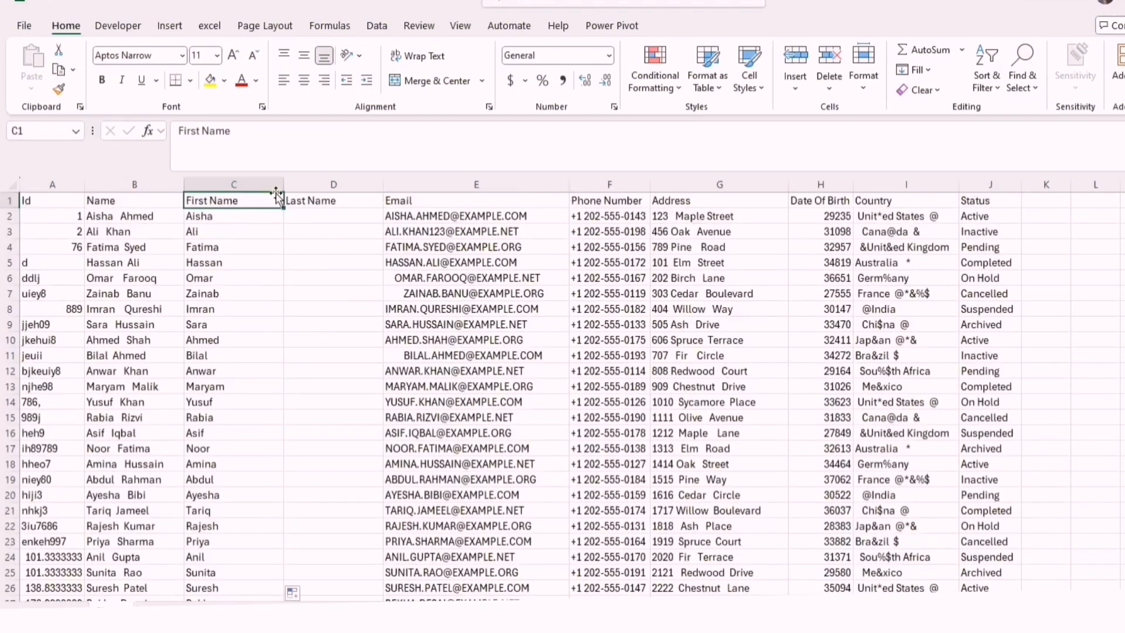
double_click(233, 217)
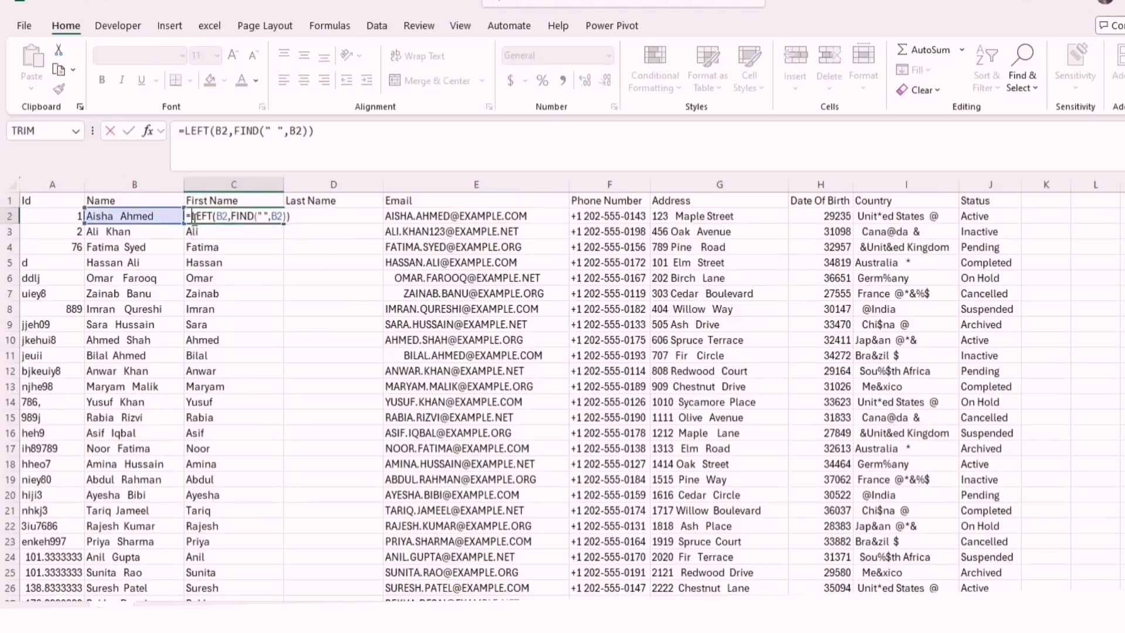
Enter the formula =FIND(" ",B2) in cell D2 to locate the space in the full name
left_click(324, 217)
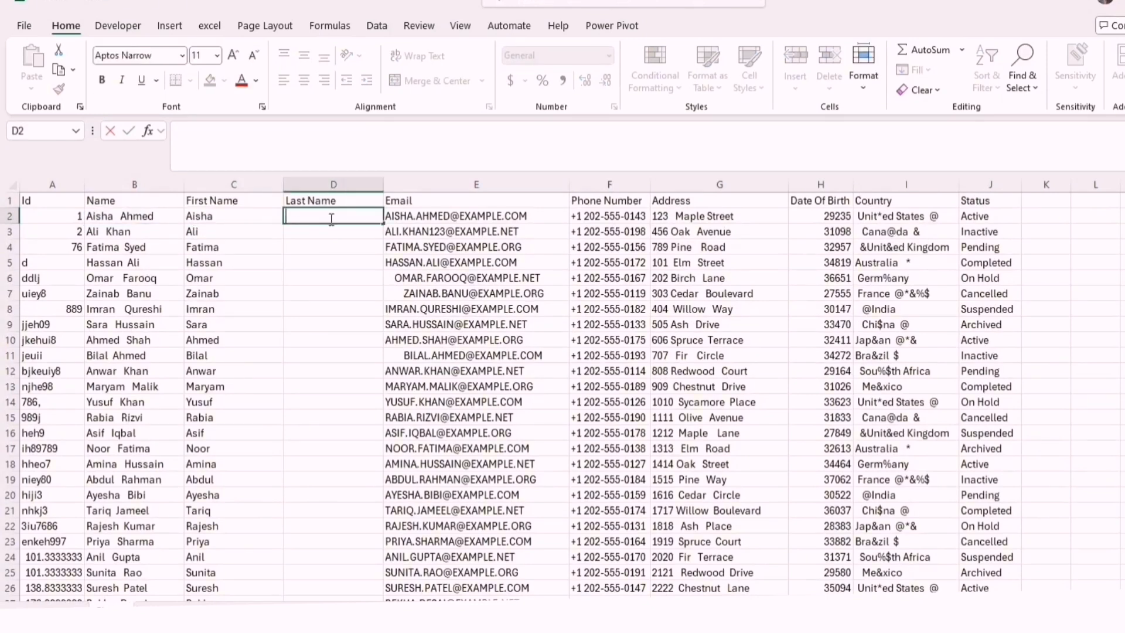
type("=FIND(")
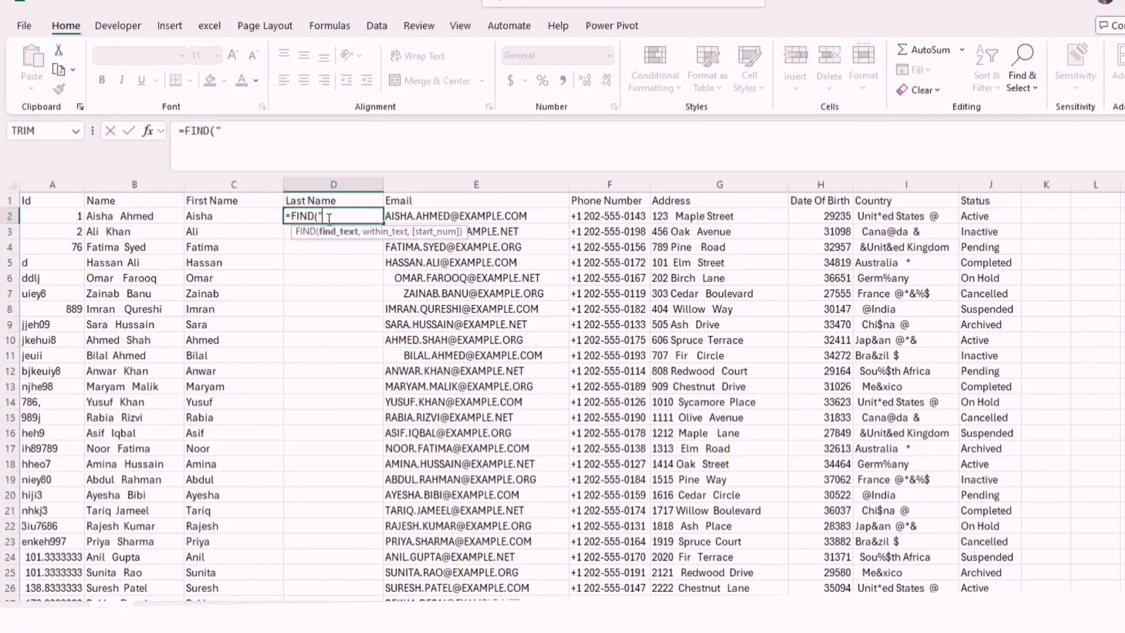
type("\" \",")
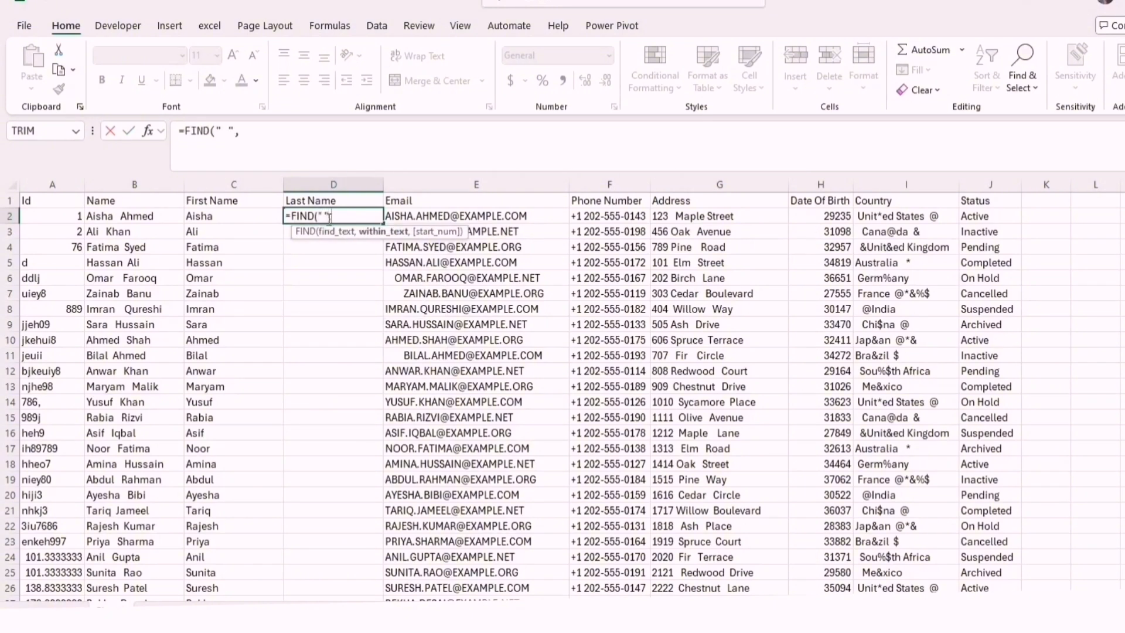
left_click(151, 221)
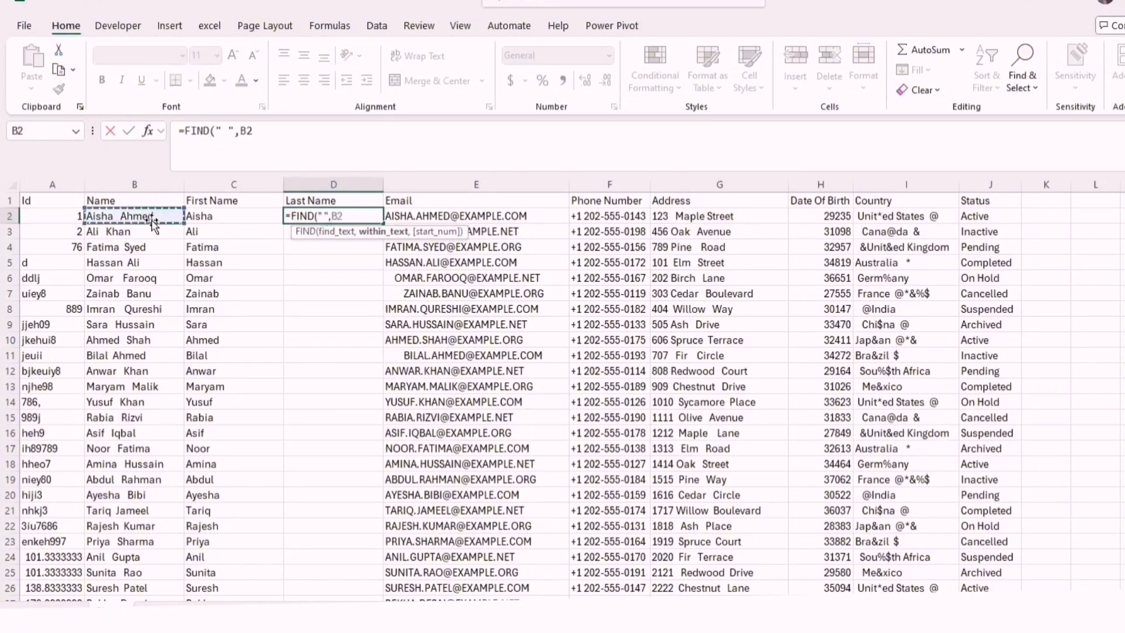
type(")")
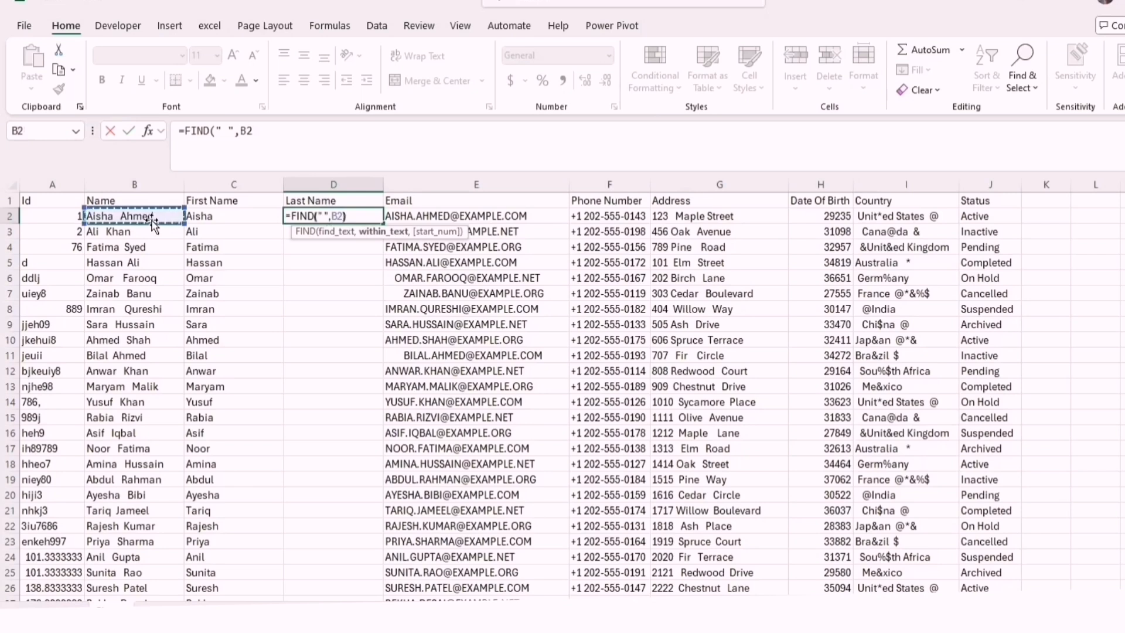
key("Return")
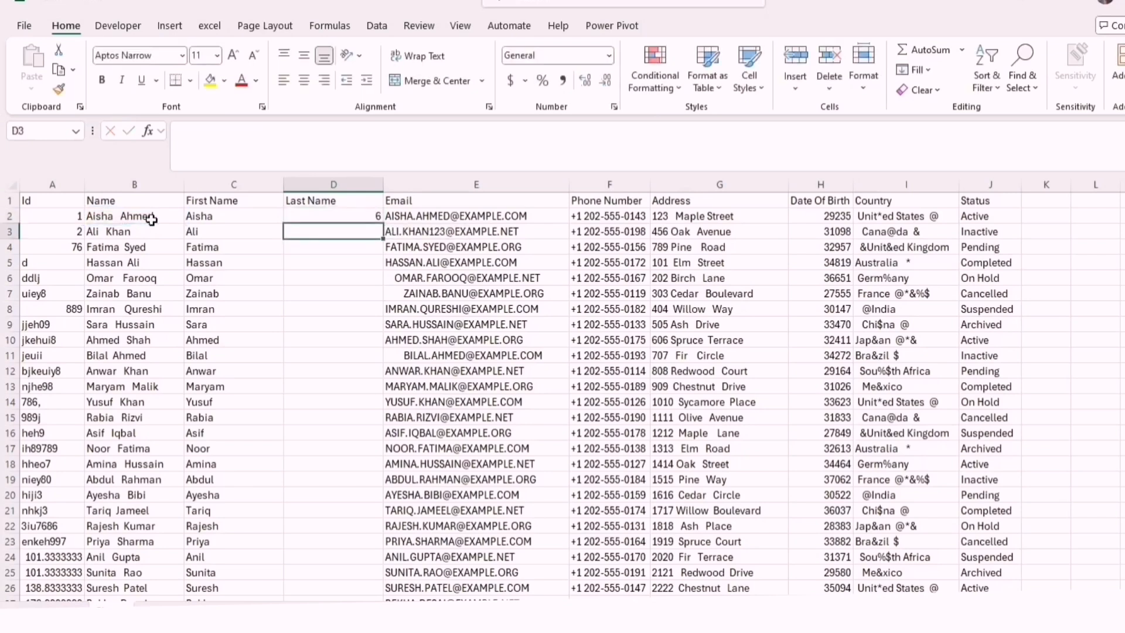
Fill the FIND formula from D2 down the Last Name column and check the space positions it gives
left_click(351, 213)
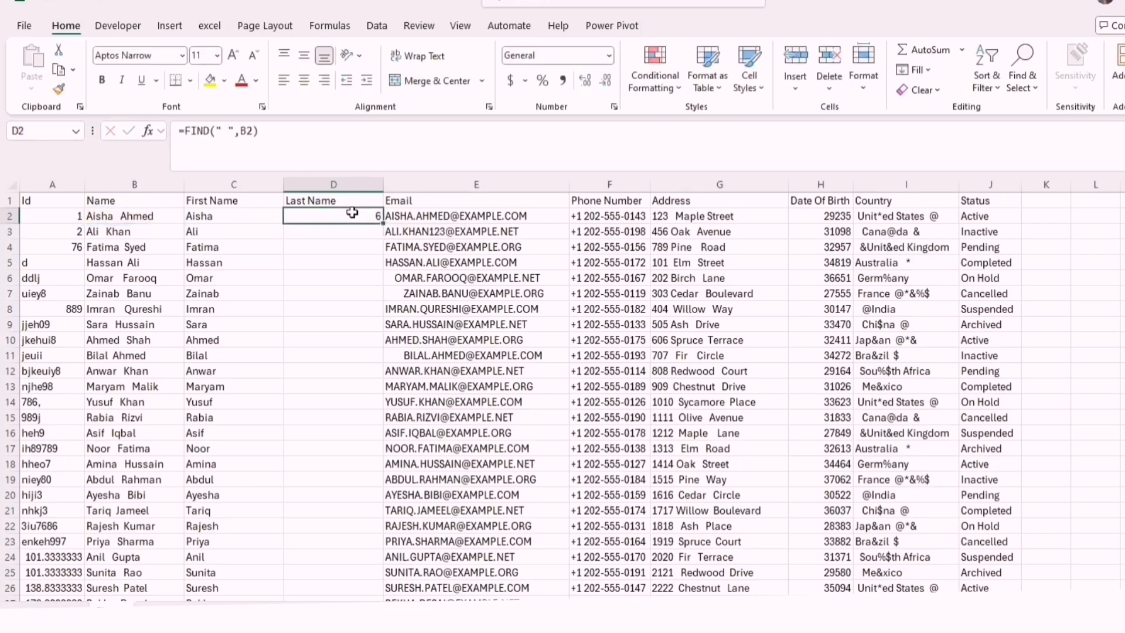
double_click(382, 226)
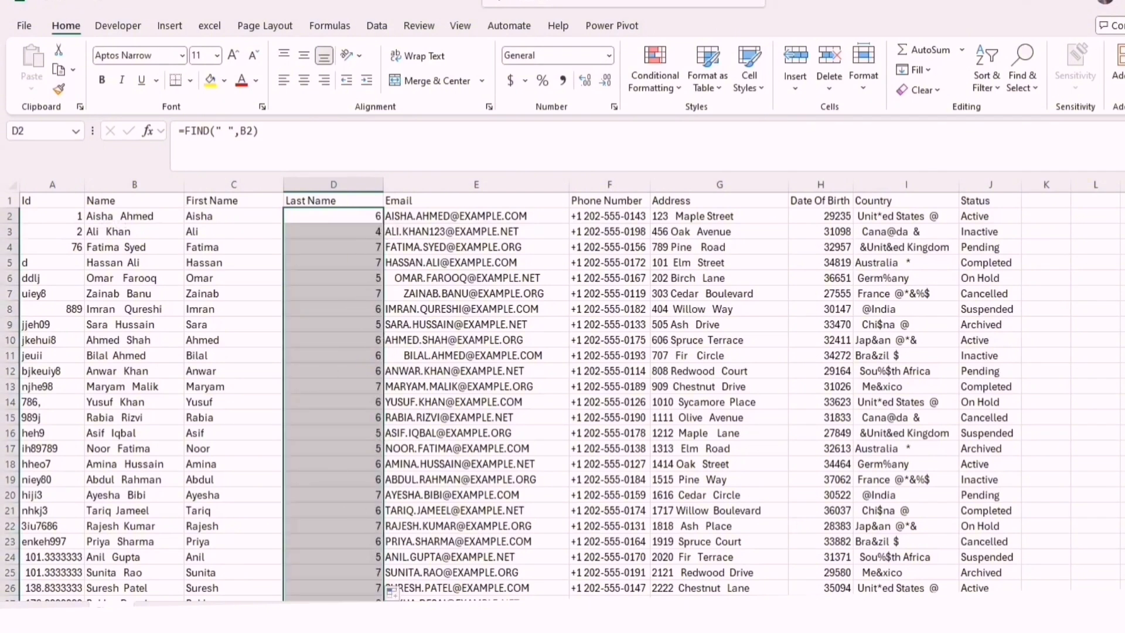
scroll(562, 395, "down", 12)
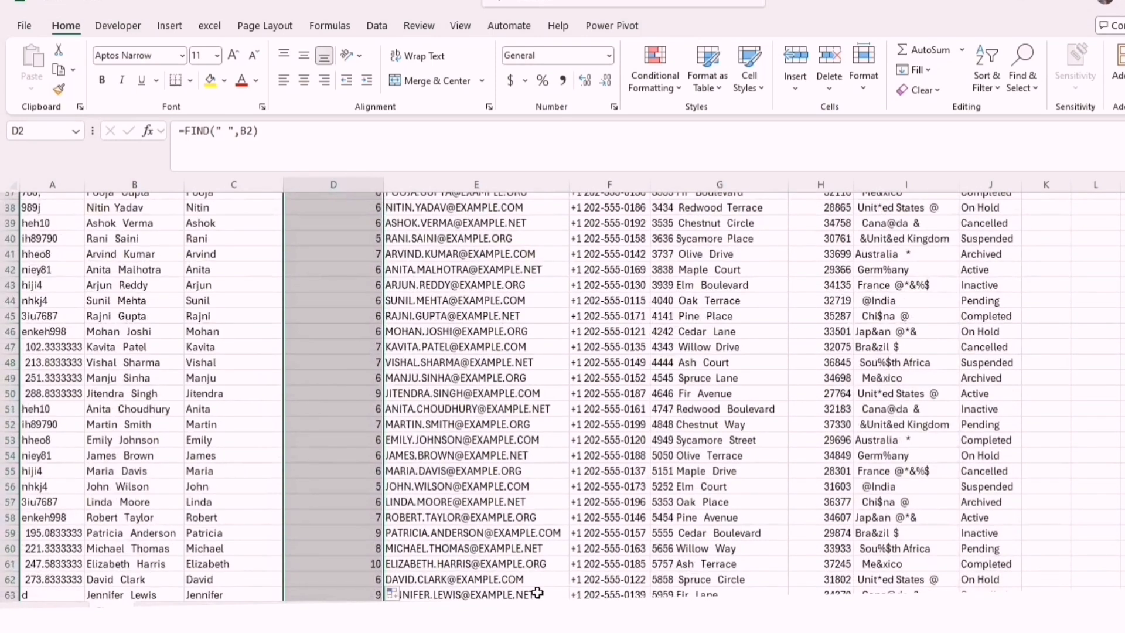
left_click(345, 566)
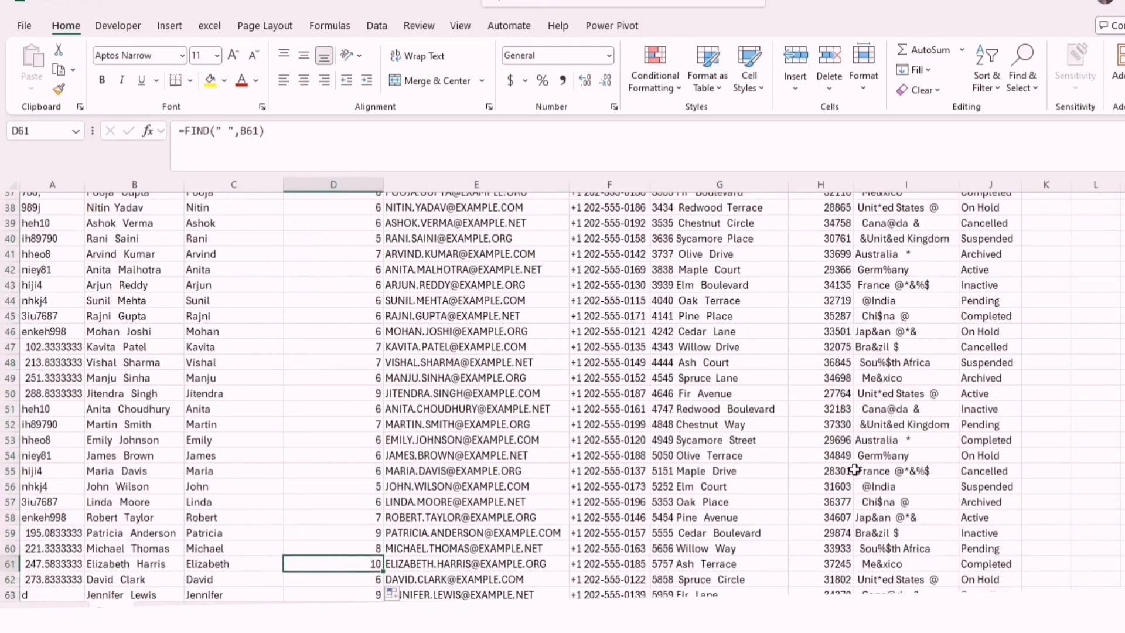
key("ctrl+Up")
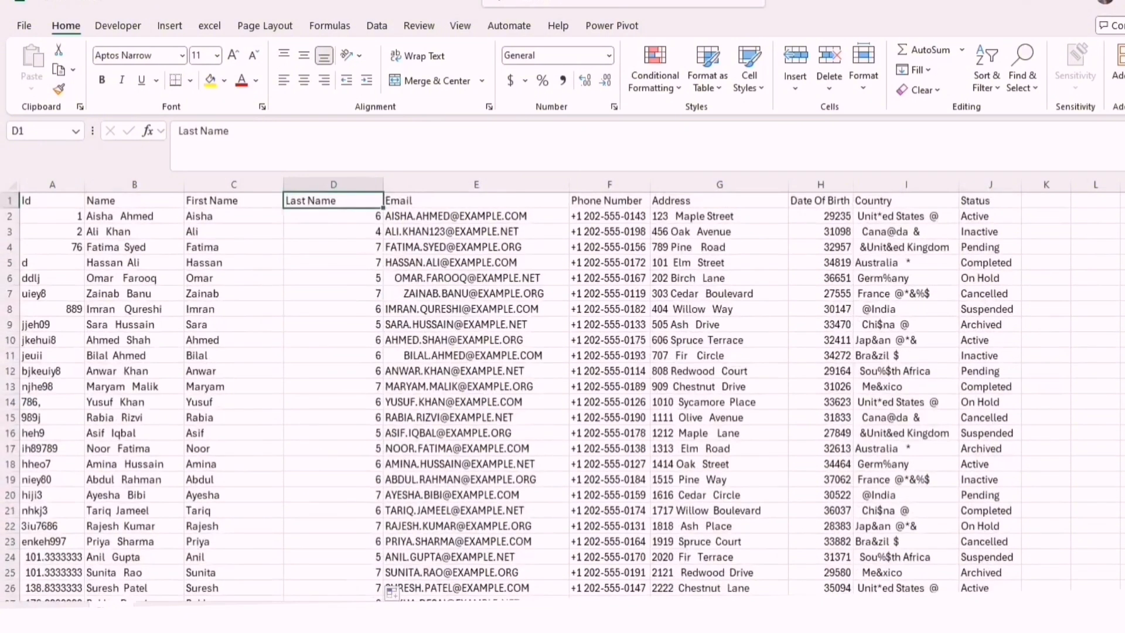
Nest the FIND formula in D2 inside MID, with B2 as the text and FIND(" ",B2) as the start number
double_click(364, 221)
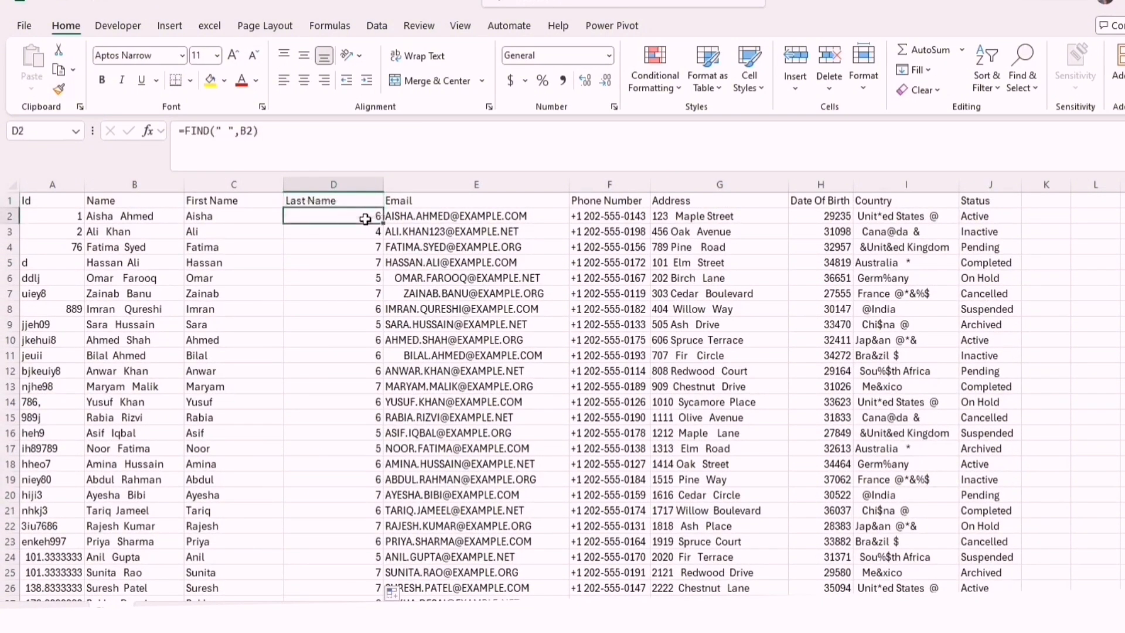
left_click(293, 217)
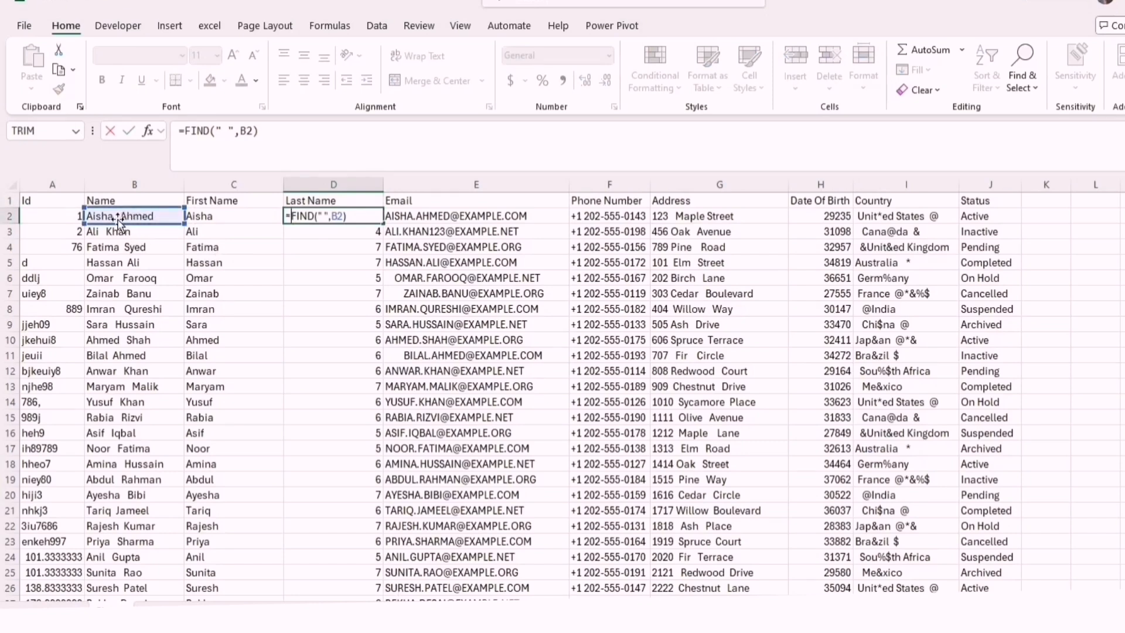
type("Mid")
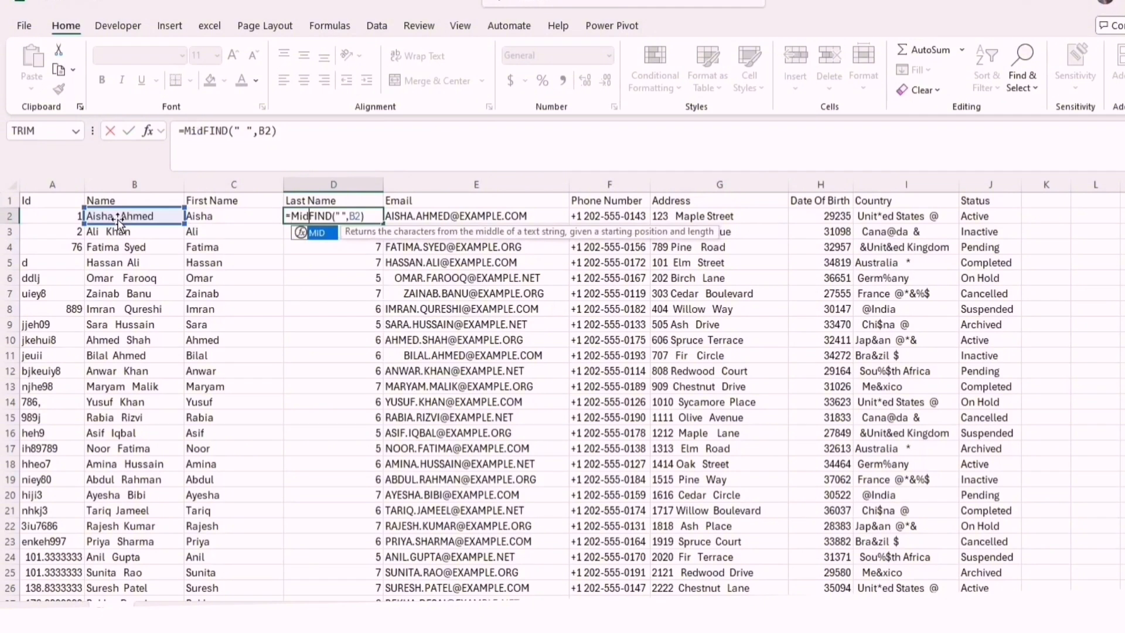
key("Tab")
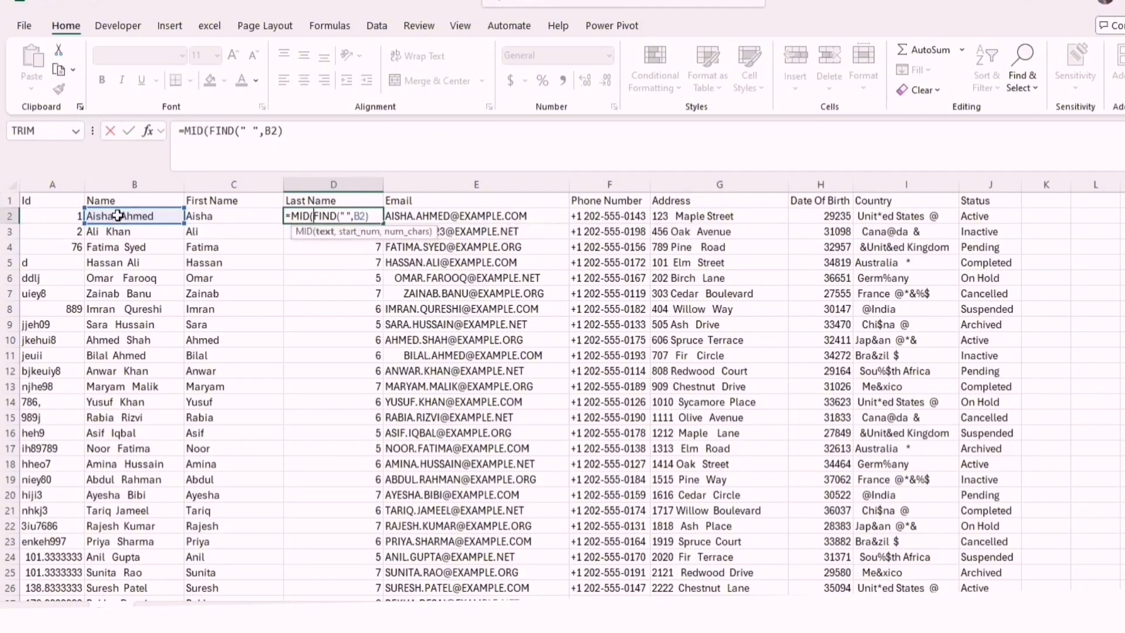
left_click(117, 217)
type(",")
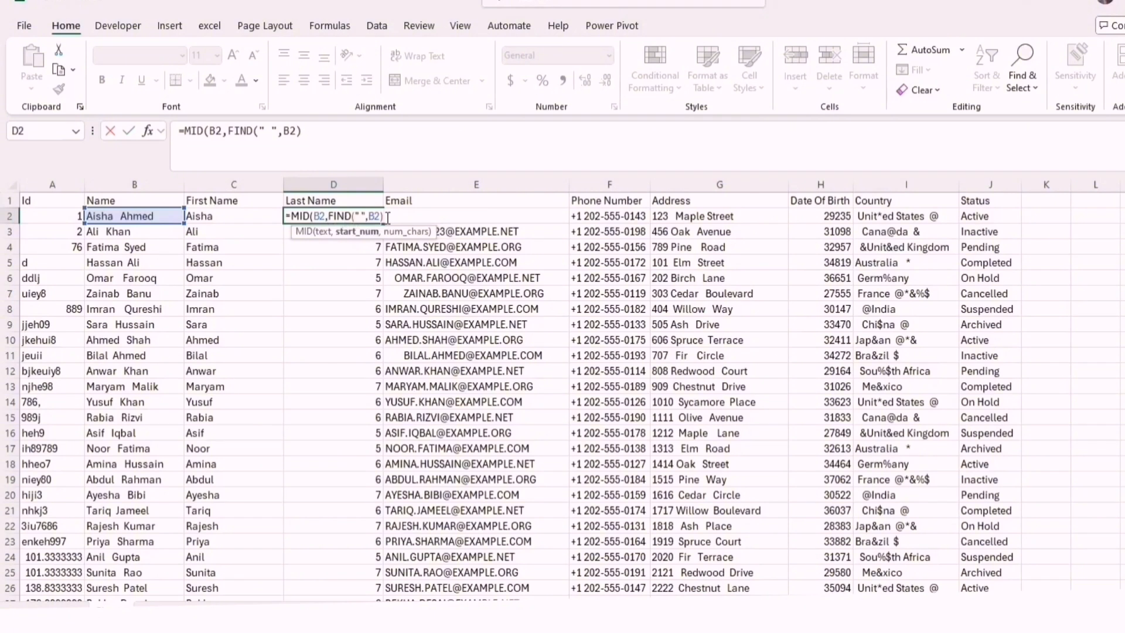
Add LEN(B2) as the number of characters so D2 reads =MID(B2,FIND(" ",B2),LEN(B2)), accepting the closing parenthesis correction
type(",len")
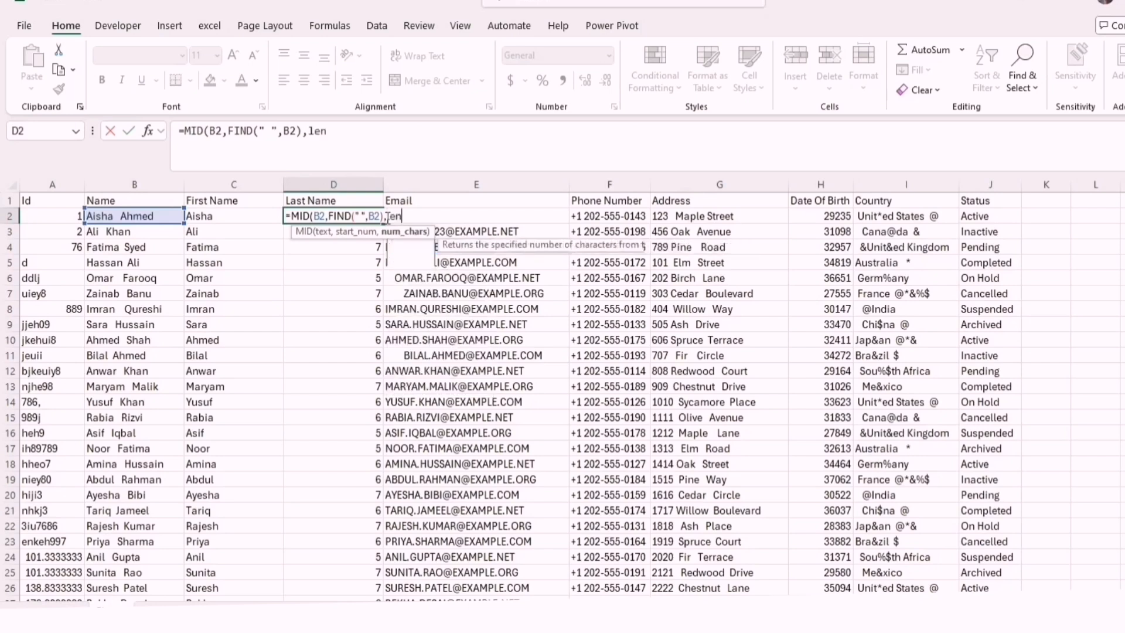
key("Tab")
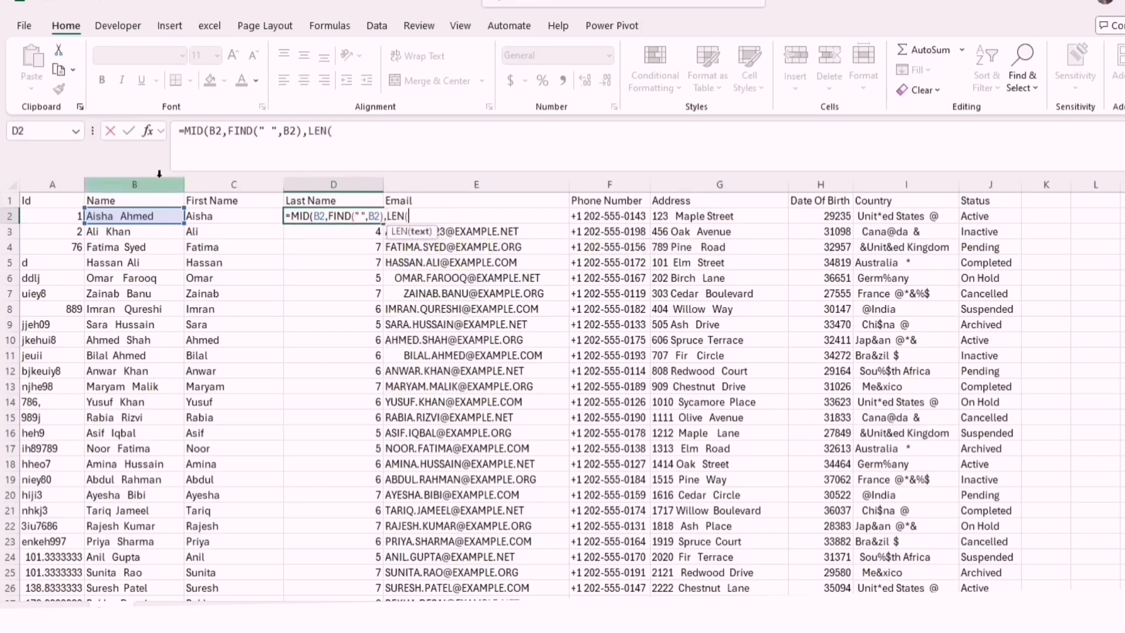
left_click(146, 216)
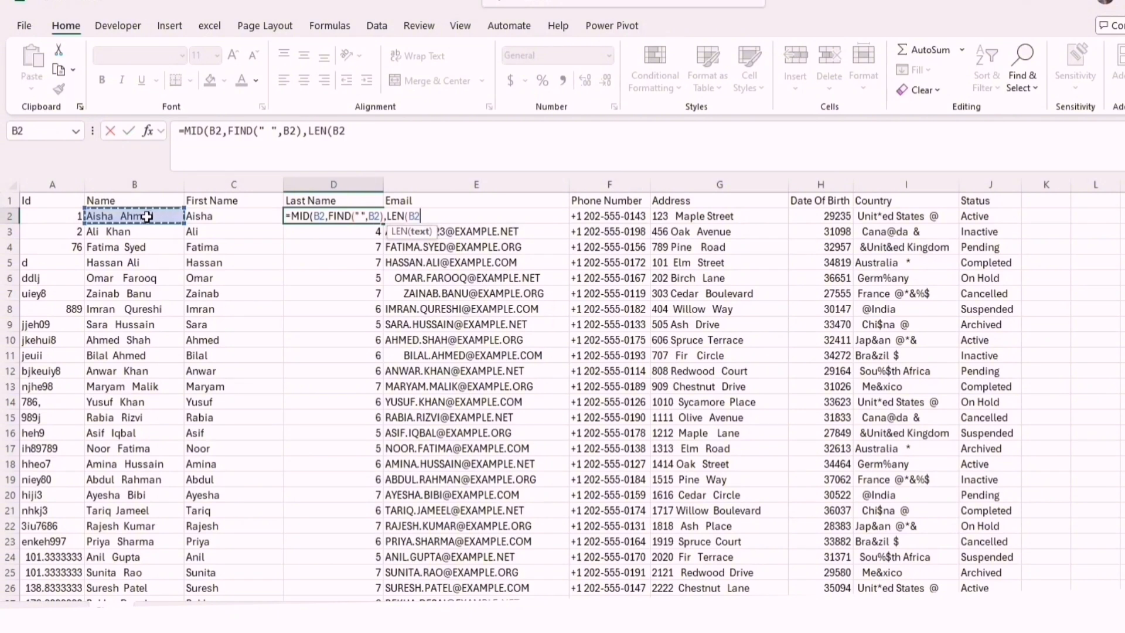
type(")")
key("Return")
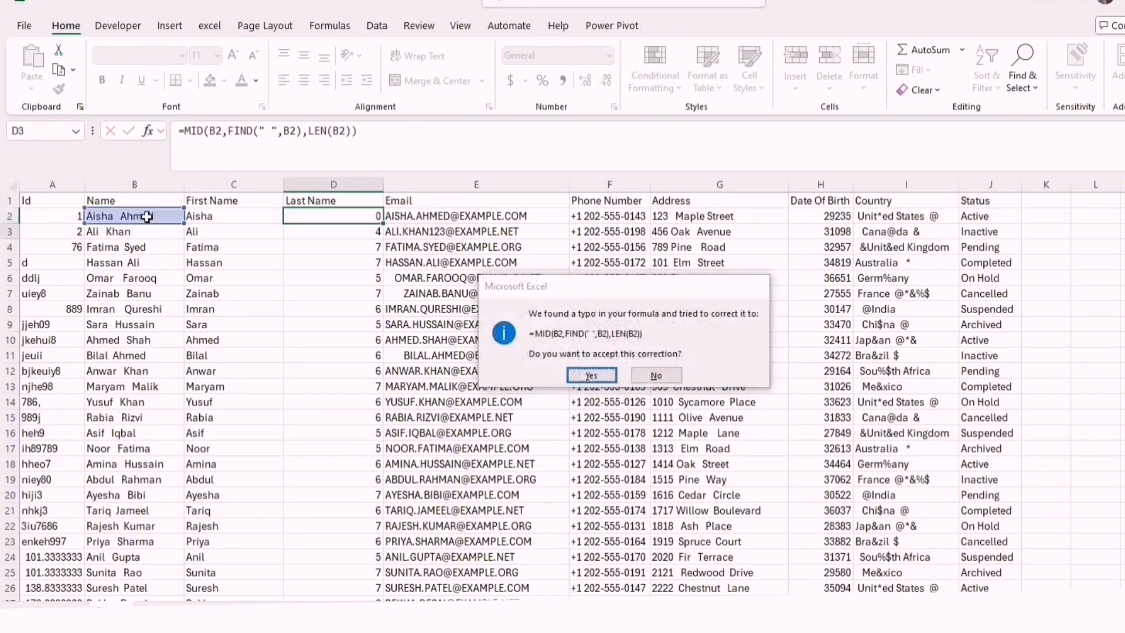
key("Return")
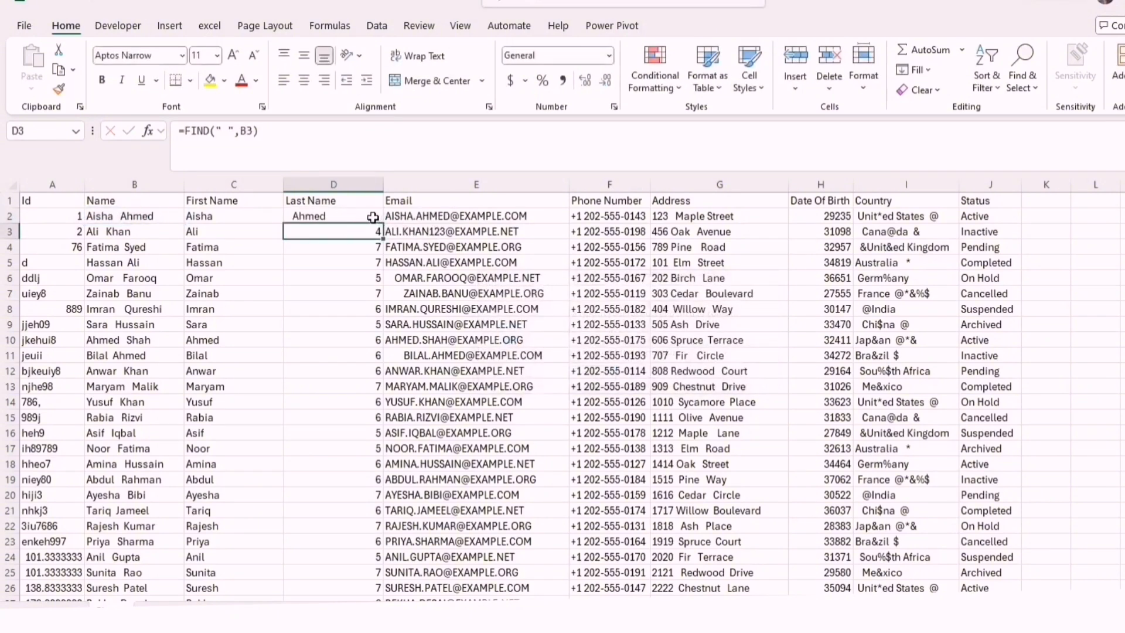
Fill the MID formula from D2 down the Last Name column and check the extracted last names for leading spaces
left_click(371, 218)
double_click(384, 223)
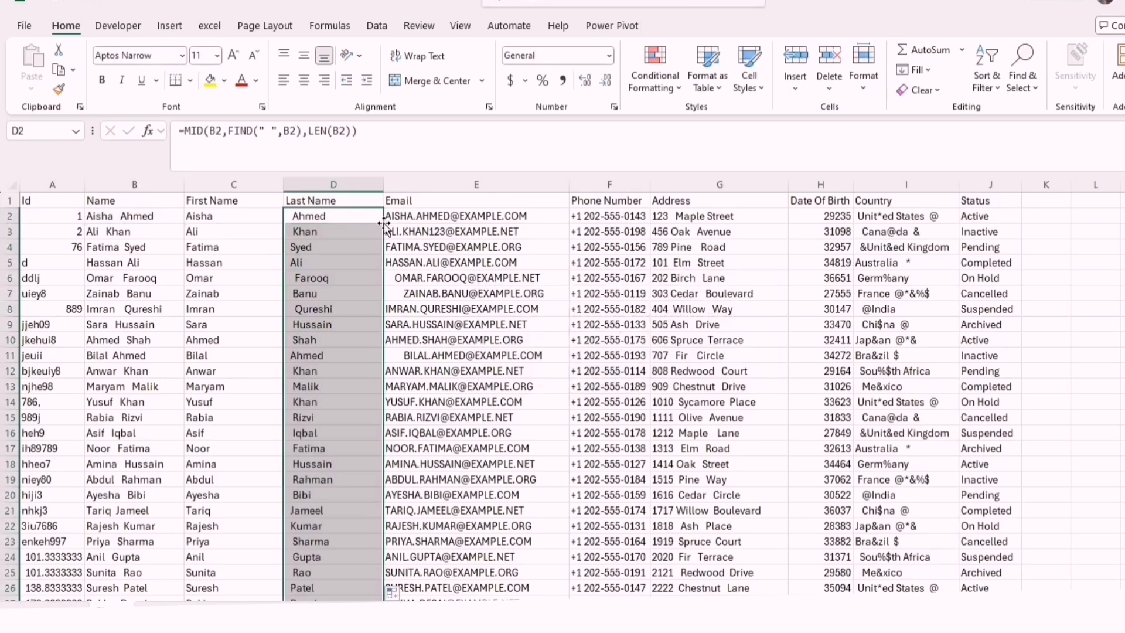
left_click(298, 407)
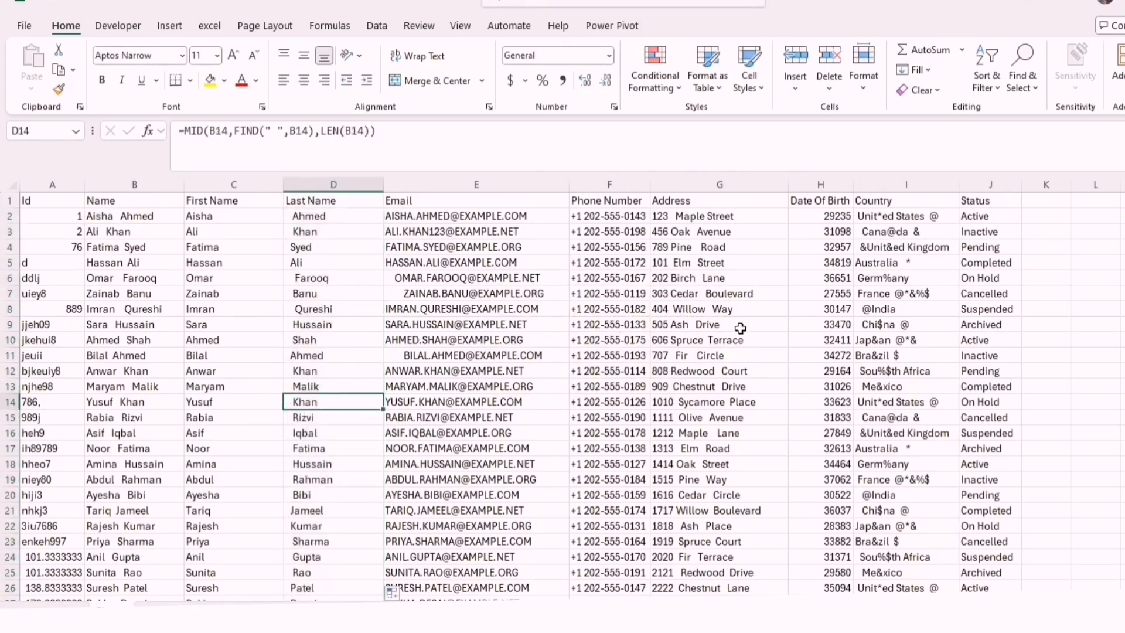
scroll(719, 324, "down", 17)
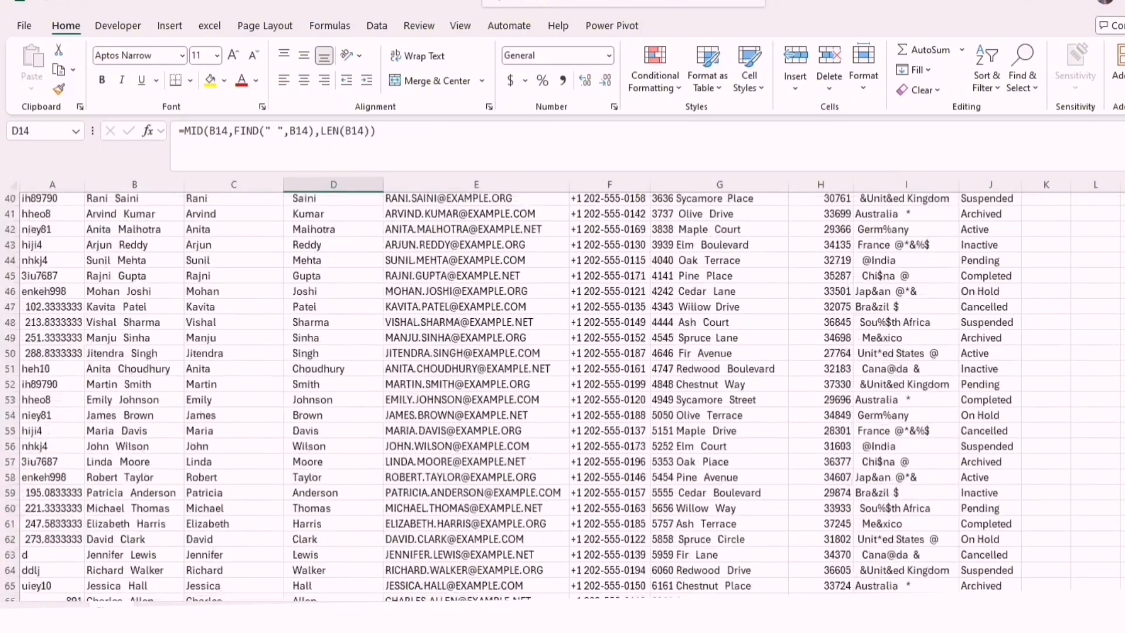
scroll(720, 323, "up", 17)
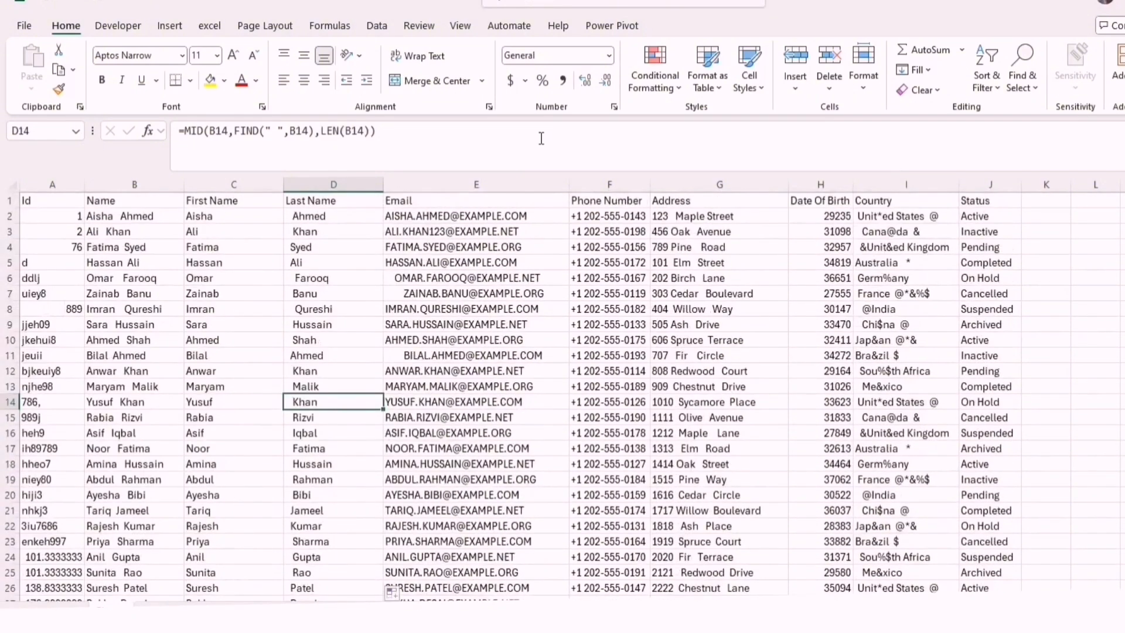
left_click(362, 204)
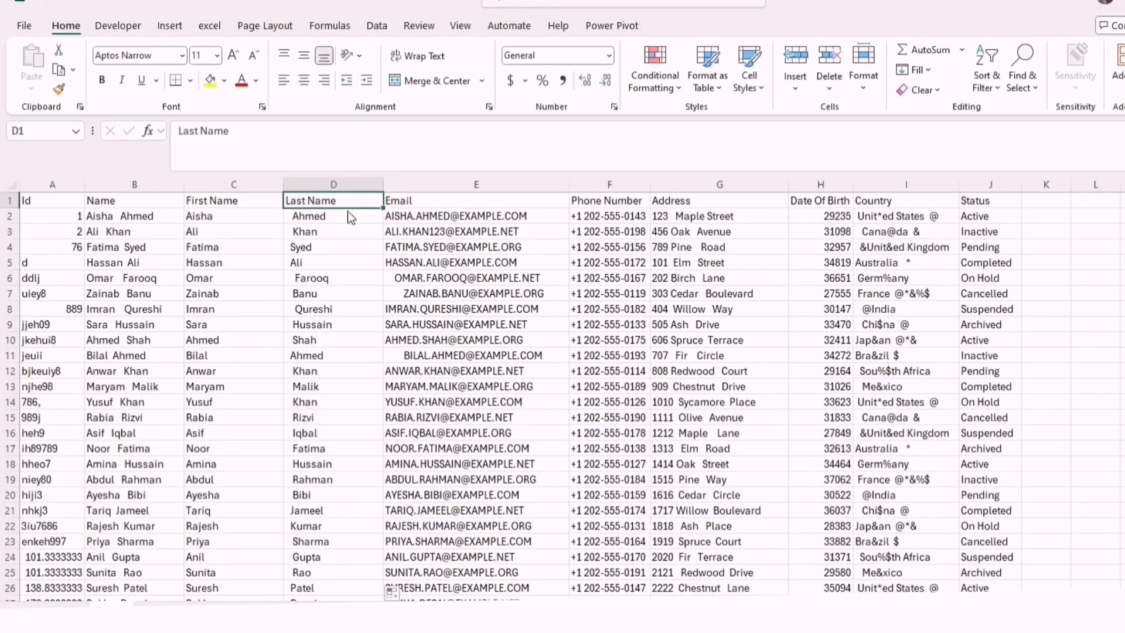
key("ctrl+Down")
key("ctrl+Up")
Wrap the formula in D2 with TRIM so it reads =TRIM(MID(B2,FIND(" ",B2),LEN(B2))) and removes the extra spaces
left_click(325, 217)
double_click(327, 216)
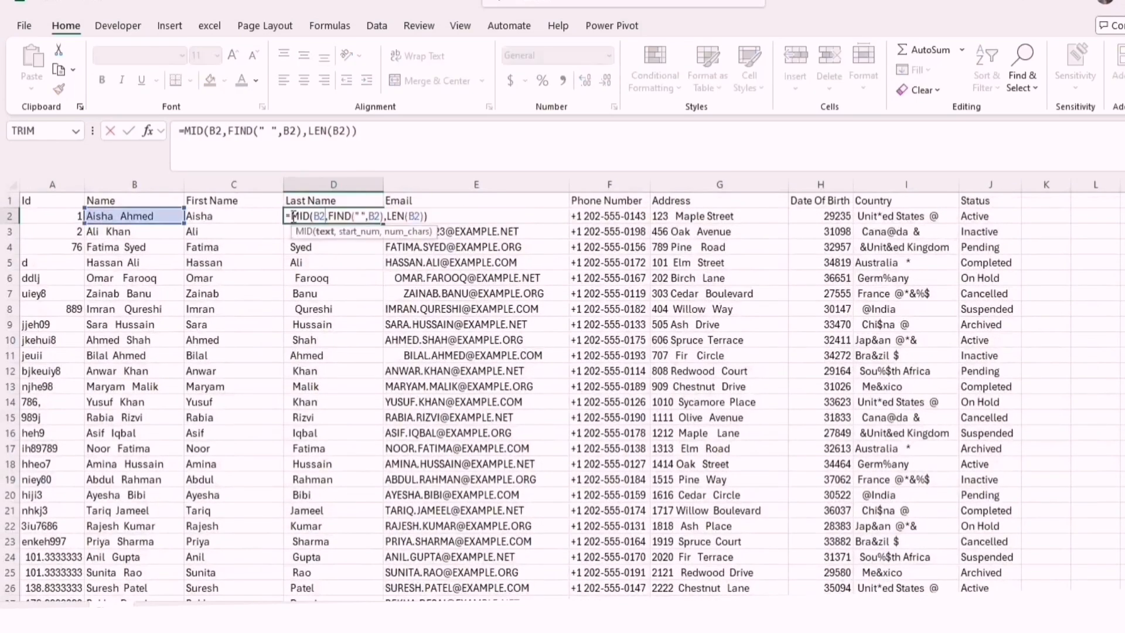
left_click(293, 216)
type("trim(")
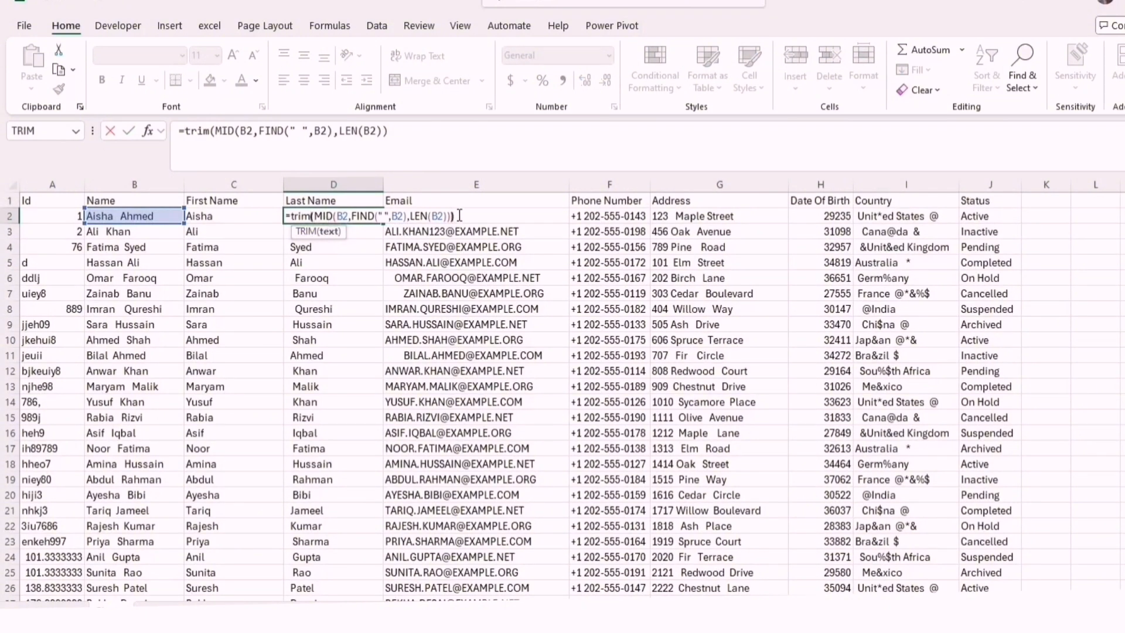
type(")")
key("Return")
Fill the TRIM formula from D2 down the Last Name column and check the last names through the lower rows
left_click(367, 214)
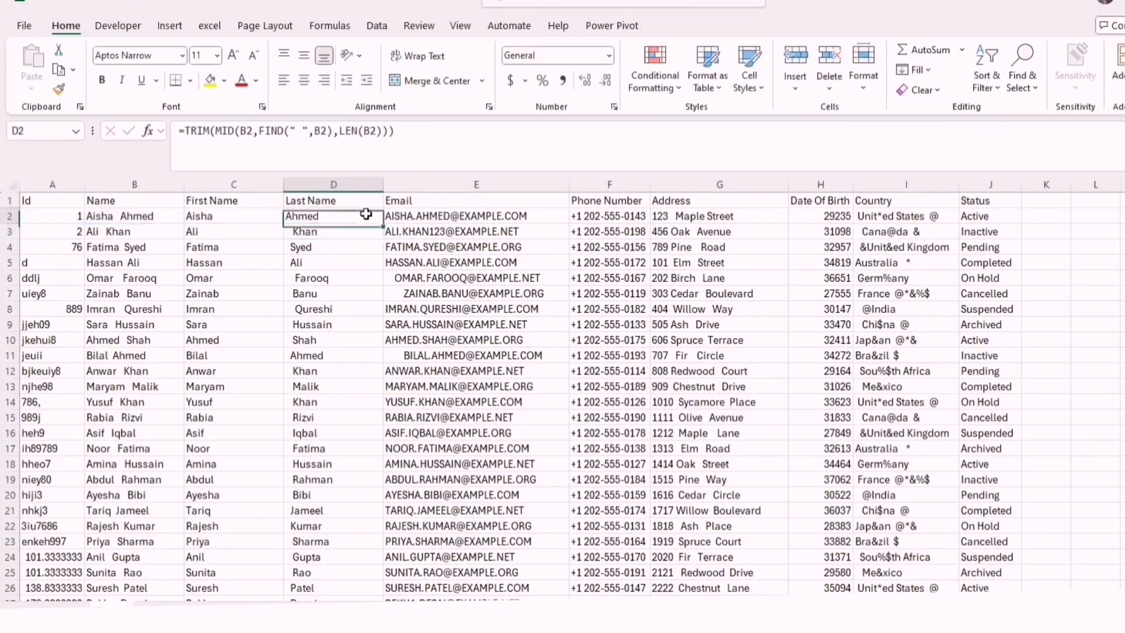
double_click(382, 224)
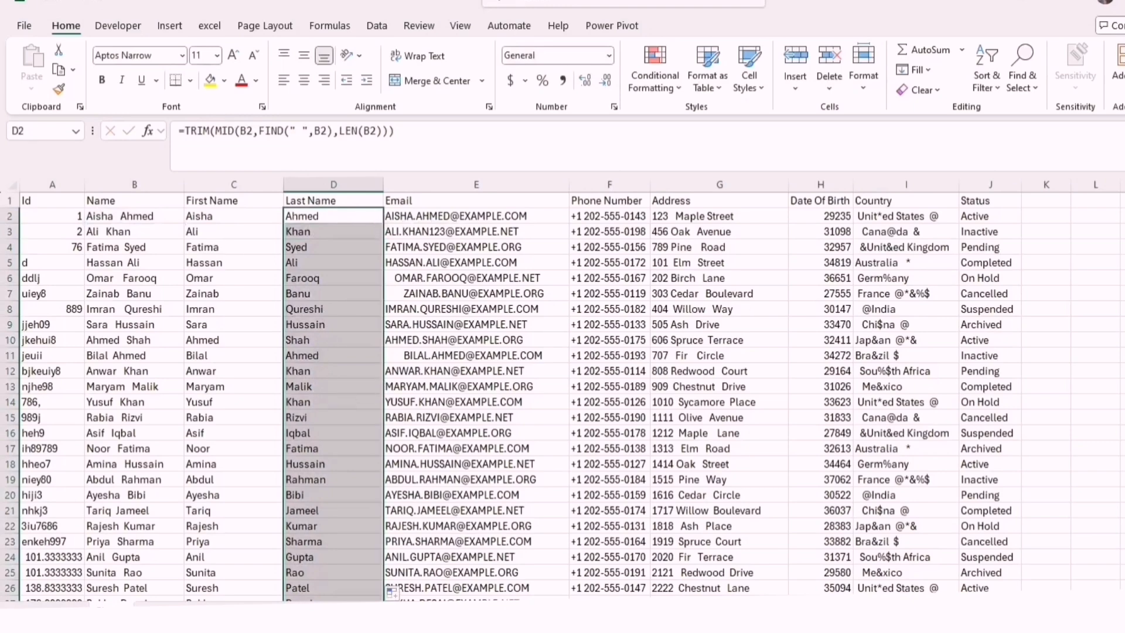
key("Down")
key("Down")
key("Down")
key("Down")
key("Down")
key("Down")
key("Down")
key("Down")
key("Down")
key("Down")
key("Down")
key("Down")
key("Down")
key("Down")
key("Down")
key("Down")
key("Down")
key("Down")
key("Down")
key("Down")
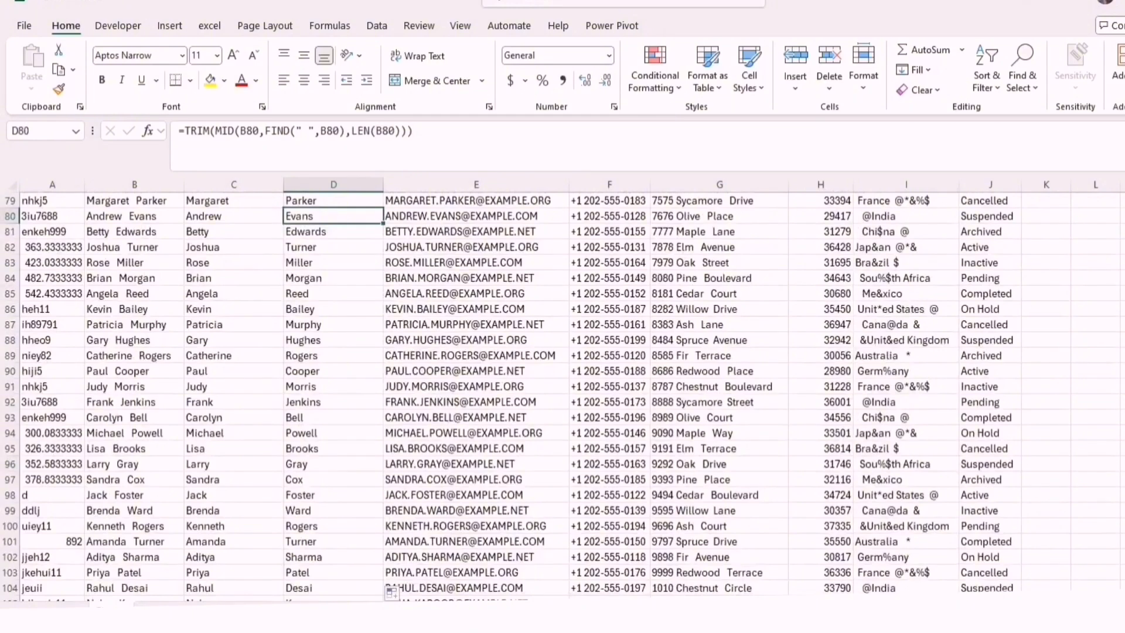
key("Down")
key("Down")
key("Down")
key("Down")
key("Down")
key("Down")
key("Down")
key("Down")
key("Down")
key("Down")
key("Down")
key("Down")
key("Down")
key("Down")
key("Down")
key("Down")
key("Down")
key("Down")
key("Down")
key("Down")
key("Page_Up")
key("Page_Up")
key("Page_Up")
key("Page_Up")
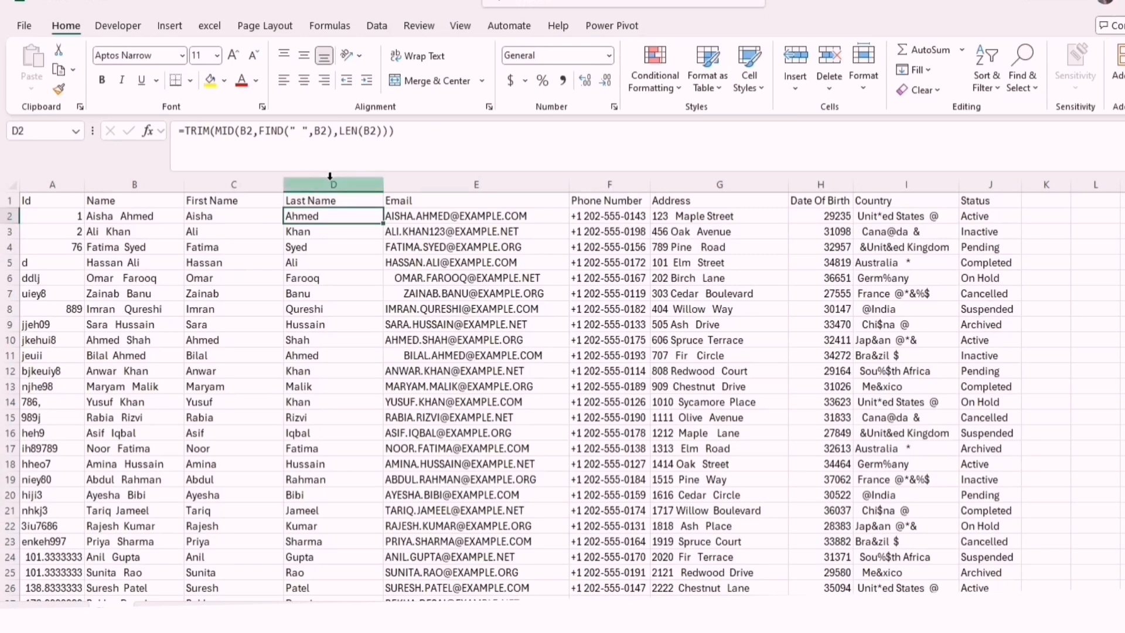
left_click(122, 177)
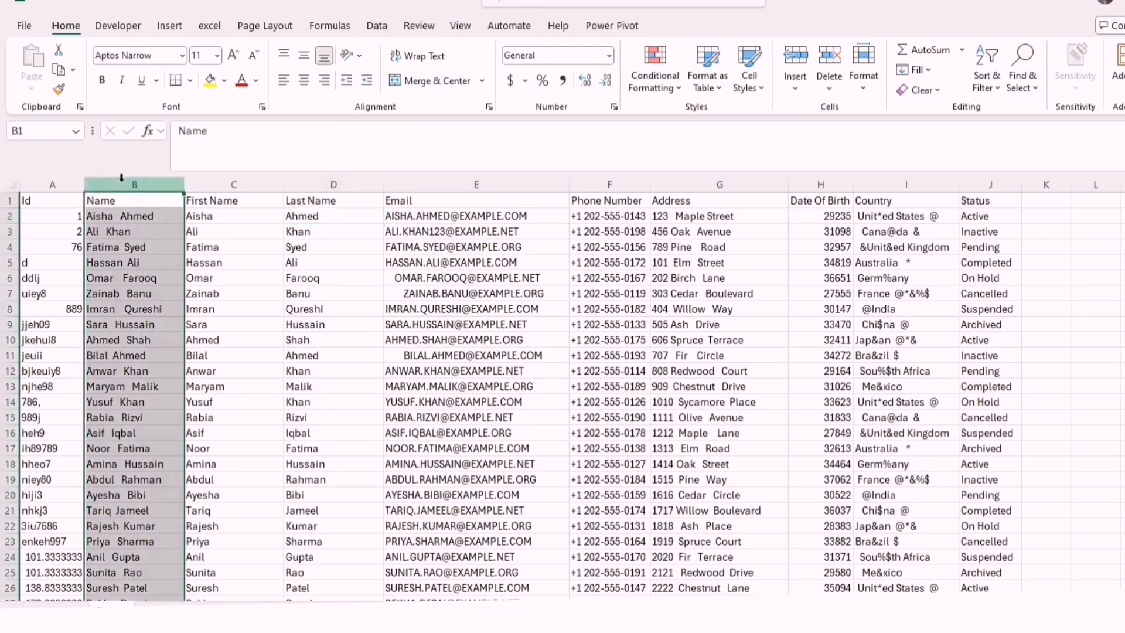
right_click(121, 179)
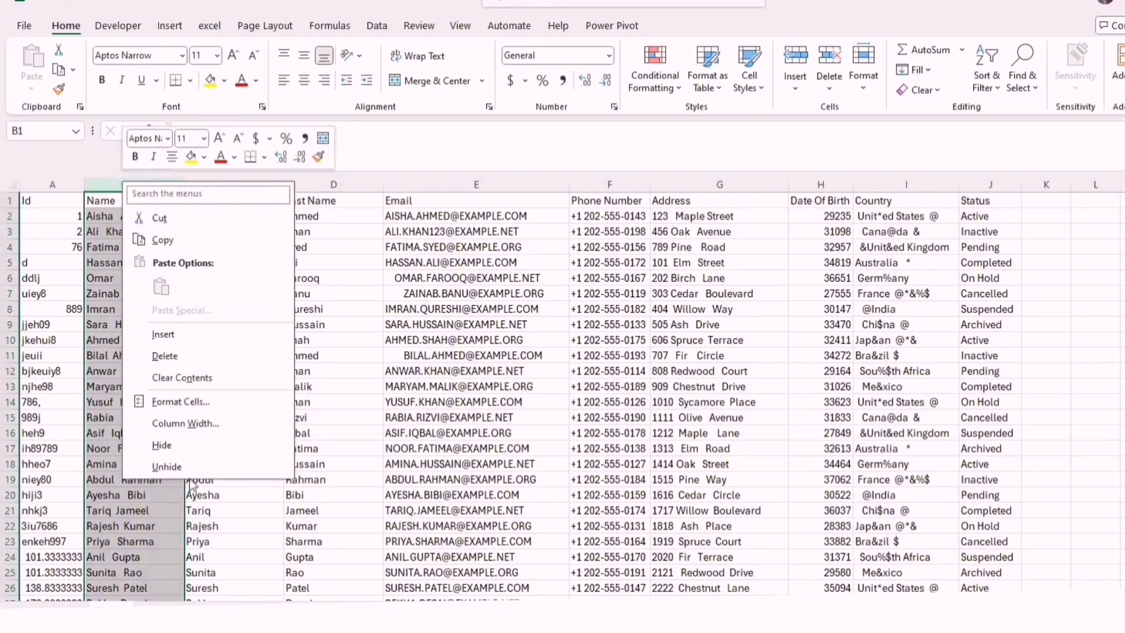
left_click(358, 246)
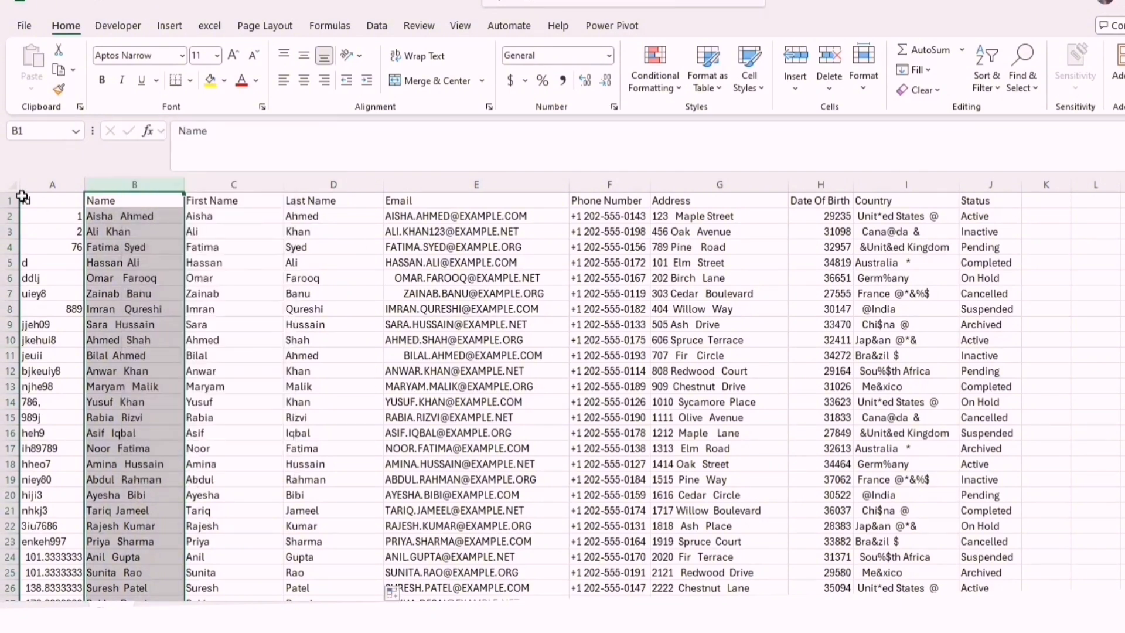
Insert a new column between the Id and Name columns and give it the header id
left_click(36, 183)
right_click(109, 180)
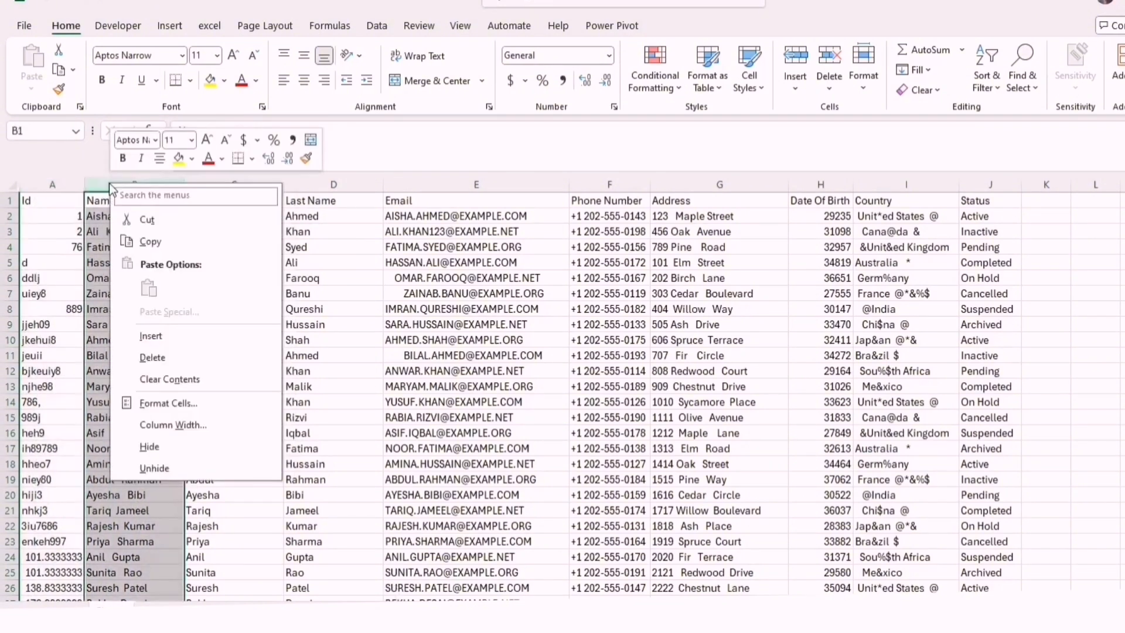
left_click(160, 331)
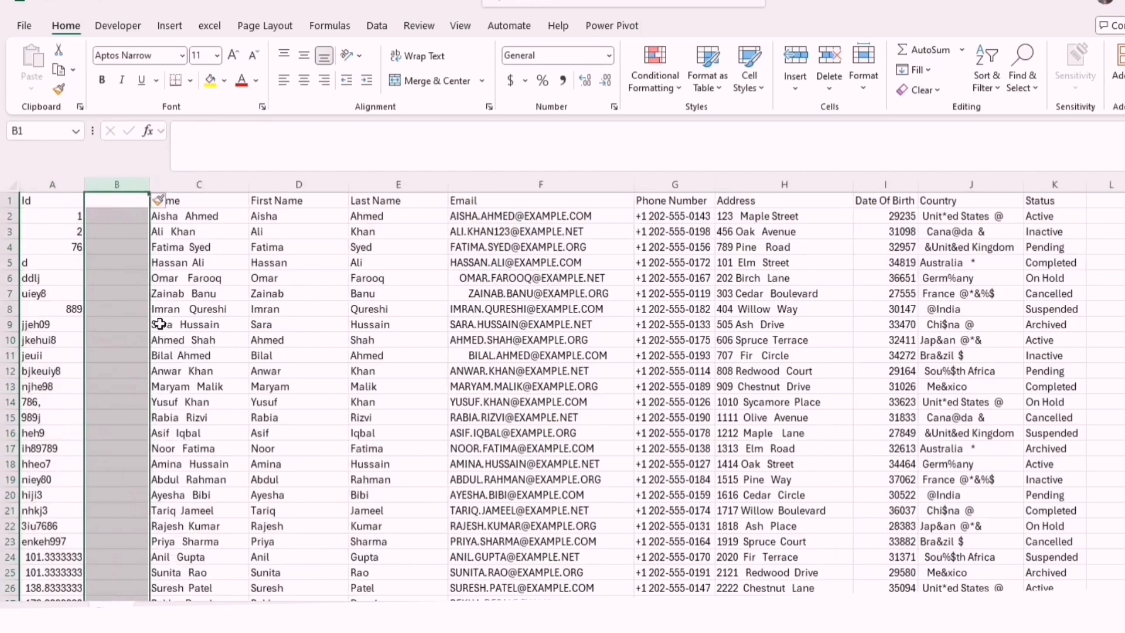
left_click(112, 216)
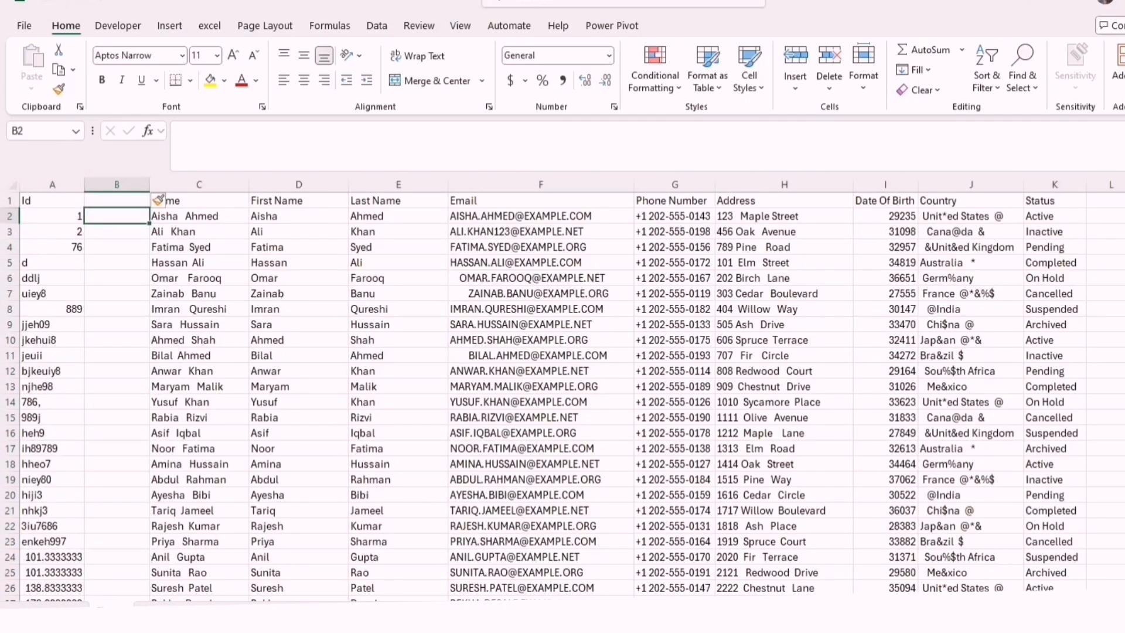
double_click(113, 199)
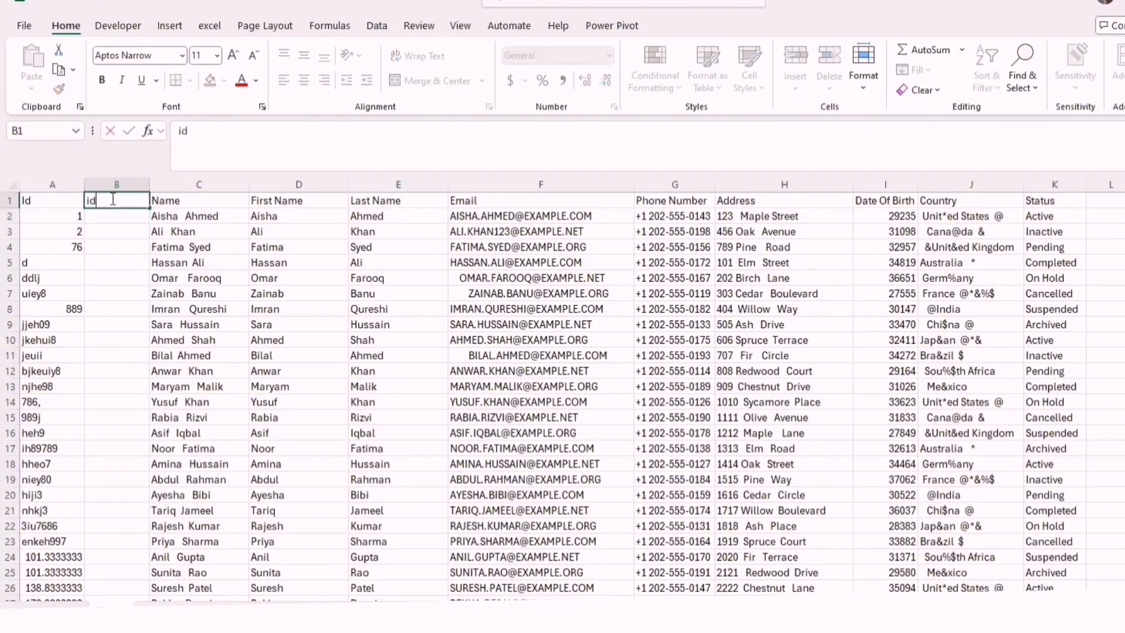
Enter 1, 2 and 3 in B2:B4 and fill the number series down the new id column
left_click(115, 217)
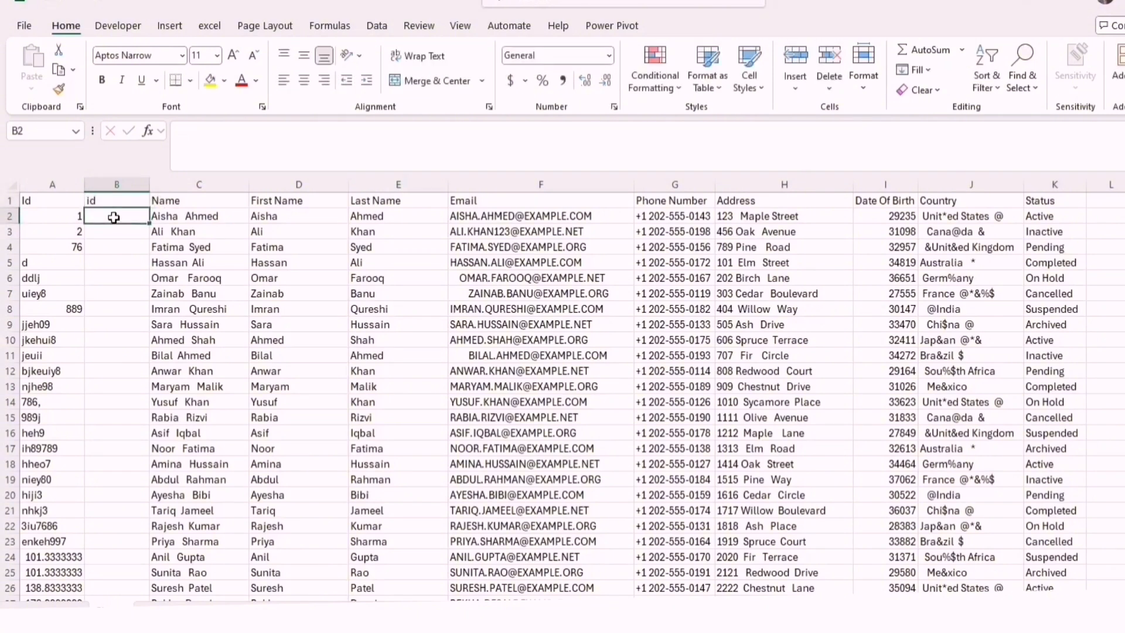
type("1")
key("Return")
type("2")
key("Return")
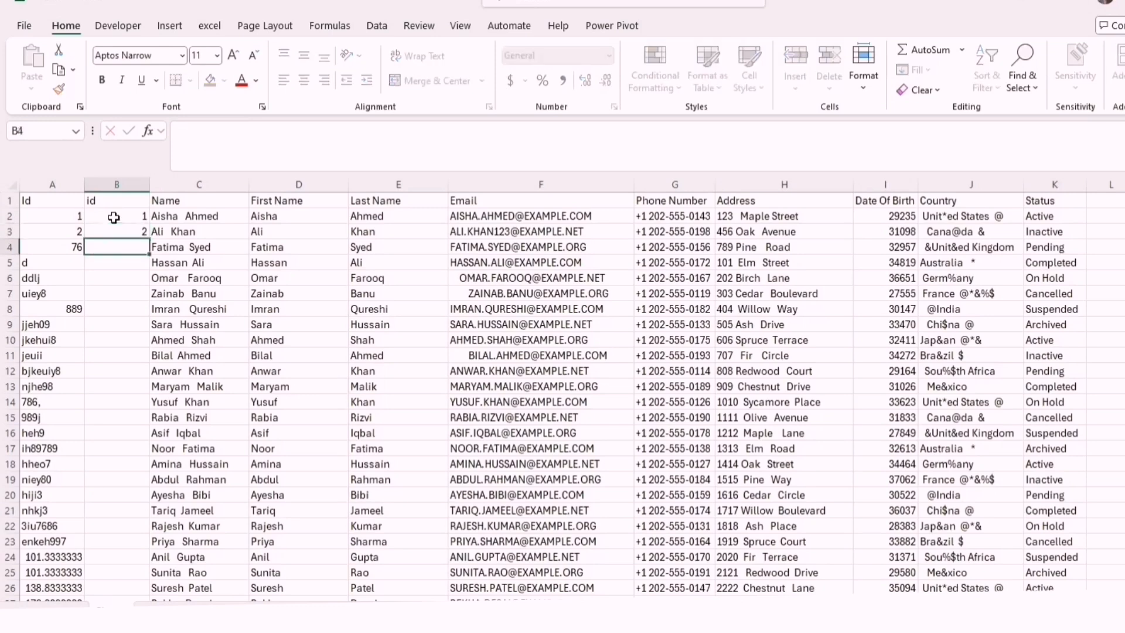
type("3")
key("Return")
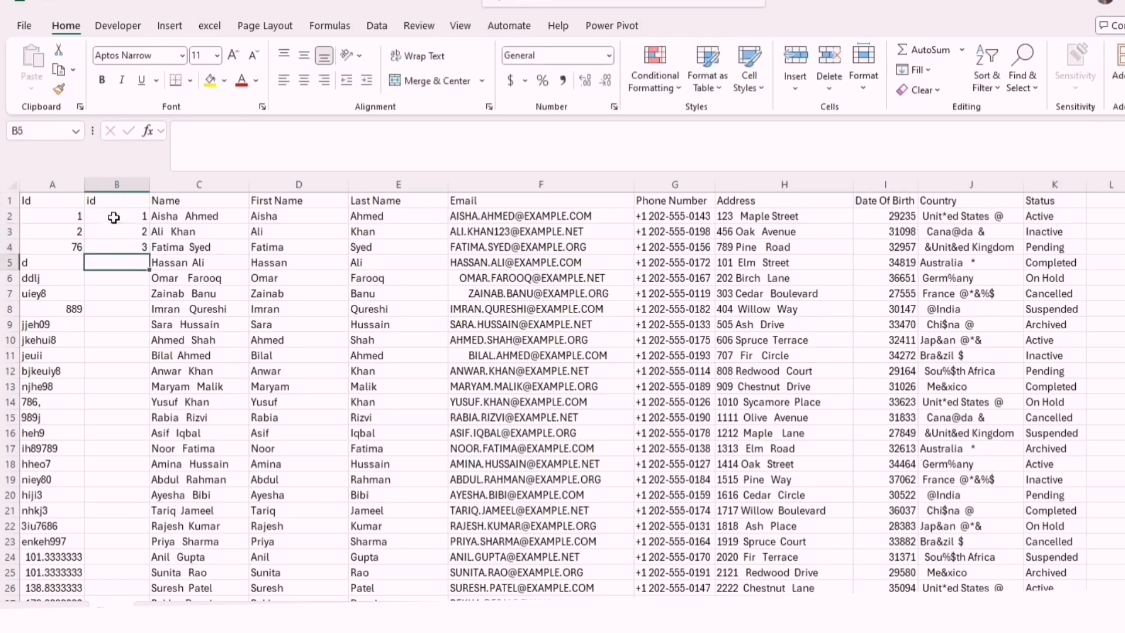
left_click_drag(114, 216, 136, 248)
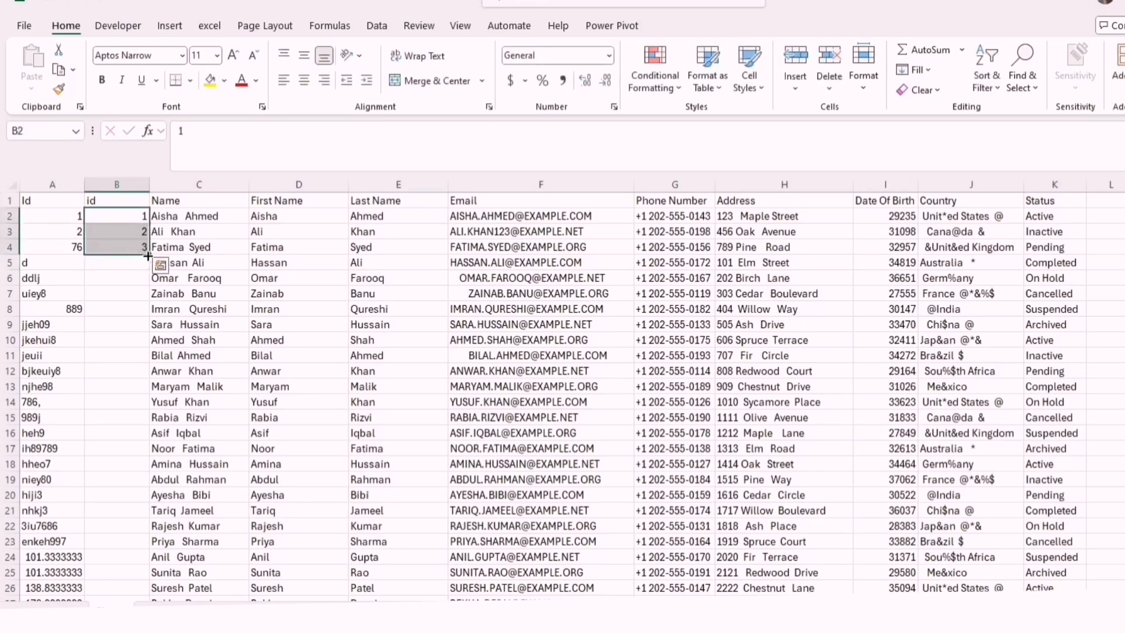
double_click(148, 256)
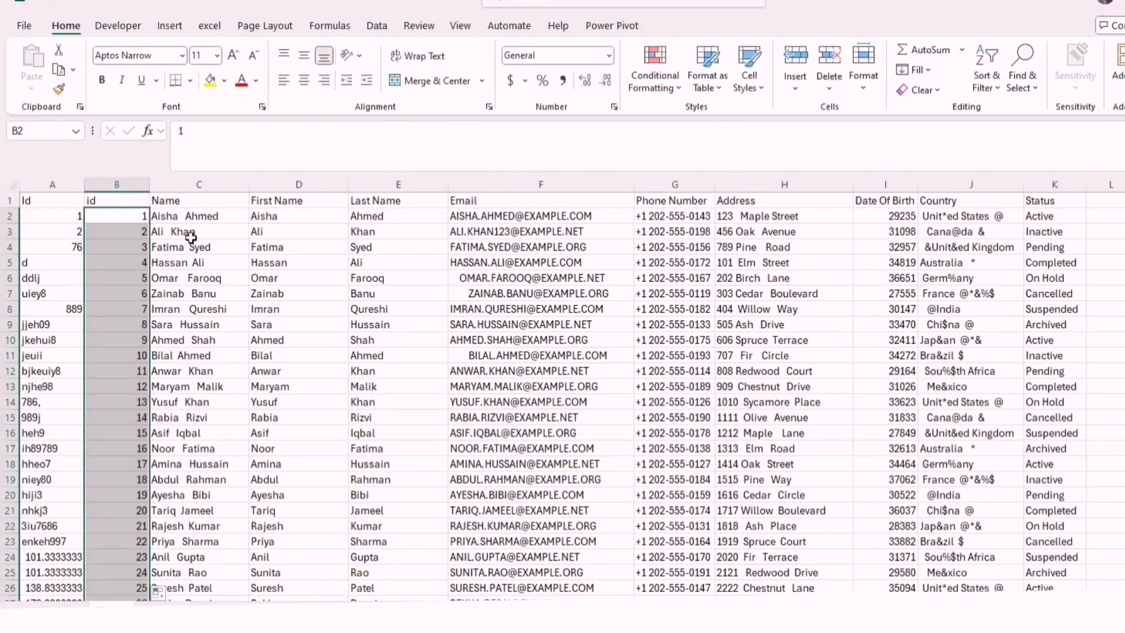
Insert an empty helper column between the new id column and the Name column
left_click(140, 219)
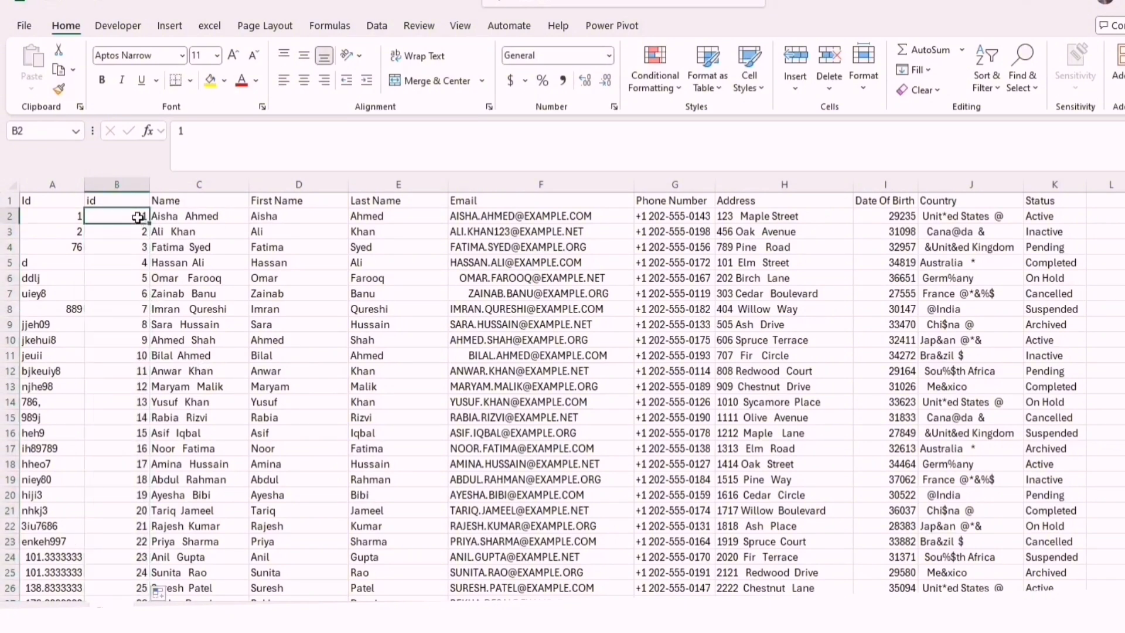
double_click(139, 218)
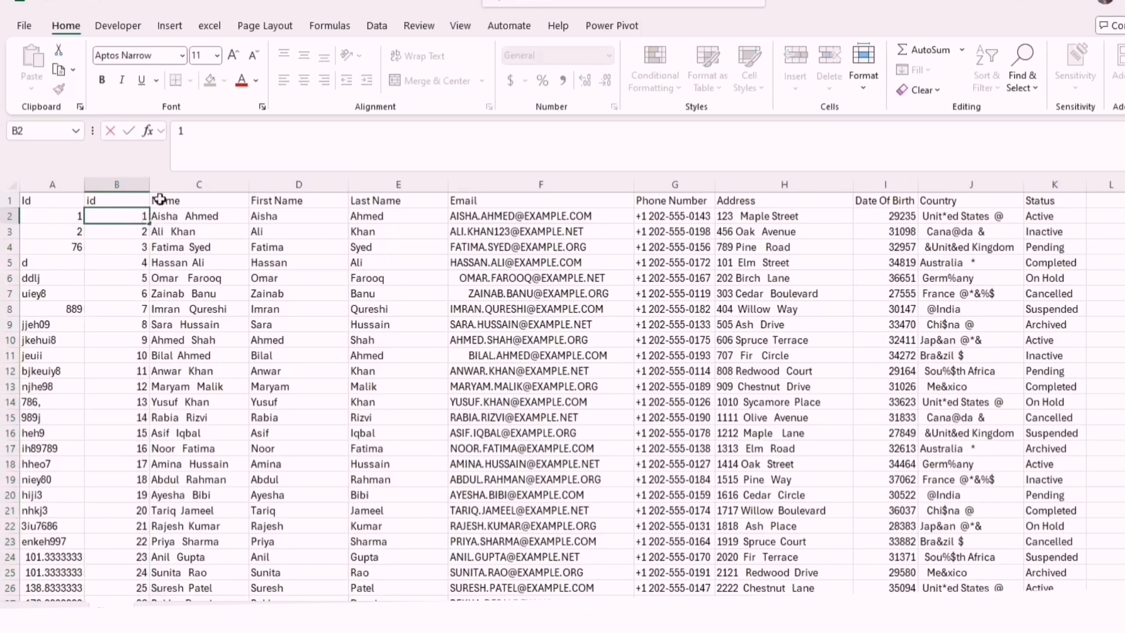
double_click(63, 215)
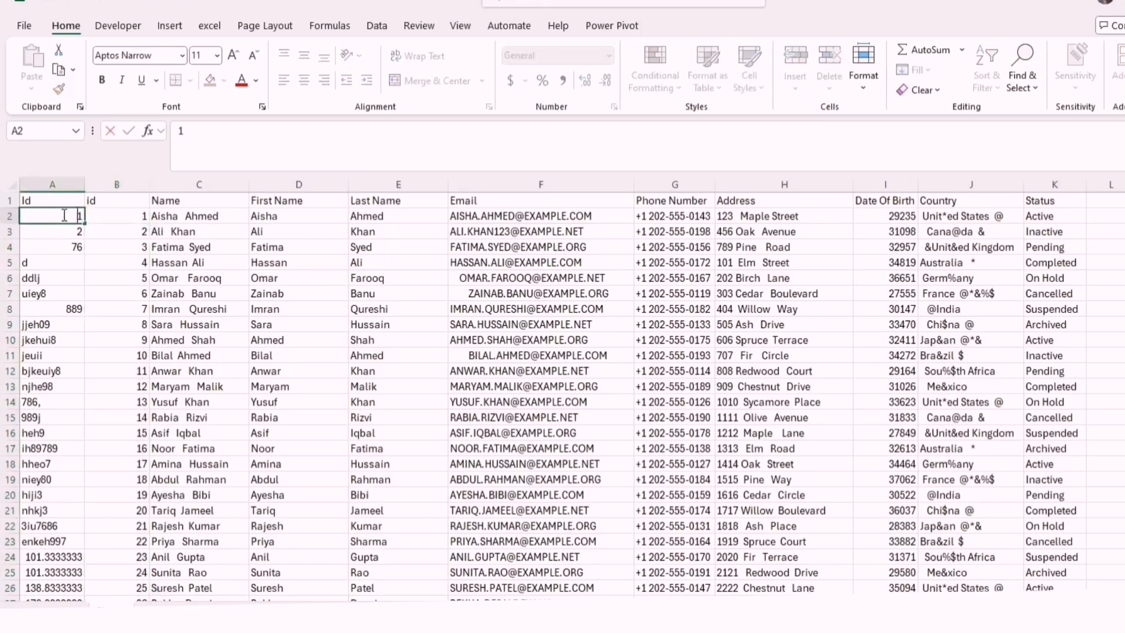
right_click(189, 183)
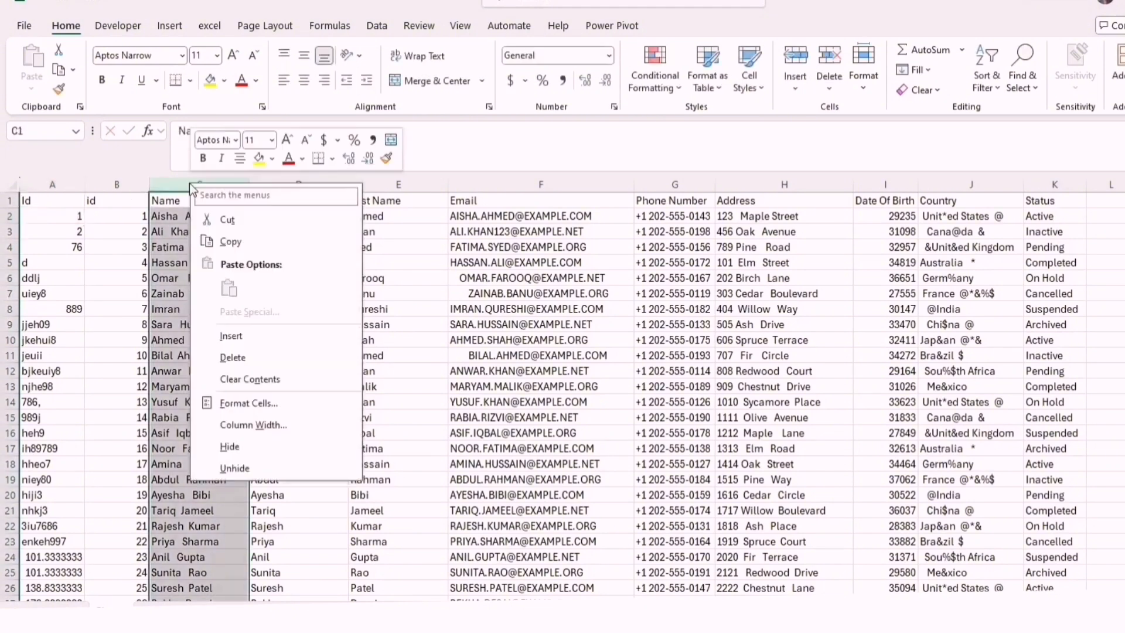
left_click(234, 340)
Enter the formula =B2&"-" in C2 to join the new id with a hyphen
double_click(185, 217)
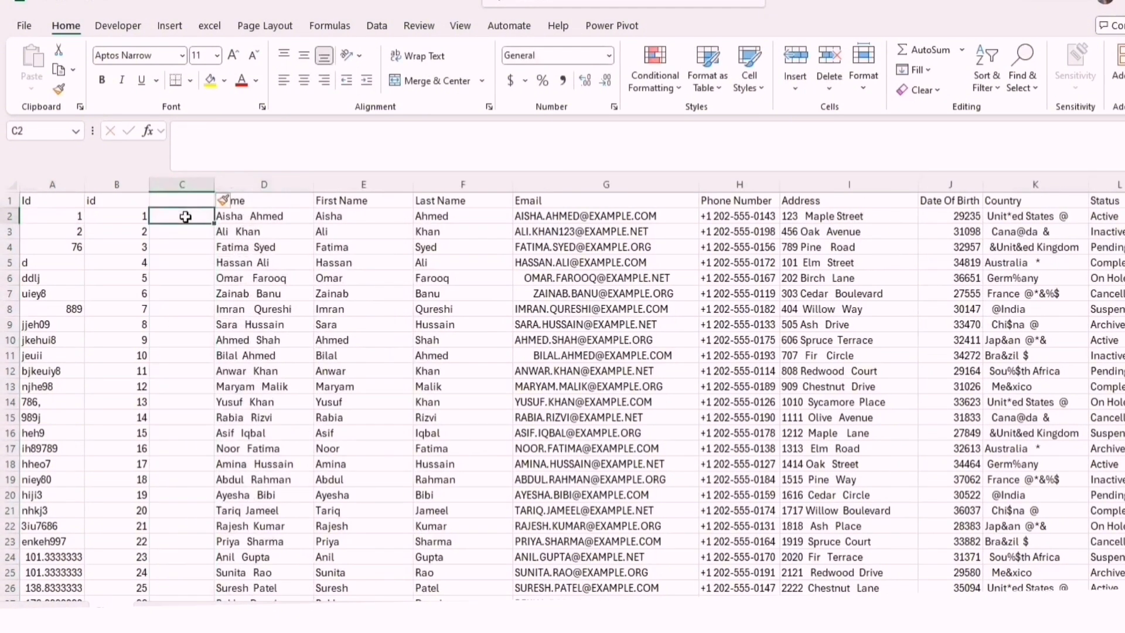
type("=")
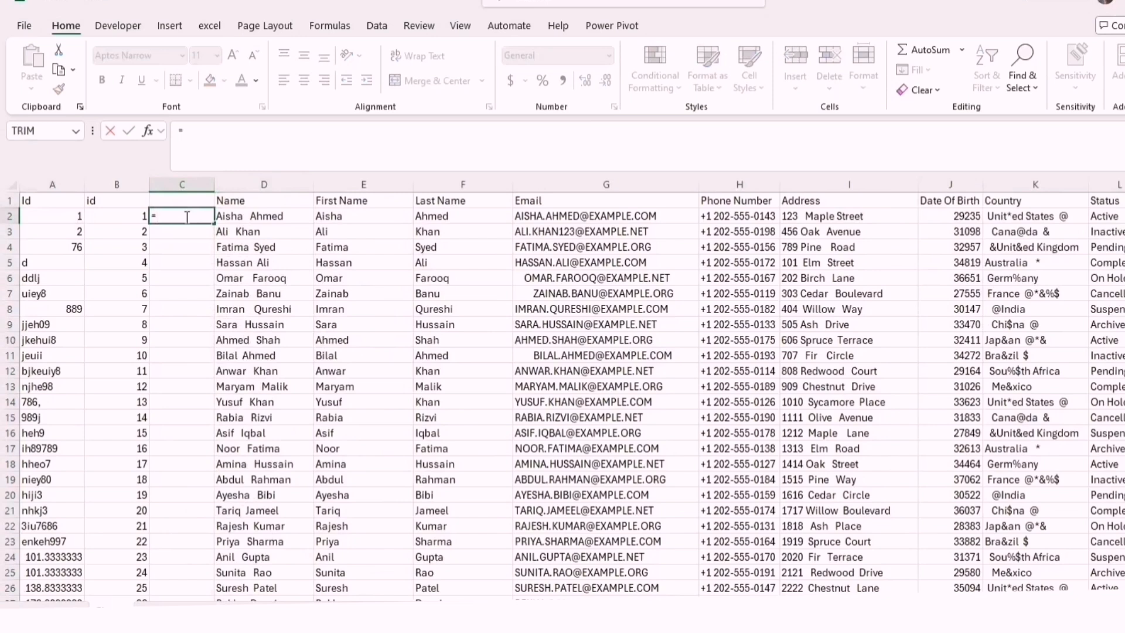
left_click(139, 216)
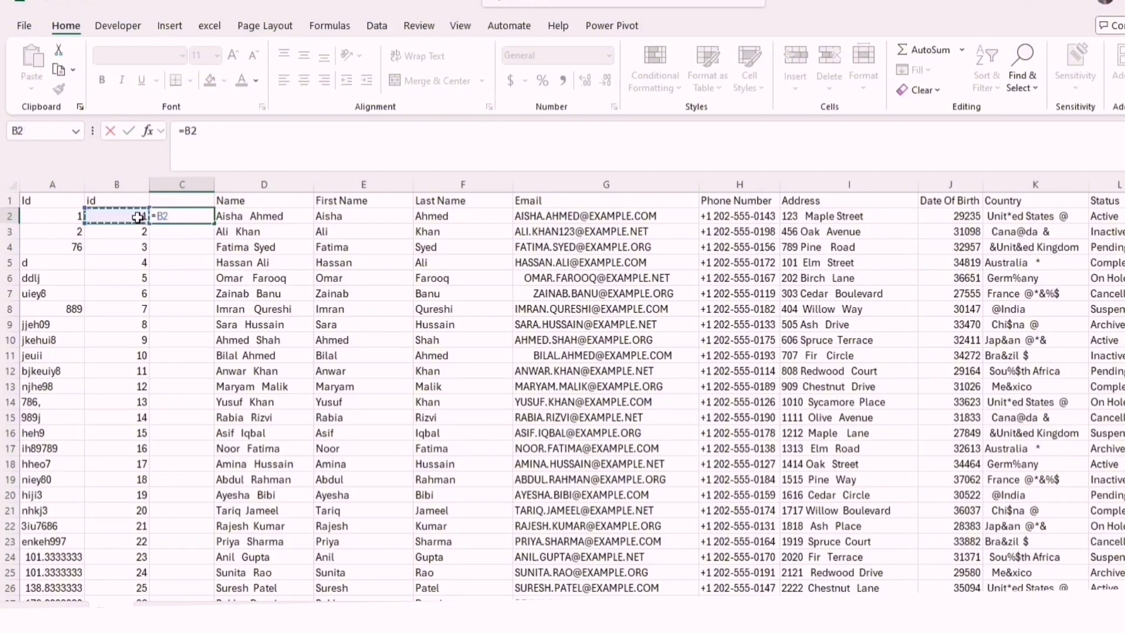
type("&\"-")
left_click(340, 214)
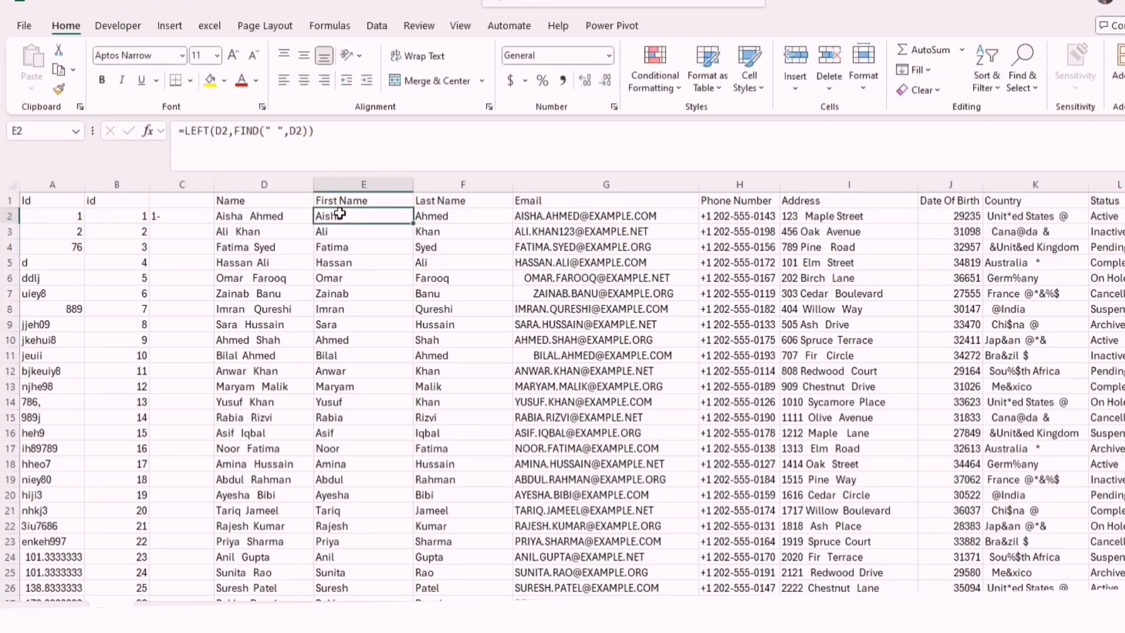
Append the first name so C2 reads =B2&"-"&E2 and fill the formula down column C
double_click(202, 216)
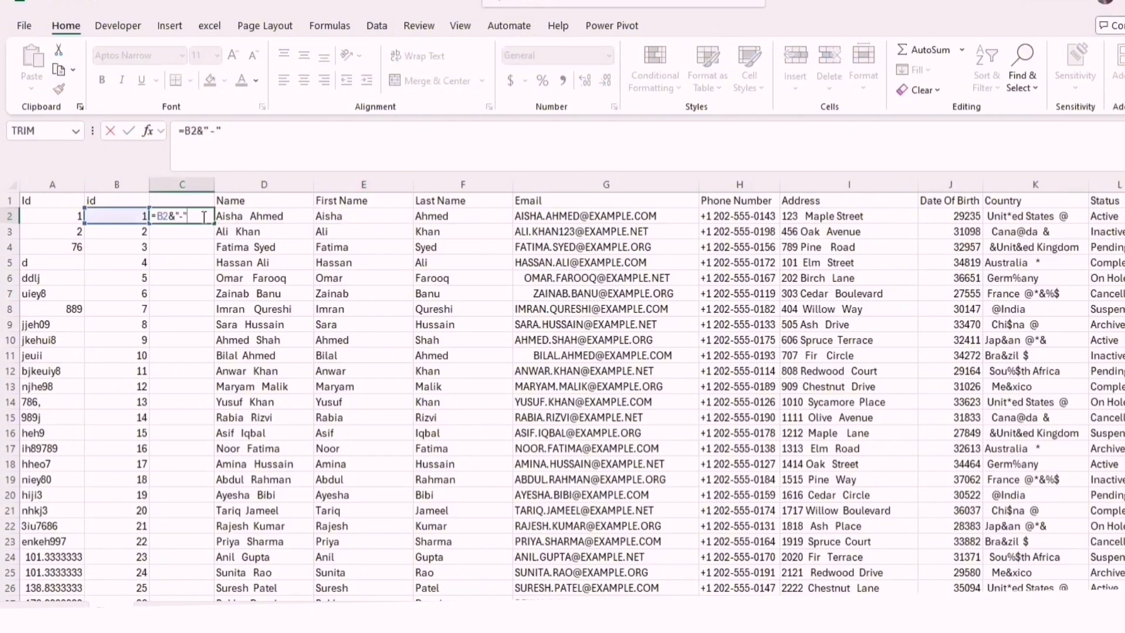
type("&")
left_click(338, 217)
key("Return")
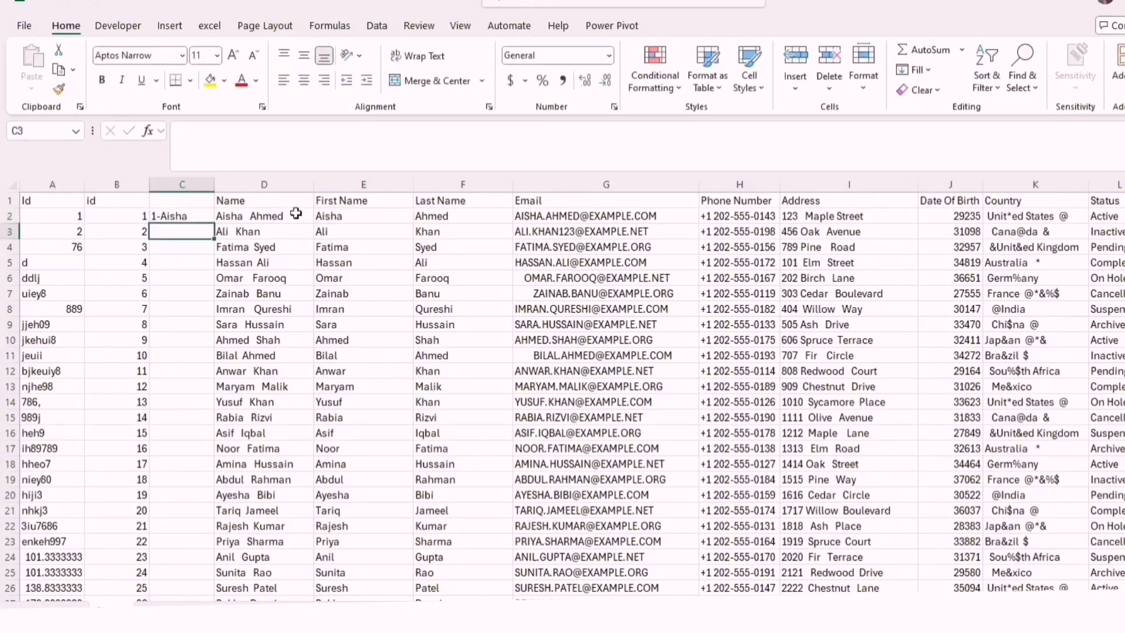
left_click(188, 215)
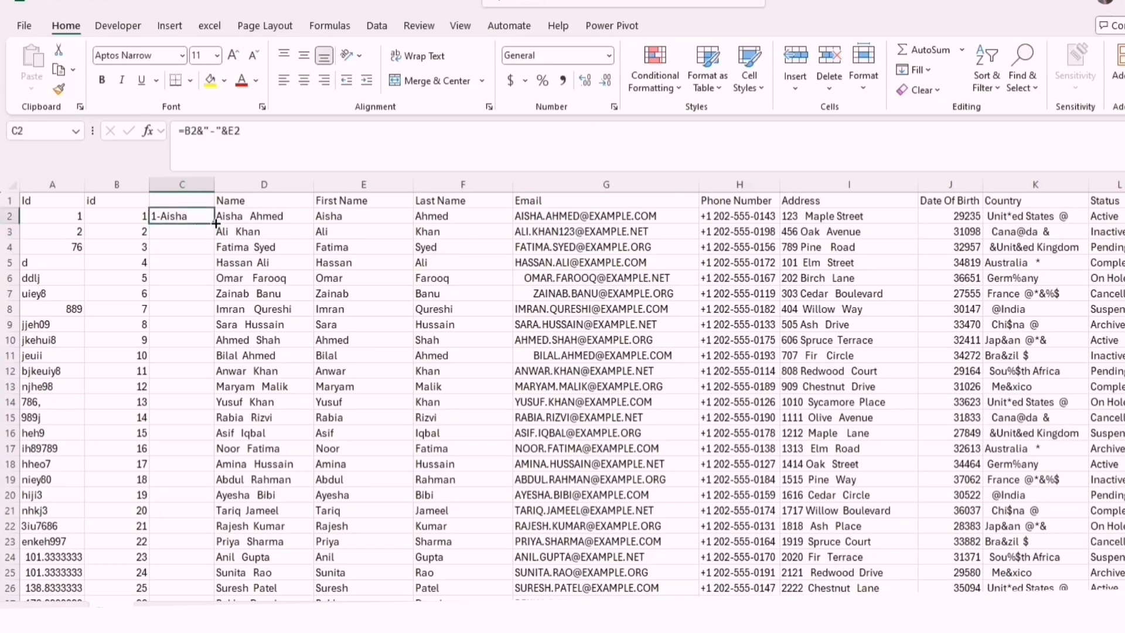
double_click(214, 223)
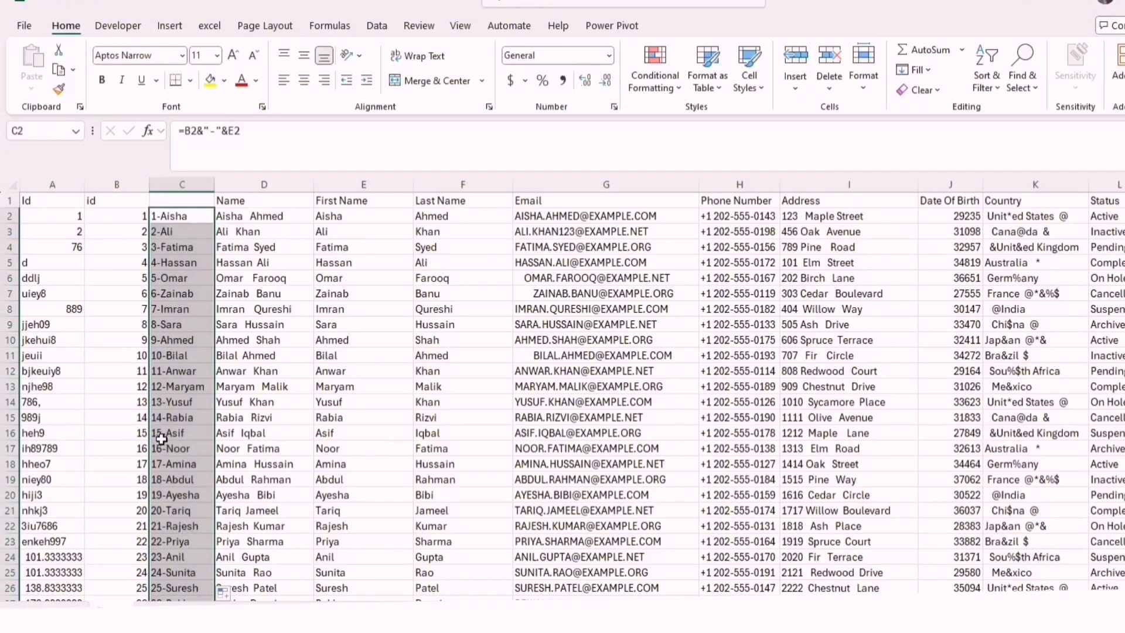
Limit the name part to three characters so C2 reads =B2&"-"&LEFT(E2,3), and fill the formula down column C
left_click(173, 215)
double_click(173, 216)
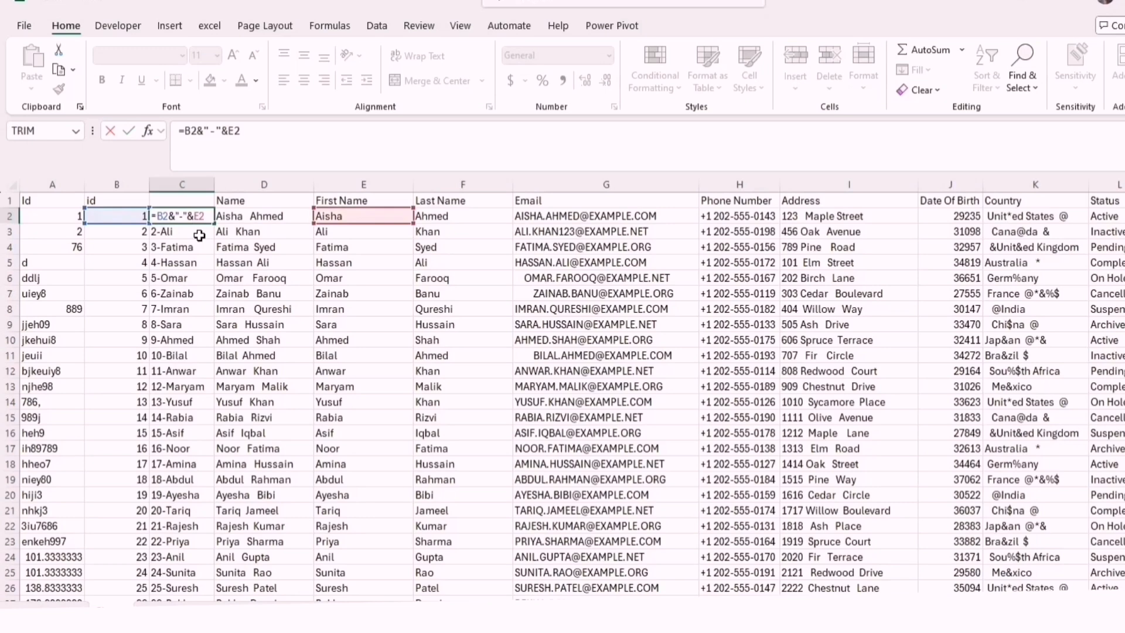
type("Left")
key("Tab")
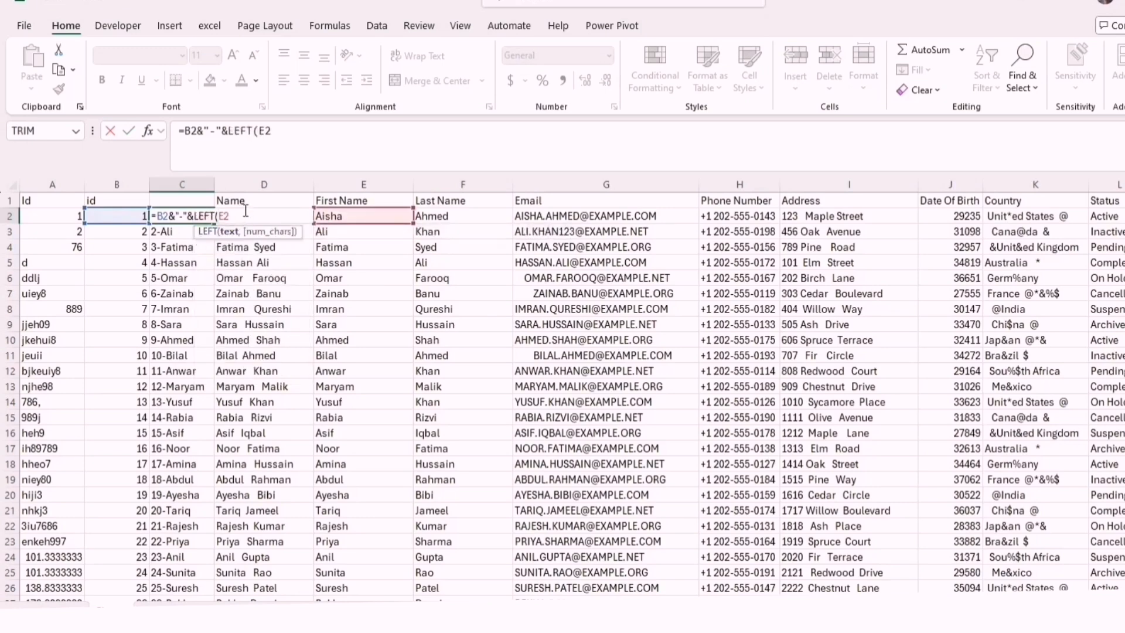
type(",3)")
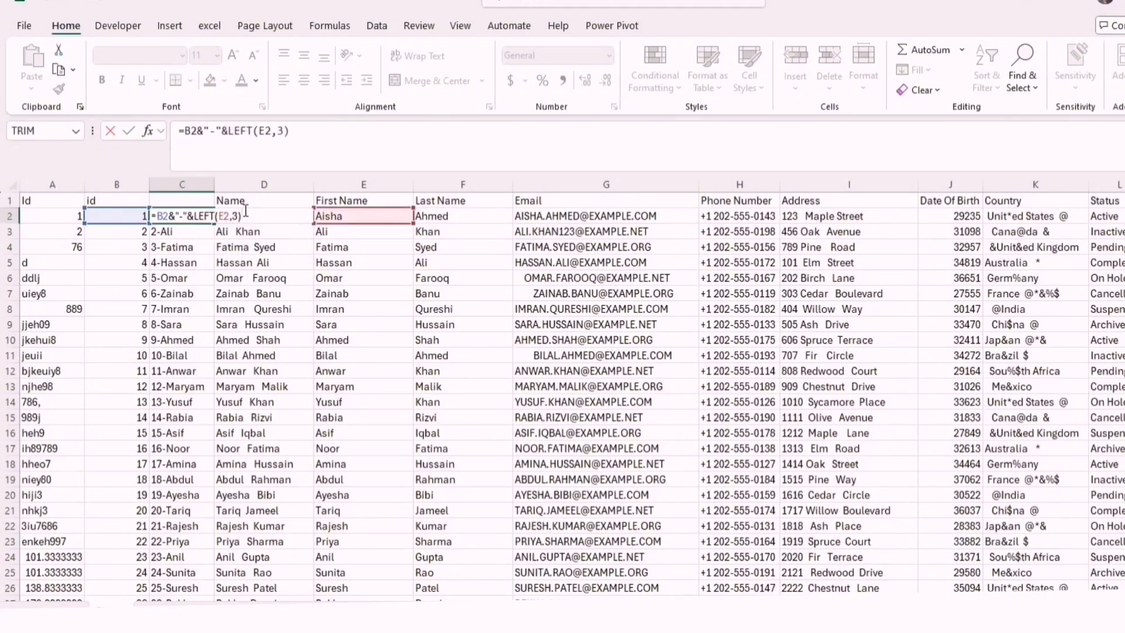
key("Return")
left_click(199, 216)
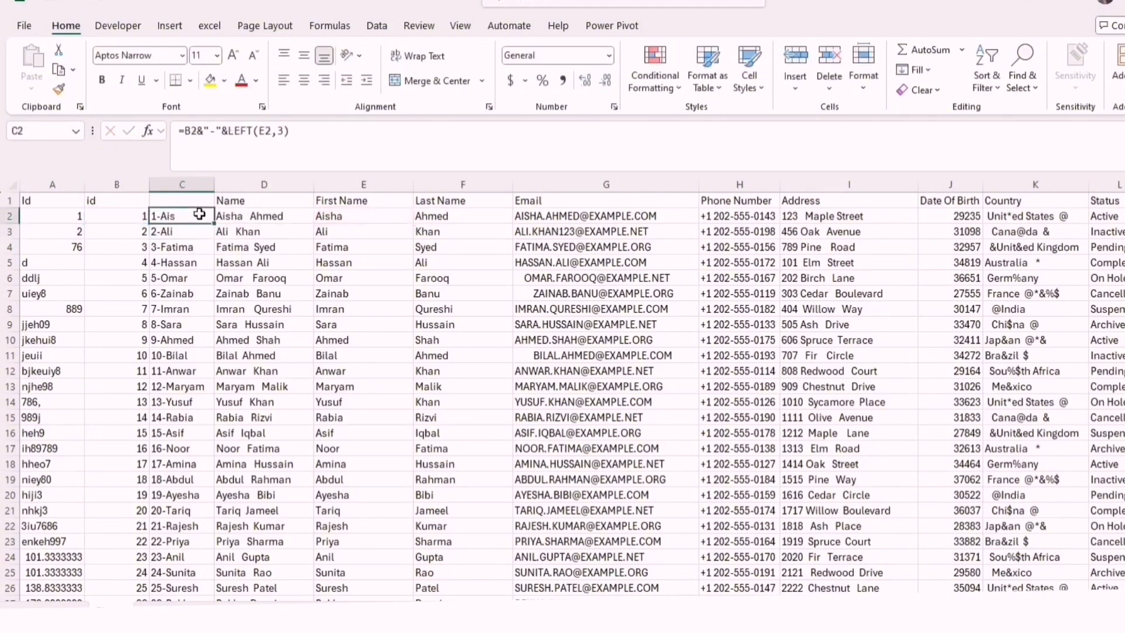
double_click(214, 224)
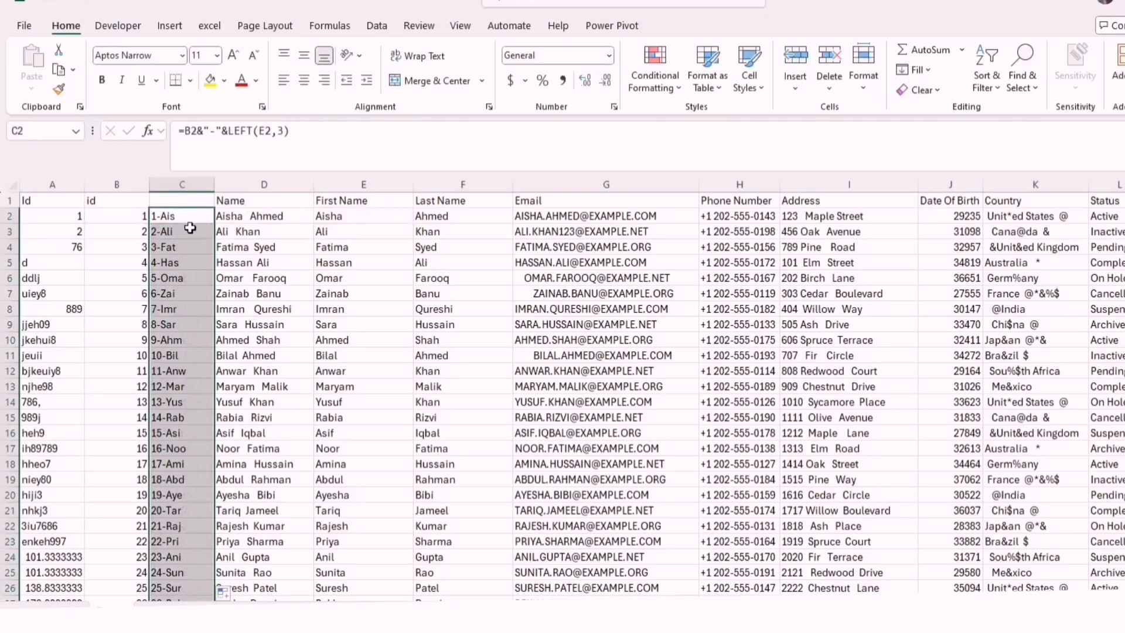
Copy column C and paste it as values only over the numeric id column B
left_click(172, 185)
right_click(172, 186)
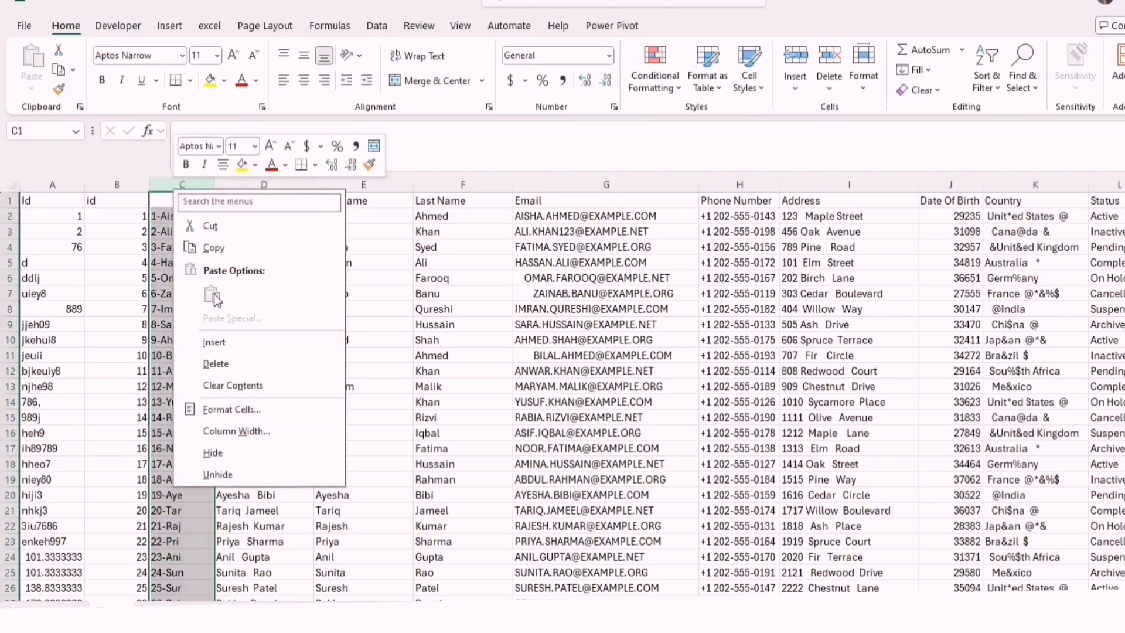
left_click(213, 247)
left_click(112, 185)
right_click(111, 187)
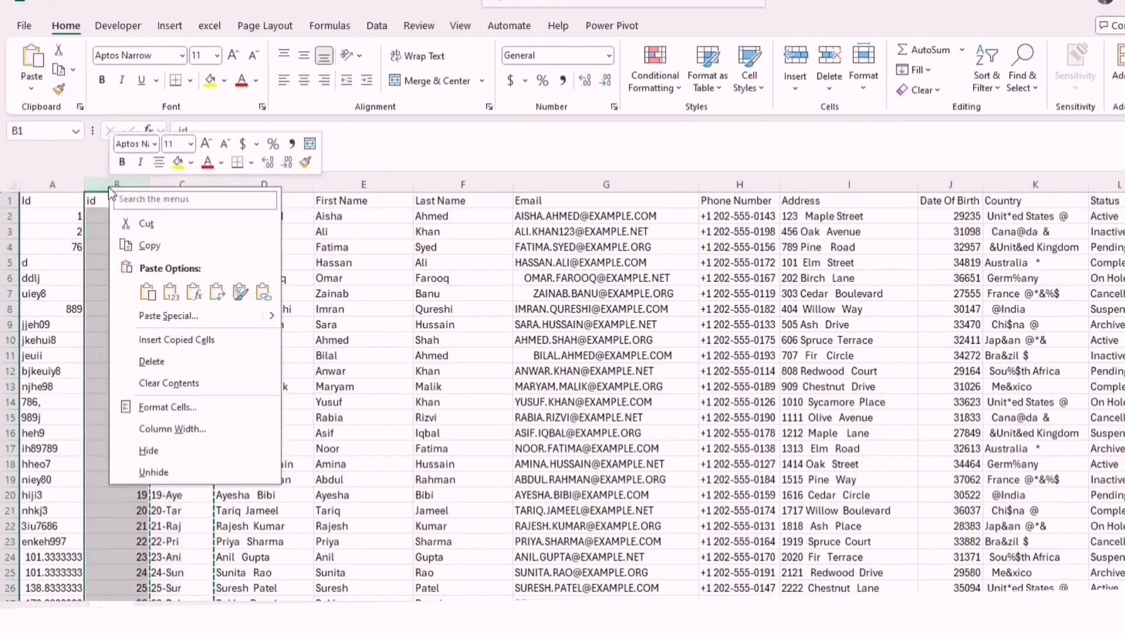
left_click(169, 287)
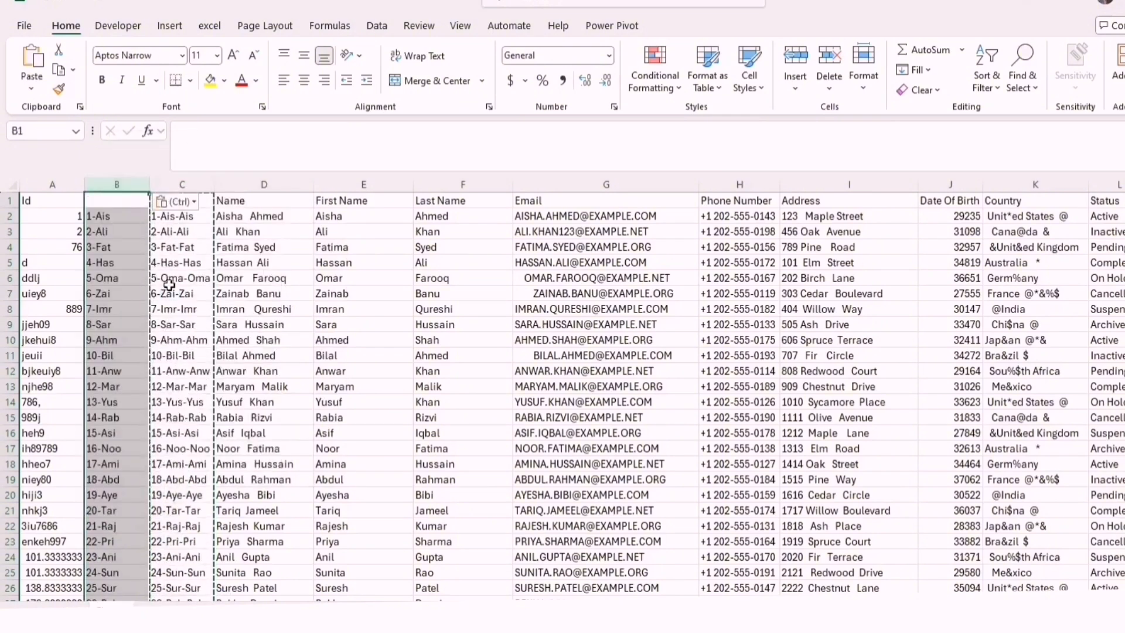
Clear the helper column C and delete it from the sheet
left_click(185, 179)
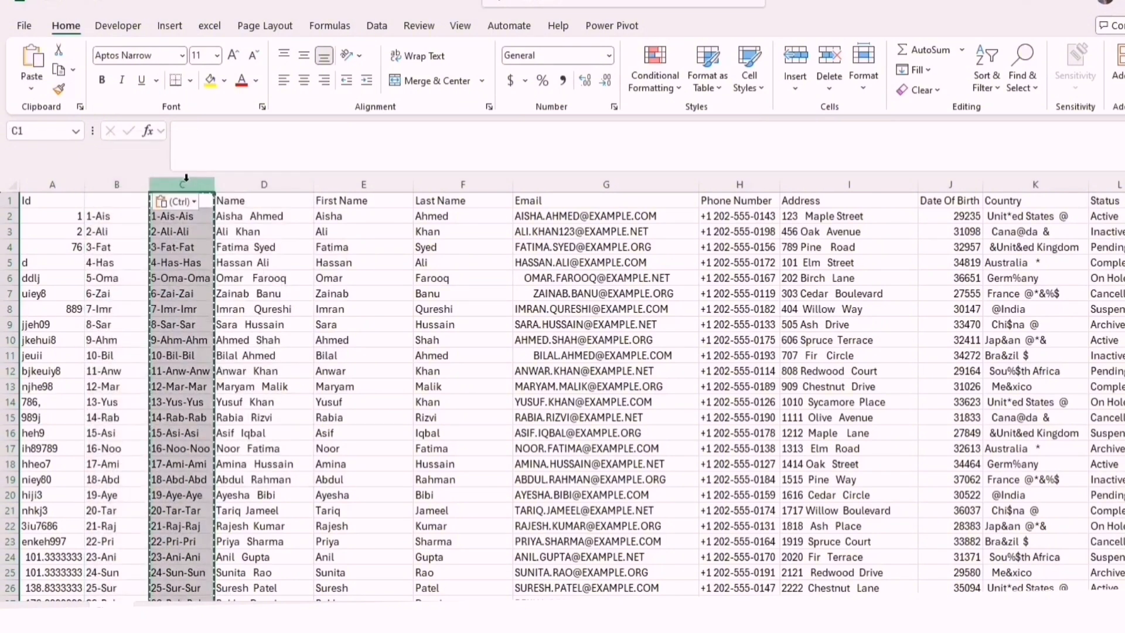
key("Delete")
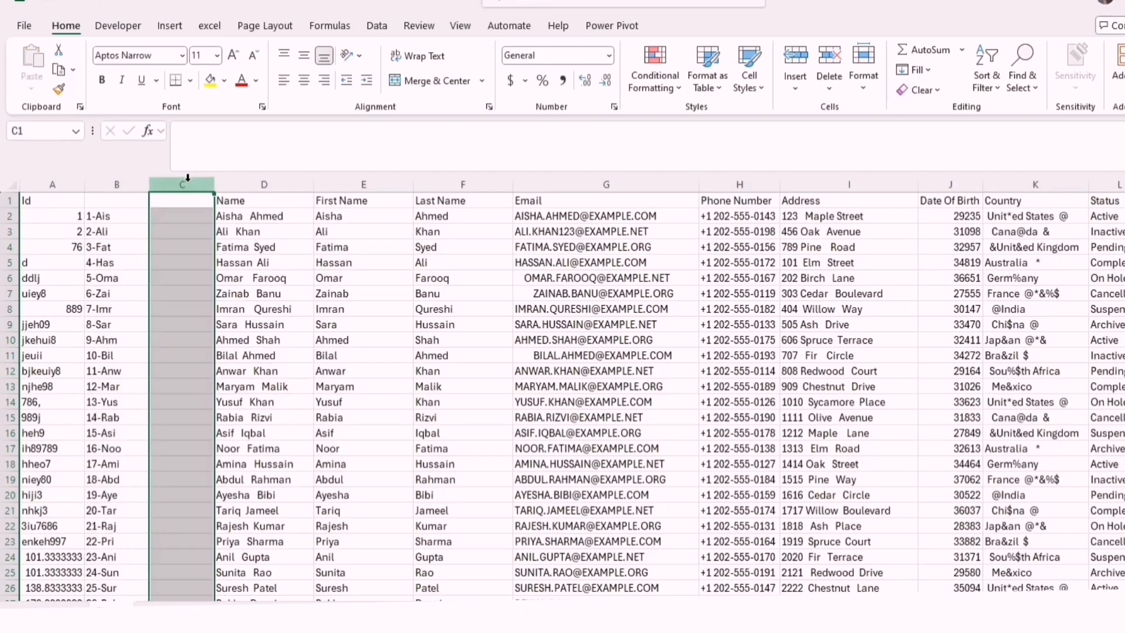
right_click(188, 179)
left_click(258, 354)
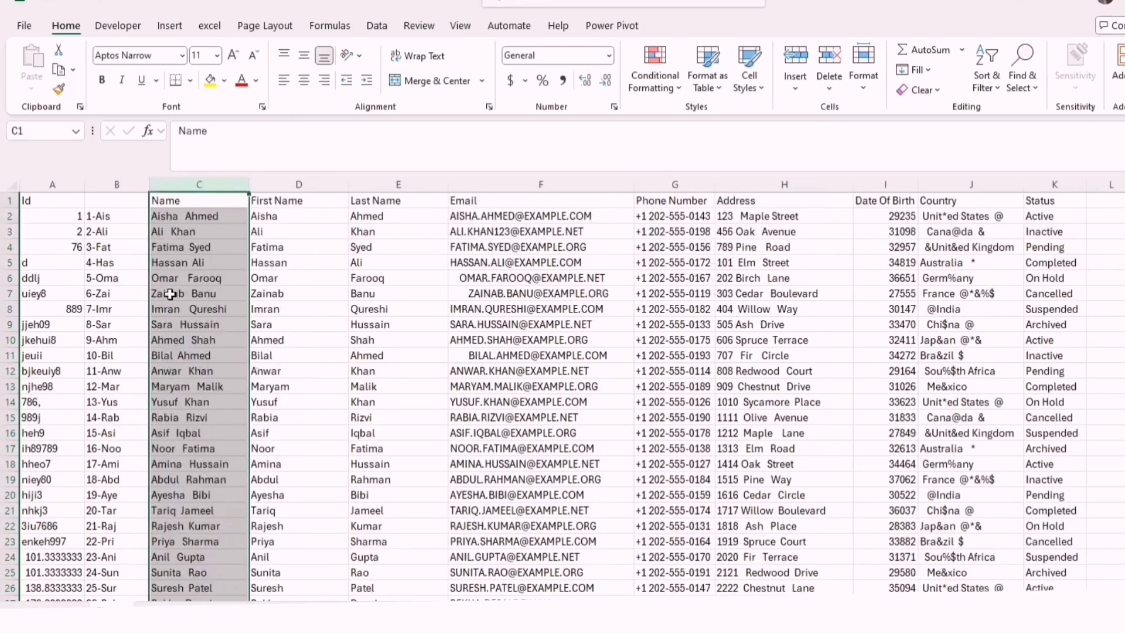
Enter the header Id in cell B1 above the combined id values
left_click(119, 203)
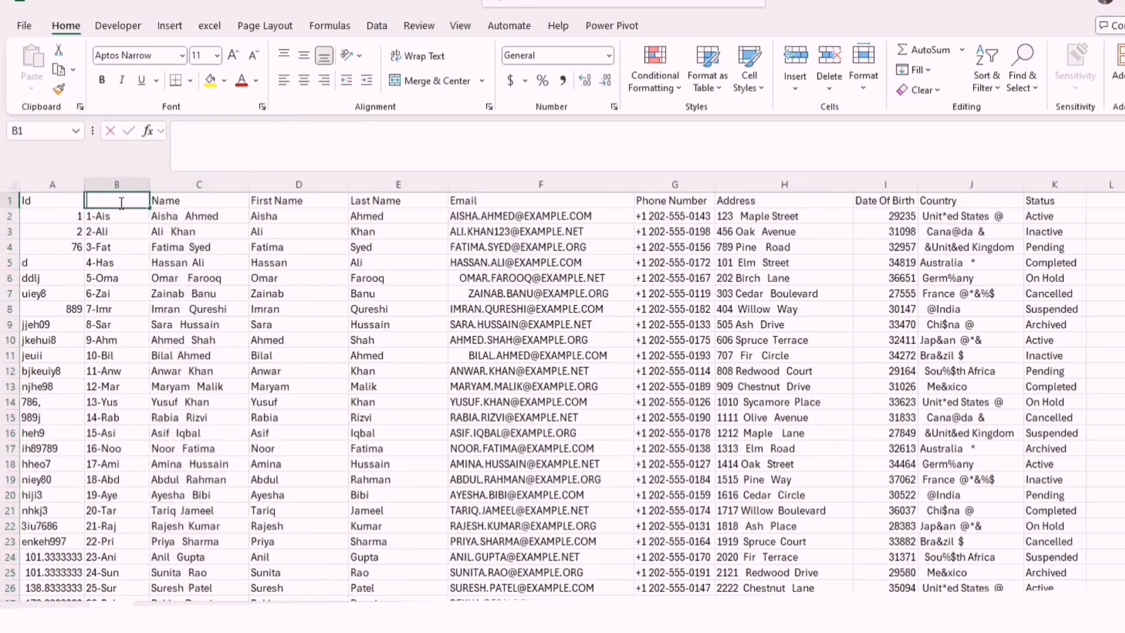
double_click(121, 203)
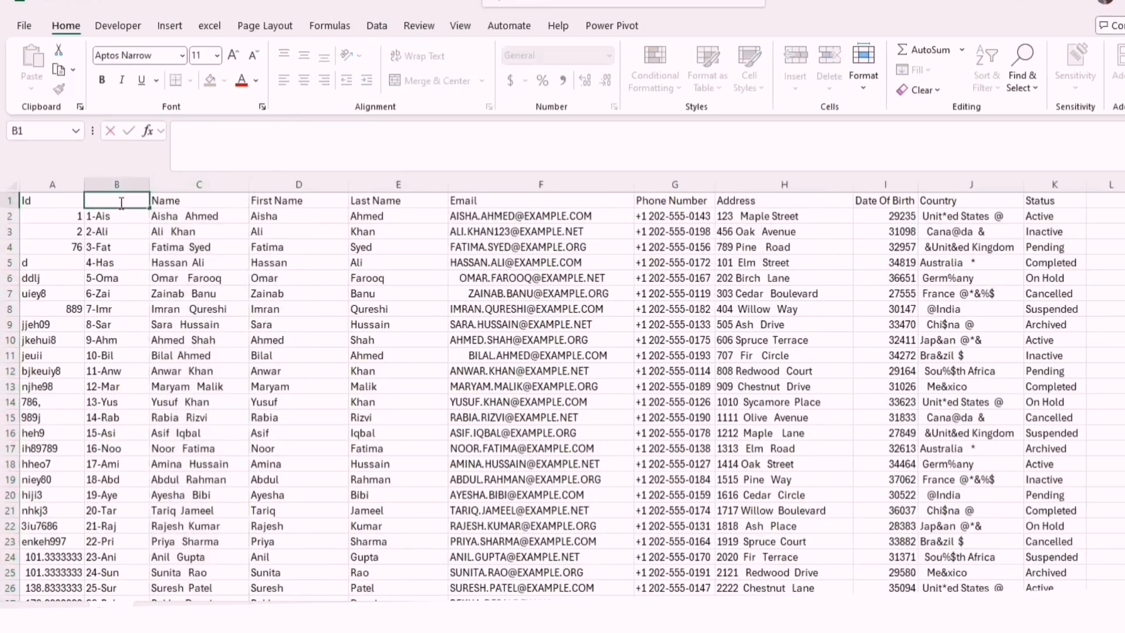
left_click(132, 352)
Hide the old messy Id column A and the full Name column C
left_click(56, 183)
right_click(56, 183)
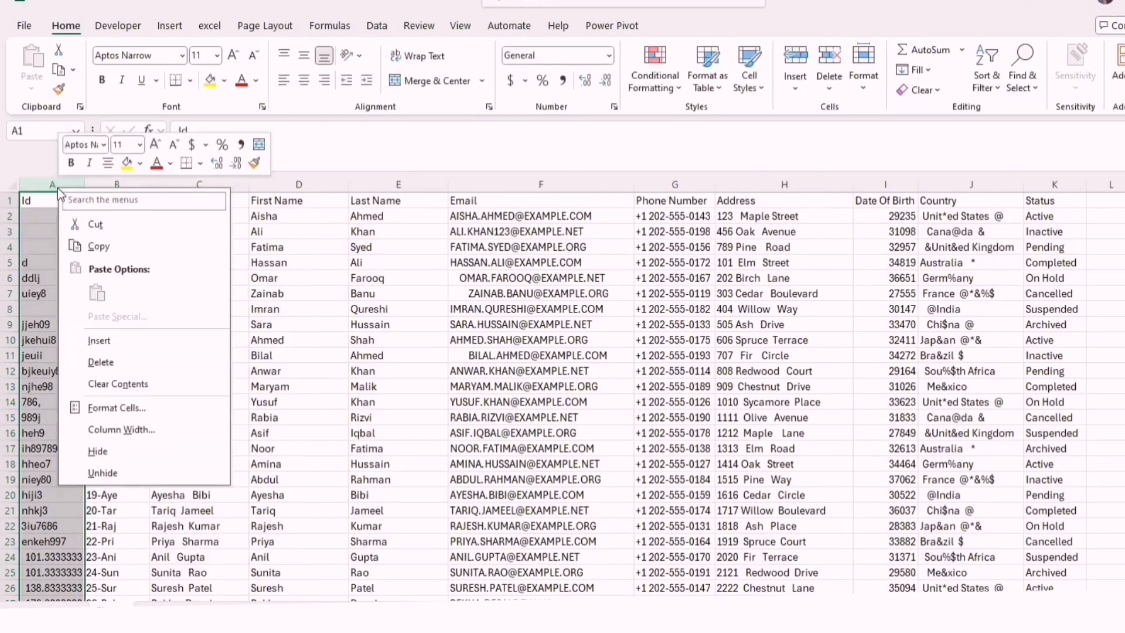
left_click(121, 450)
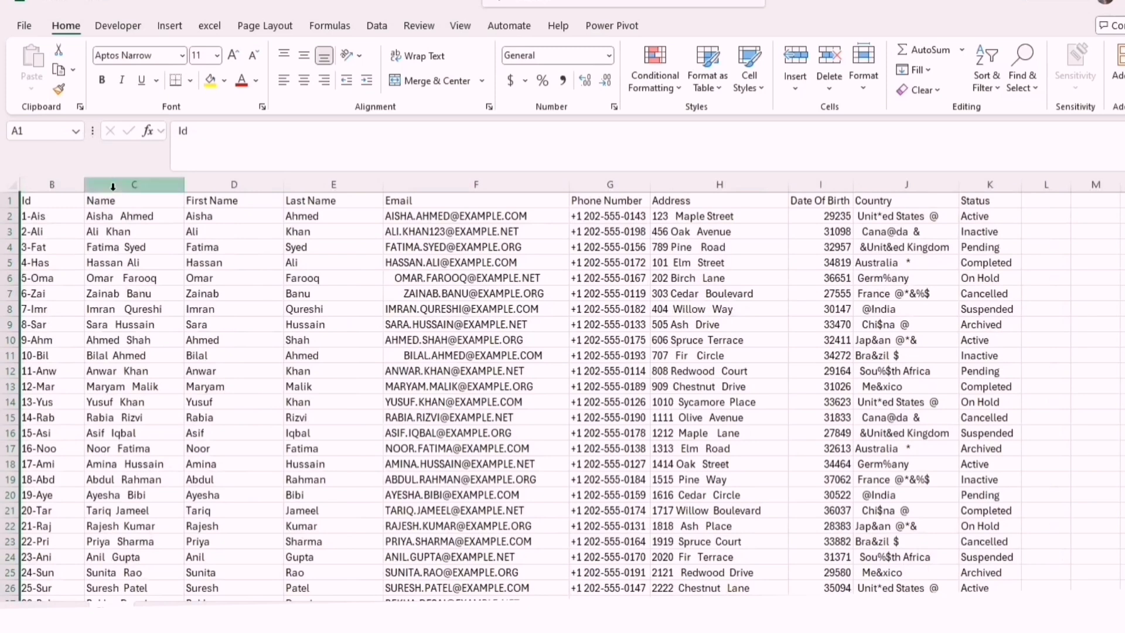
left_click(113, 189)
right_click(114, 191)
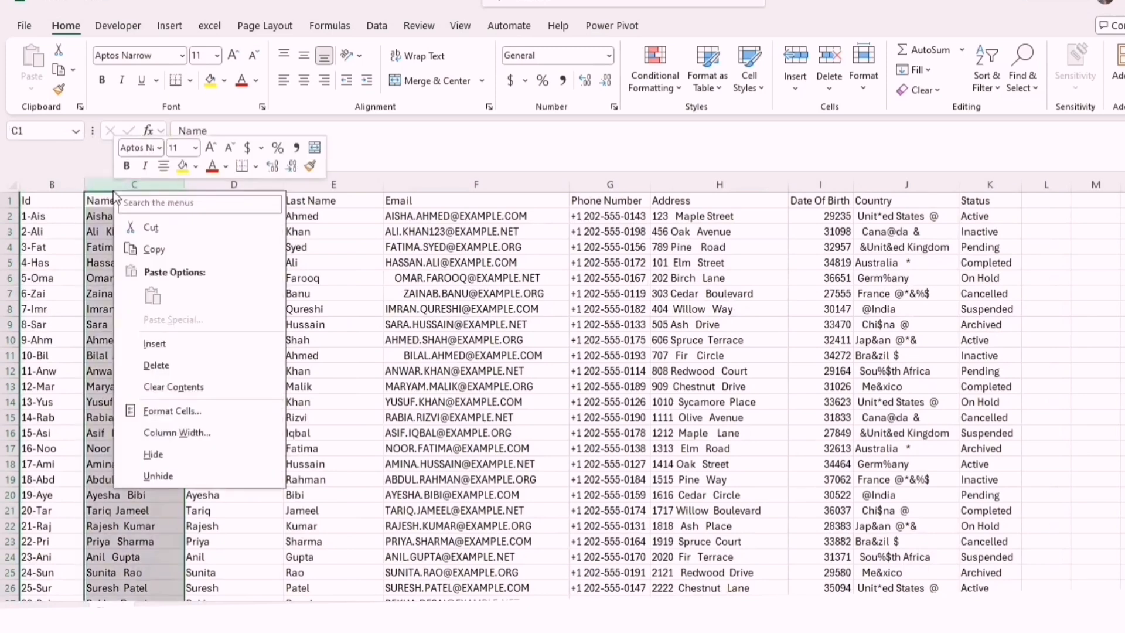
left_click(164, 454)
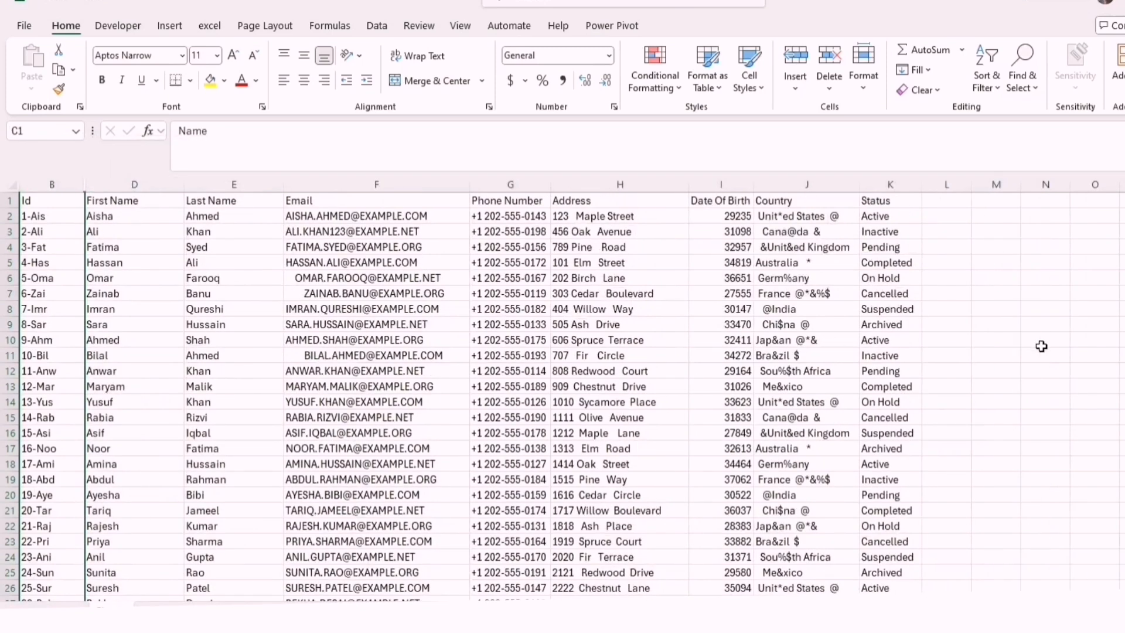
left_click(1041, 345)
left_click(36, 181)
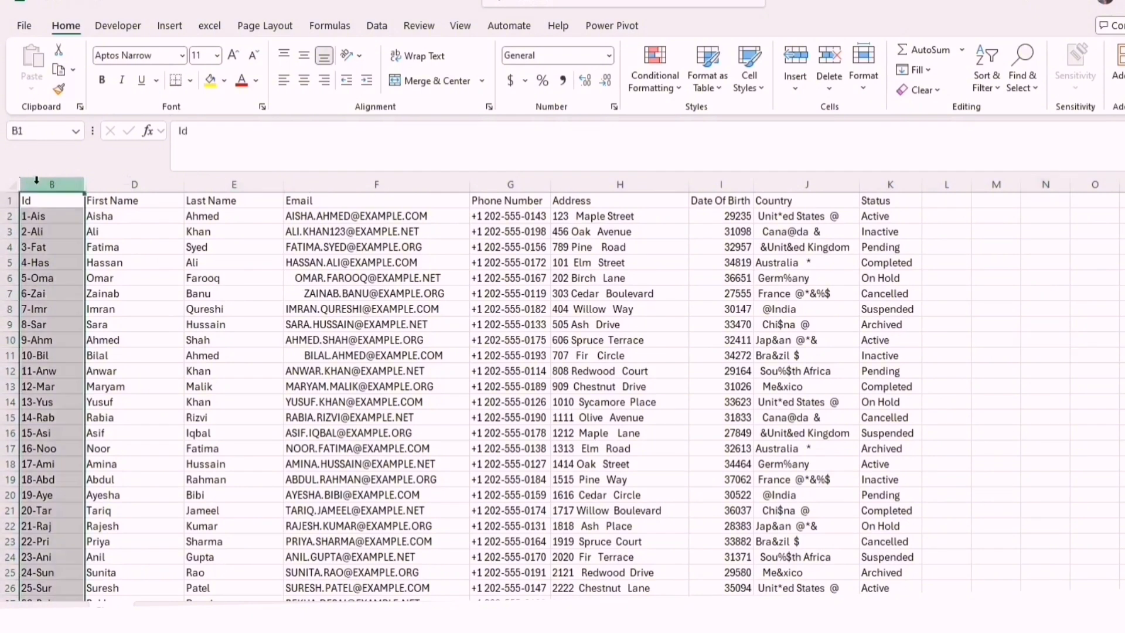
left_click(138, 183)
left_click(218, 184)
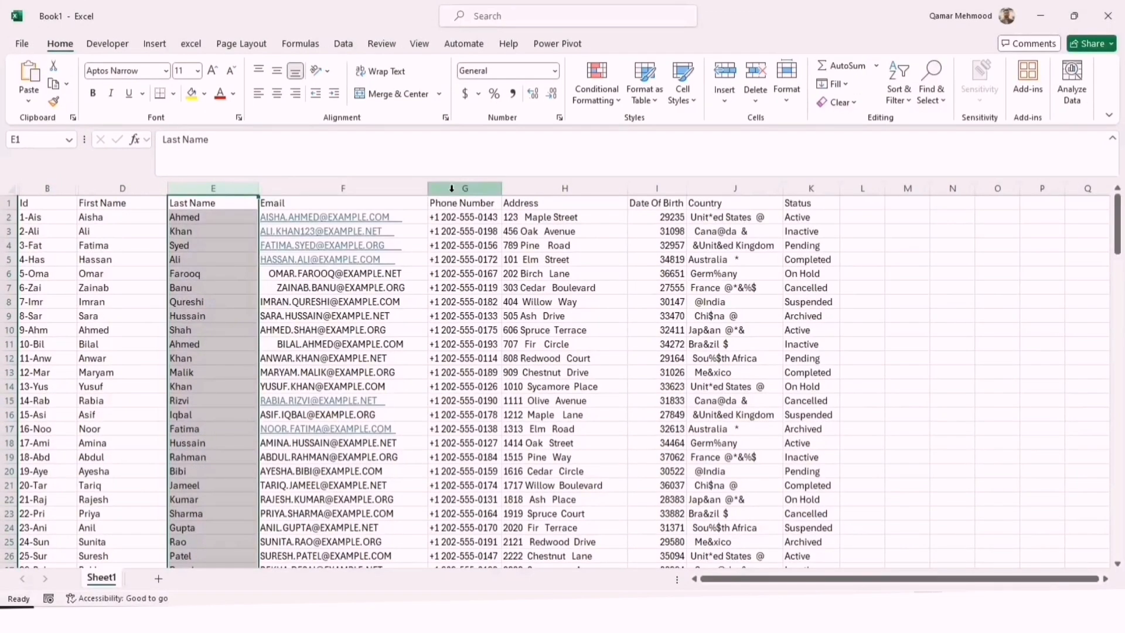
Insert a blank column before Phone Number and fill it down from G2 with =LOWER(F2)
right_click(463, 193)
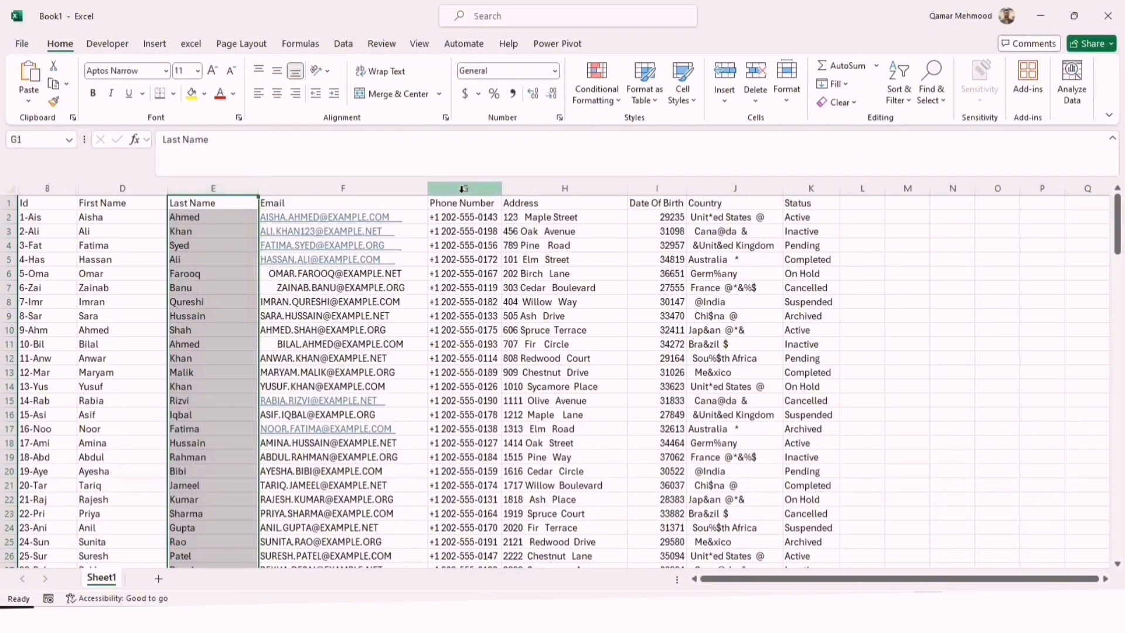
left_click(509, 331)
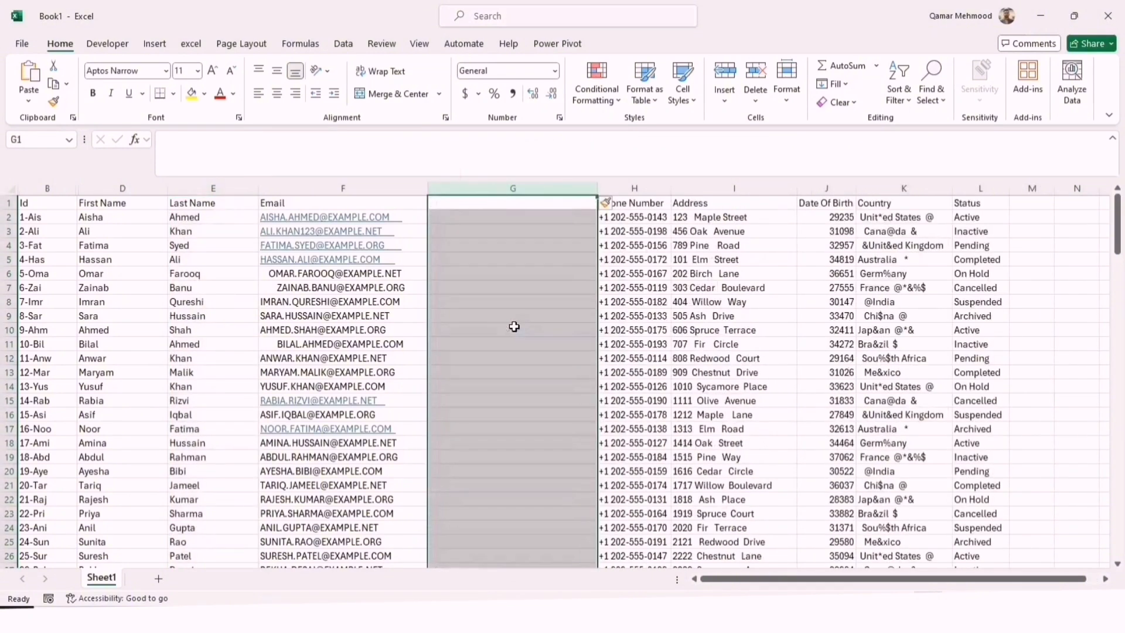
left_click(484, 220)
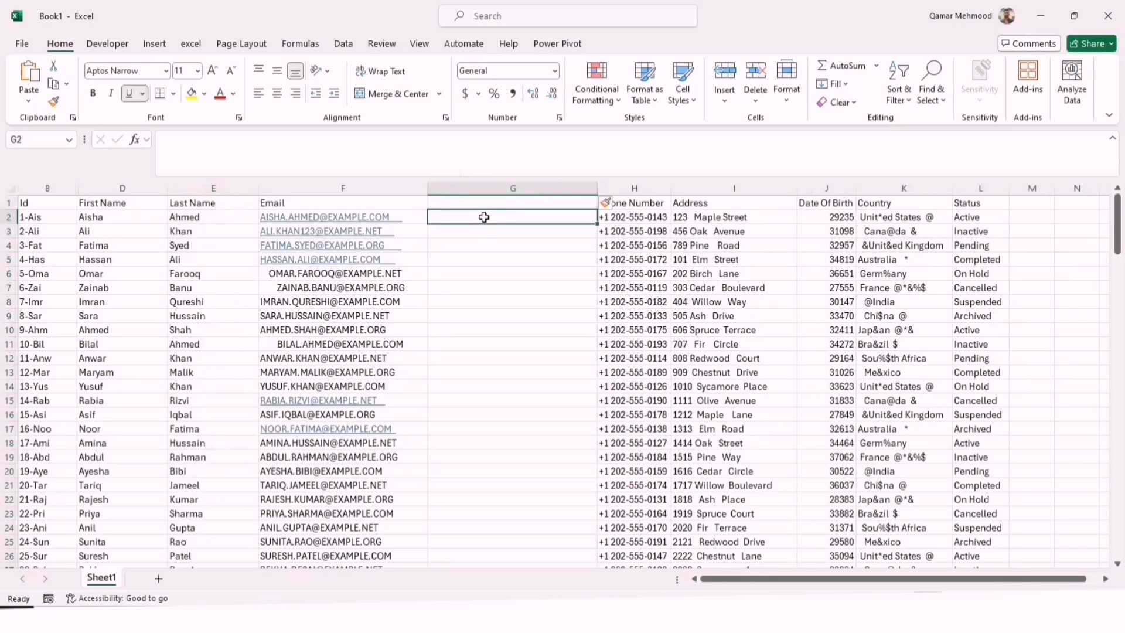
type("=")
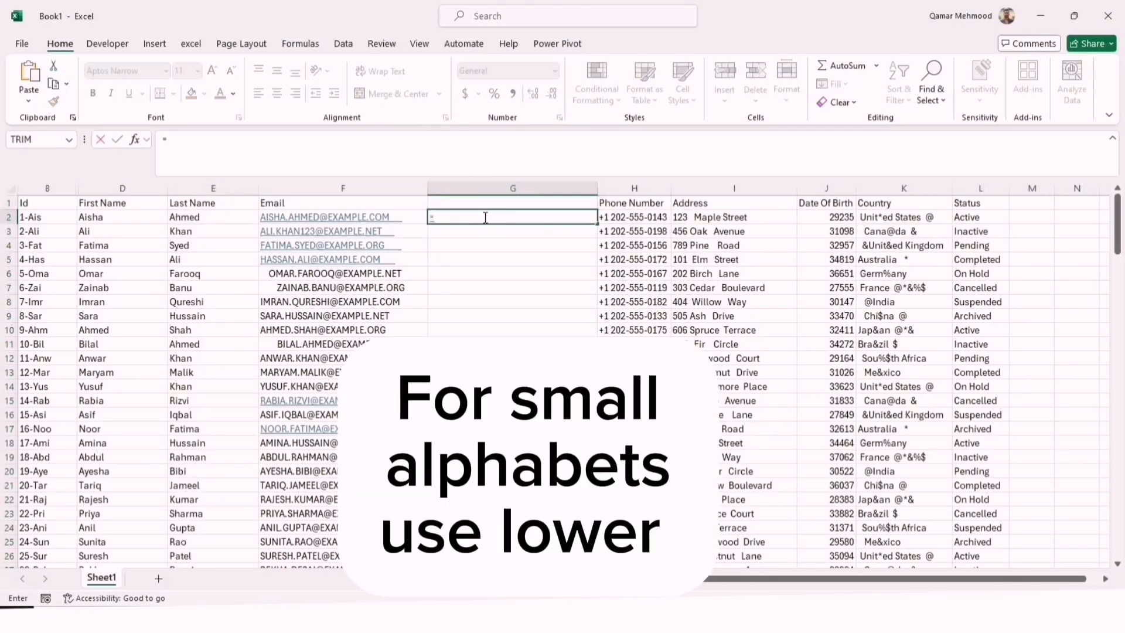
type("lower")
key("Tab")
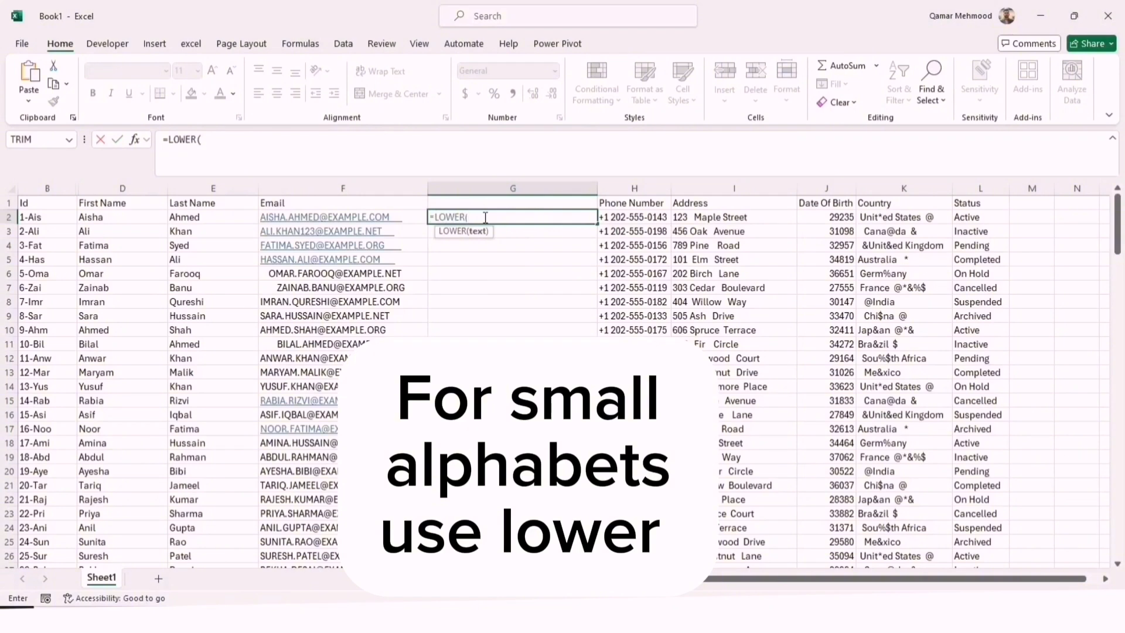
left_click(375, 218)
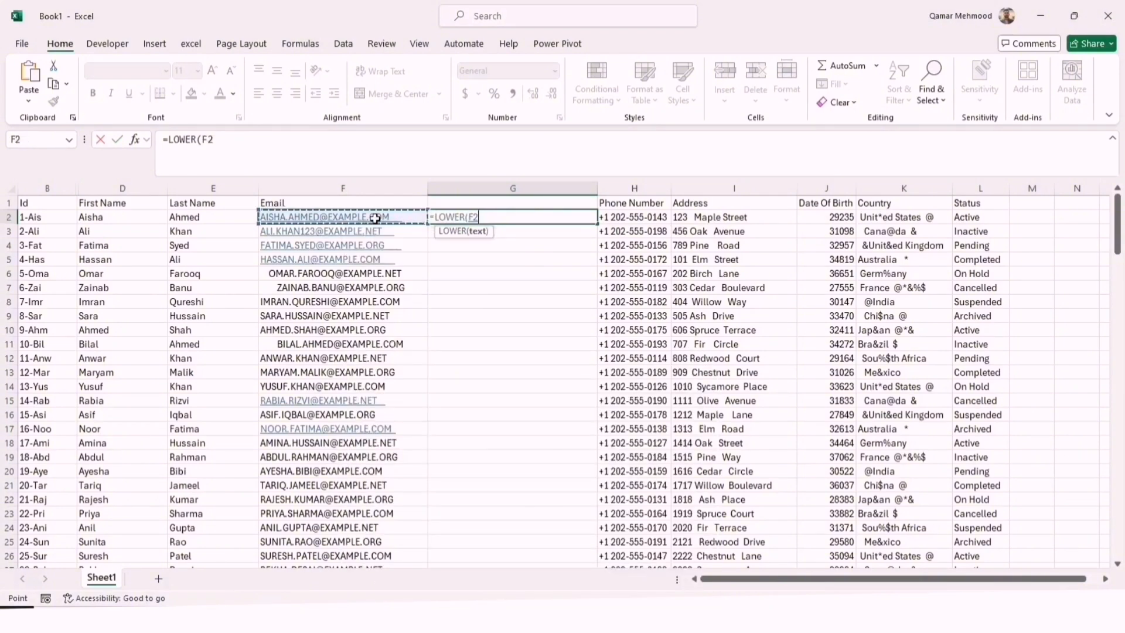
type(")")
key("Return")
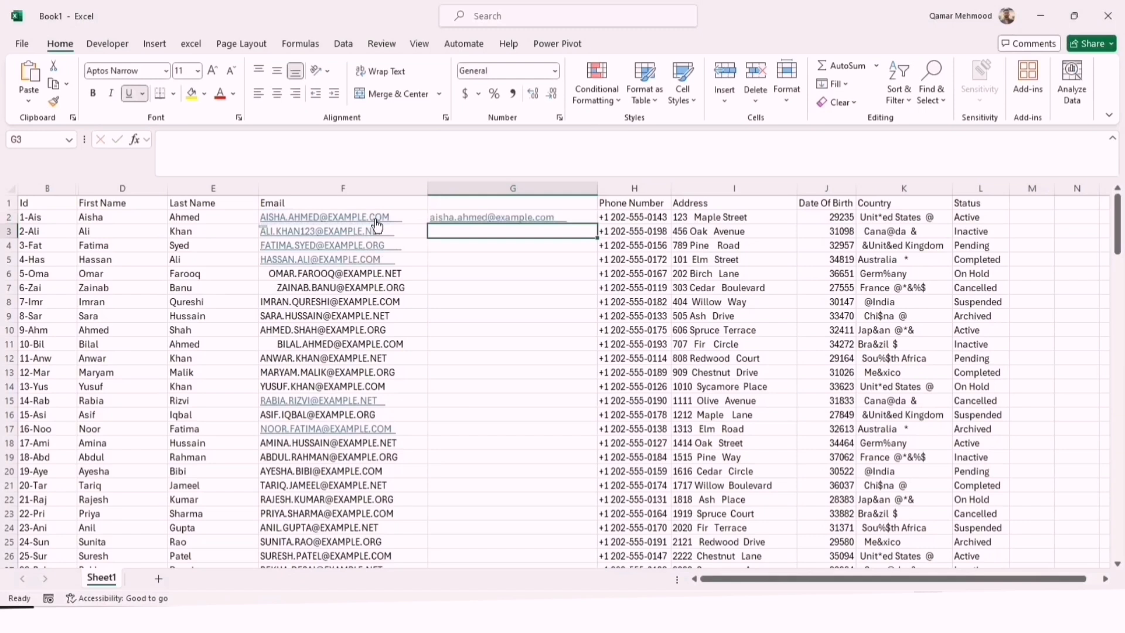
left_click(577, 216)
double_click(597, 224)
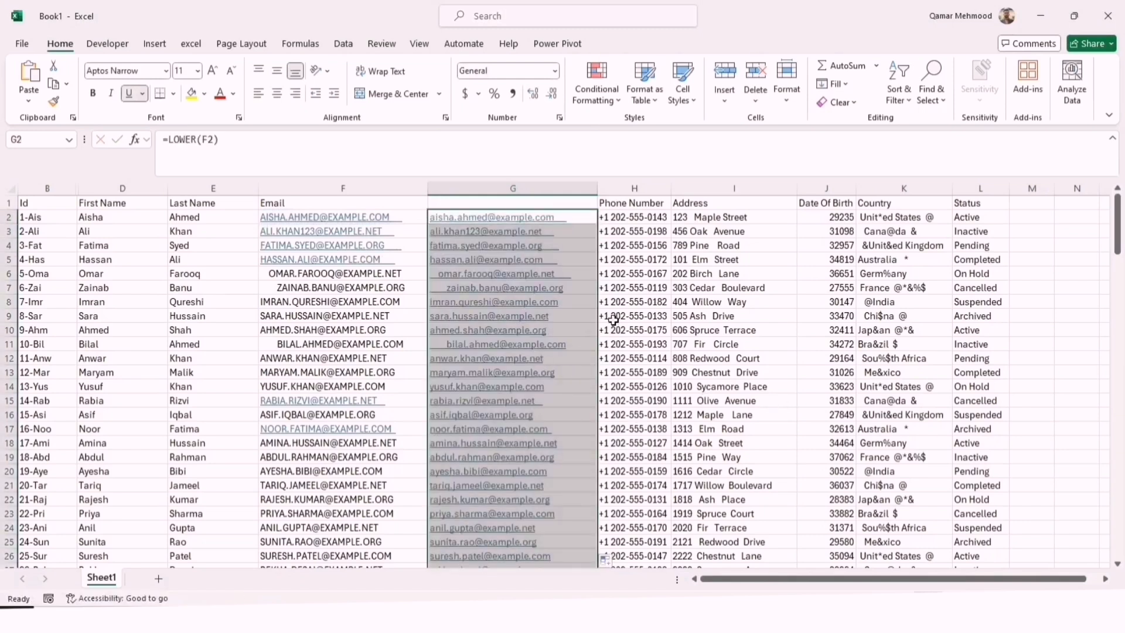
Remove the underline from the lowercase emails in column G and set the column's font color to black
left_click(128, 94)
left_click(475, 160)
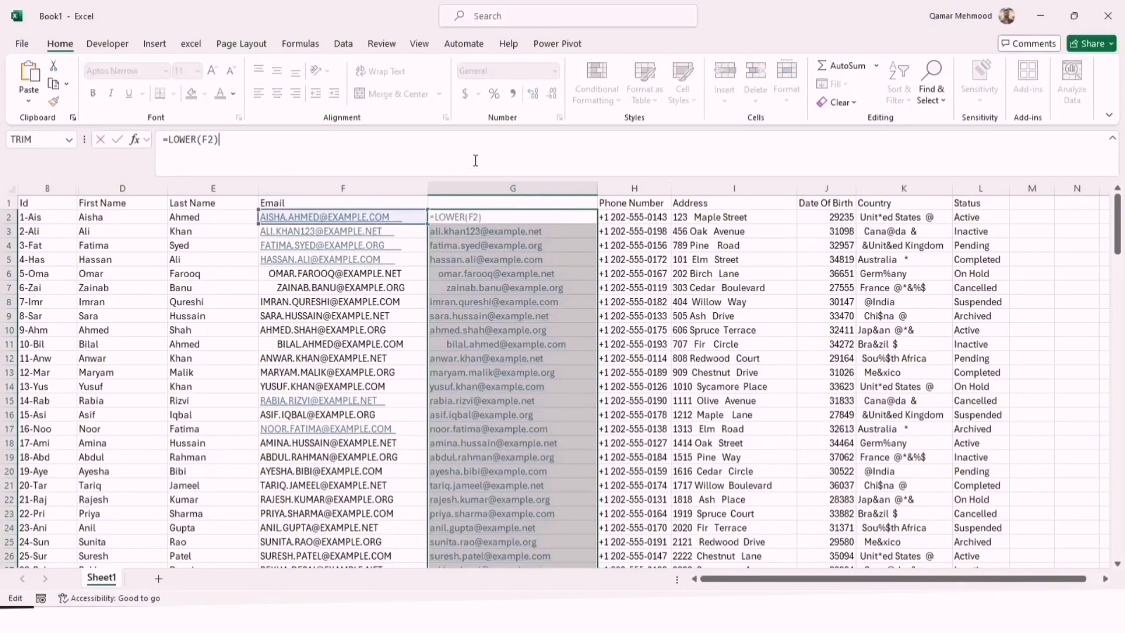
left_click(1038, 203)
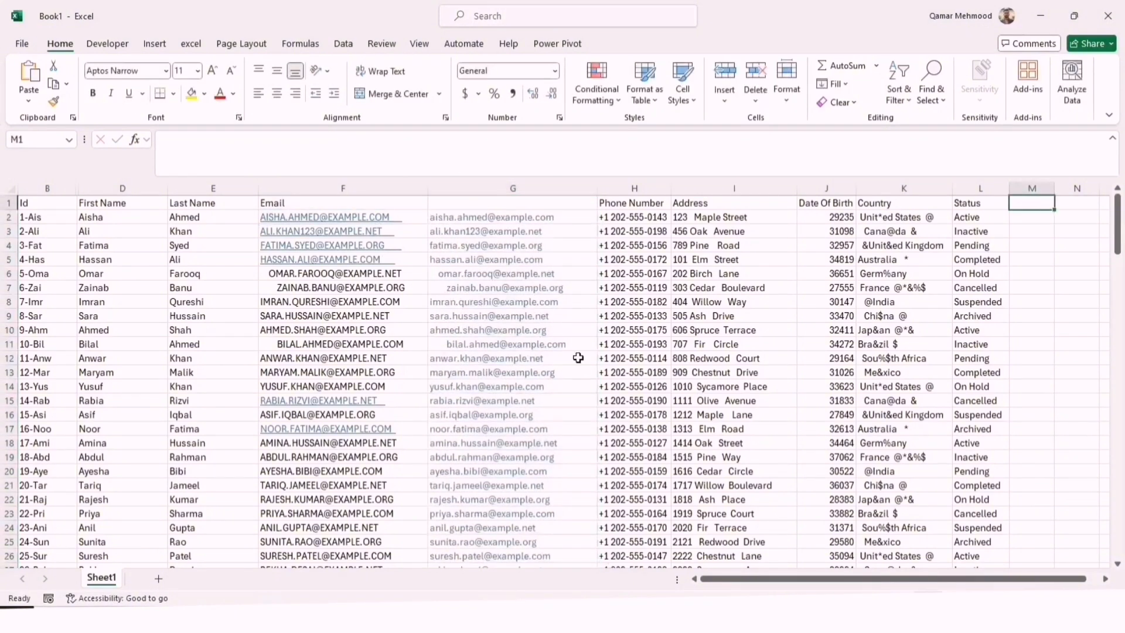
left_click(498, 189)
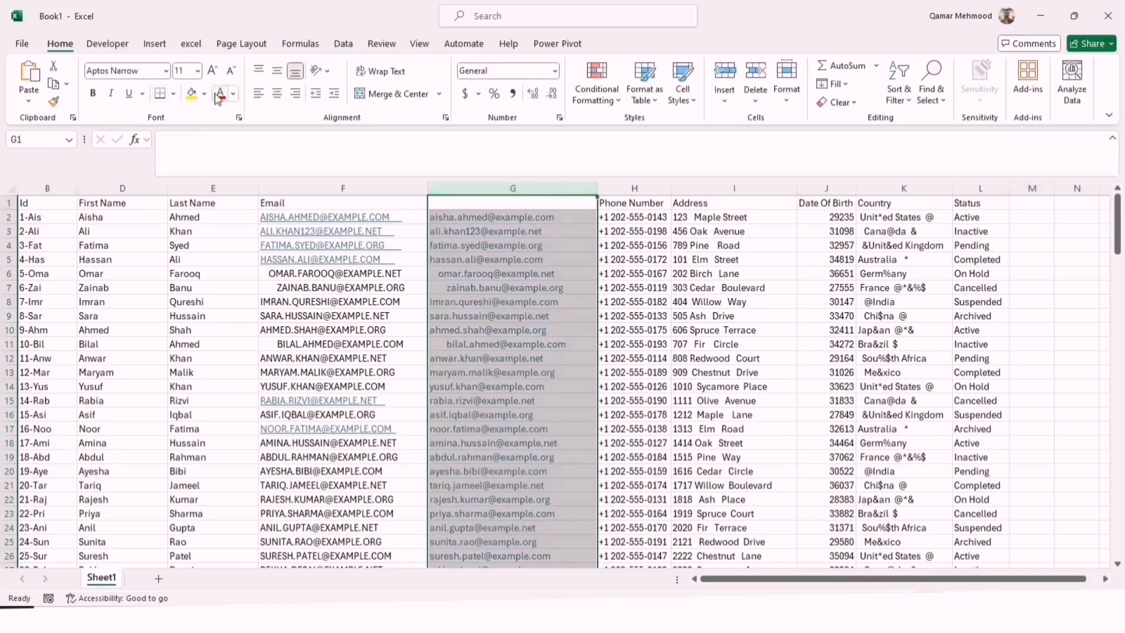
left_click(232, 93)
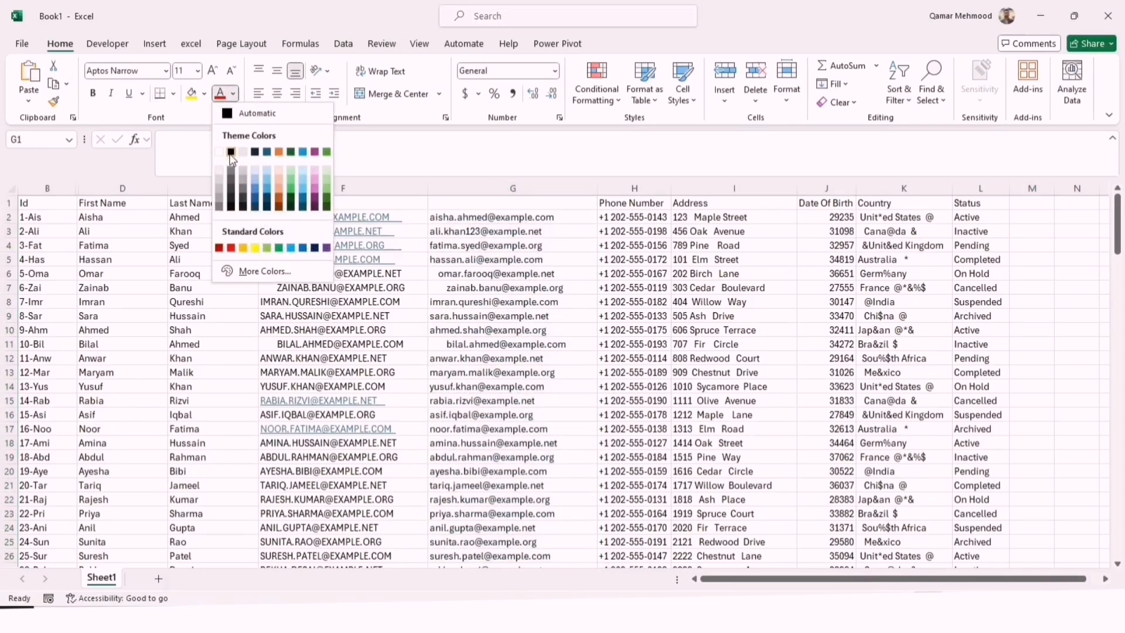
left_click(231, 152)
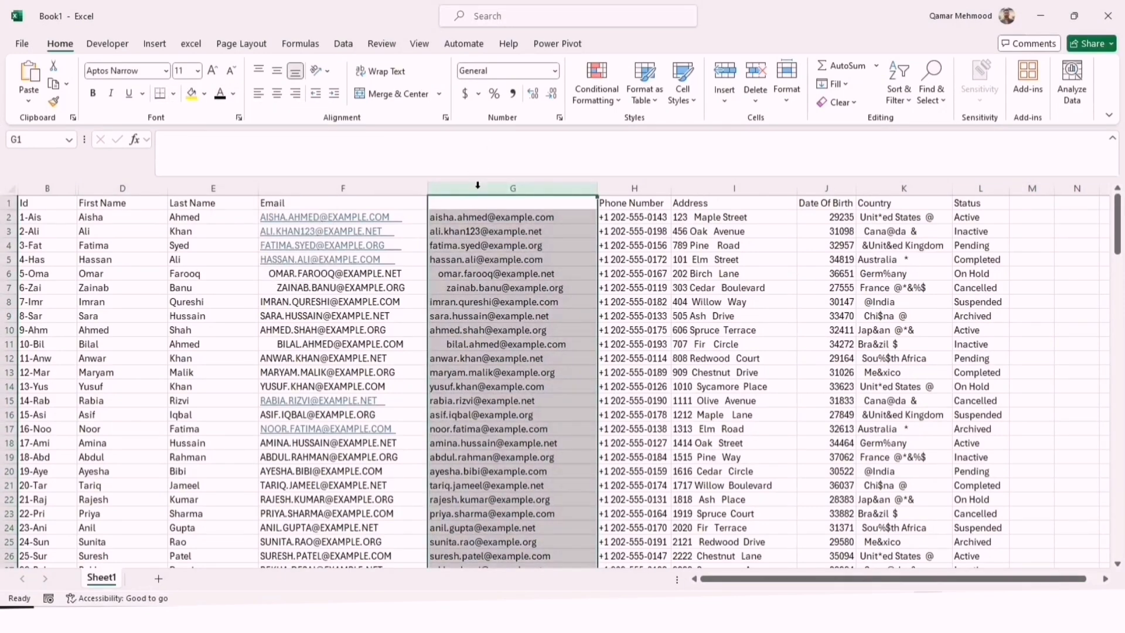
Check the email cells in columns F and G for leading and trailing spaces
left_click(501, 250)
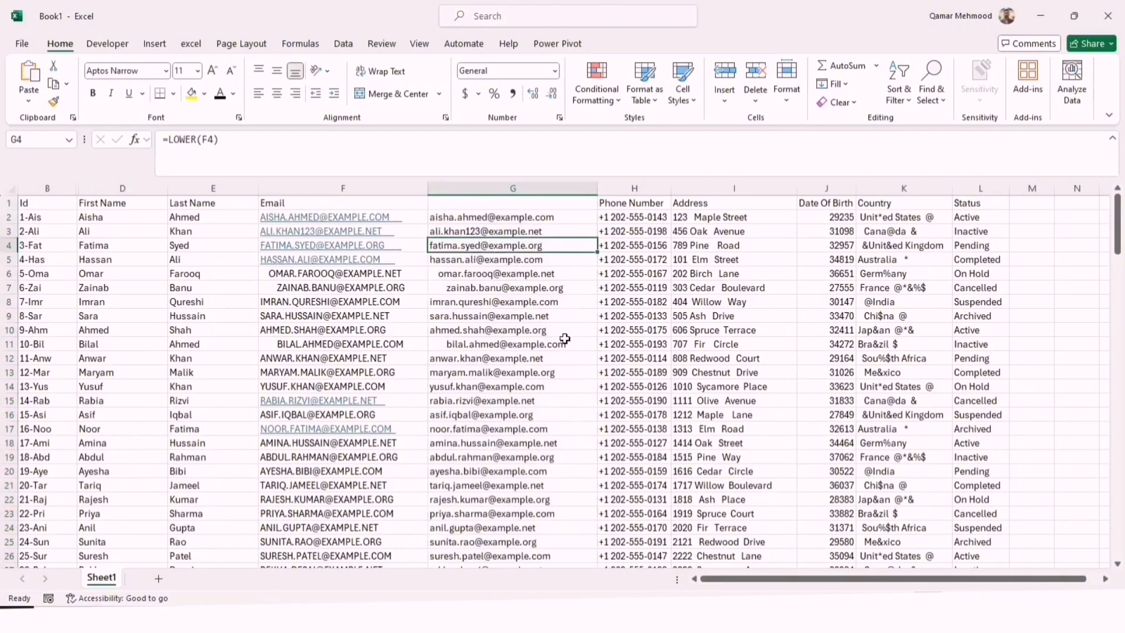
left_click(516, 317)
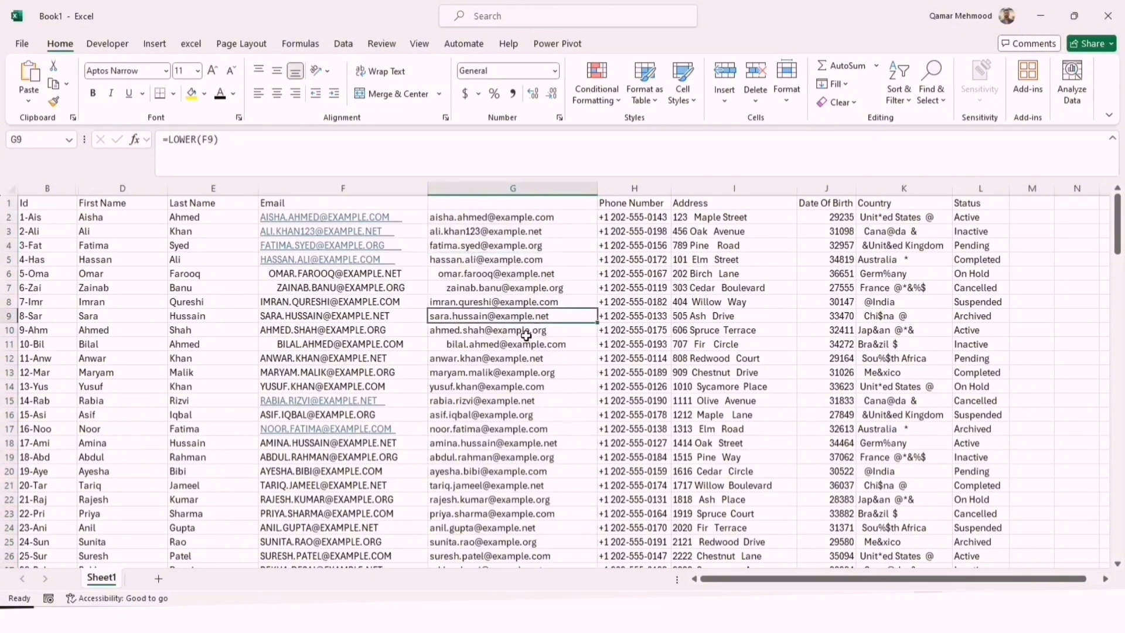
left_click(270, 289)
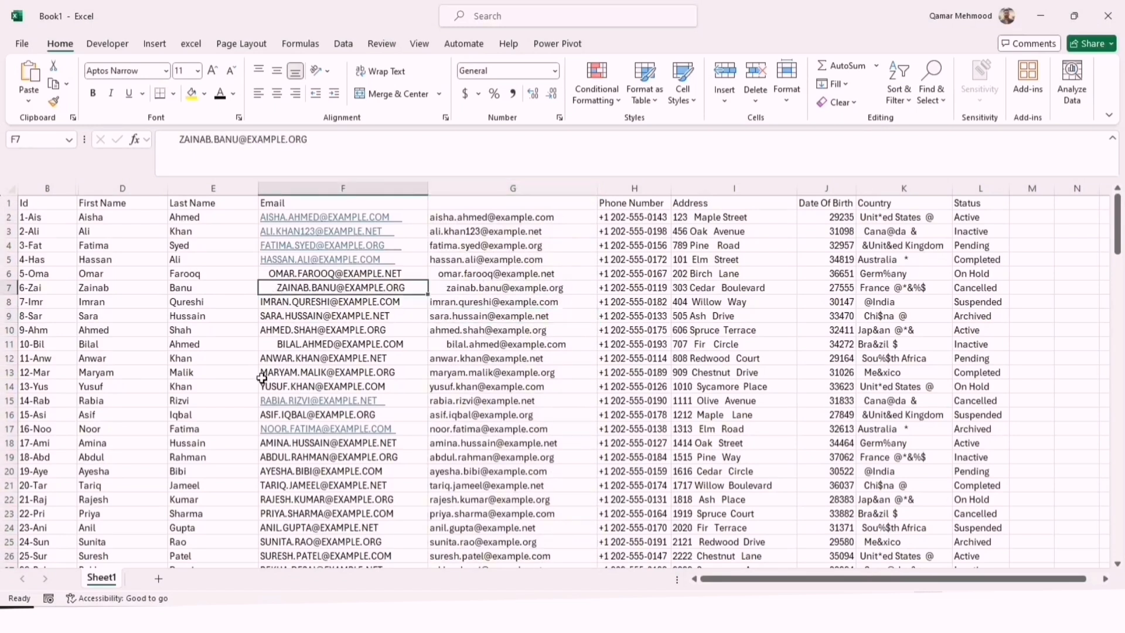
left_click(266, 345)
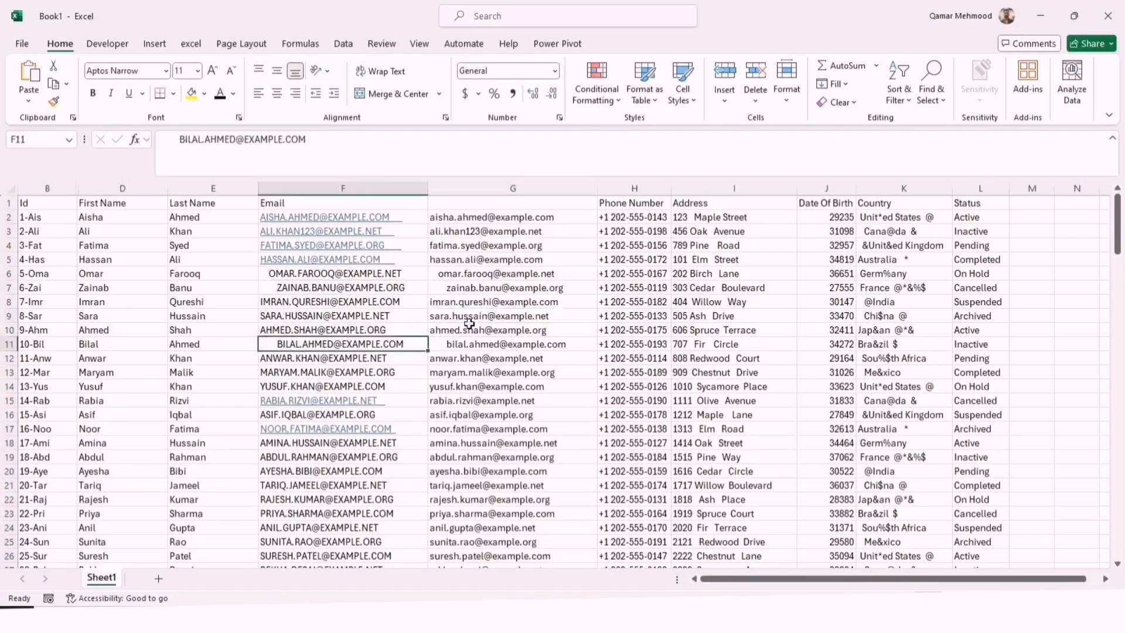
left_click(418, 245)
double_click(418, 245)
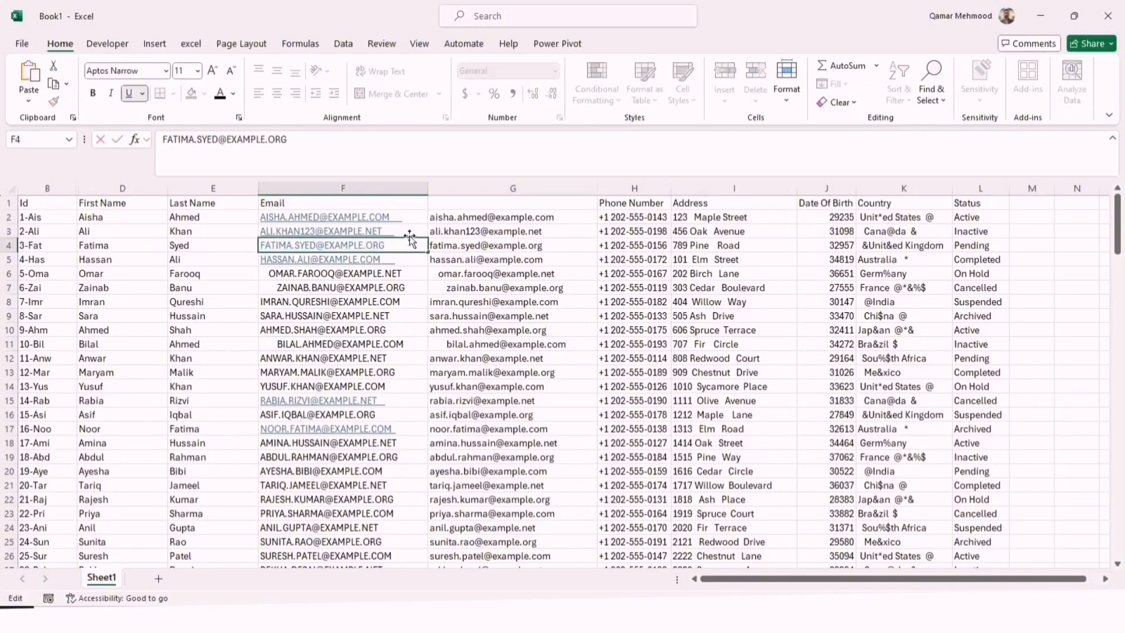
left_click(409, 238)
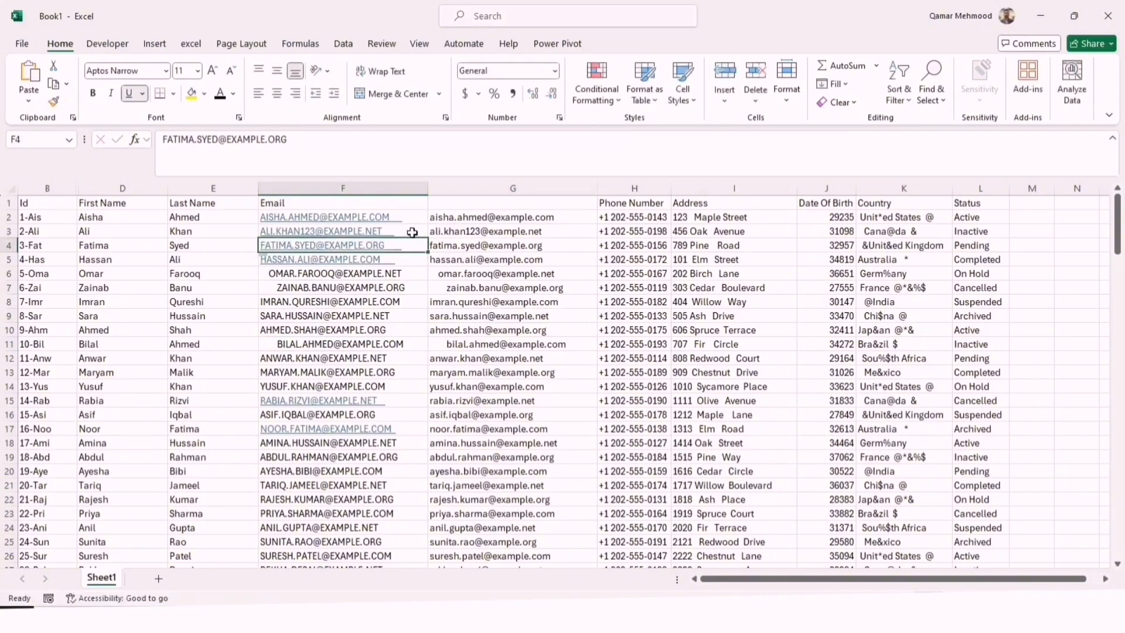
left_click(412, 232)
double_click(413, 231)
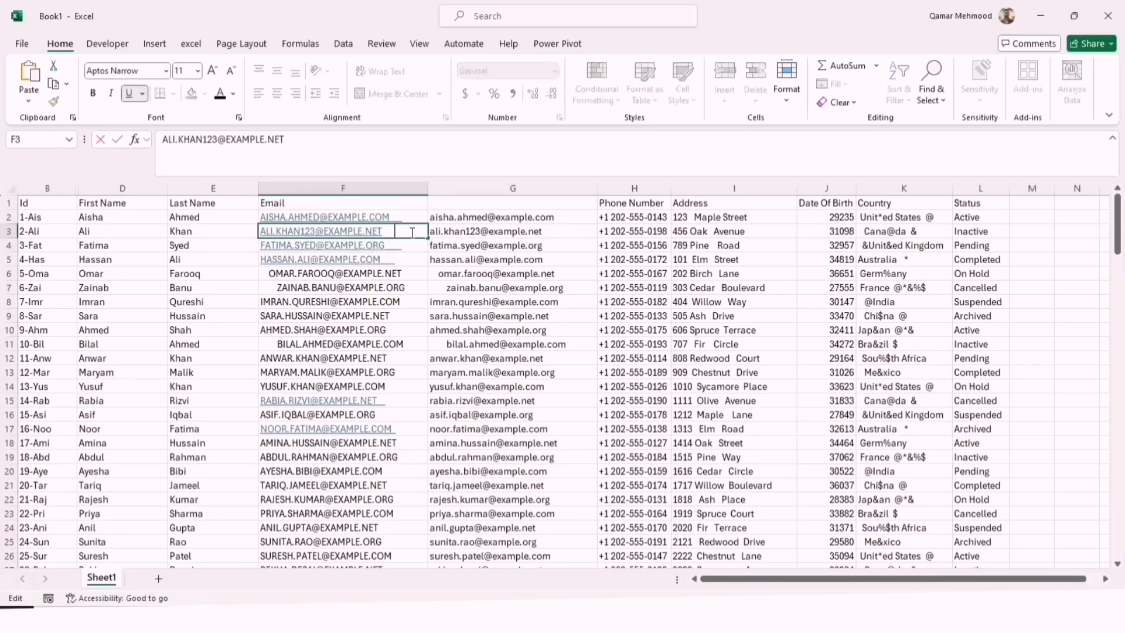
Wrap the G2 formula in TRIM so it reads =TRIM(LOWER(F2)), and fill it down column G
double_click(508, 221)
left_click(434, 217)
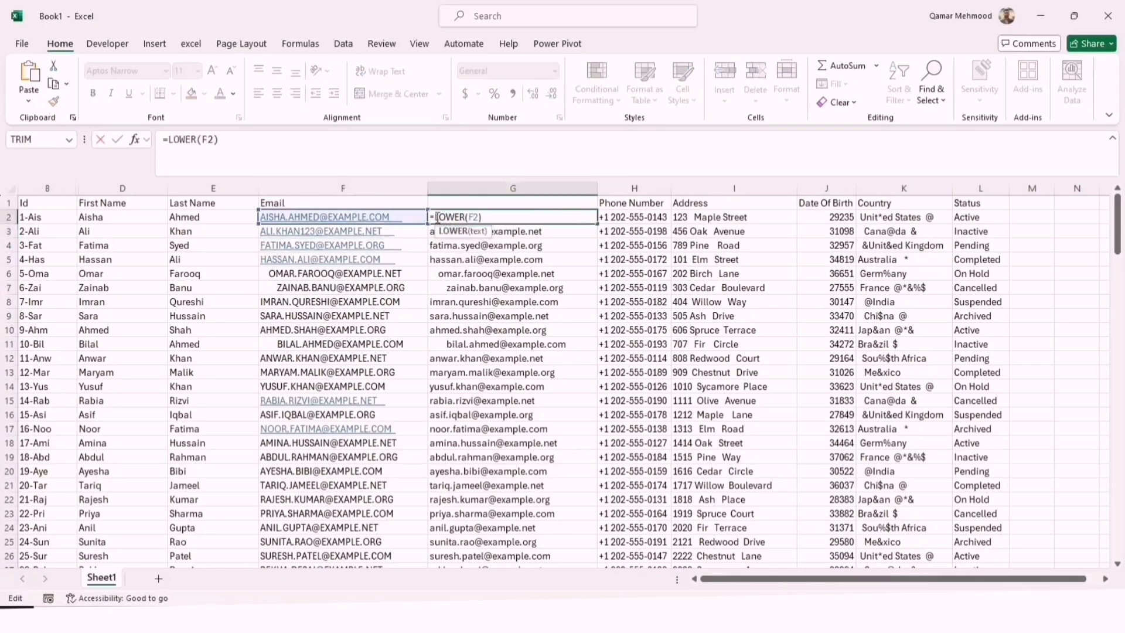
type("trim")
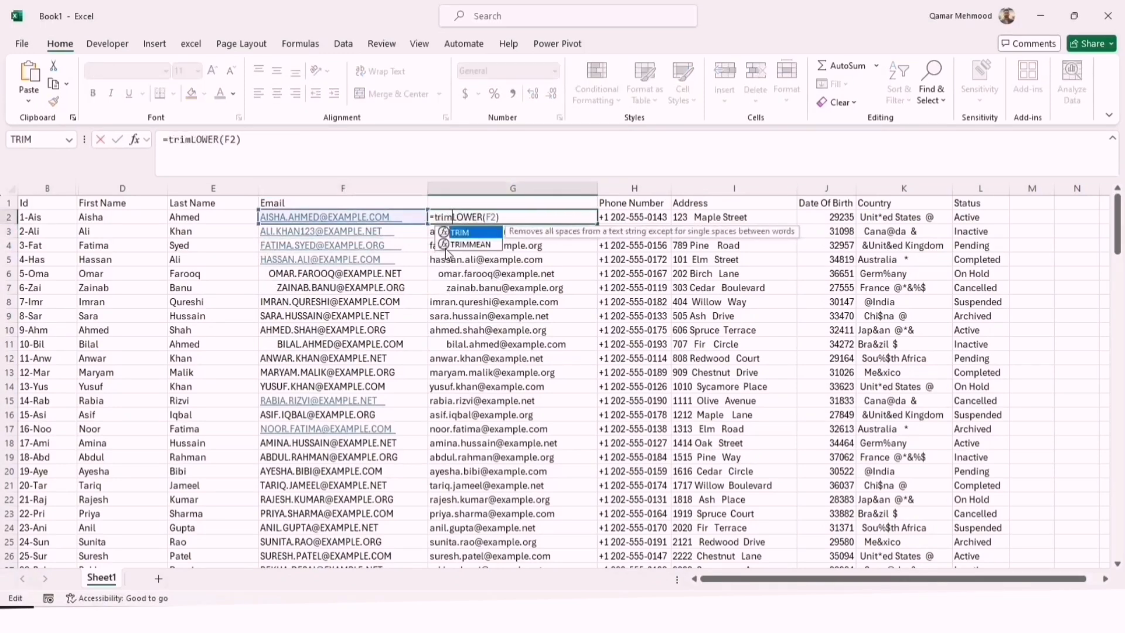
key("Tab")
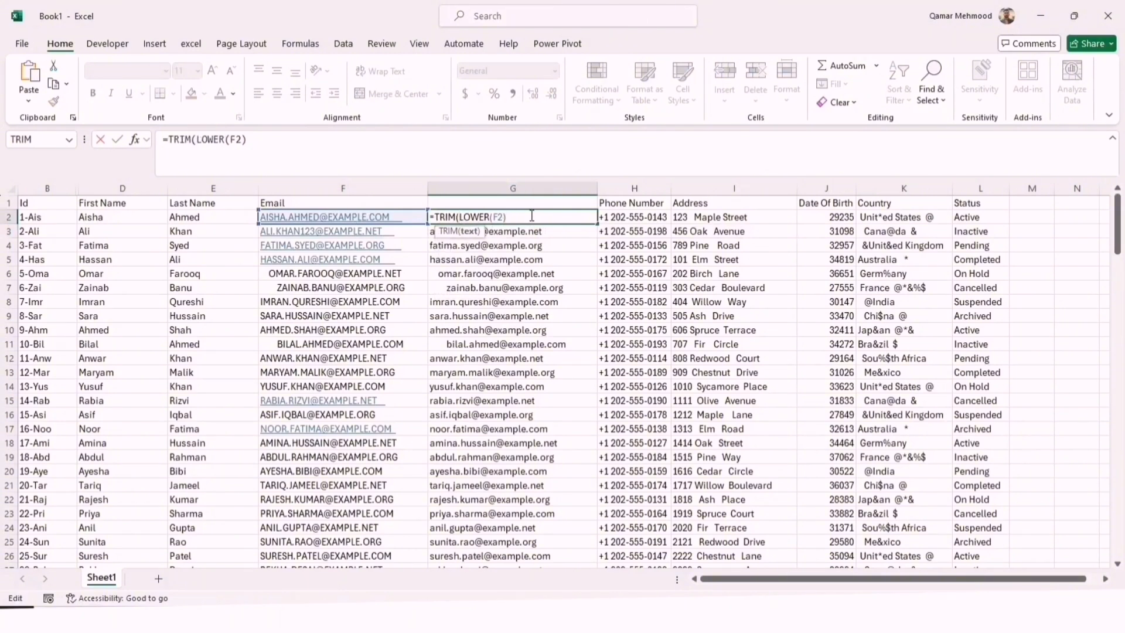
key("Return")
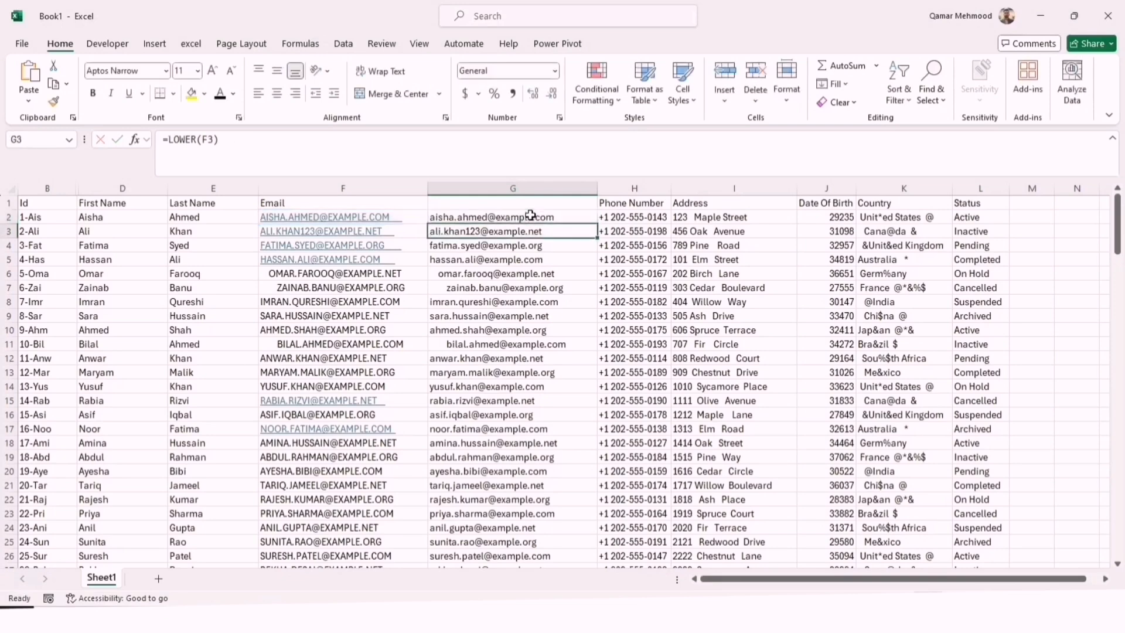
left_click(530, 215)
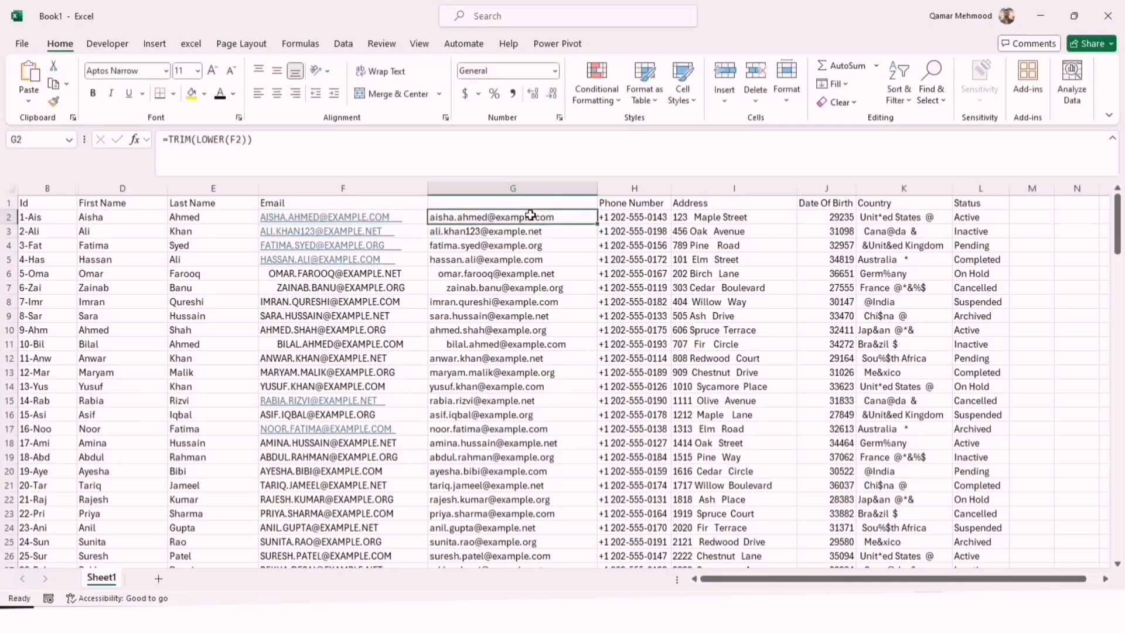
left_click_drag(596, 225, 597, 225)
double_click(597, 225)
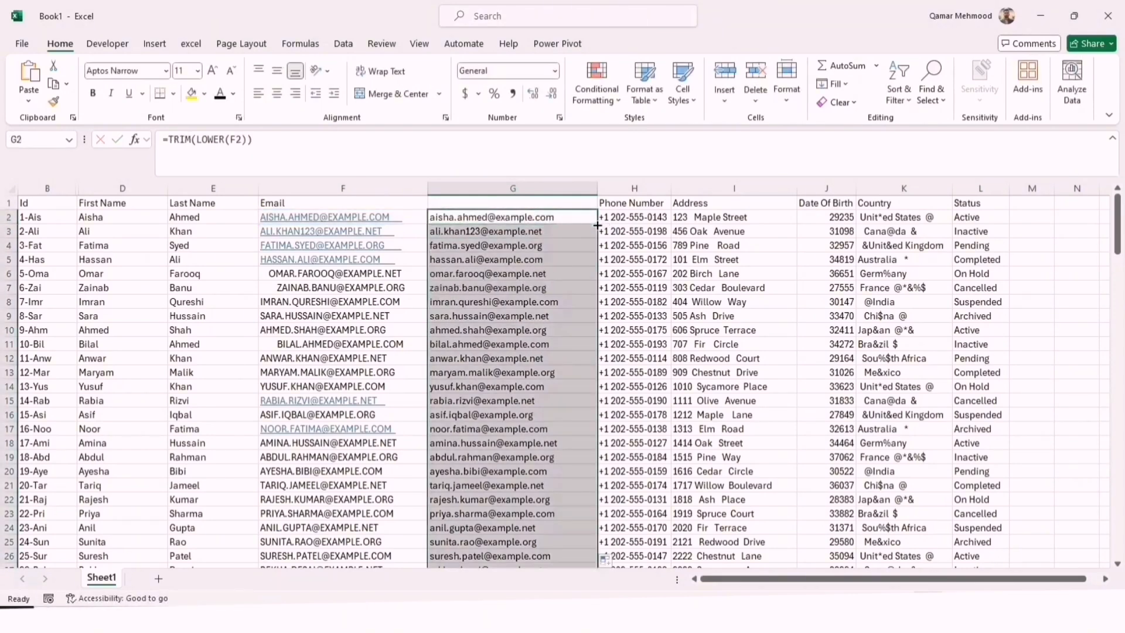
Review the nested TRIM and LOWER formula in G2
double_click(572, 217)
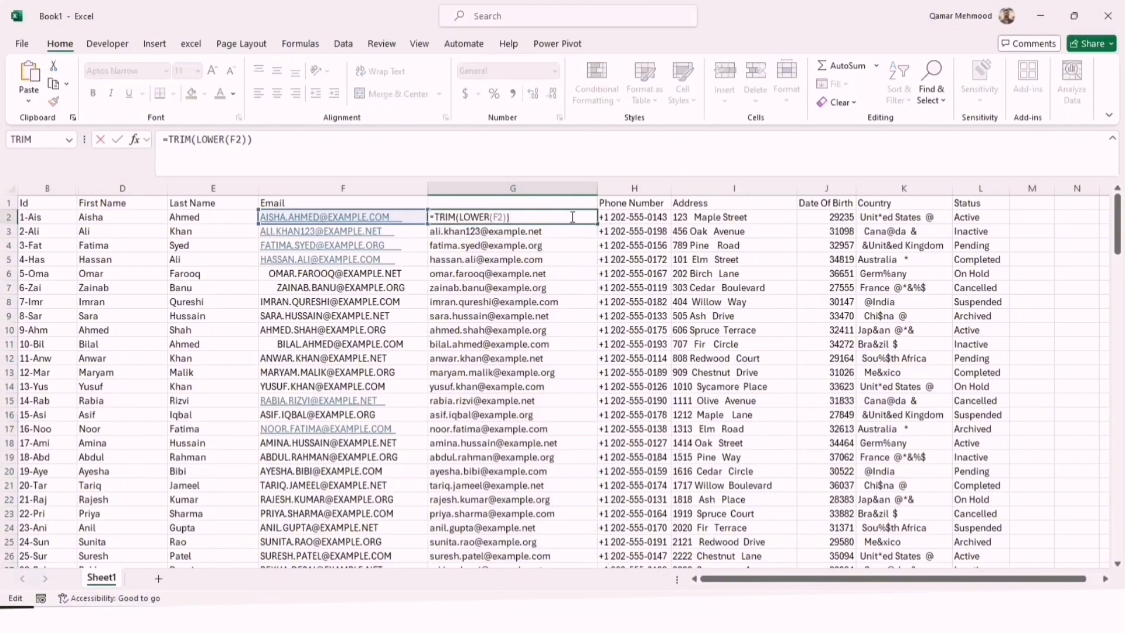
key("Return")
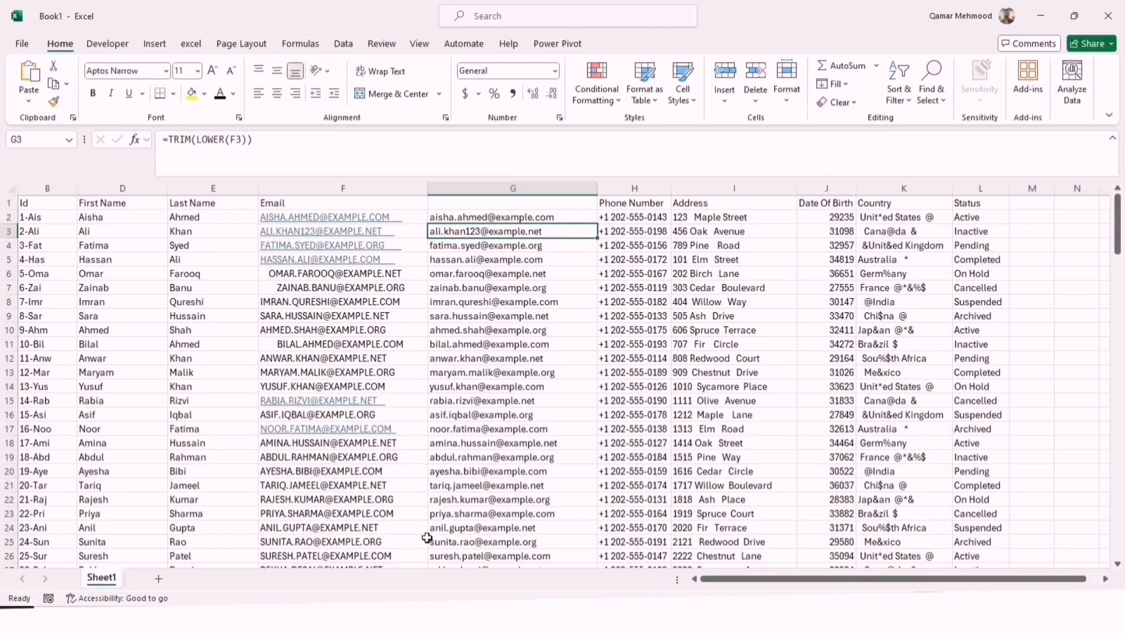
double_click(436, 218)
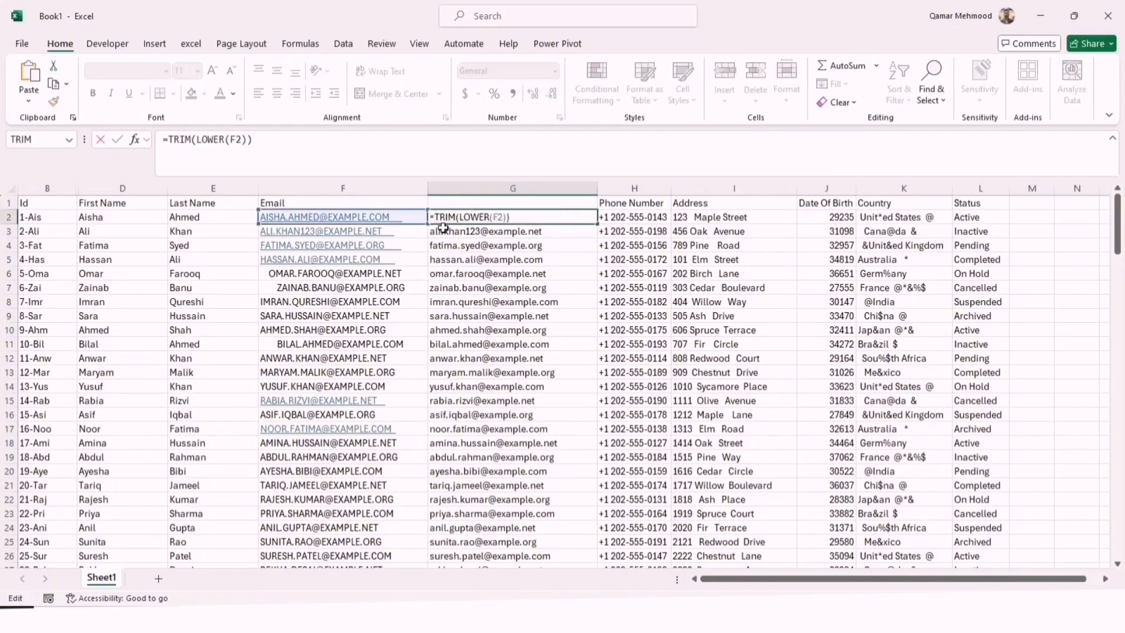
Wrap the G2 formula in CLEAN so it reads =CLEAN(TRIM(LOWER(F2))), and fill it down column G
type("clean(")
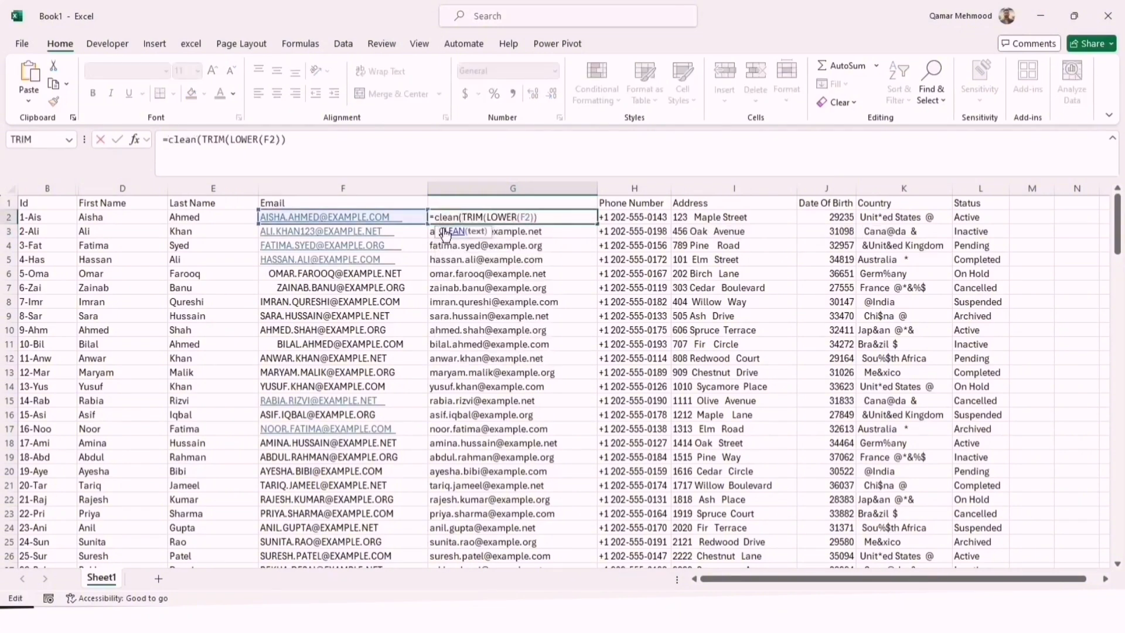
type(")")
key("Return")
left_click(551, 217)
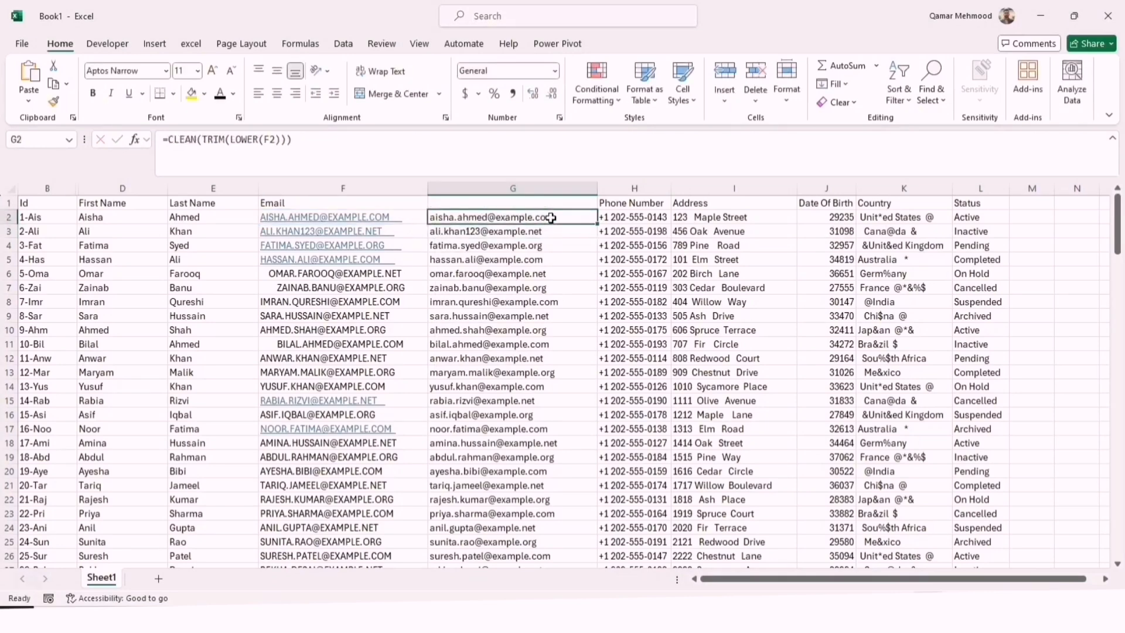
double_click(596, 225)
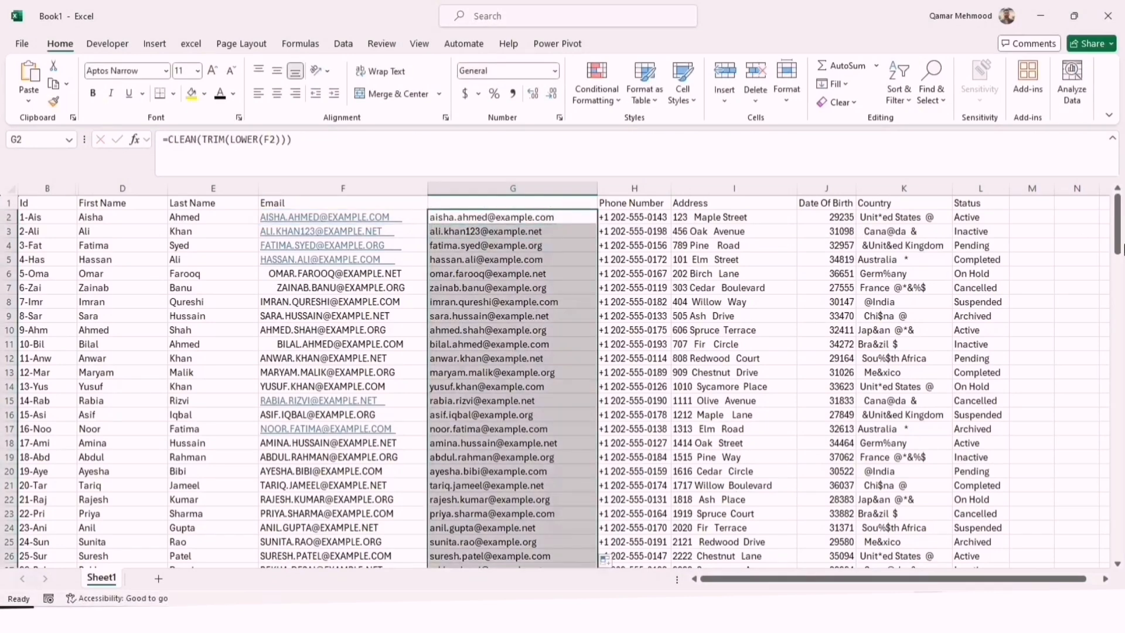
left_click_drag(1119, 249, 1116, 433)
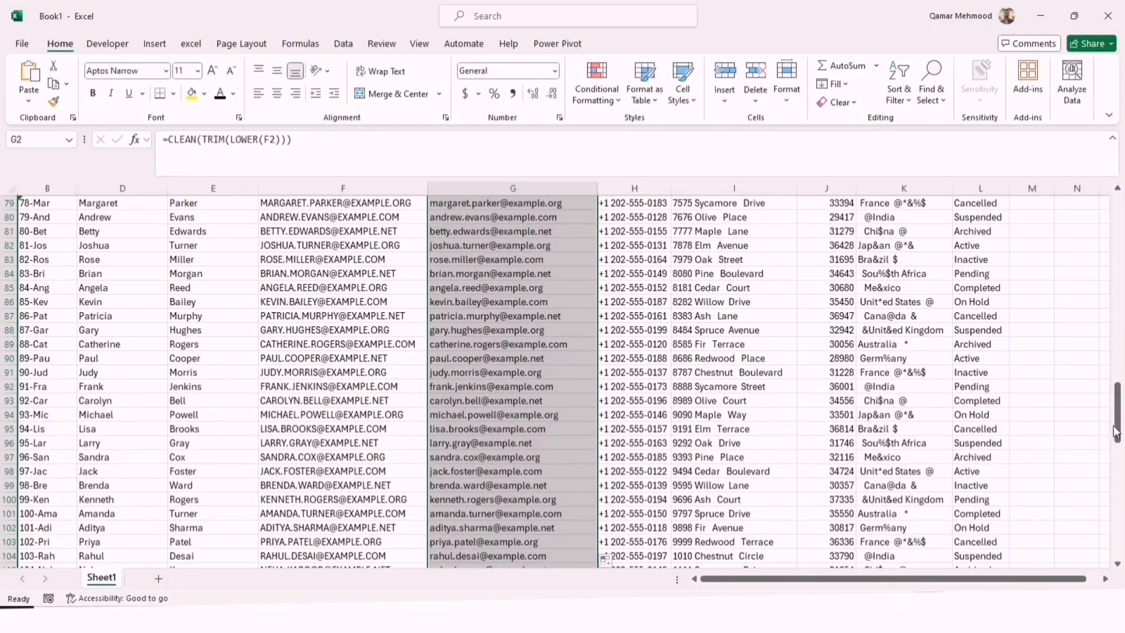
left_click_drag(1122, 442, 1118, 223)
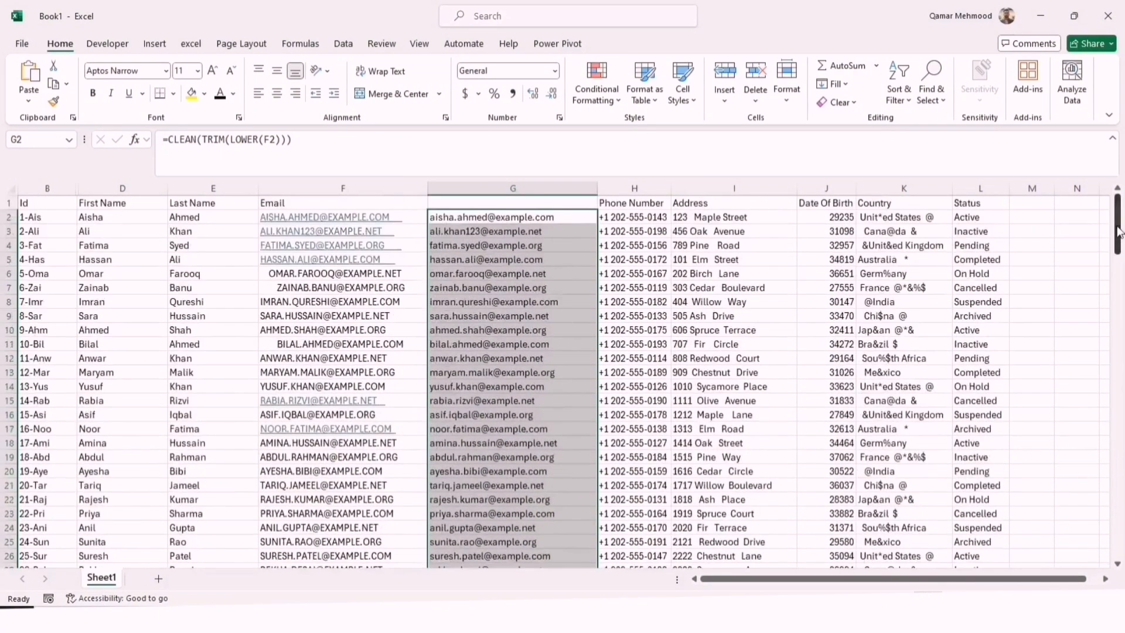
Enter the header "Email 1" in G1 and insert a blank column before the Phone Number column
double_click(524, 205)
type("Email 1")
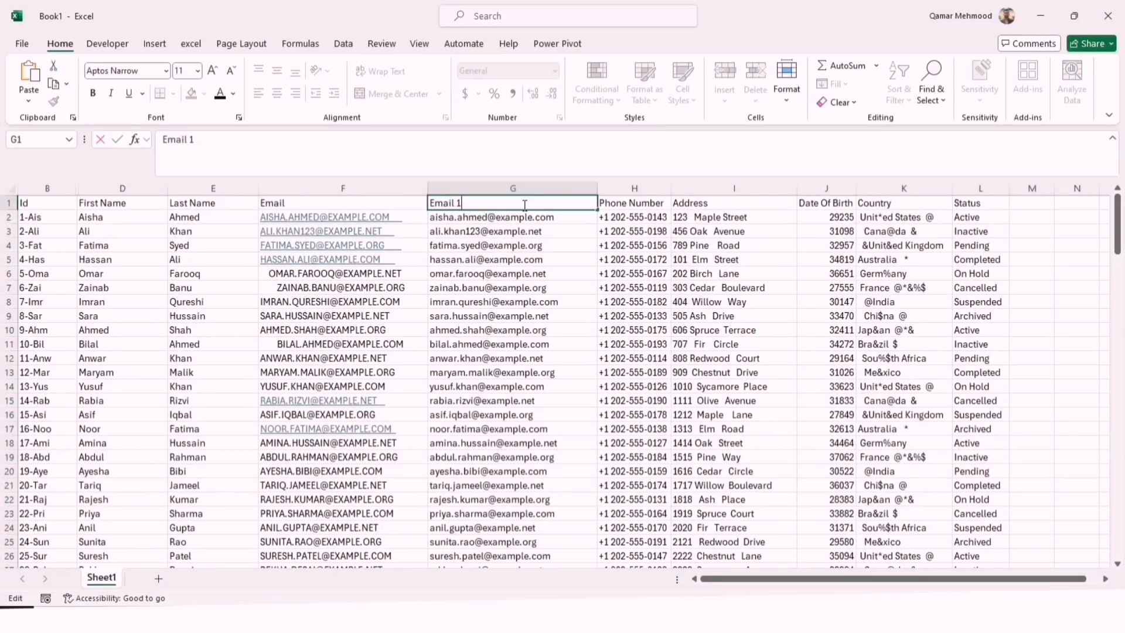
left_click(629, 188)
right_click(620, 188)
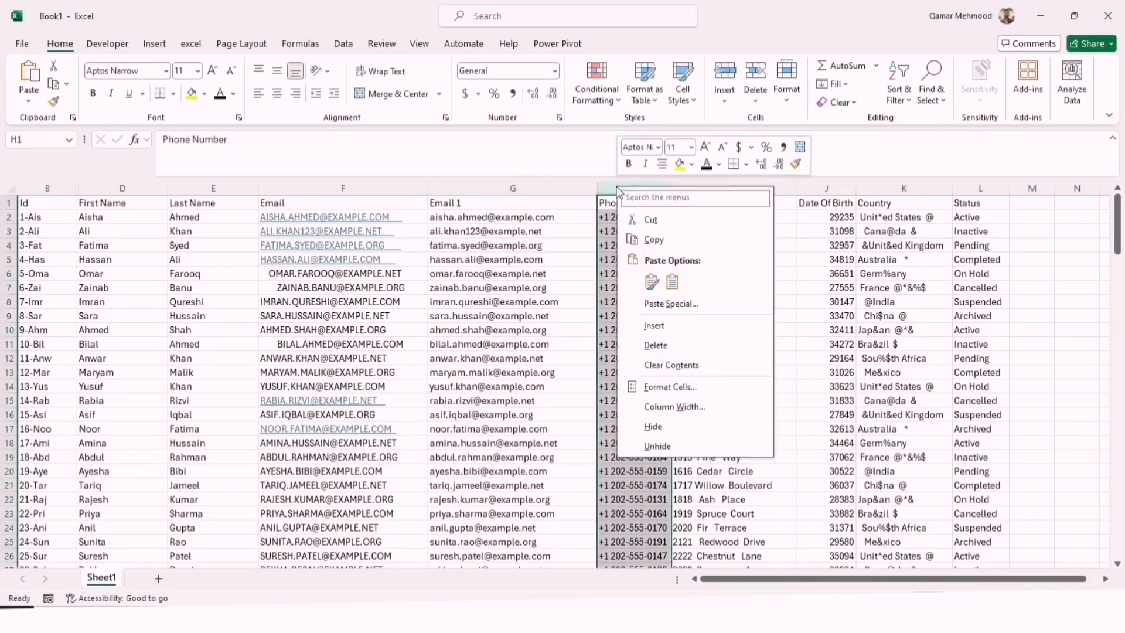
left_click(674, 324)
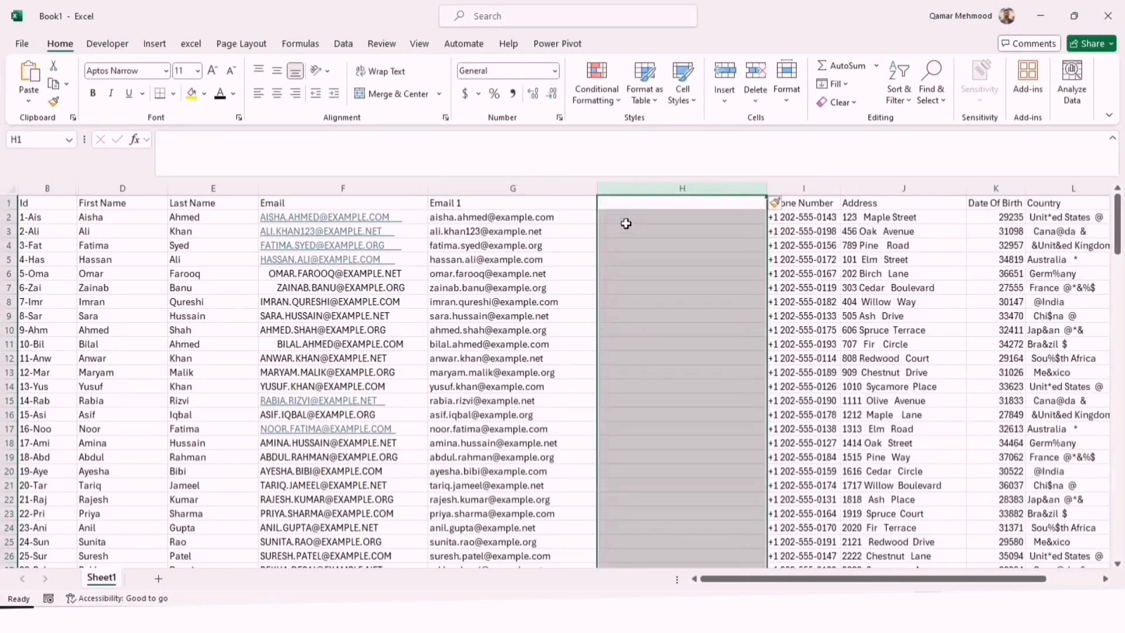
Write a formula in H2 that locates the "@" character in the cleaned email: =FIND("@",G2)
left_click(624, 220)
left_click(505, 218)
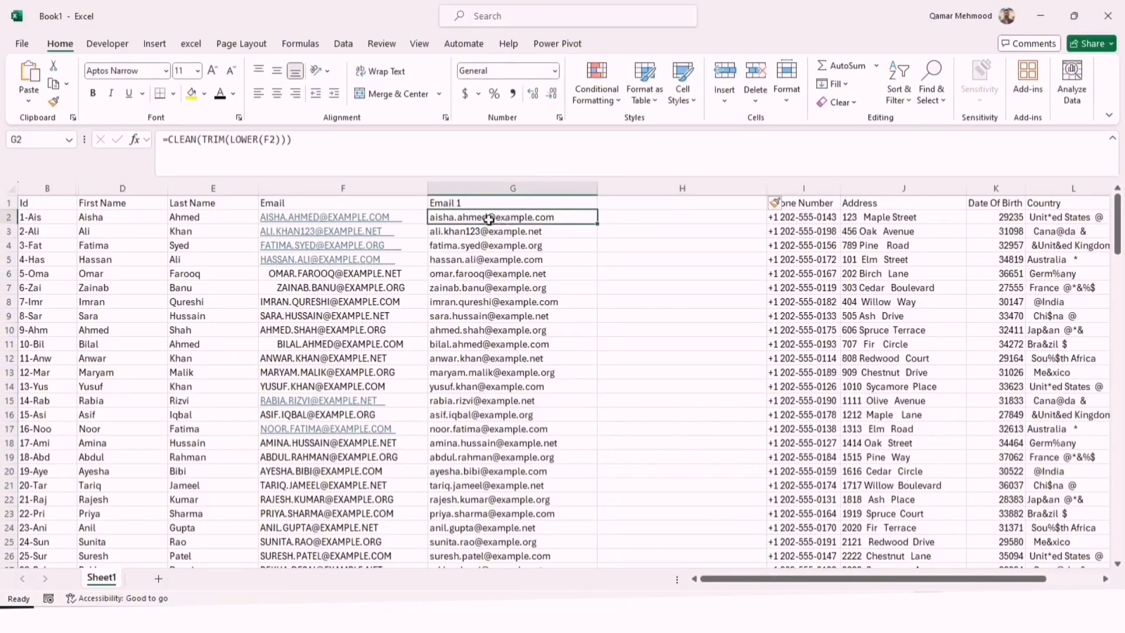
double_click(631, 218)
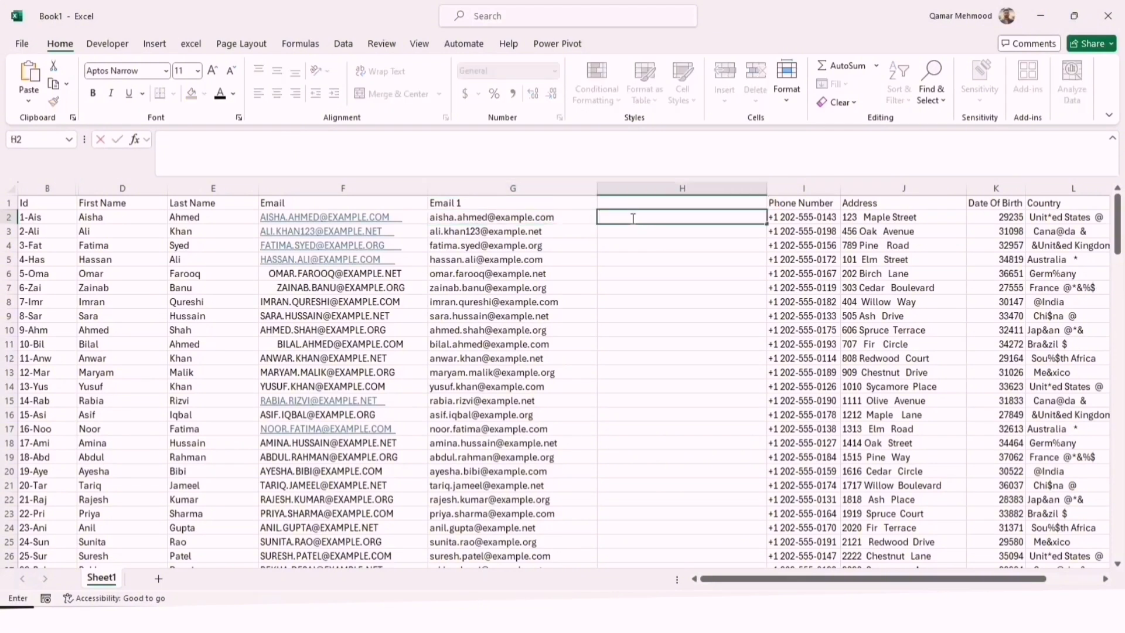
type("=")
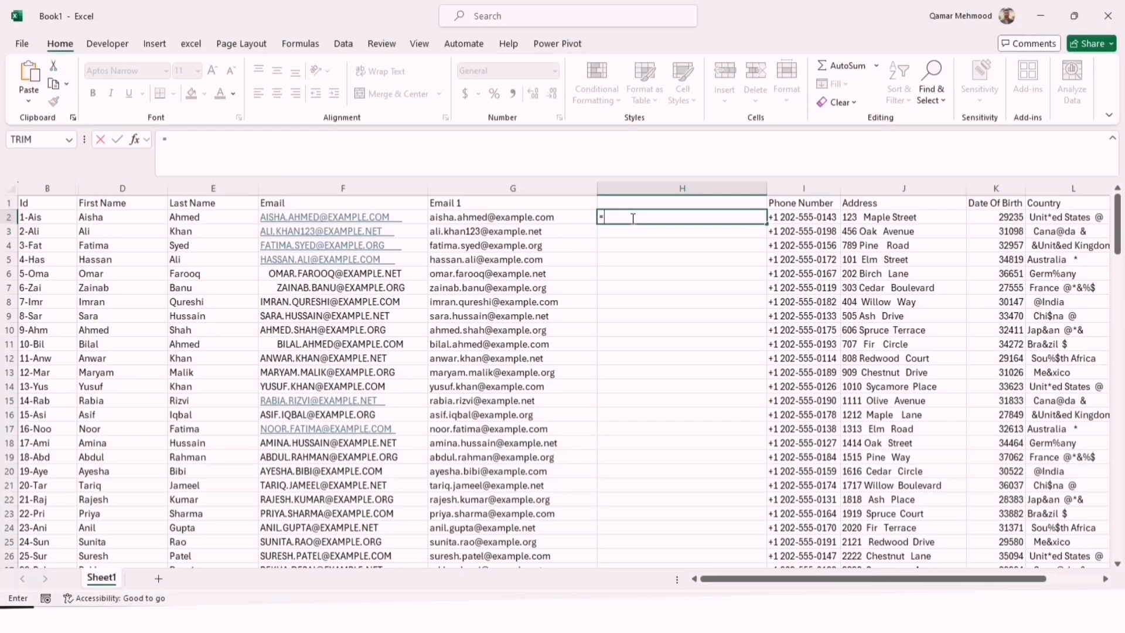
type("find")
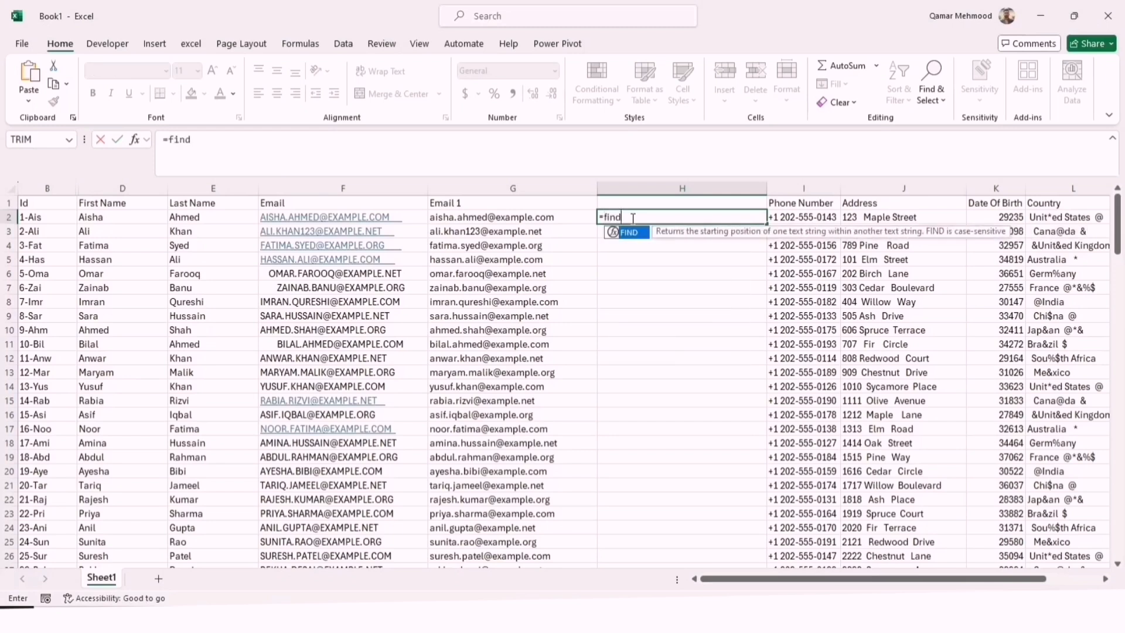
type("(")
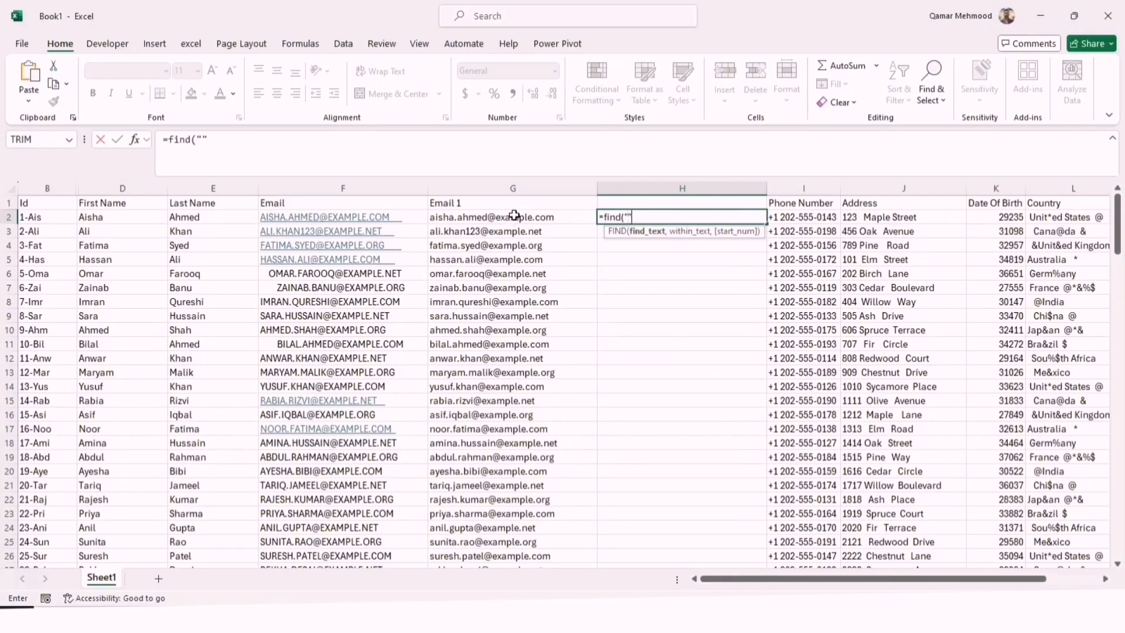
type("\"@\",")
left_click(469, 218)
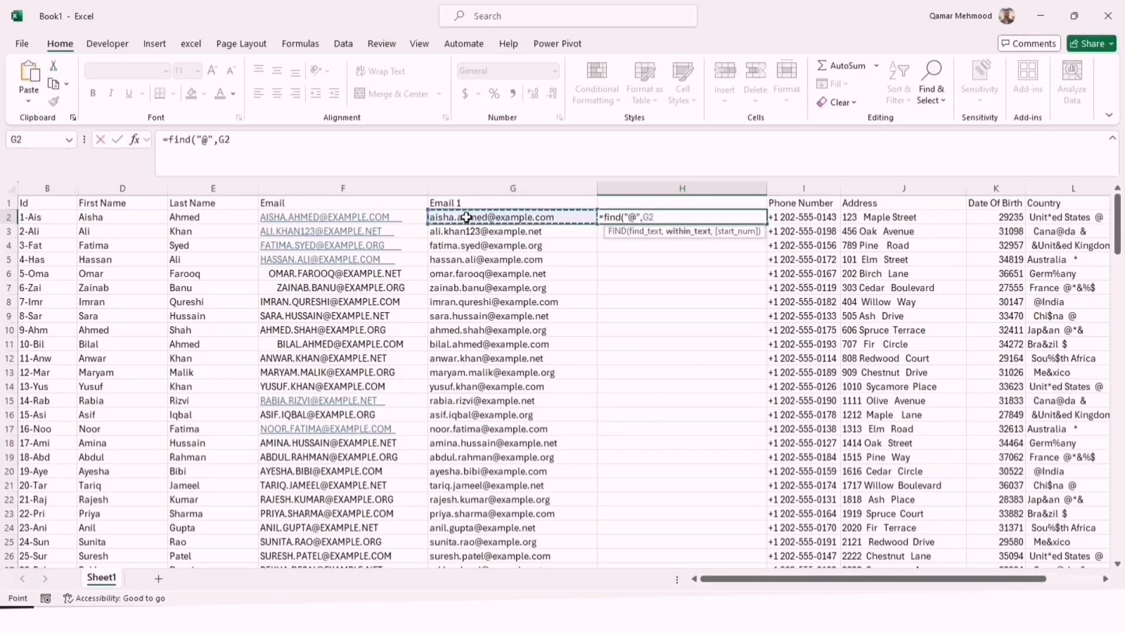
type(")")
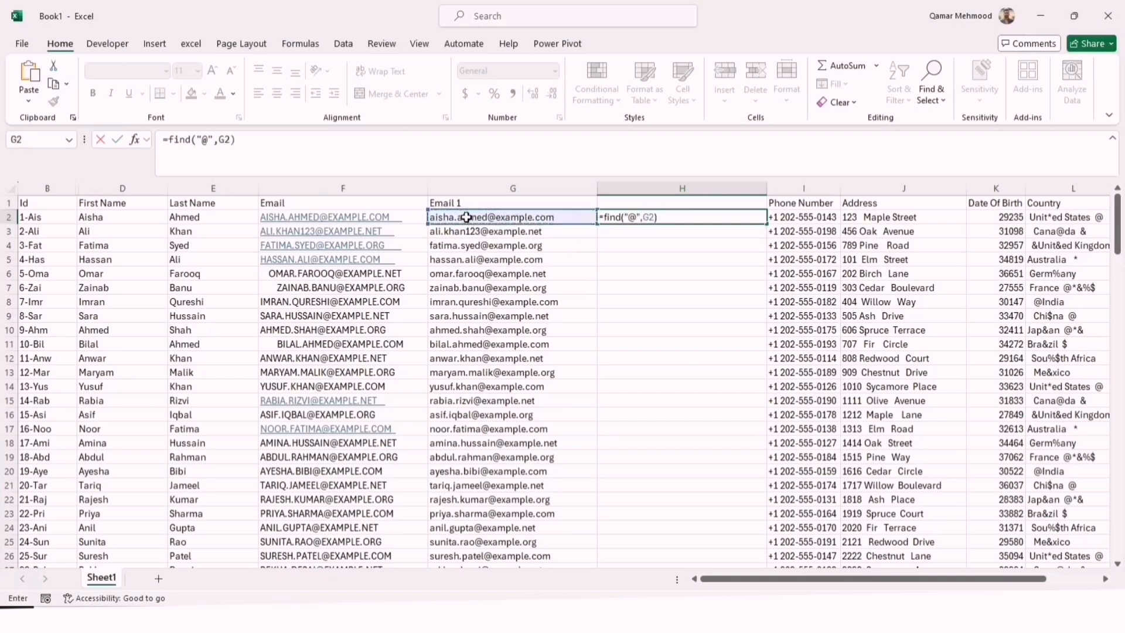
Wrap the H2 formula in ISNUMBER so it reads =ISNUMBER(FIND("@",G2)), and fill it down column H
left_click(604, 218)
type("isnumb")
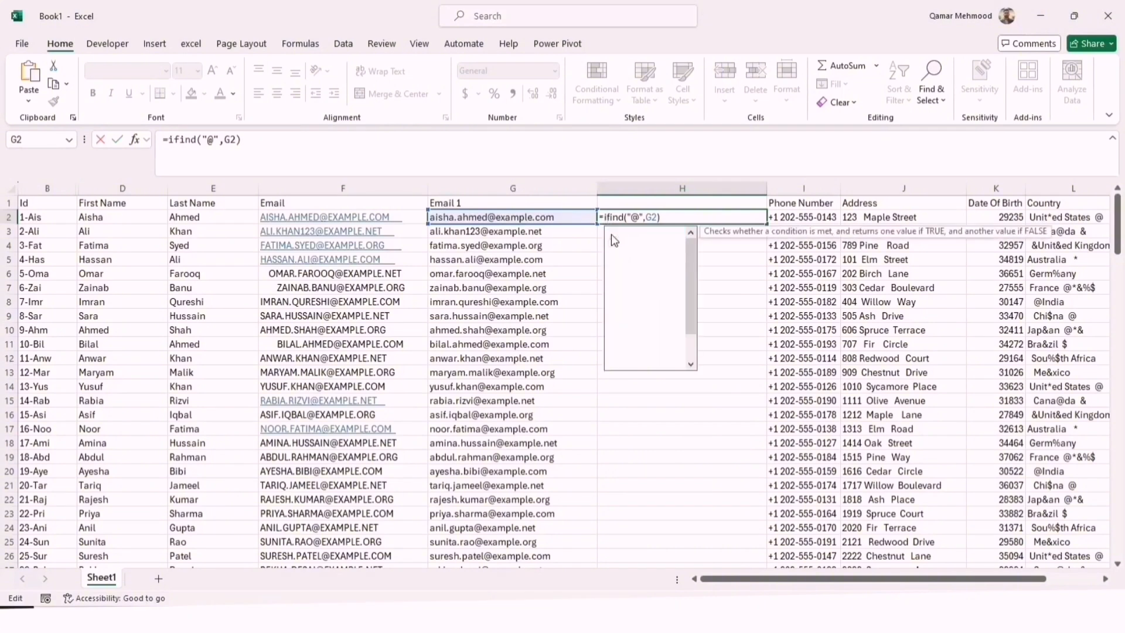
type("er")
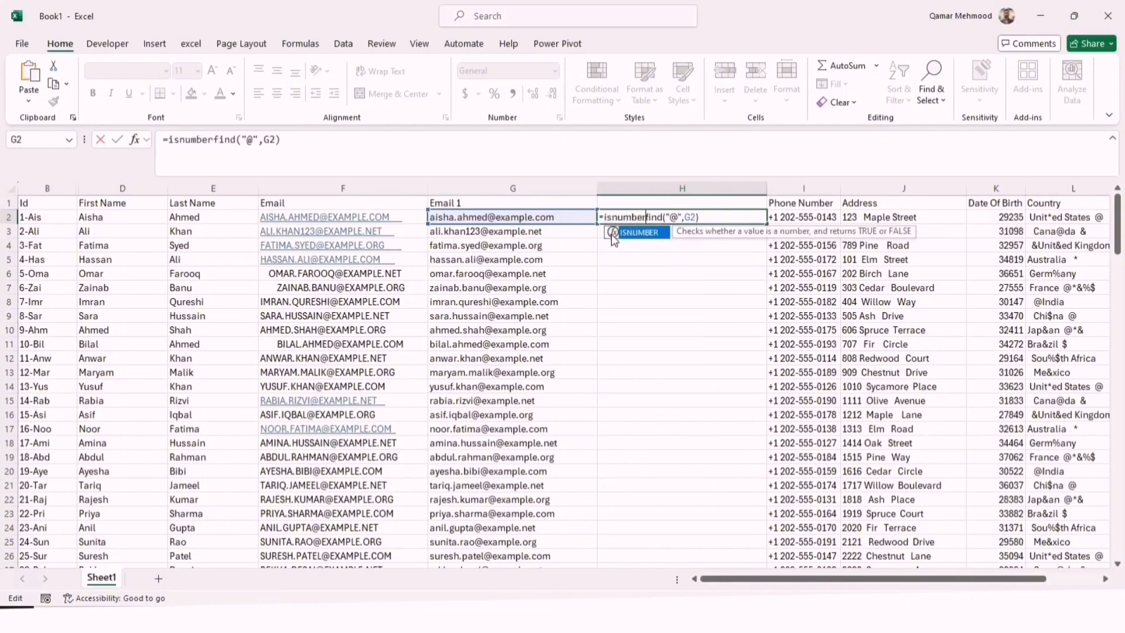
type("(")
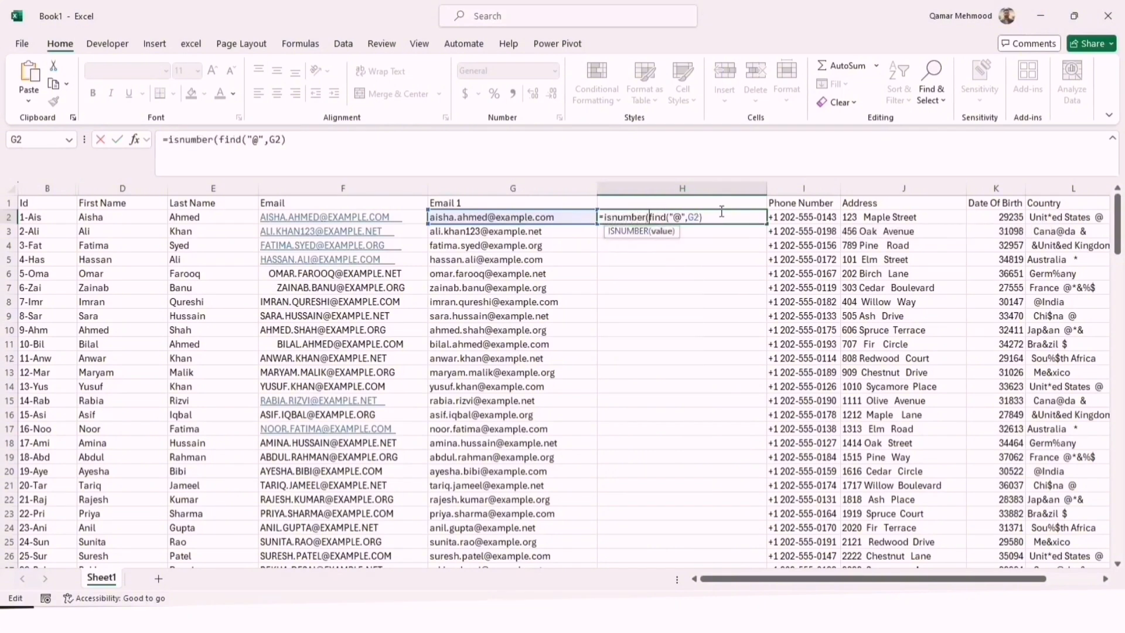
type(")")
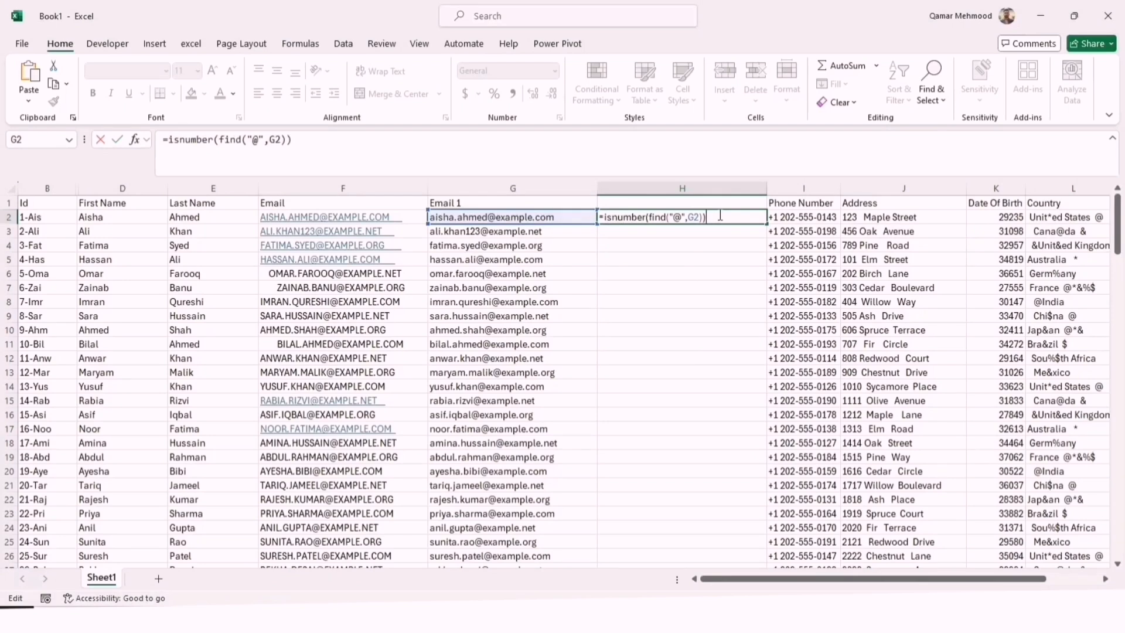
key("Return")
left_click(716, 220)
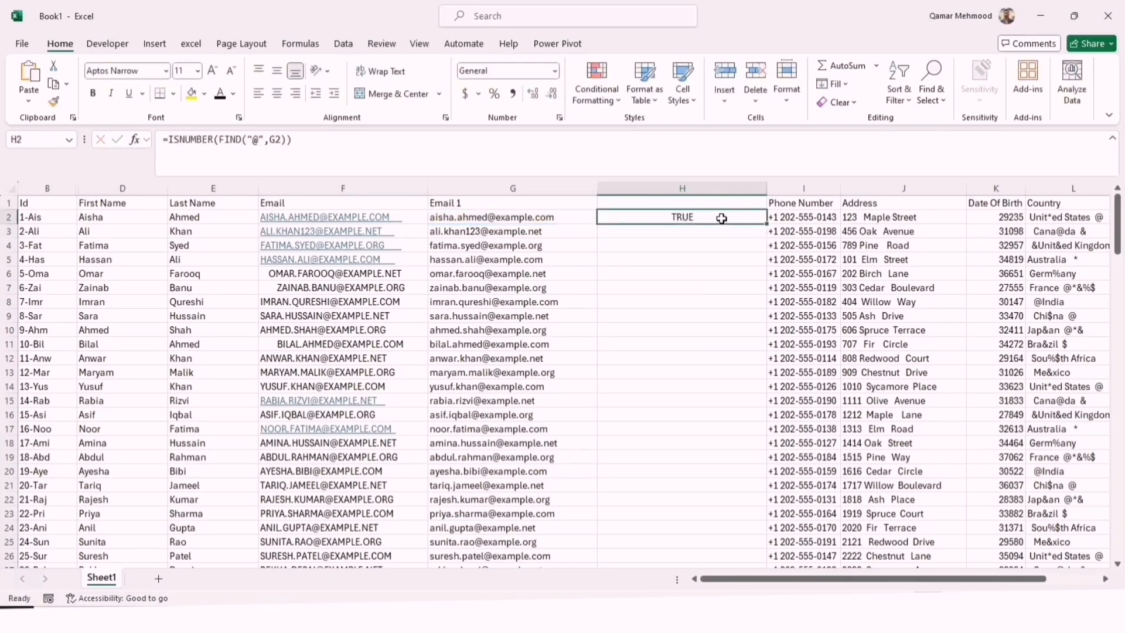
double_click(766, 224)
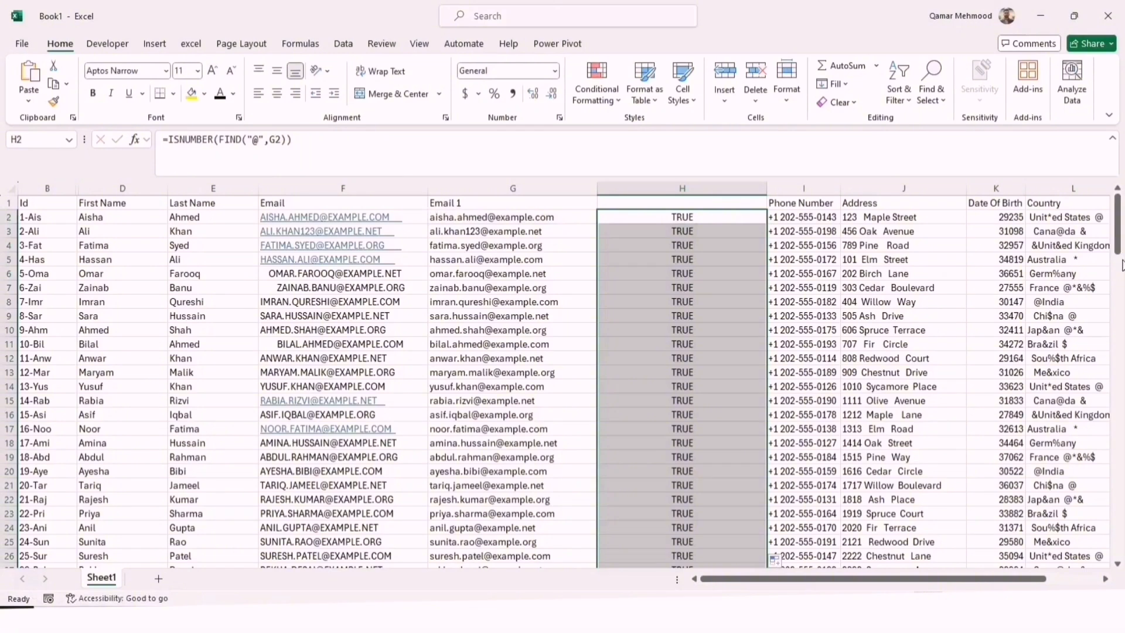
left_click_drag(1118, 234, 1118, 199)
Reopen the H2 formula and enclose the "@" check in an AND function as its first condition
left_click(675, 217)
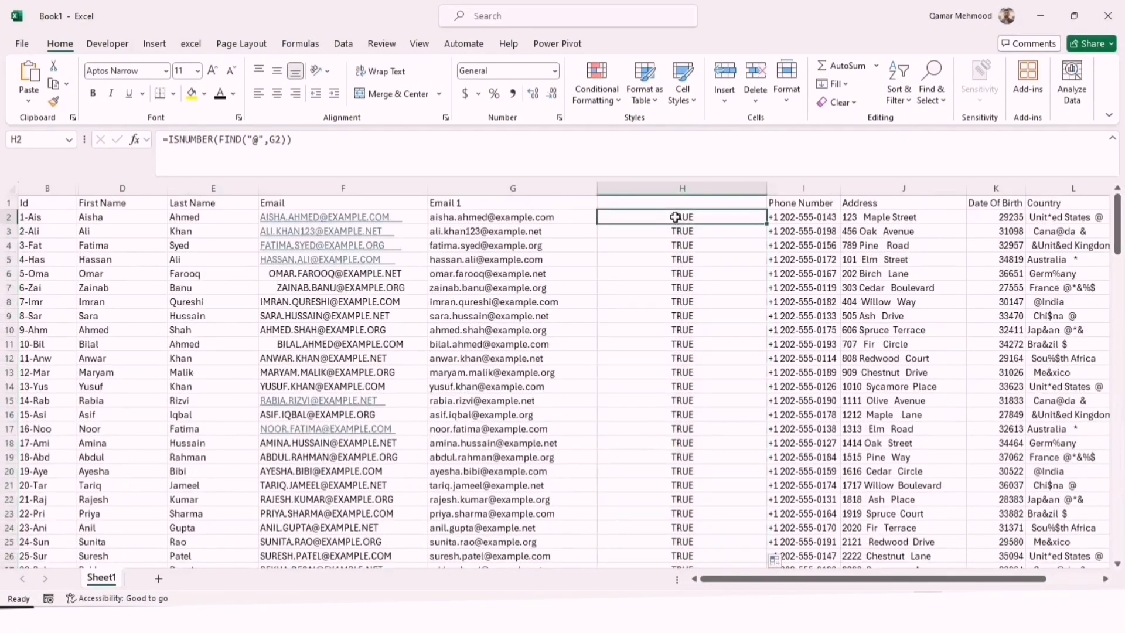
double_click(674, 217)
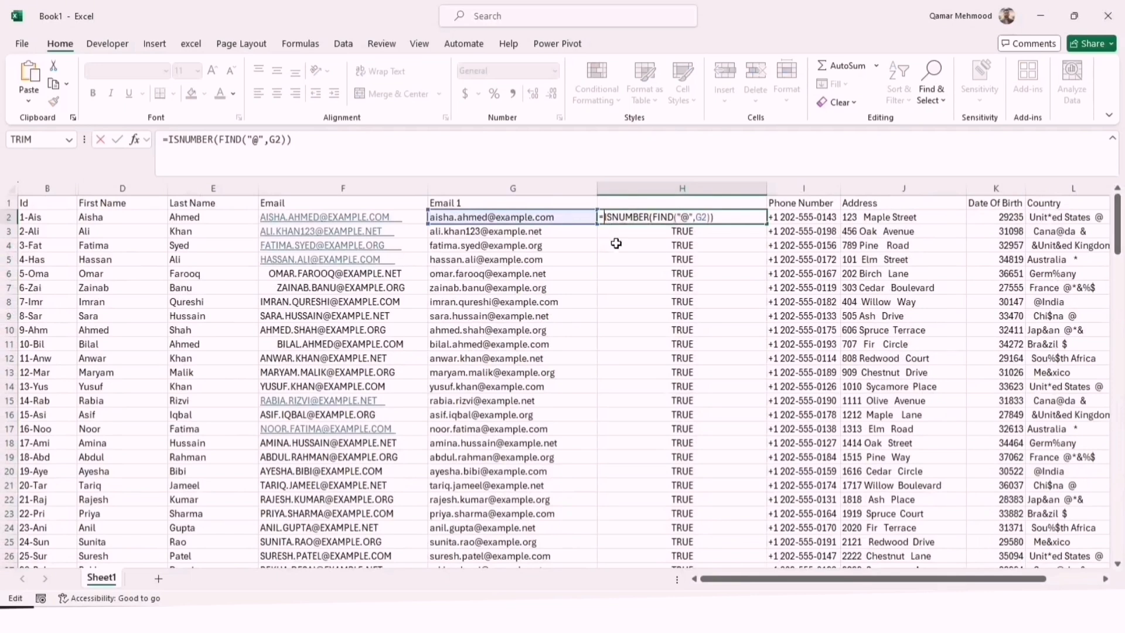
type("And")
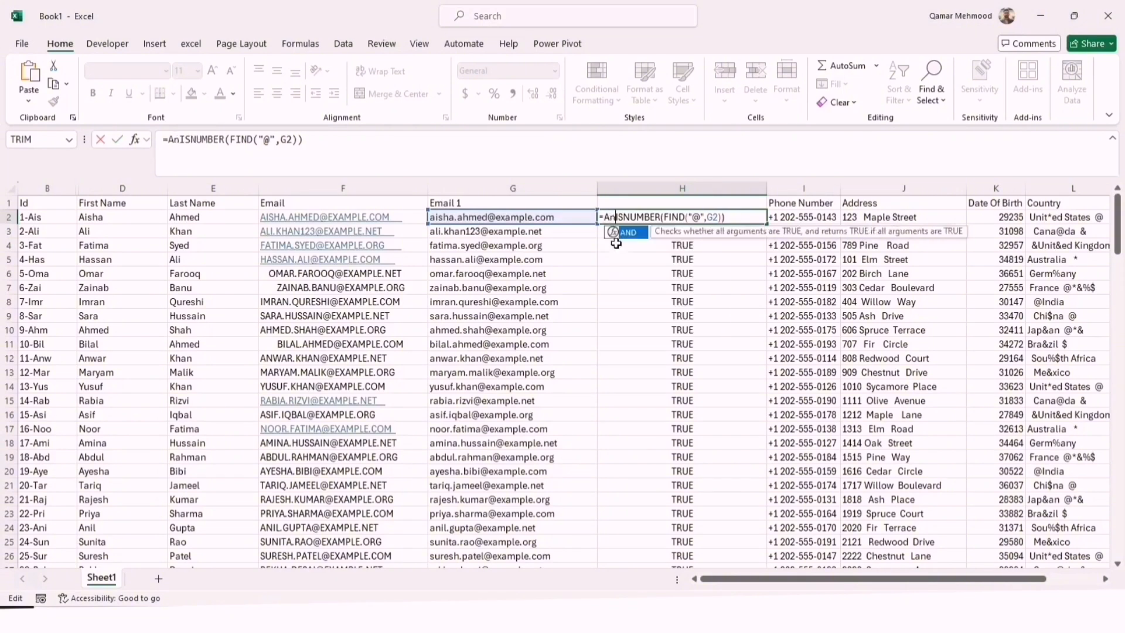
type("(")
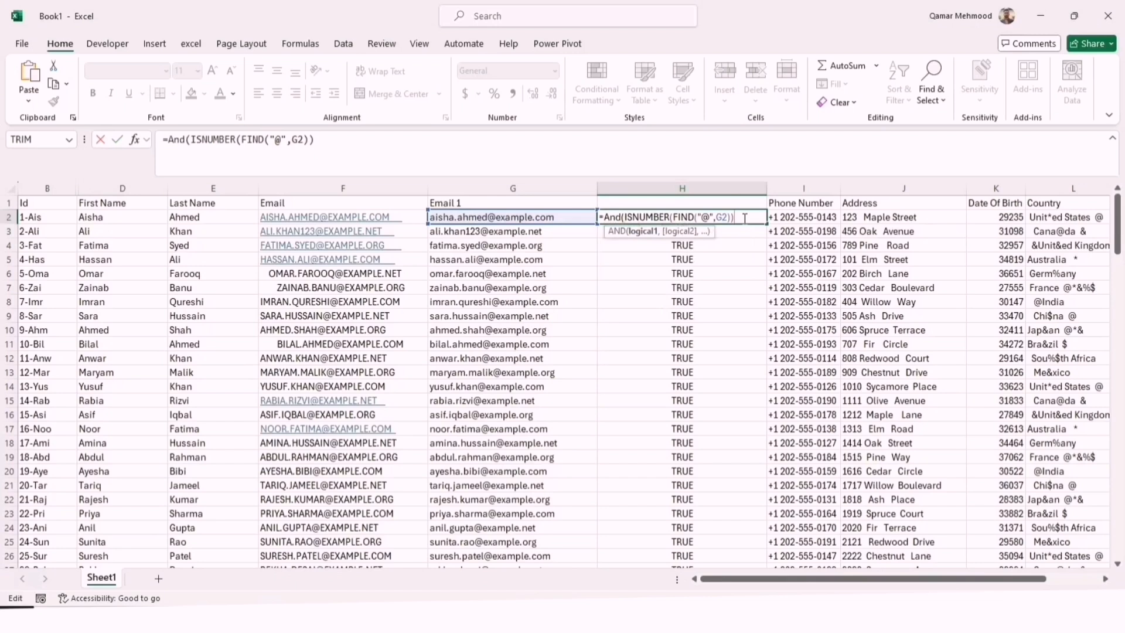
type(",")
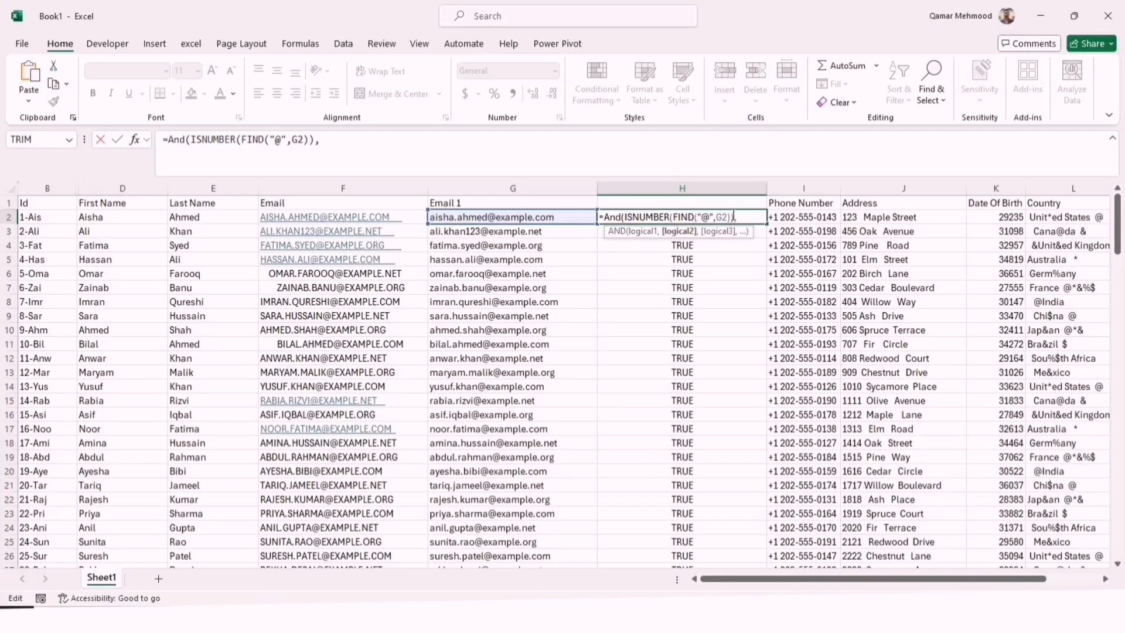
type("isnumber")
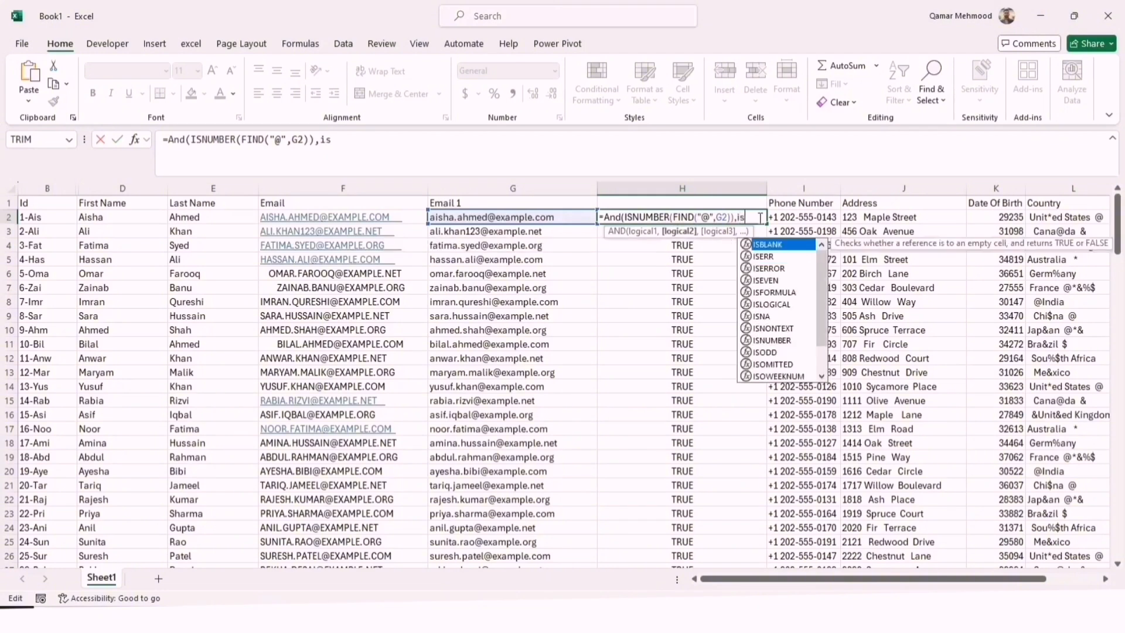
Add ISNUMBER(FIND(".",G2)) as the second AND condition in H2 to check the email for a dot
key("Tab")
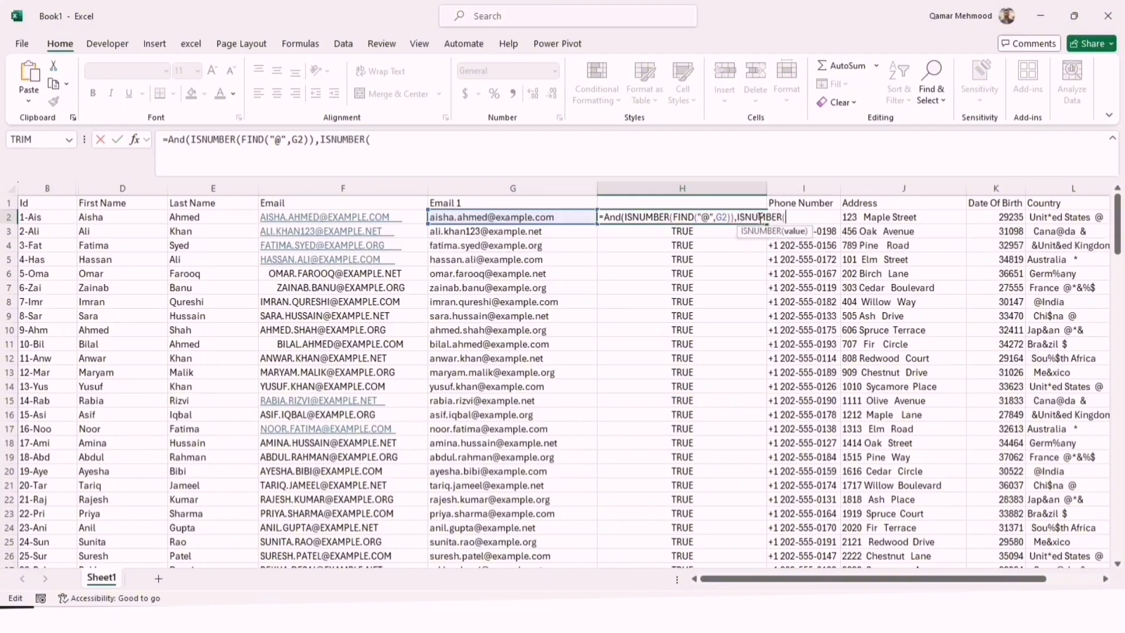
type("find")
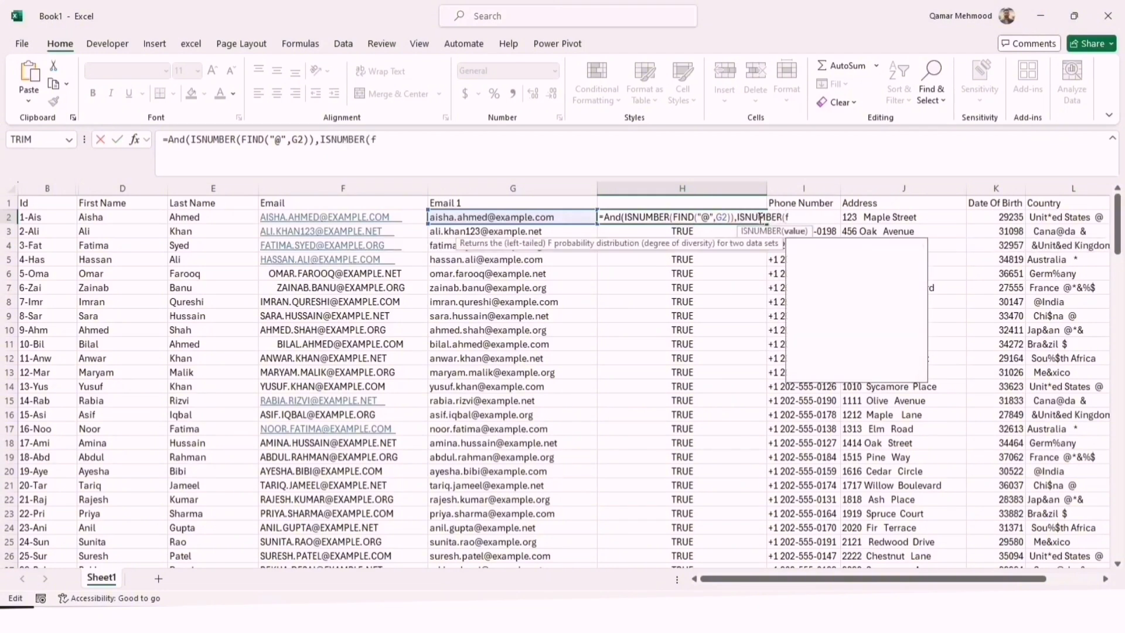
type("\"")
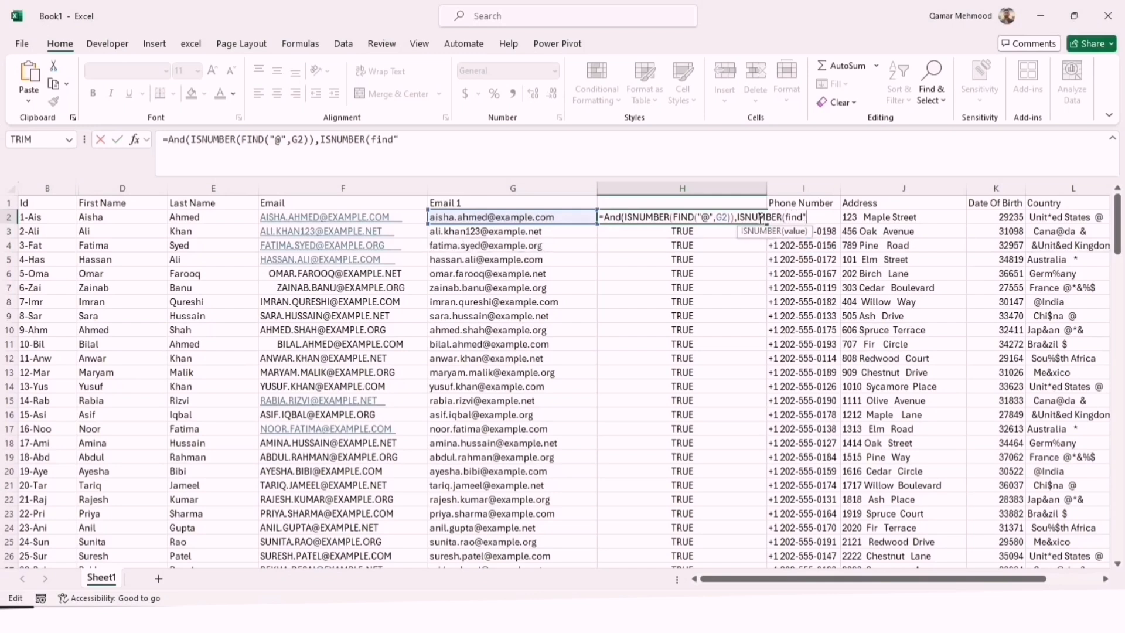
type(".2")
key("BackSpace")
type("\"")
key("BackSpace")
key("BackSpace")
type("(")
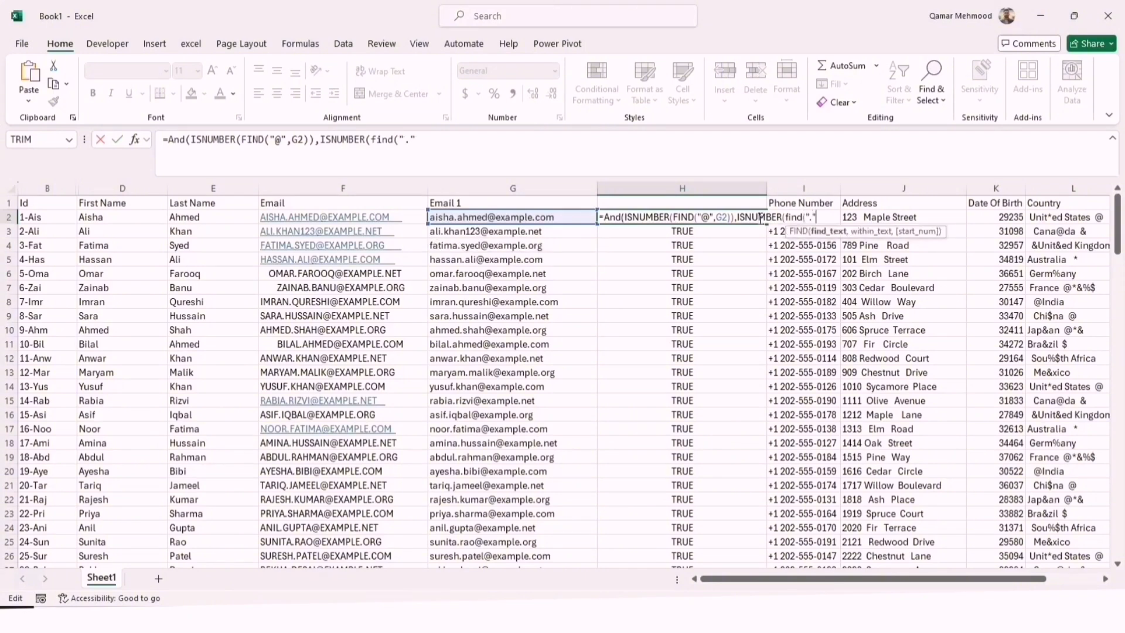
type("\".\",")
left_click(548, 218)
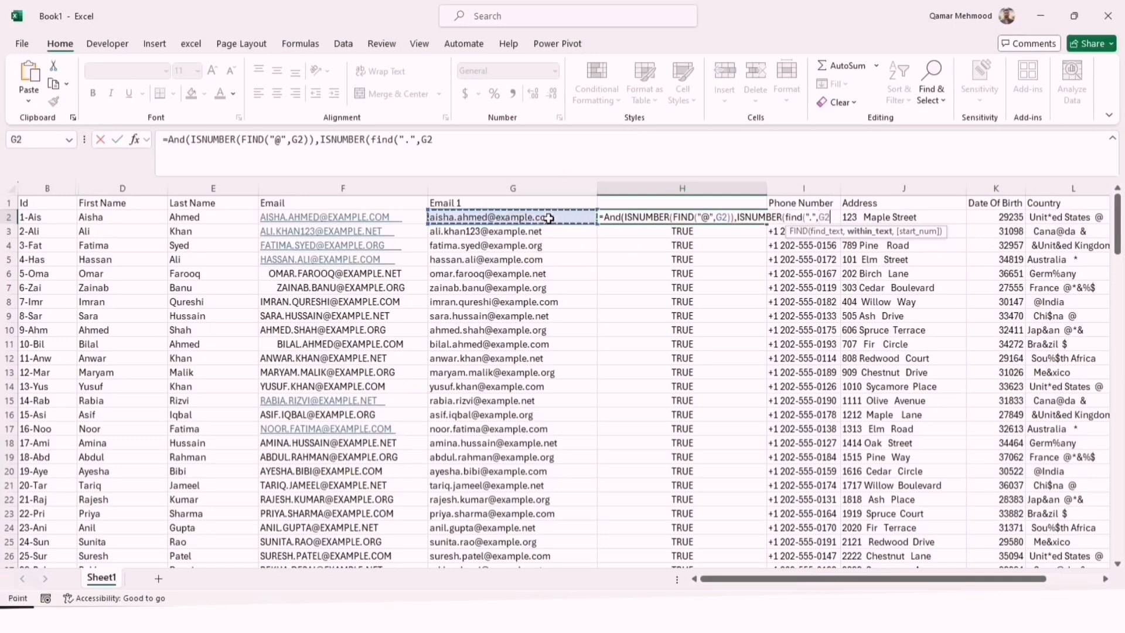
type(")")
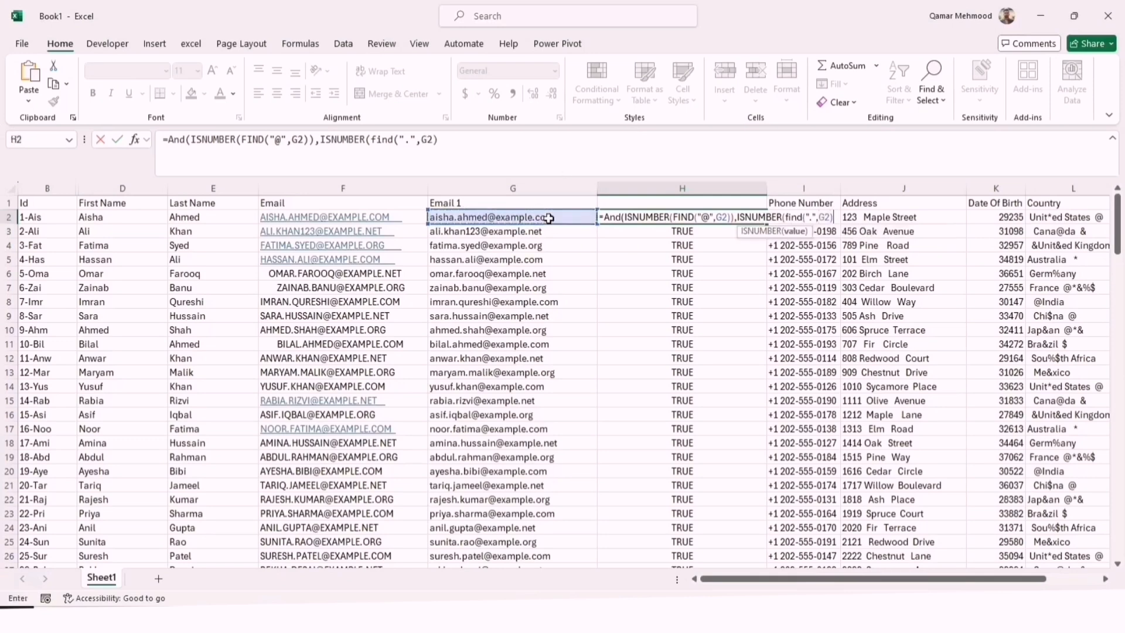
Commit the completed AND formula in H2 and fill it down column H
key("Return")
key("Return")
left_click(743, 217)
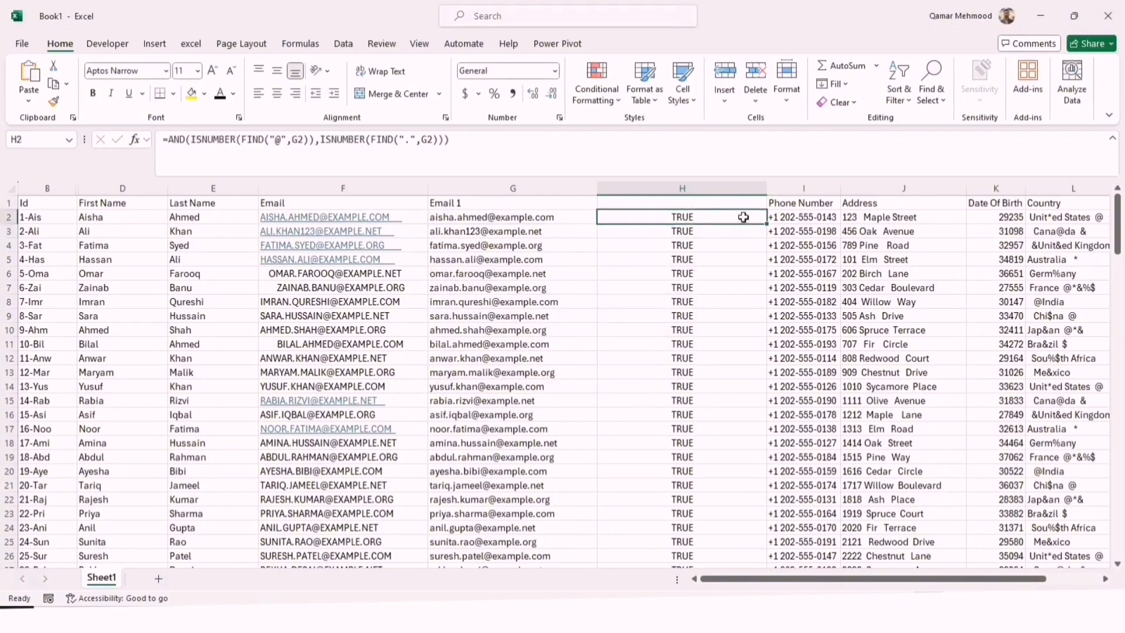
double_click(766, 224)
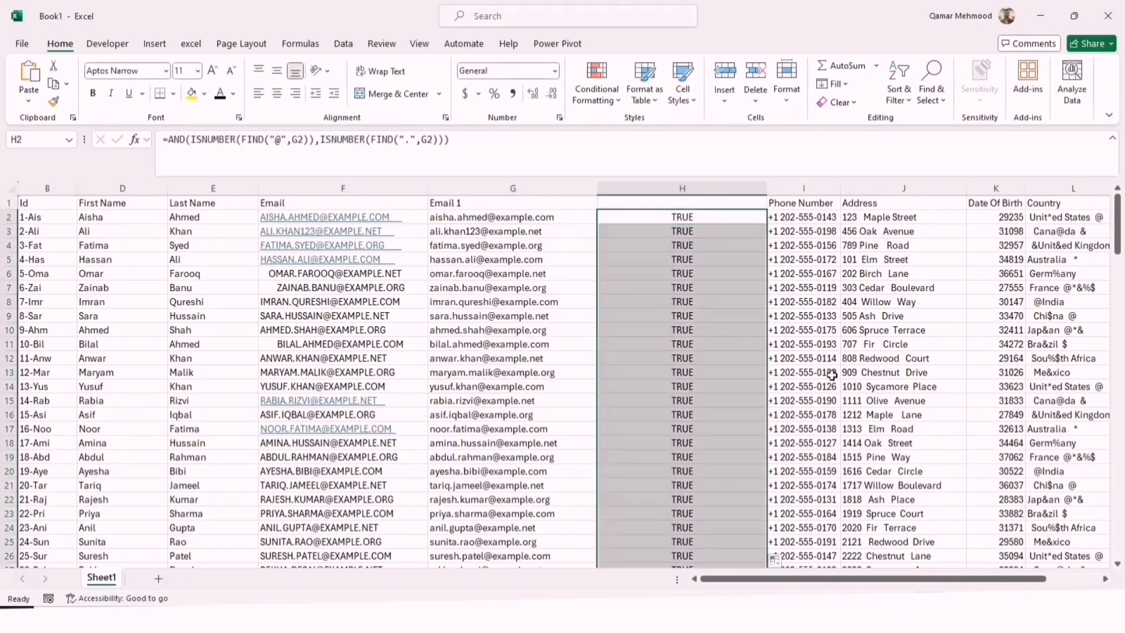
Reopen the H2 formula and wrap the AND check in an IF function as its logical test
left_click_drag(1117, 258, 1119, 345)
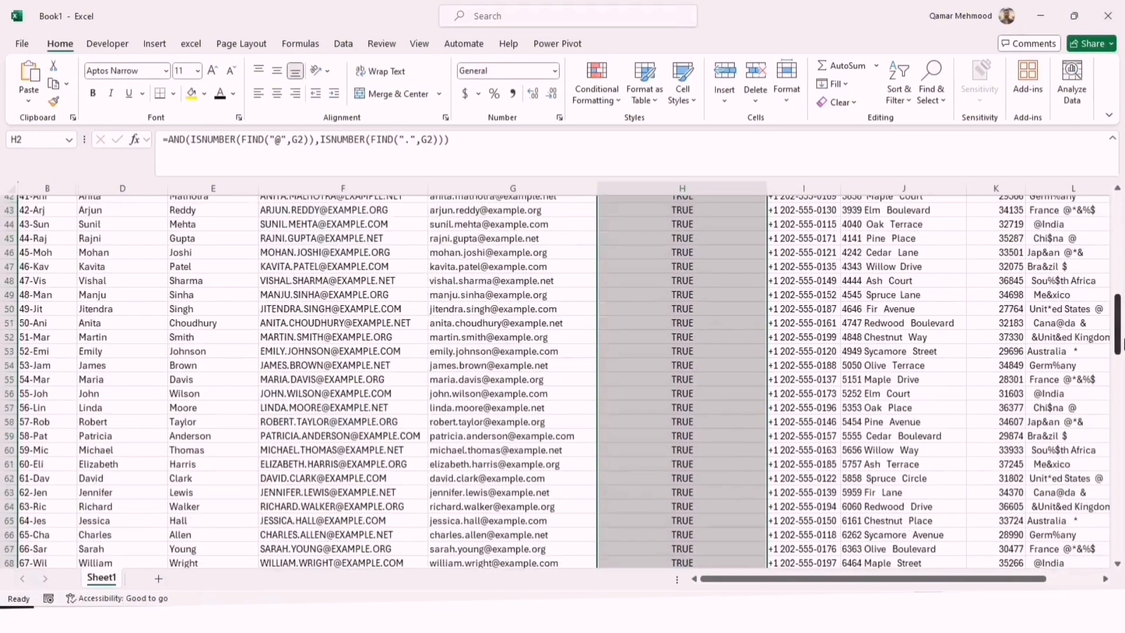
scroll(1119, 346, "down", 11)
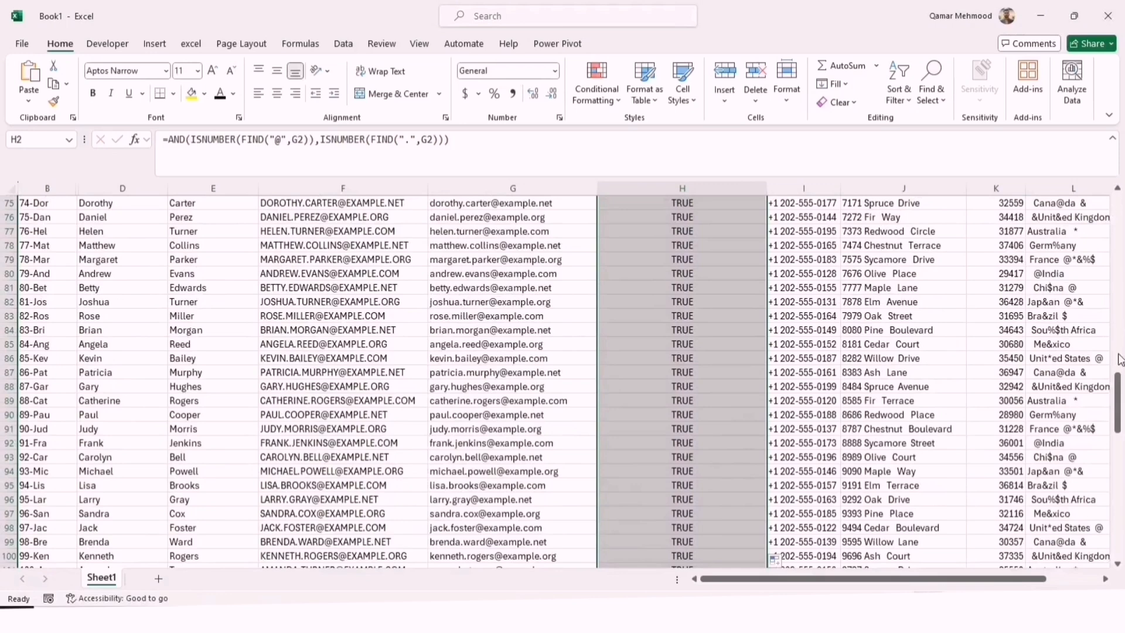
left_click_drag(1119, 383, 1118, 202)
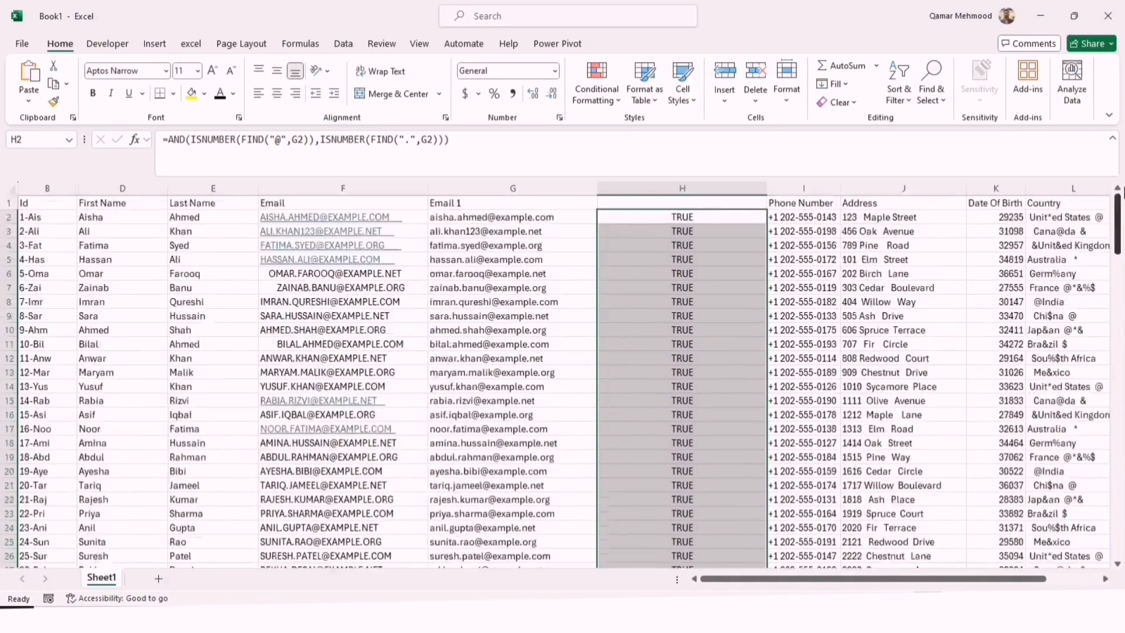
left_click(656, 217)
double_click(656, 218)
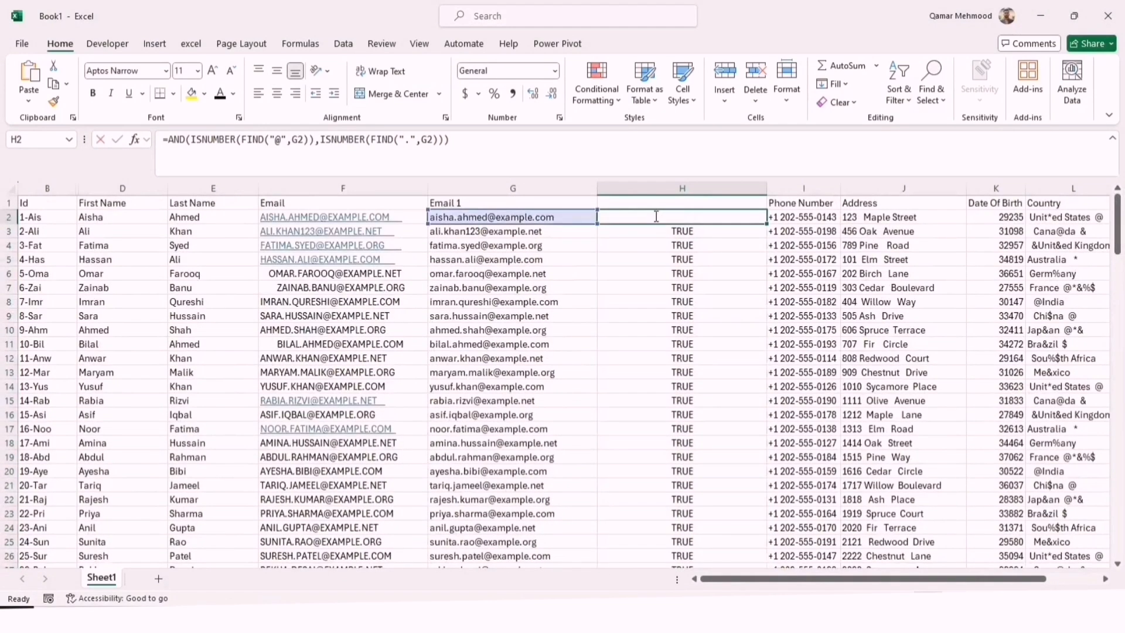
left_click(606, 217)
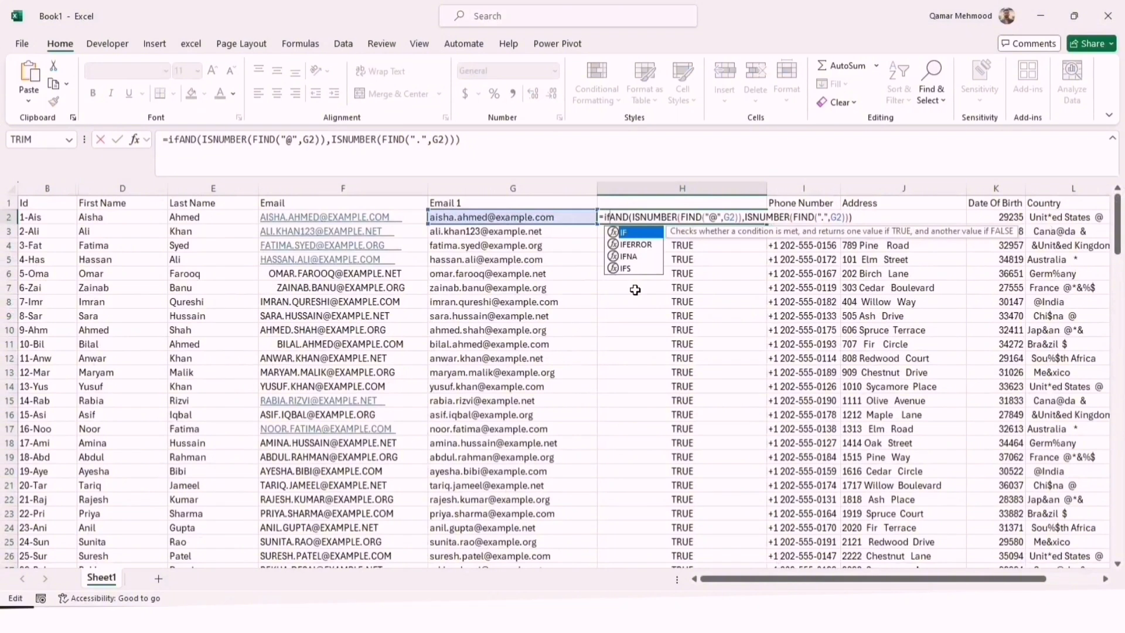
type("(\".\",G2)))")
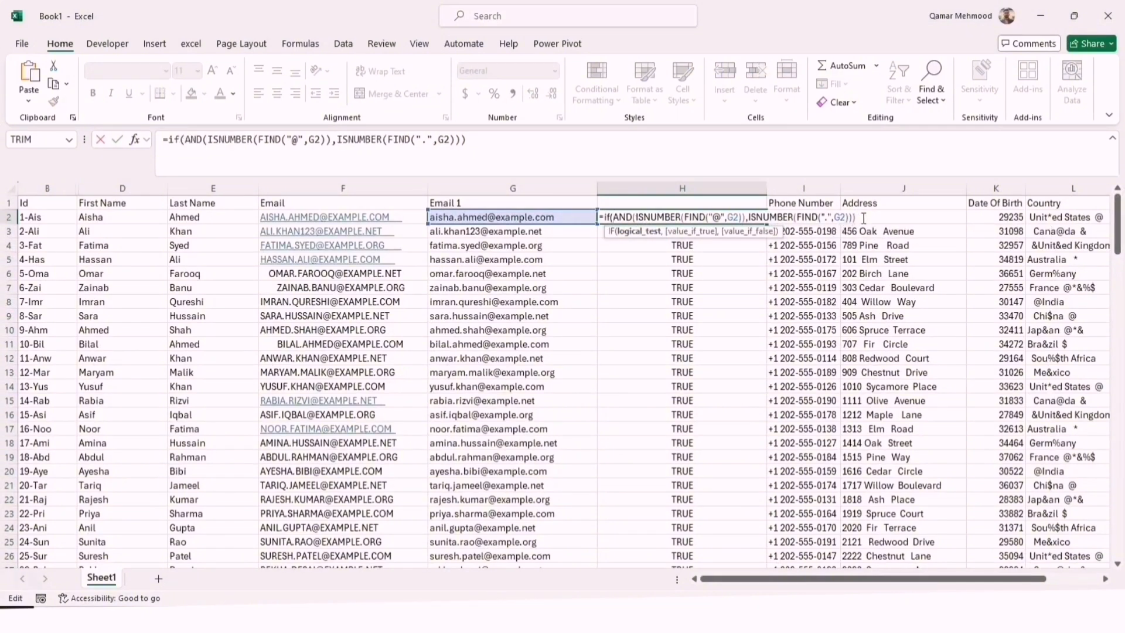
type(",")
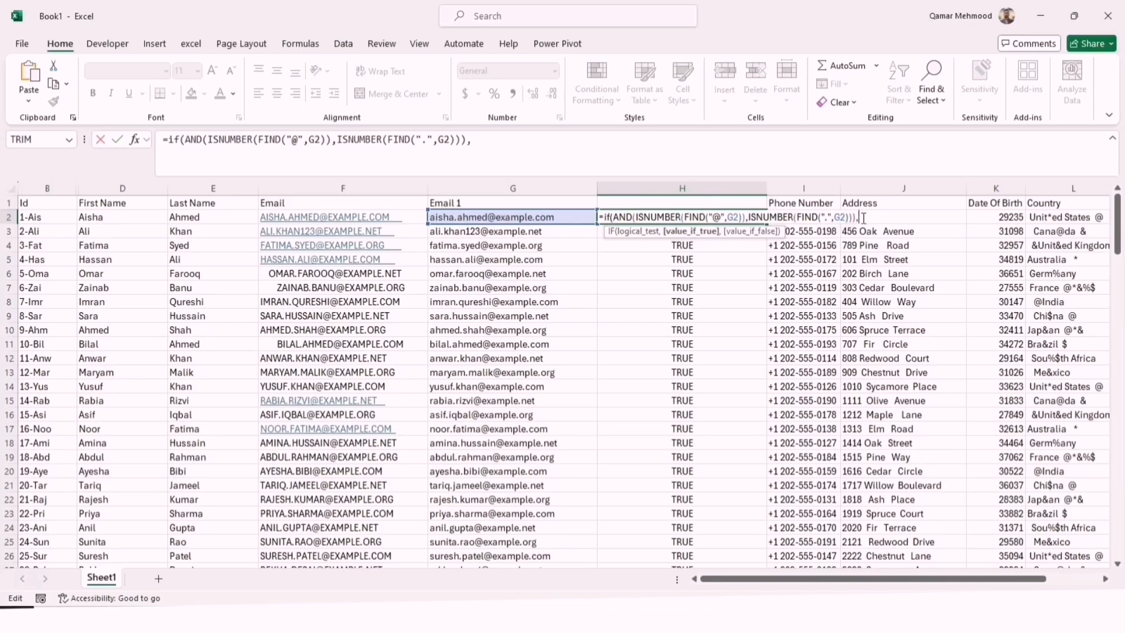
type("\"Valid Email\"")
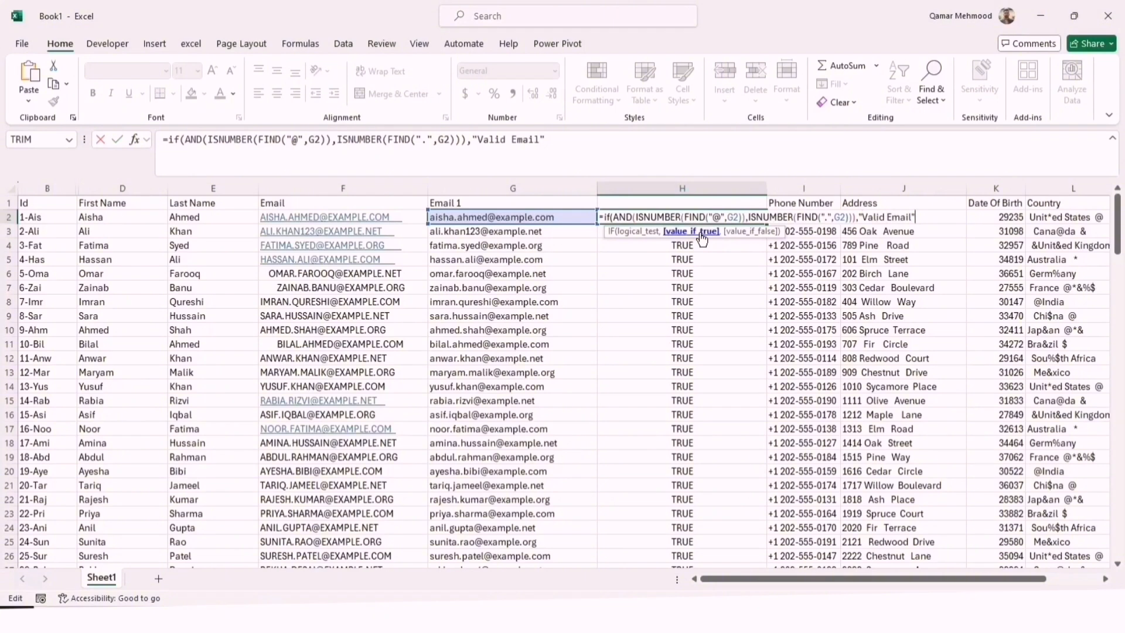
type(",\"Not Valid")
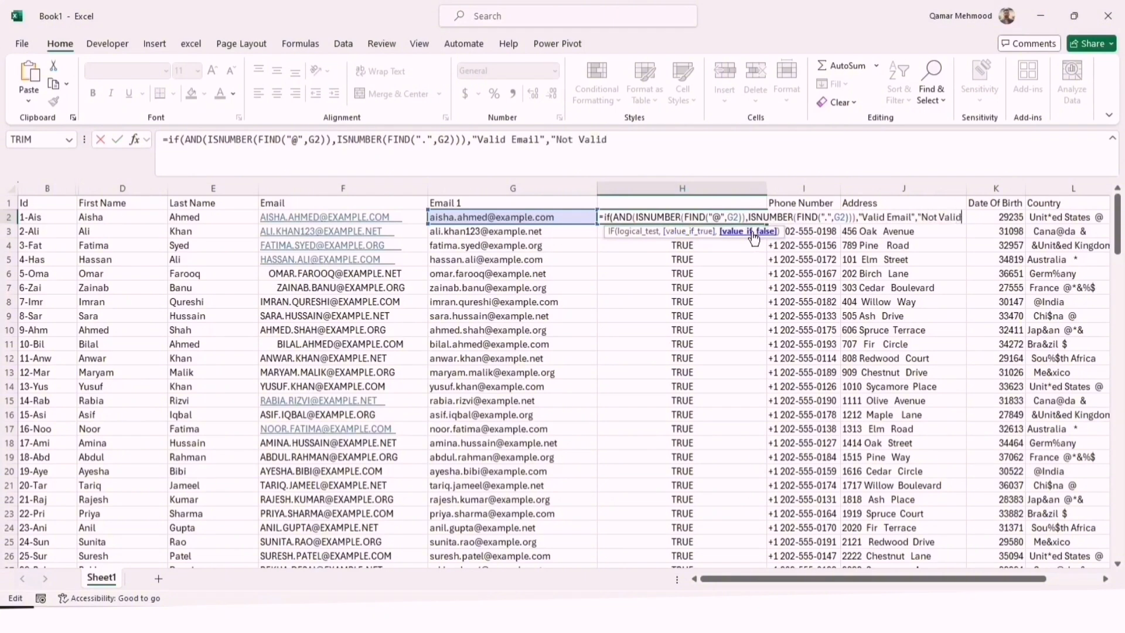
type(" Email\")")
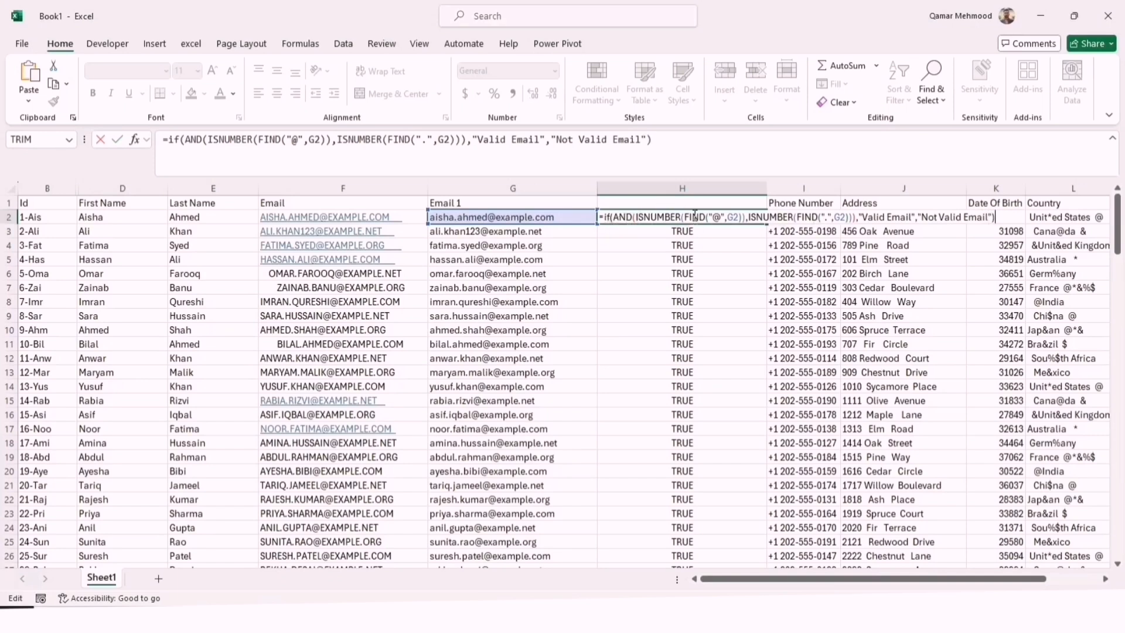
Commit the IF formula in H2 and fill it down column H
key("Return")
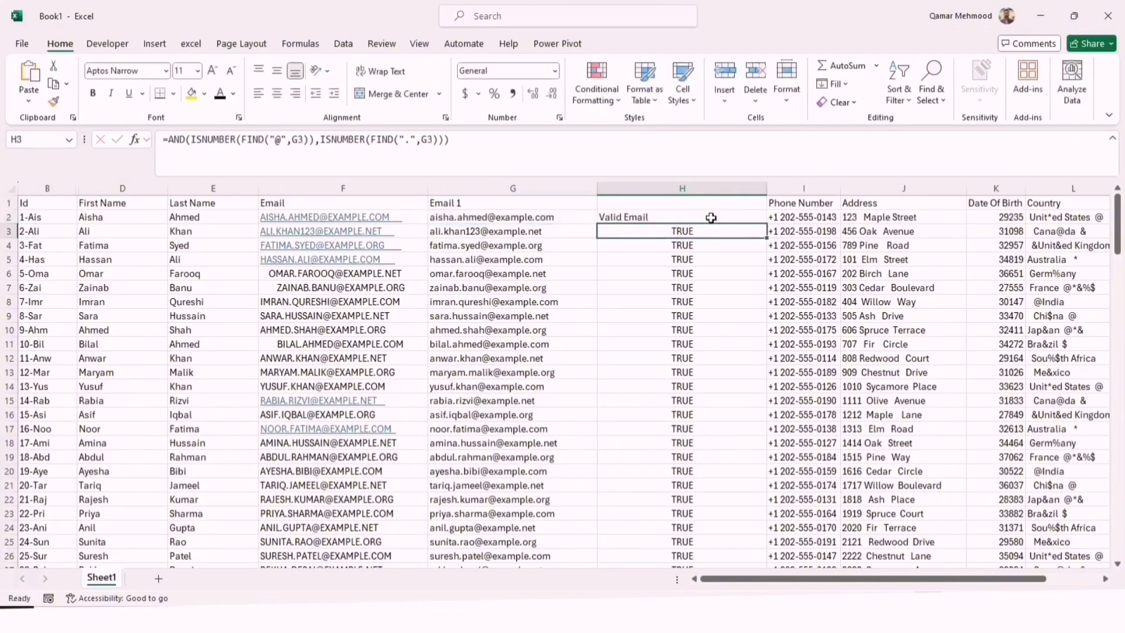
left_click(711, 217)
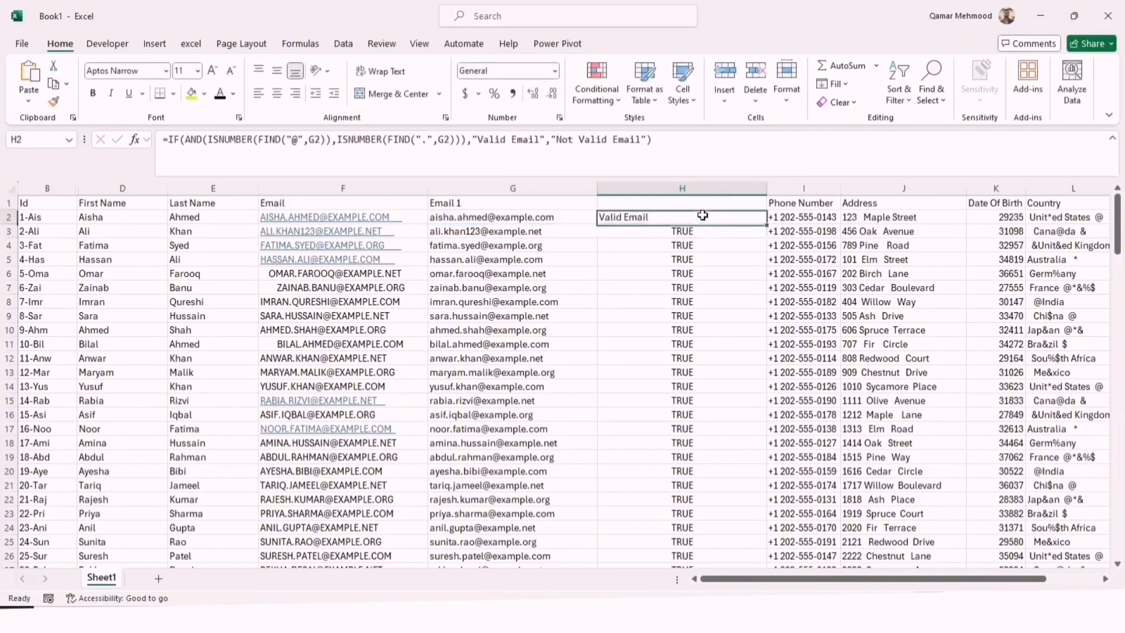
double_click(766, 225)
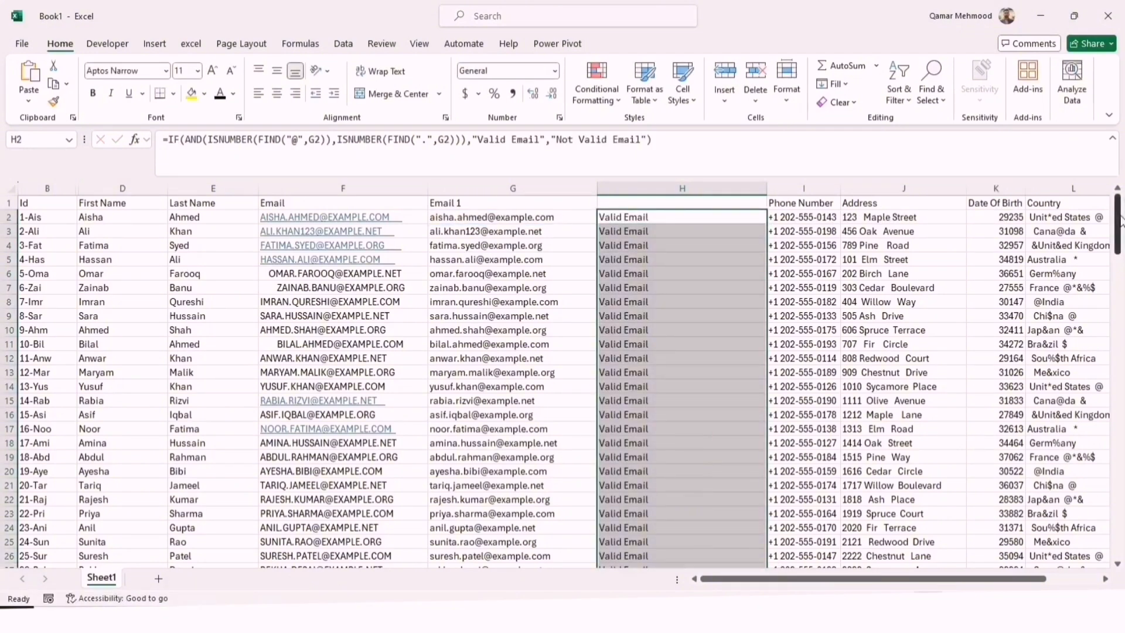
mouse_move(1120, 220)
left_mouse_down()
mouse_move(1121, 559)
mouse_move(1120, 219)
left_mouse_up()
left_click(651, 219)
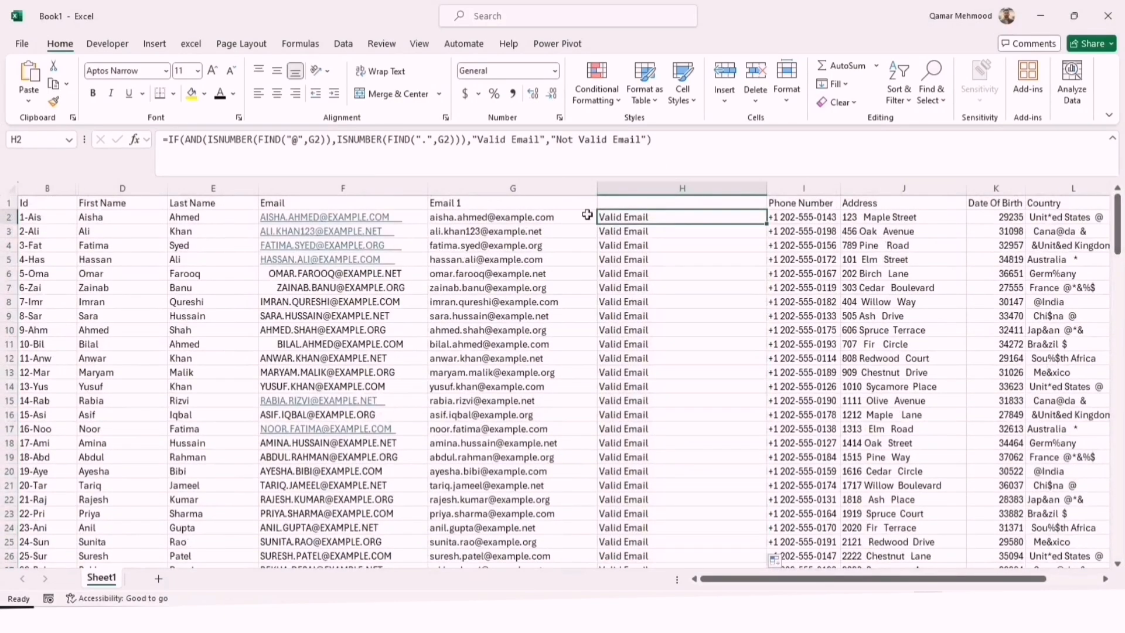
Test the email check by deleting the "@" from the address in F6, inspect H6, and undo the deletion
left_click(491, 218)
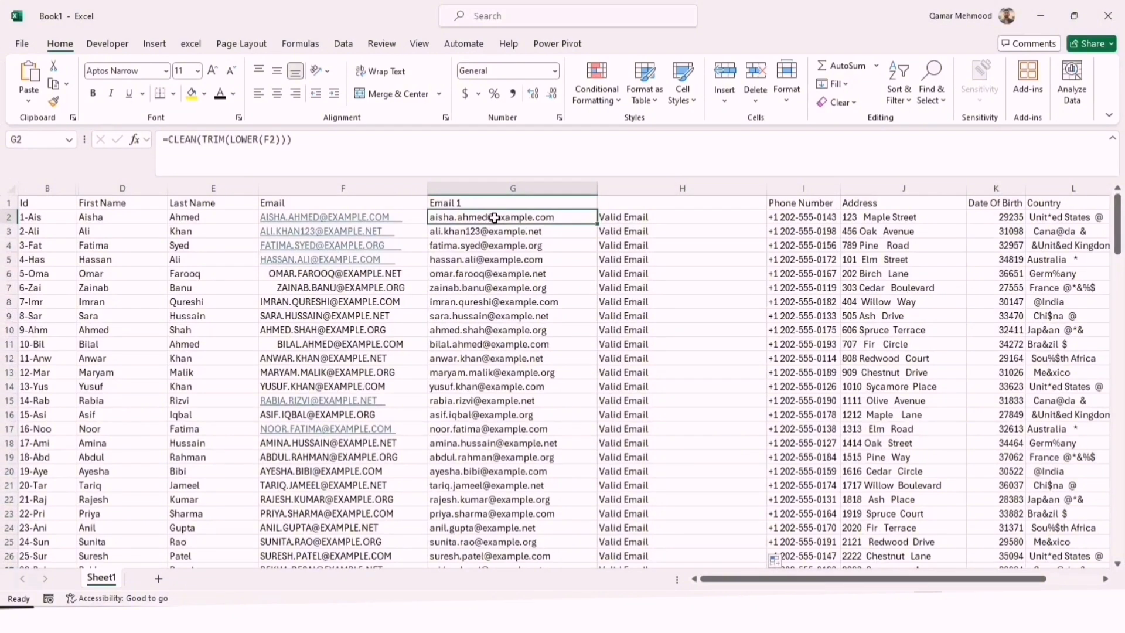
double_click(494, 218)
key("Return")
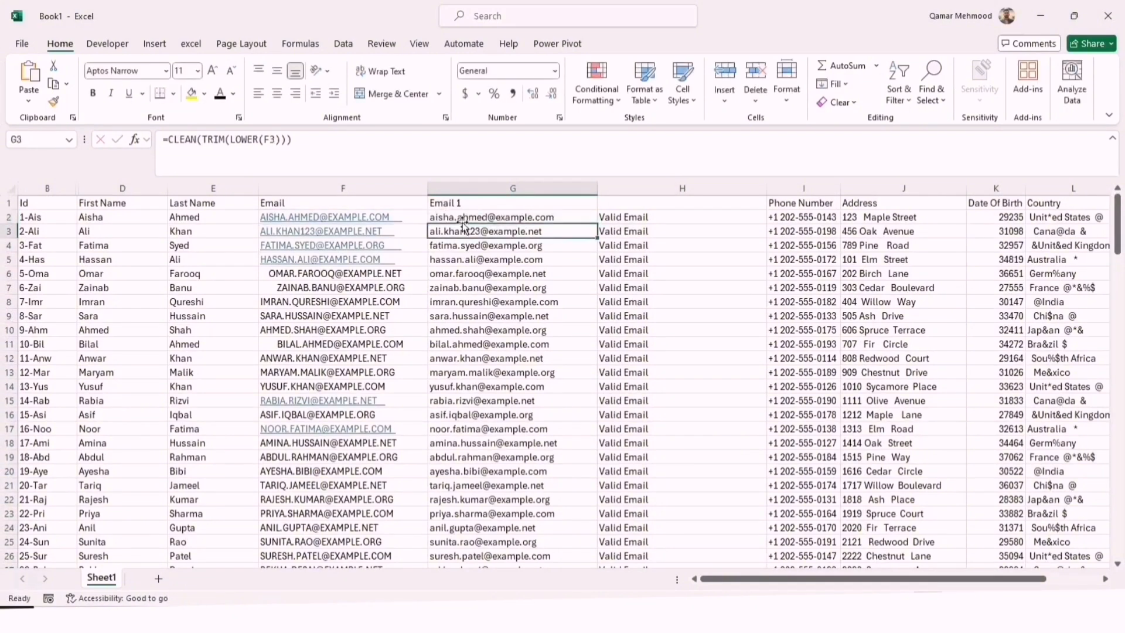
left_click(342, 274)
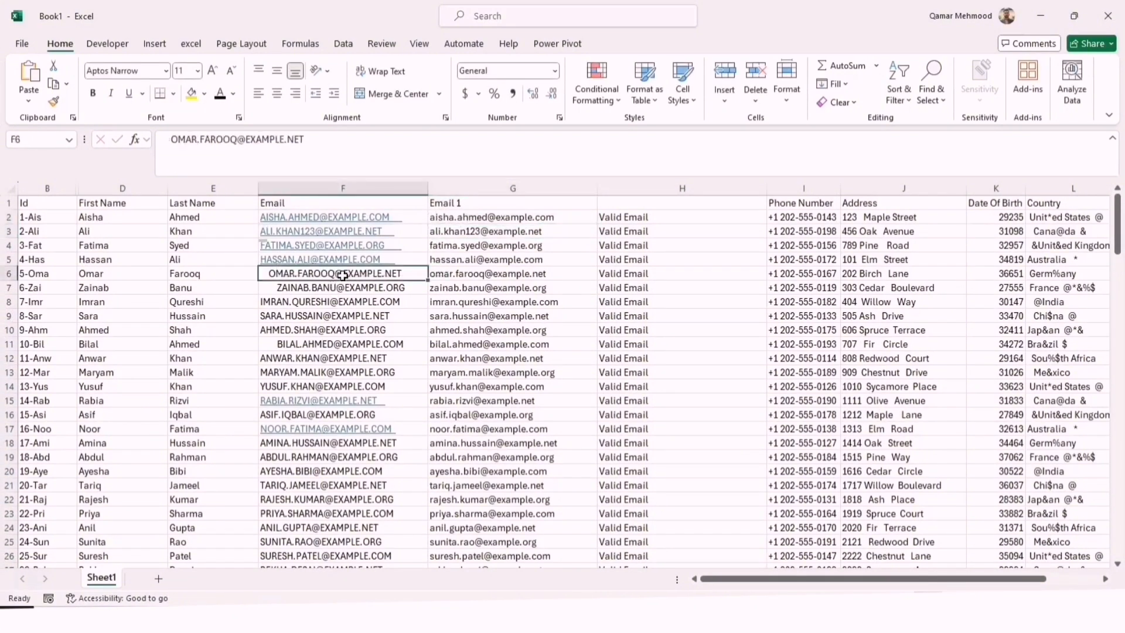
double_click(343, 275)
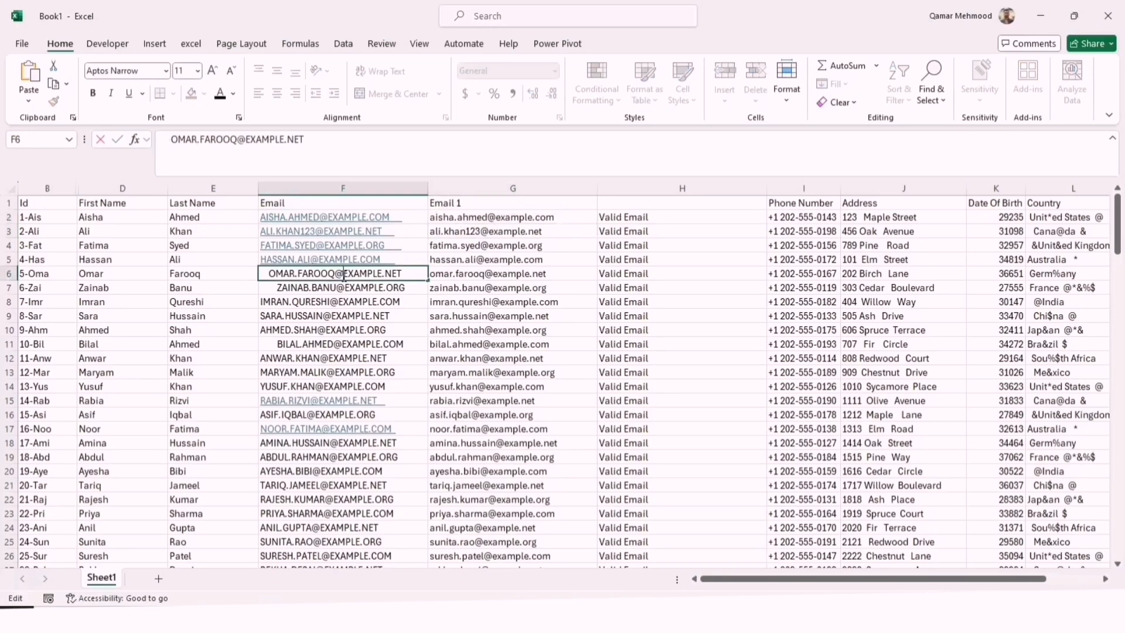
key("BackSpace")
key("Return")
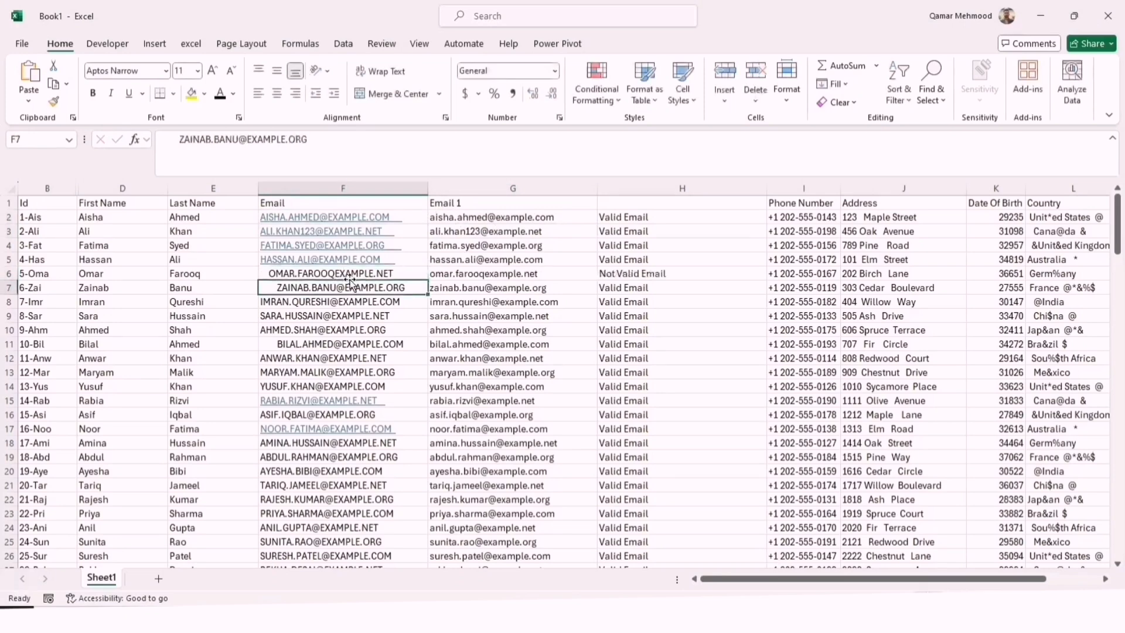
left_click(625, 275)
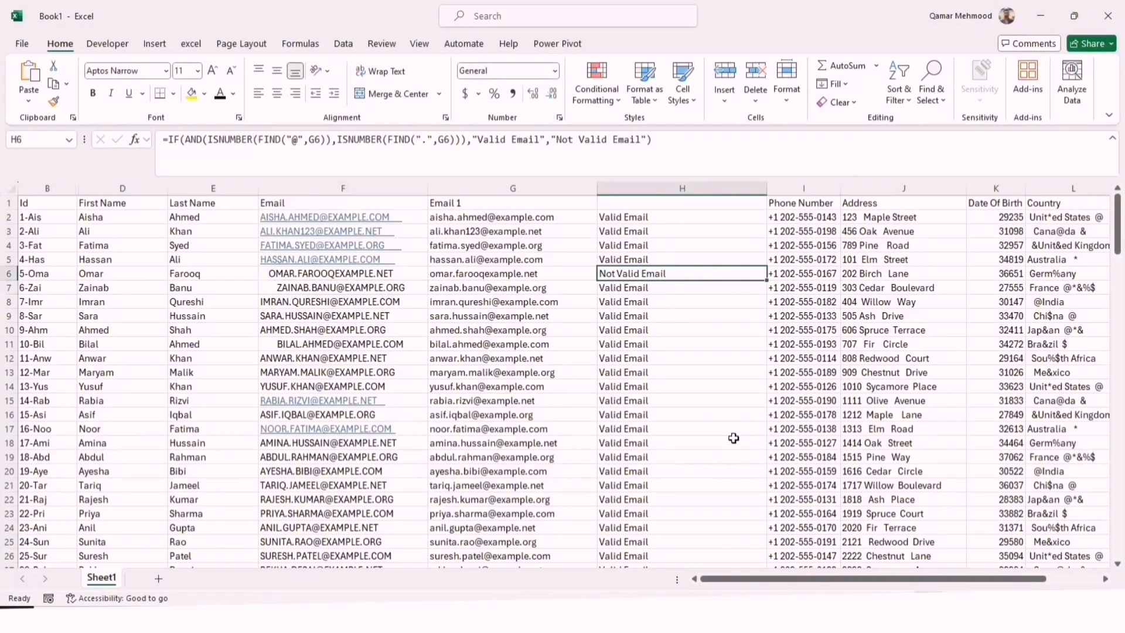
key("ctrl+z")
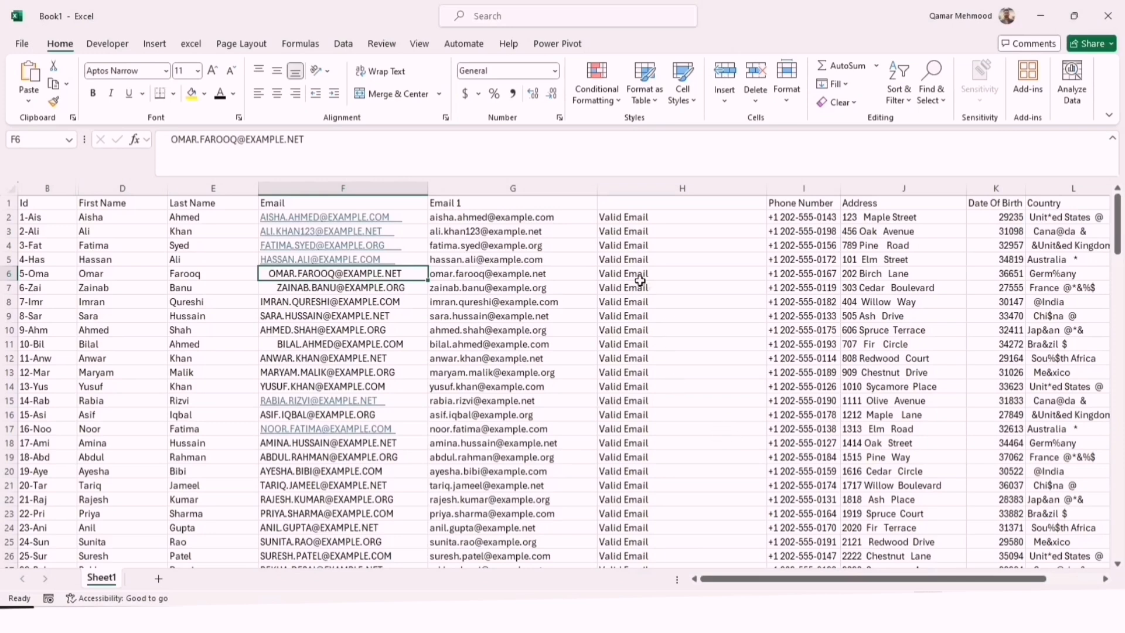
left_click(702, 287)
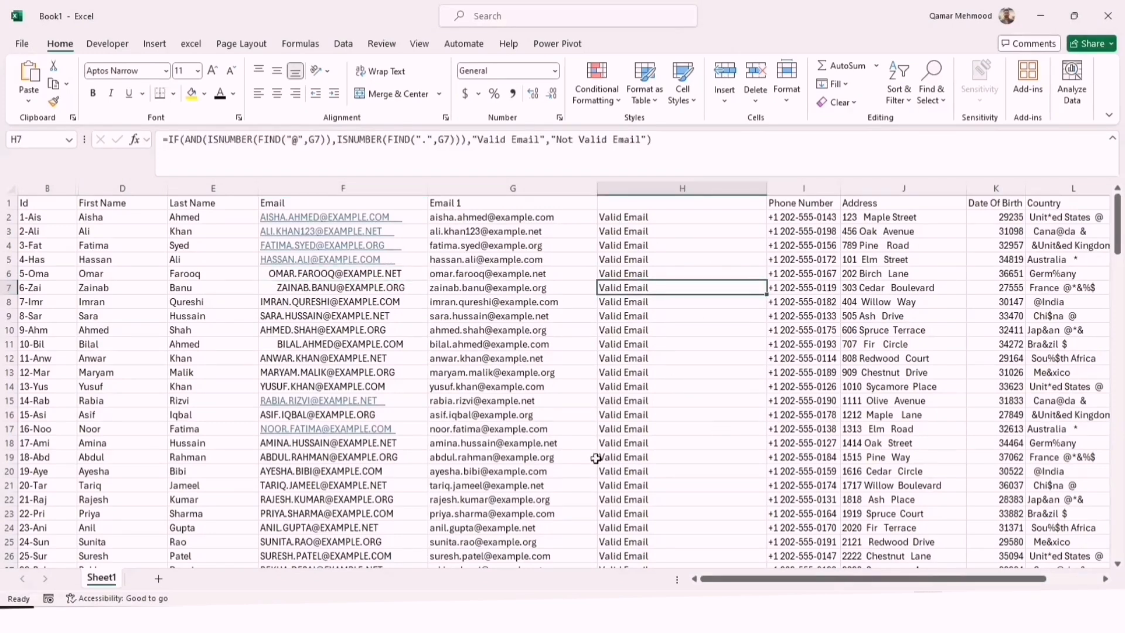
Enter the header "email type" in H1 and hide the original Email column F
double_click(695, 205)
type("e")
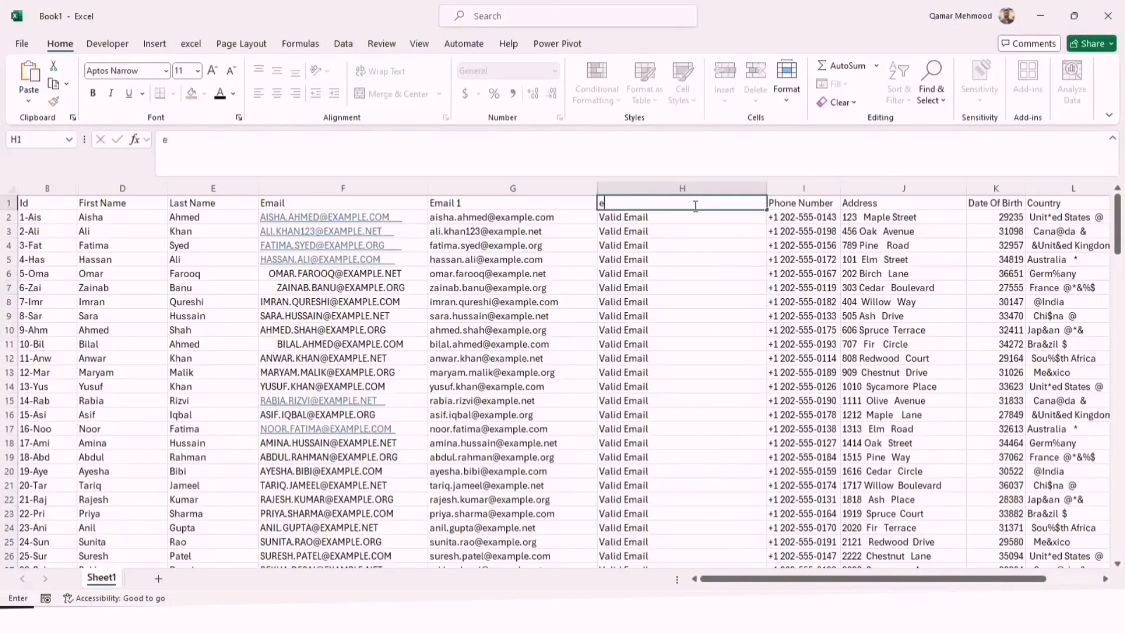
type("mail type")
key("Return")
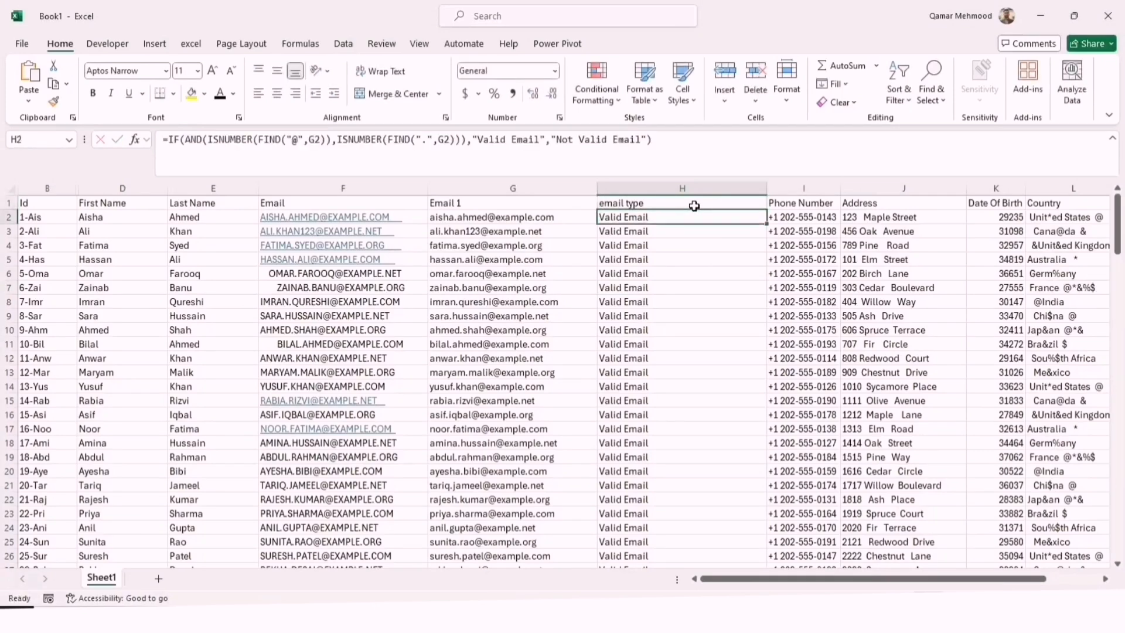
right_click(344, 188)
left_click(381, 425)
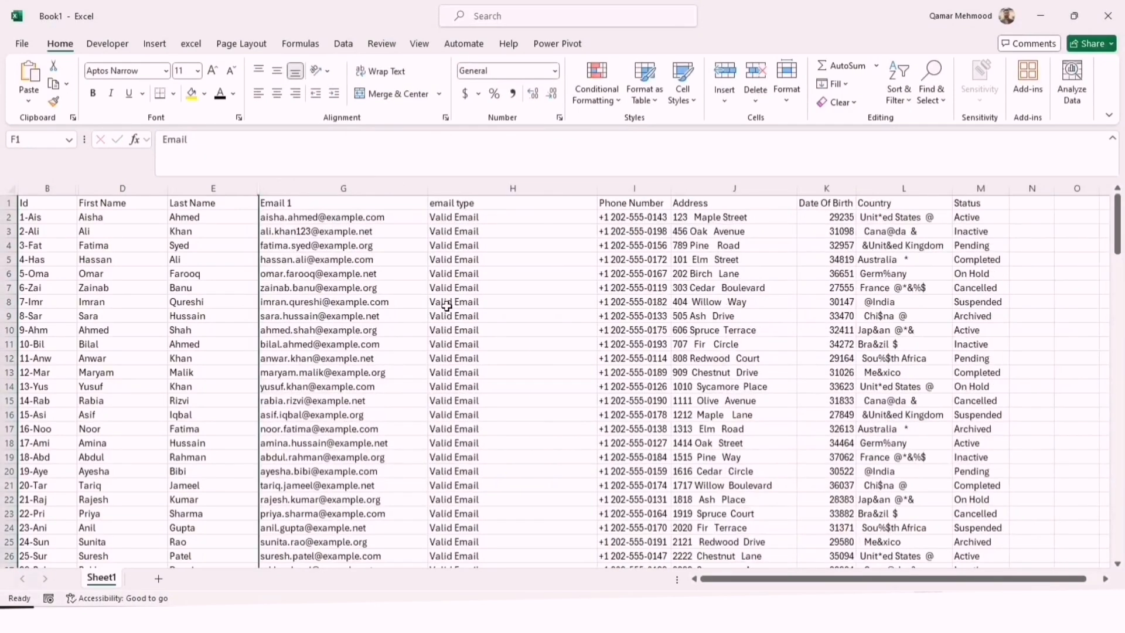
Capitalize the H1 header as "Email Type" and rename the G1 header to "Email"
left_click(437, 202)
double_click(437, 202)
key("BackSpace")
type("E")
double_click(377, 203)
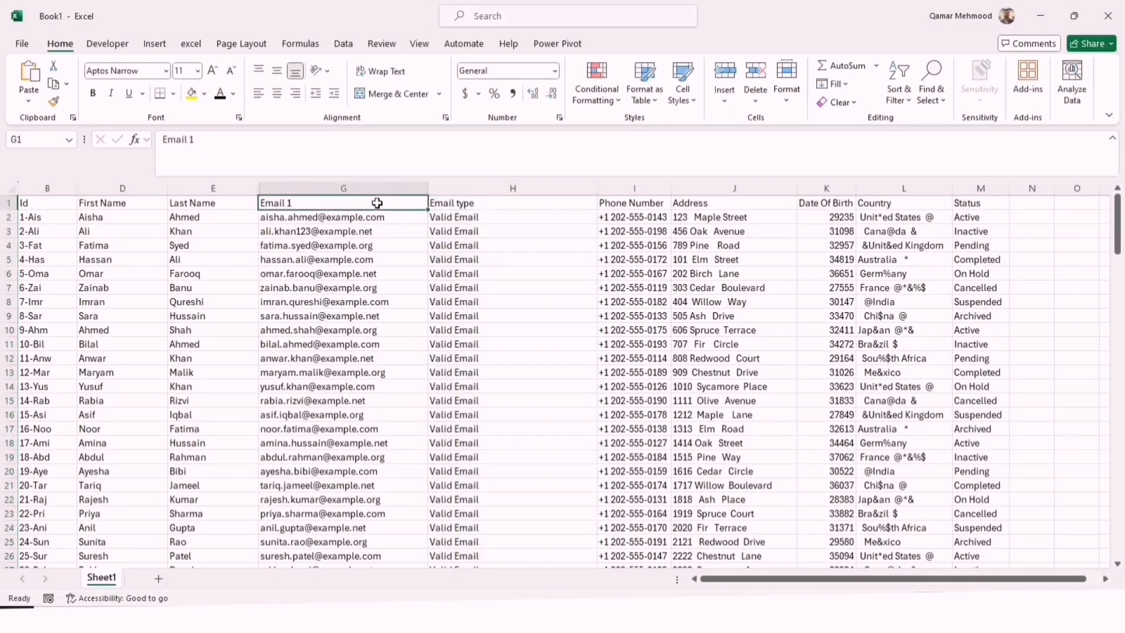
key("BackSpace")
key("BackSpace")
left_click(512, 189)
double_click(457, 204)
key("BackSpace")
type("T")
Insert a column before Address, head it "Valid Phone Numbers" in J1, and fit its width to the text
left_click(634, 188)
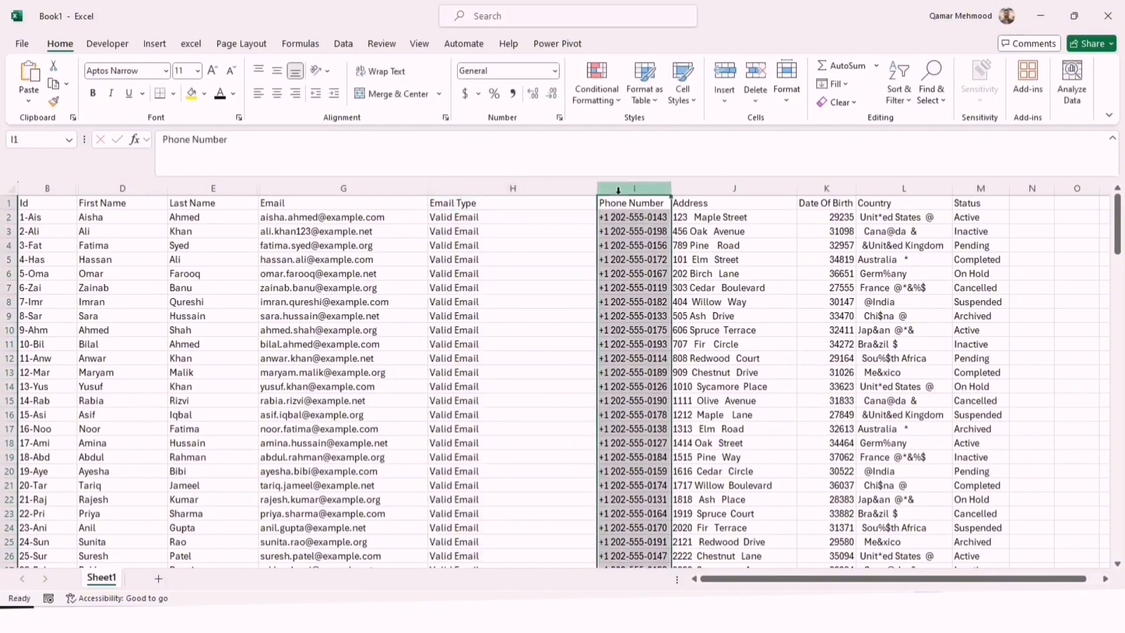
right_click(712, 189)
left_click(755, 323)
left_click(693, 203)
type("Valid Phone Numbers")
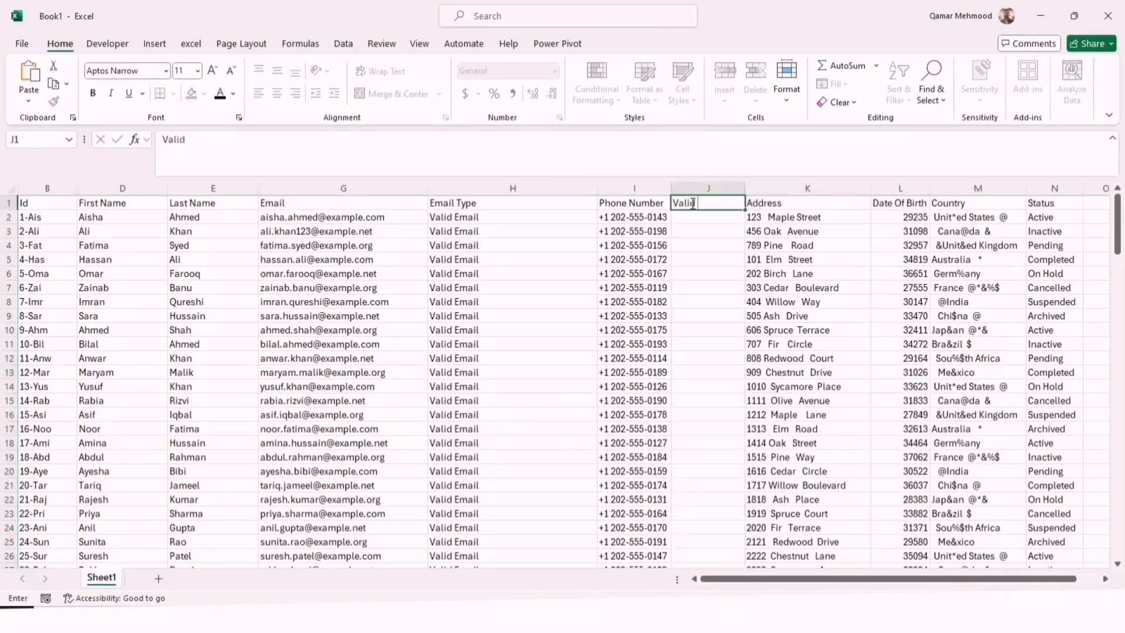
left_click(740, 188)
double_click(745, 188)
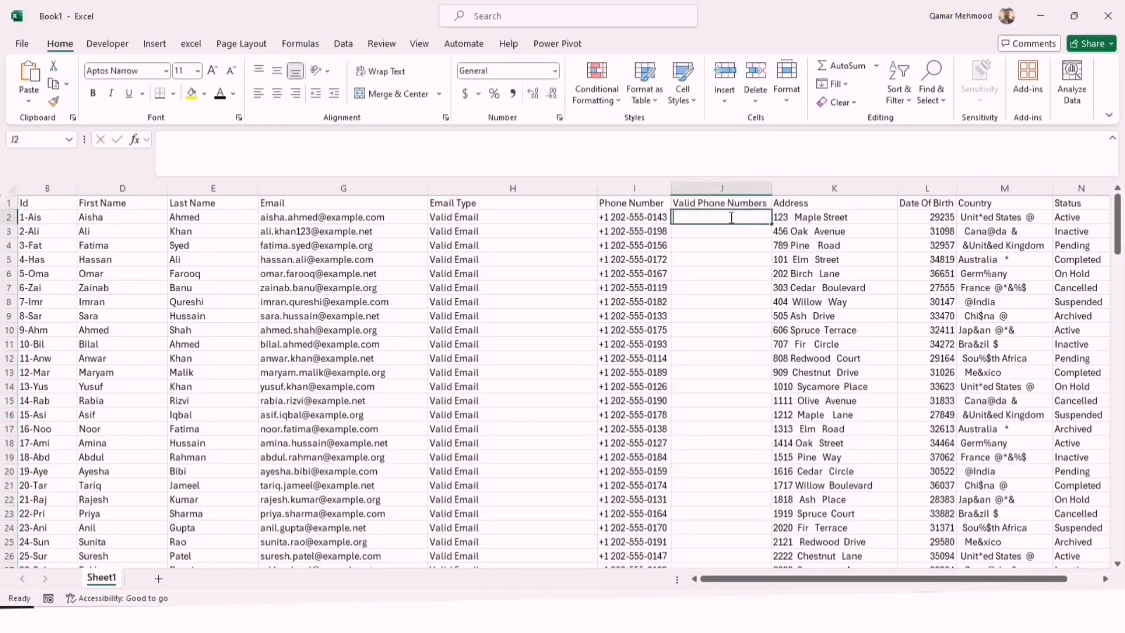
double_click(712, 217)
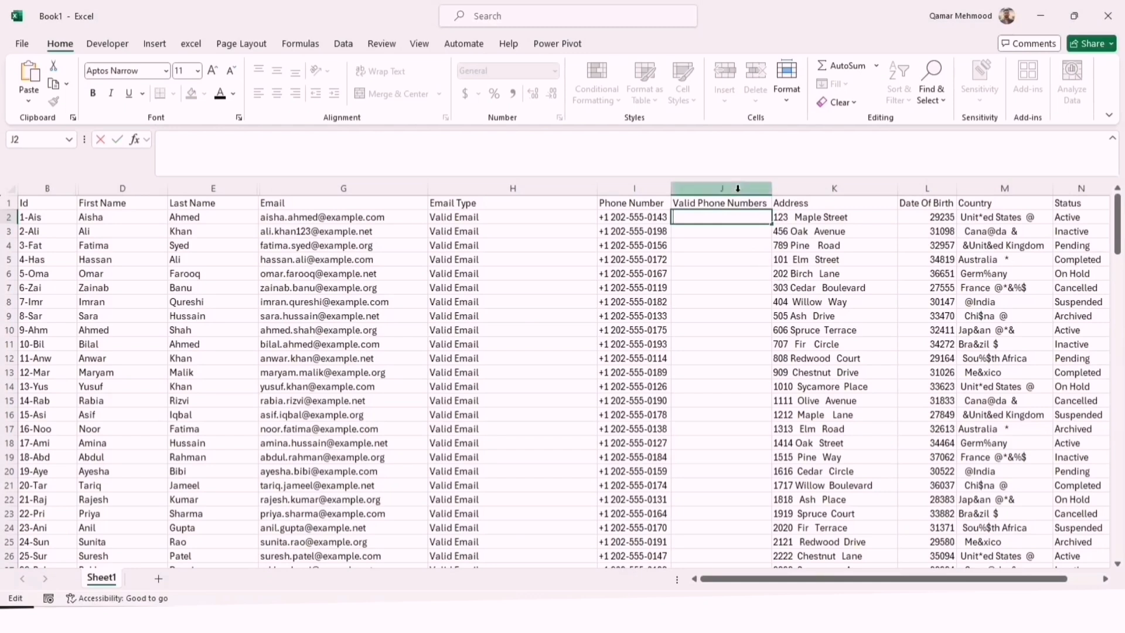
type("=text")
key("Tab")
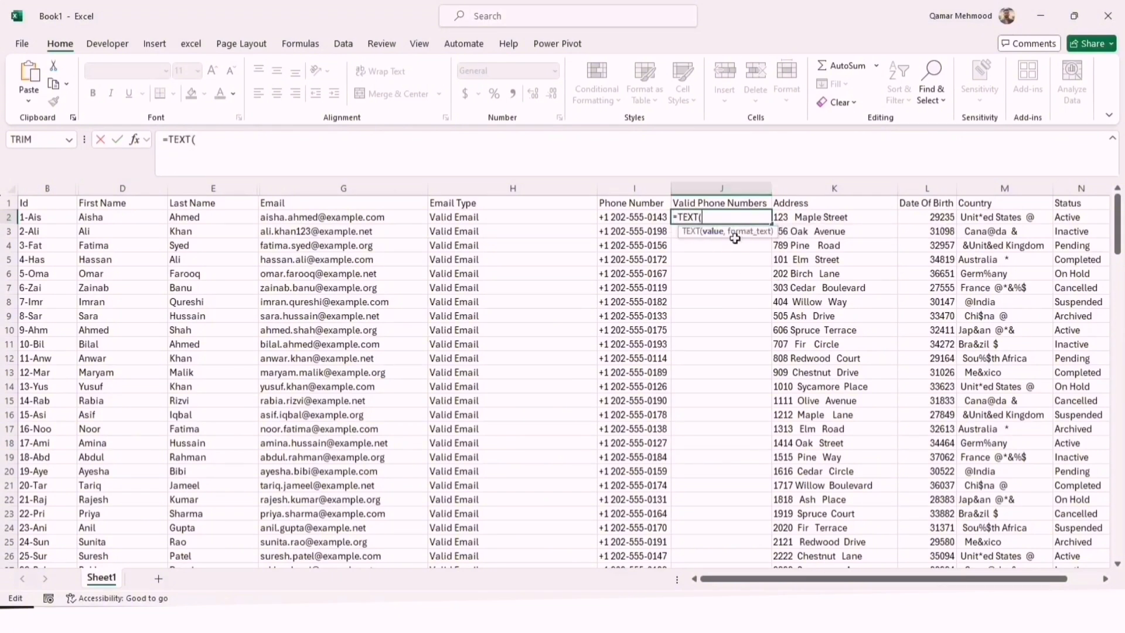
left_click(663, 218)
type(",")
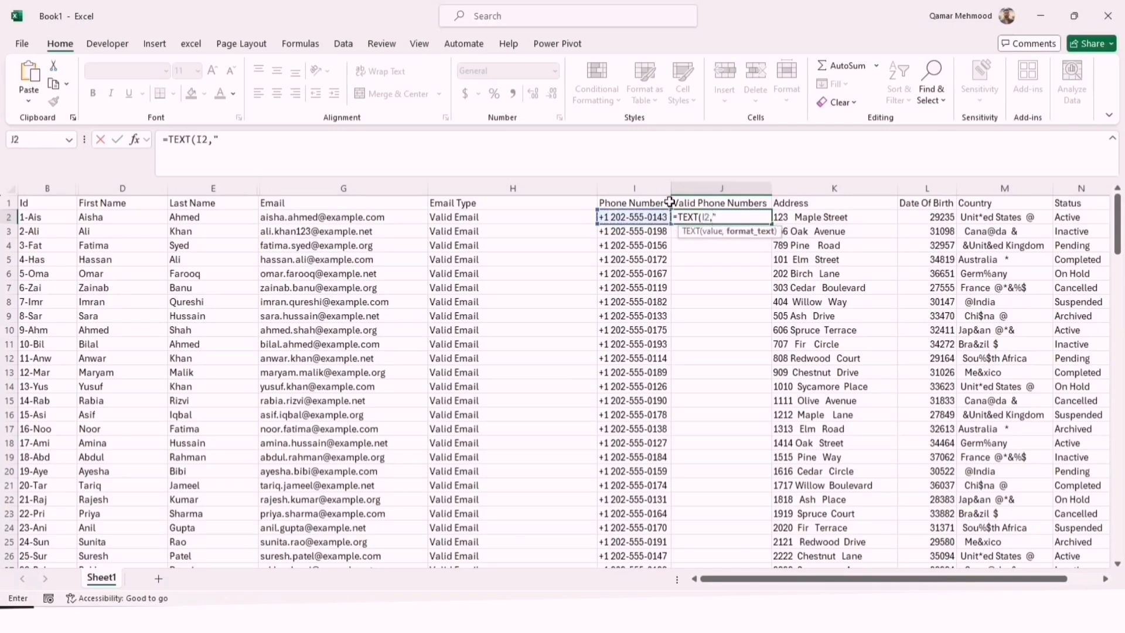
type("\"+1 000-000-0000")
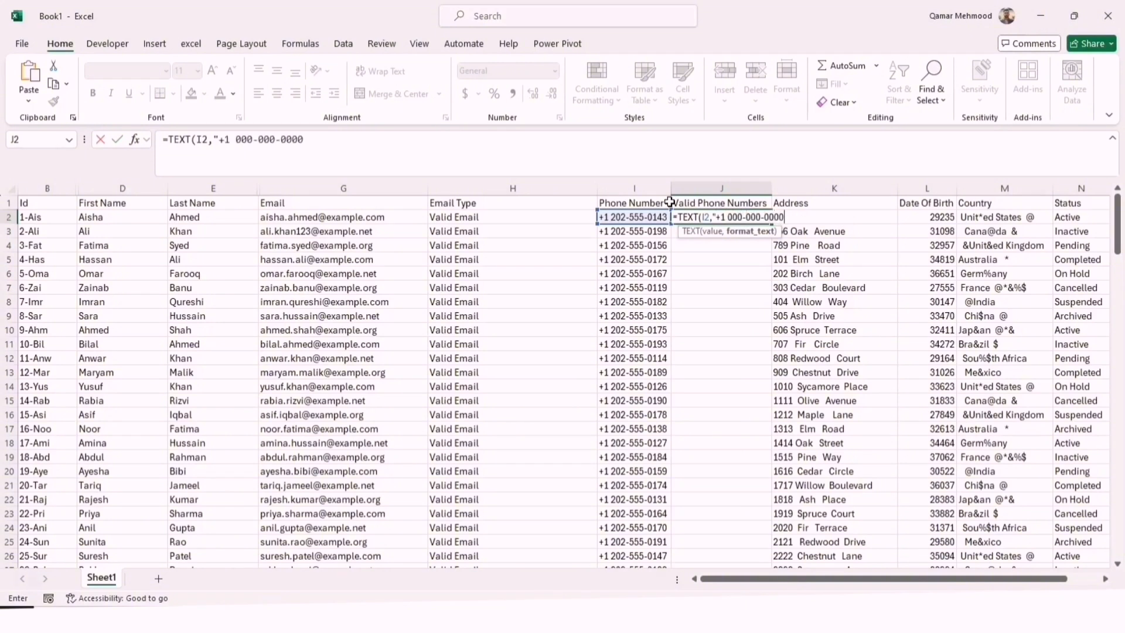
type("\")")
key("Return")
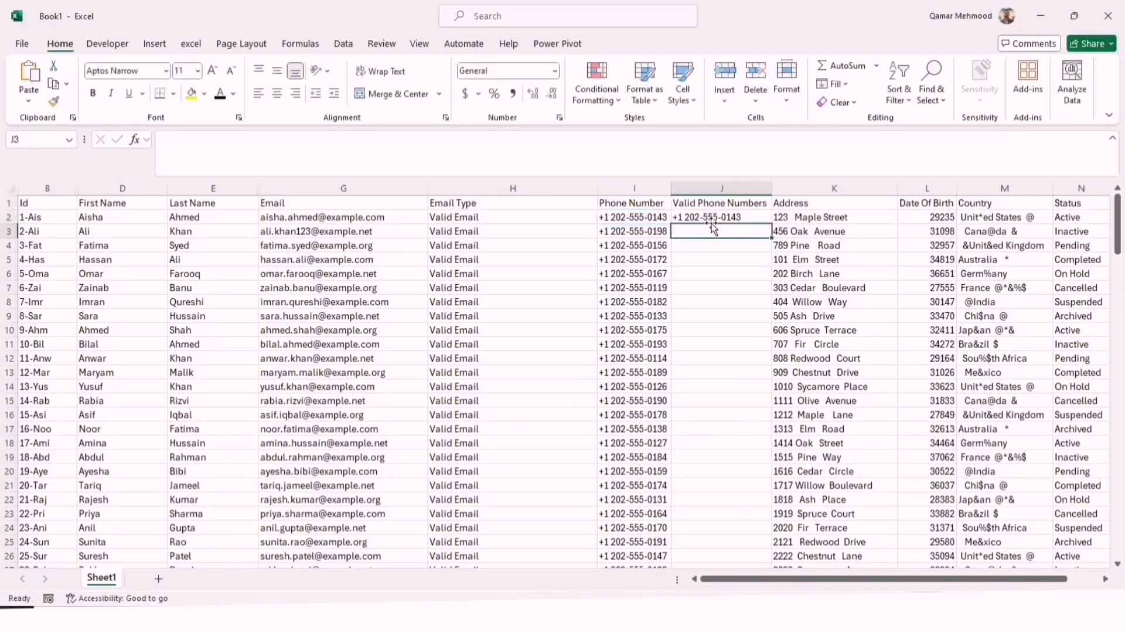
left_click(720, 216)
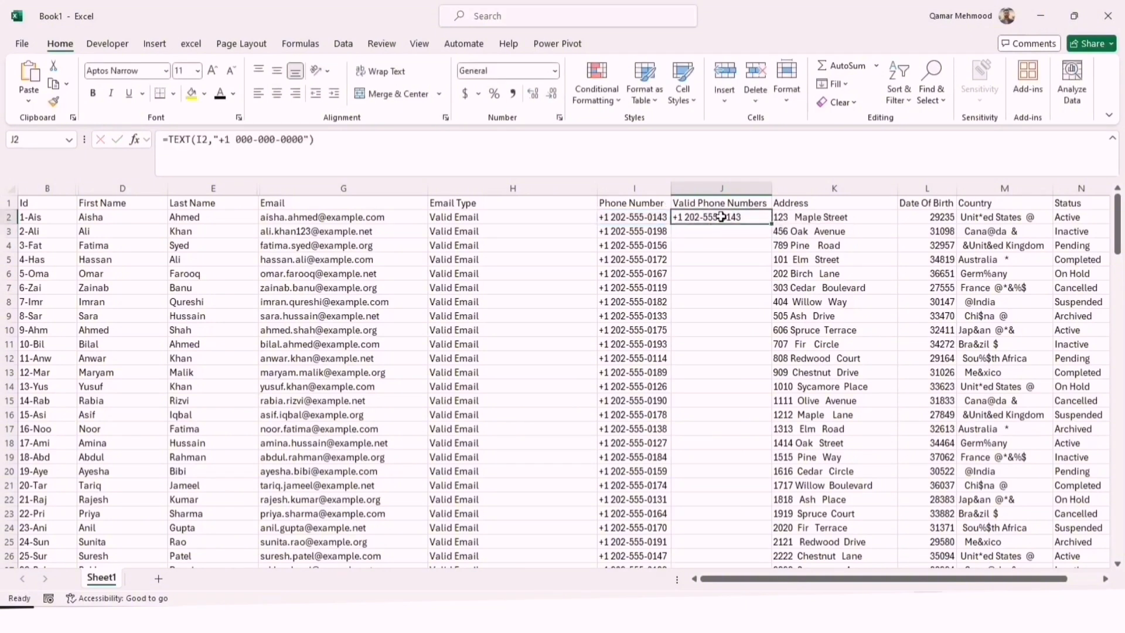
Fill the J2 phone formula down the Valid Phone Numbers column and hide the original Phone Number column I
double_click(771, 226)
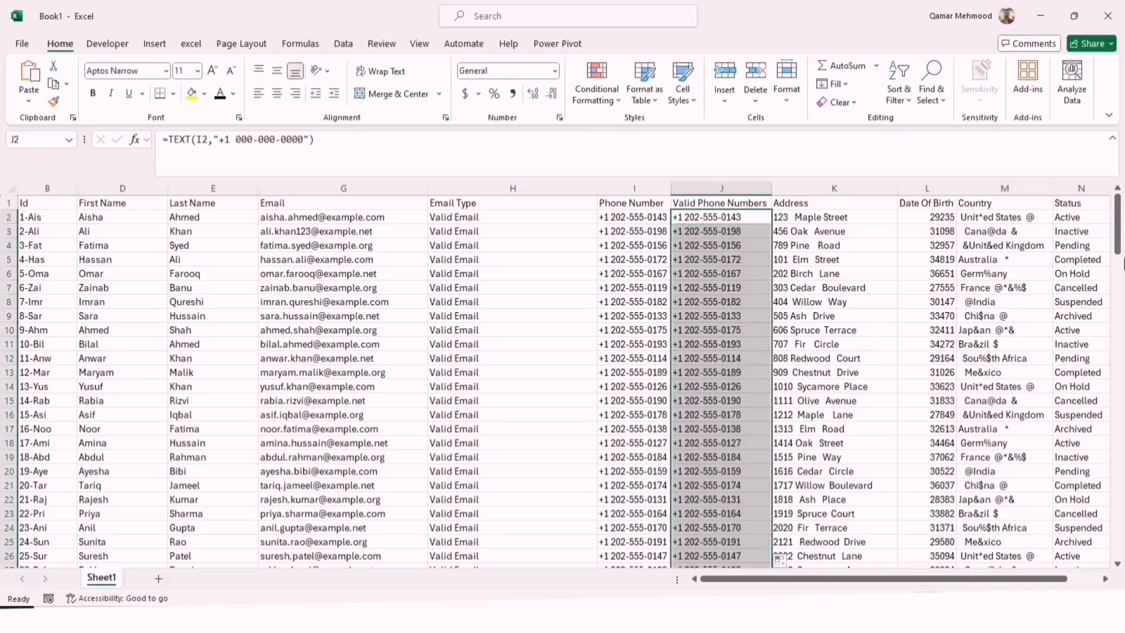
left_click_drag(1122, 263, 1099, 219)
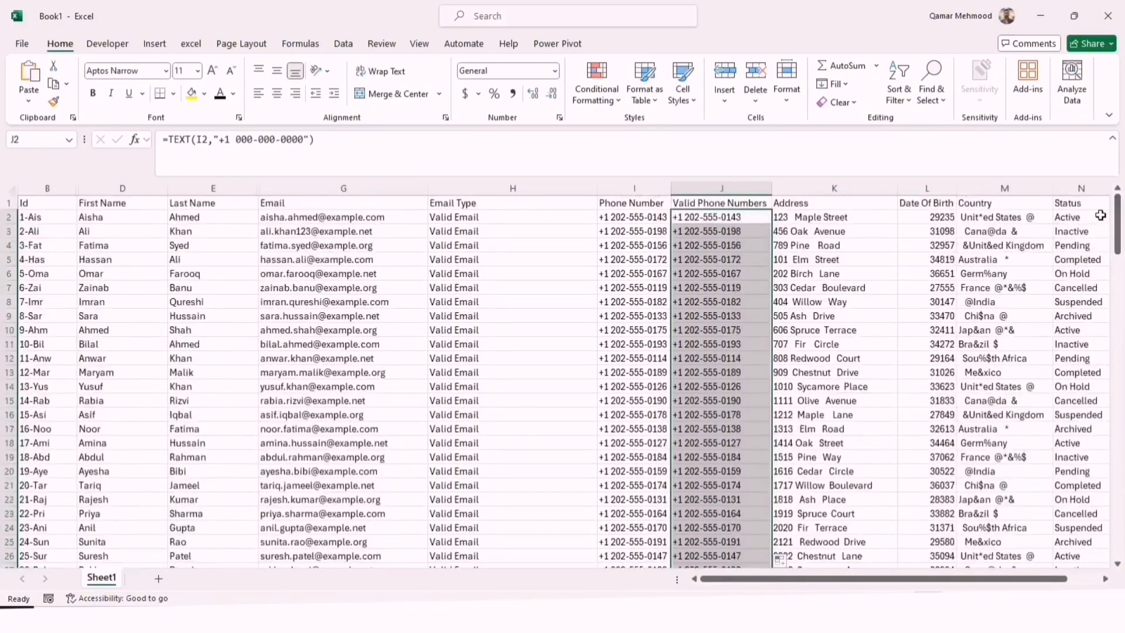
left_click(632, 185)
right_click(634, 186)
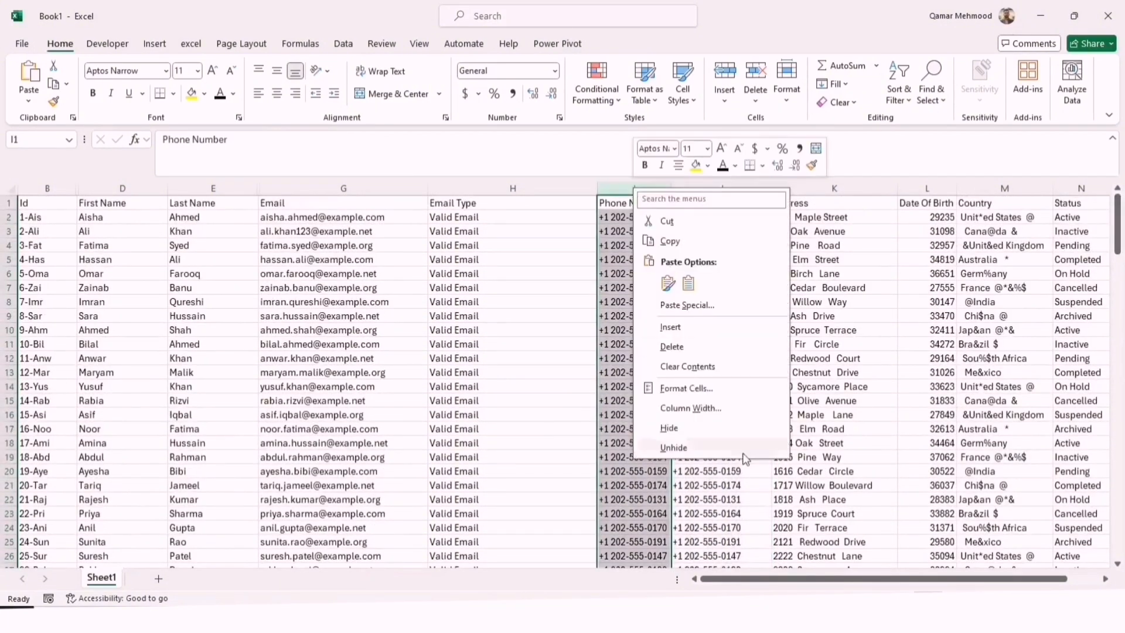
left_click(668, 428)
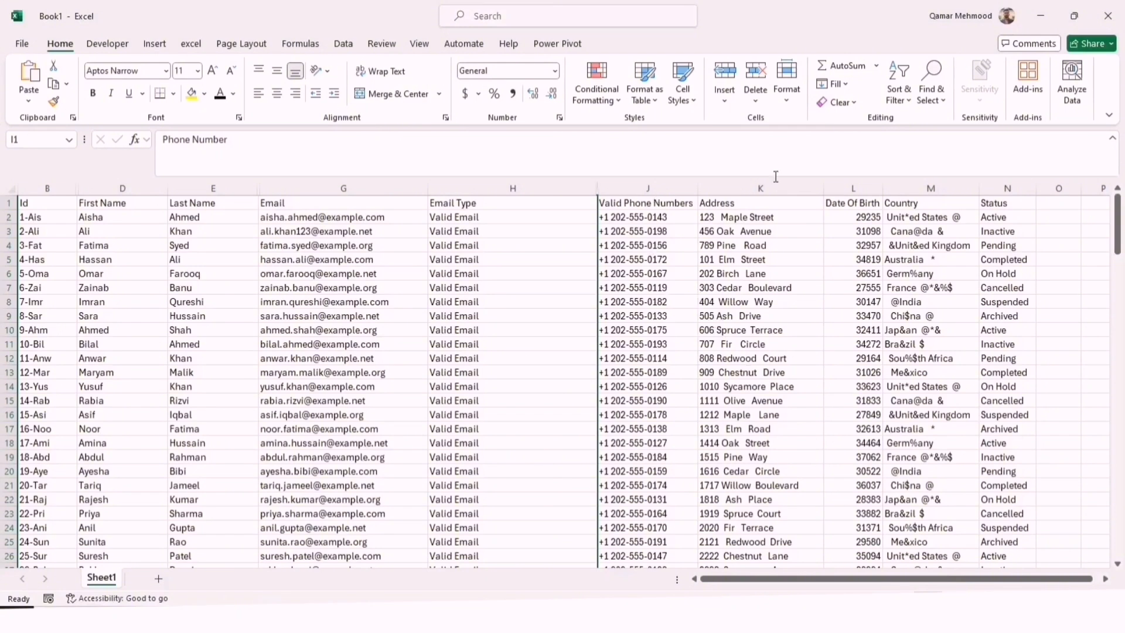
Insert a blank column between Address and Date Of Birth
left_click(862, 187)
right_click(864, 189)
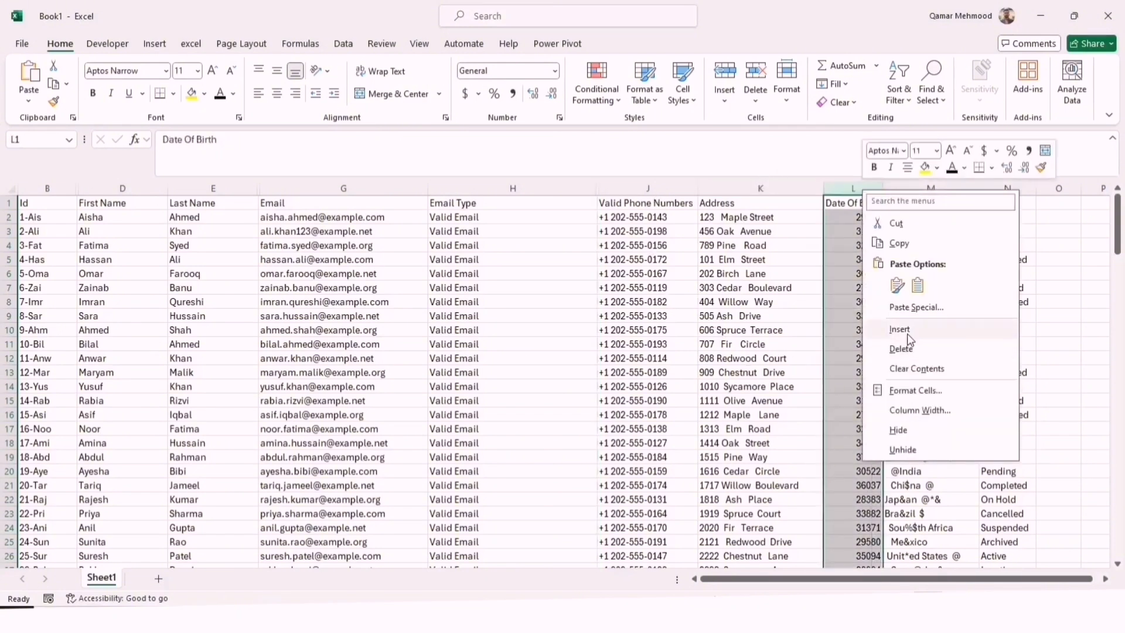
left_click(906, 333)
left_click(755, 228)
left_click(762, 314)
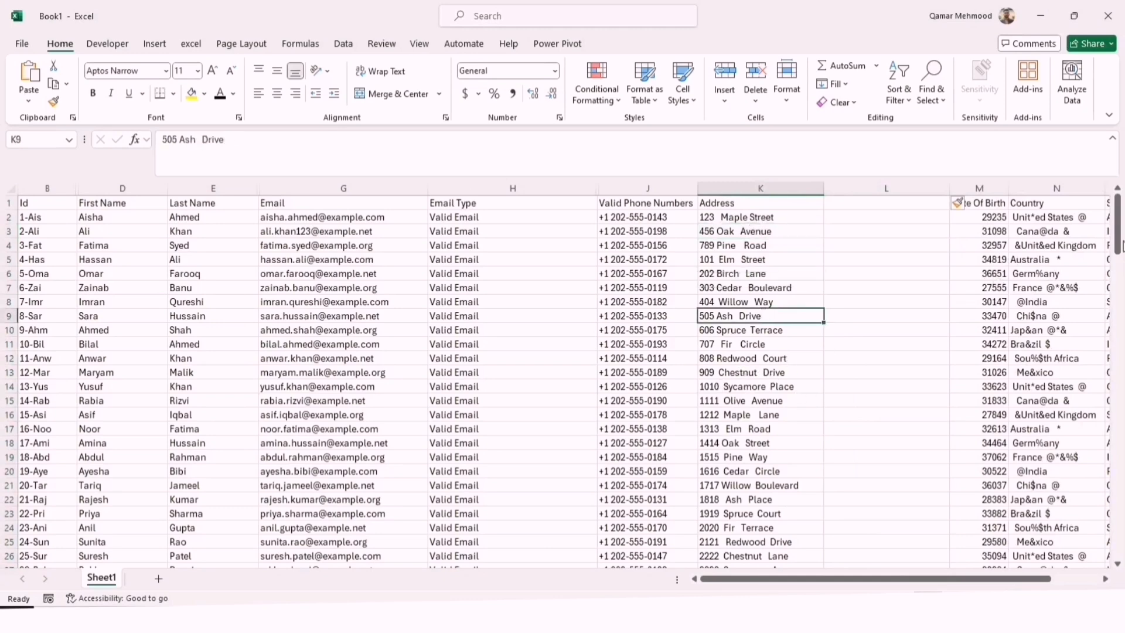
Remove an extra space from the address text in K41
left_click_drag(1120, 246, 1121, 304)
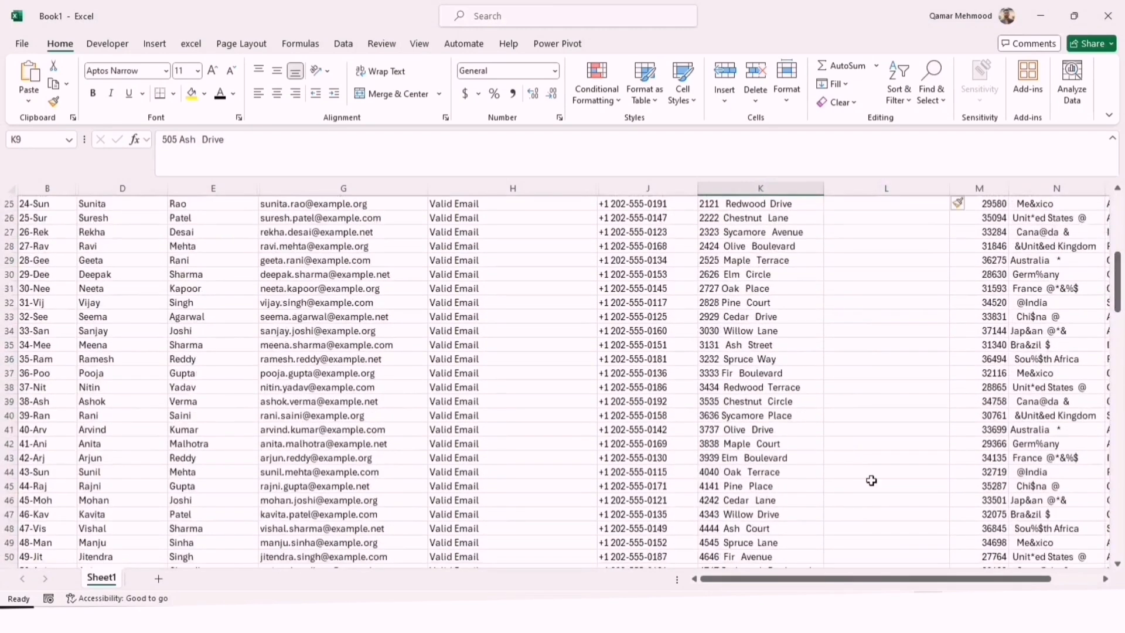
double_click(753, 432)
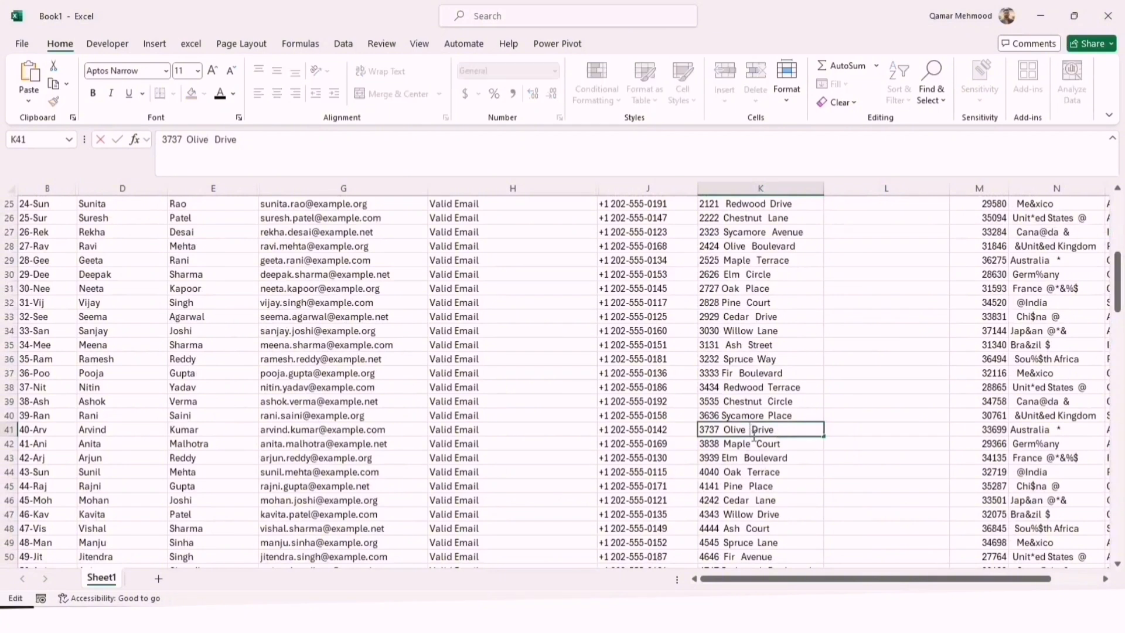
key("BackSpace")
left_click(831, 274)
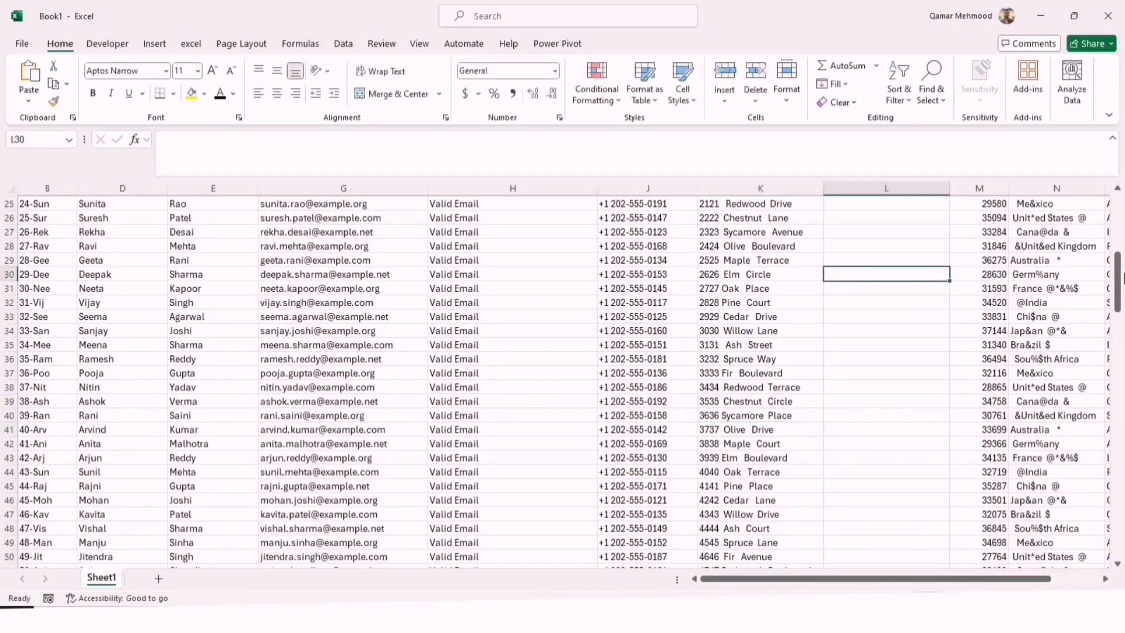
left_click_drag(1117, 282, 1120, 177)
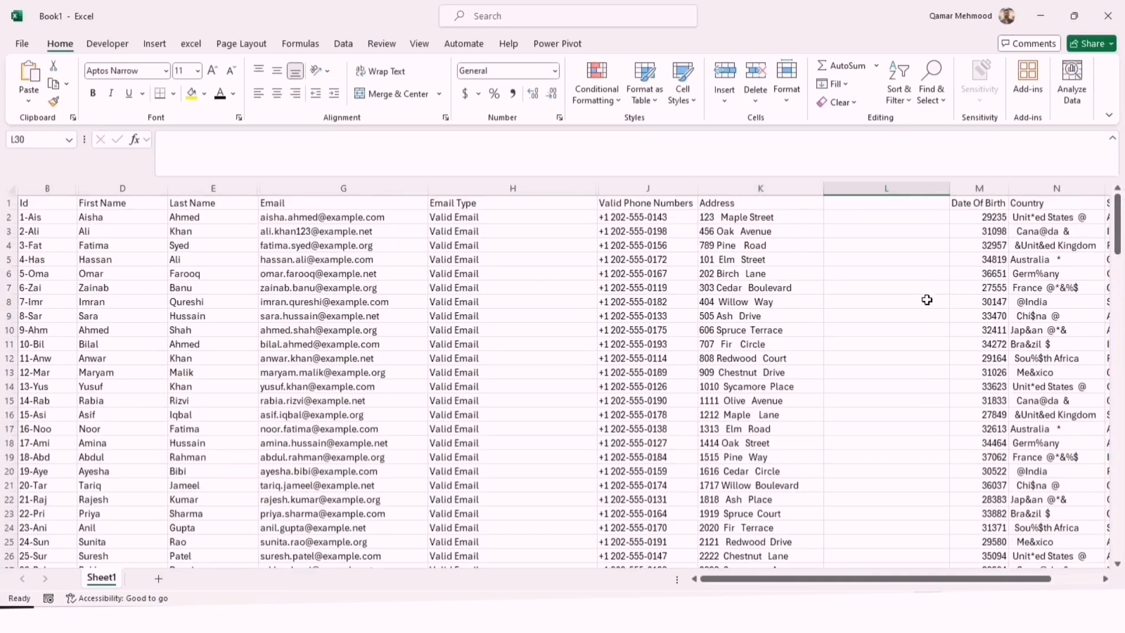
Enter the header "Valid Address" in L1
double_click(838, 205)
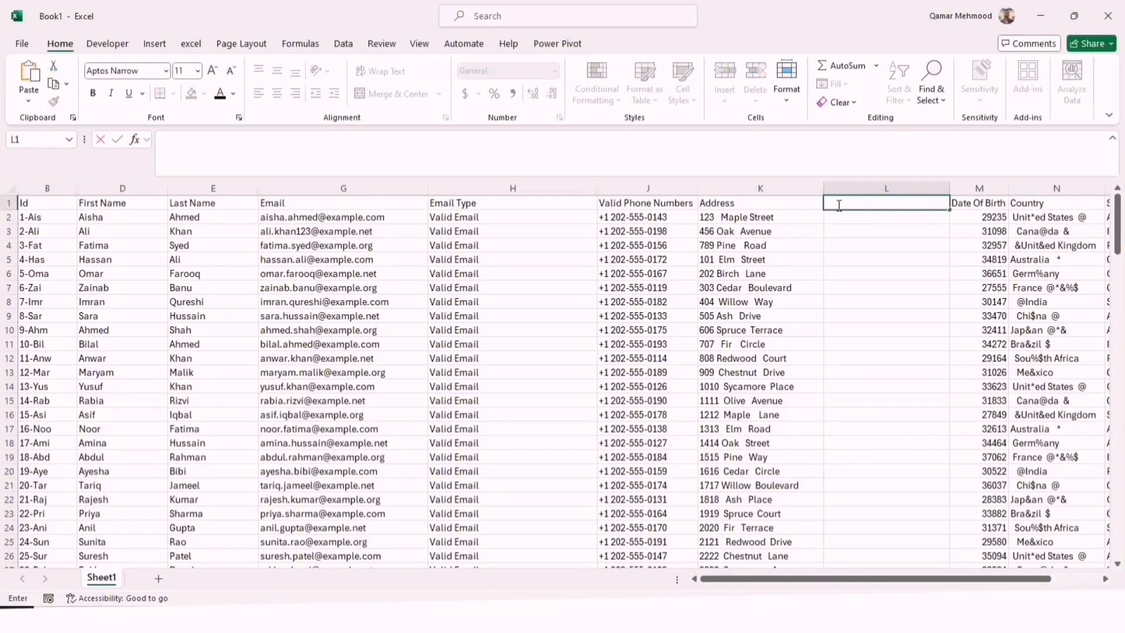
type("Valid Address")
key("Return")
Enter =TRIM(K2) in L2 to strip extra spaces from the address and fill it down column L
double_click(860, 217)
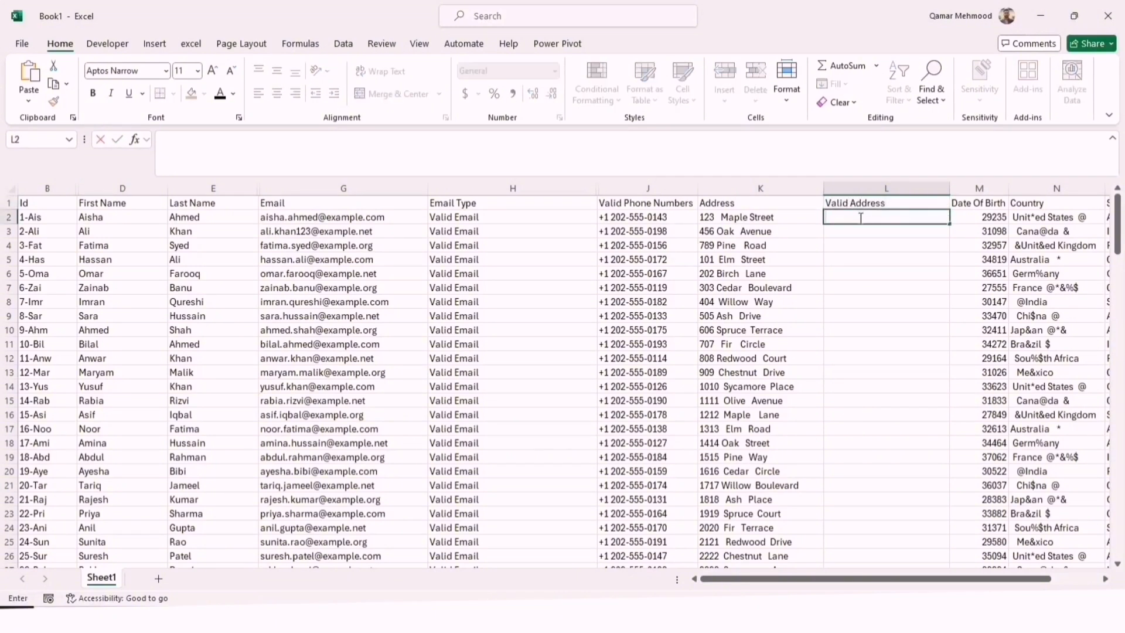
type("=")
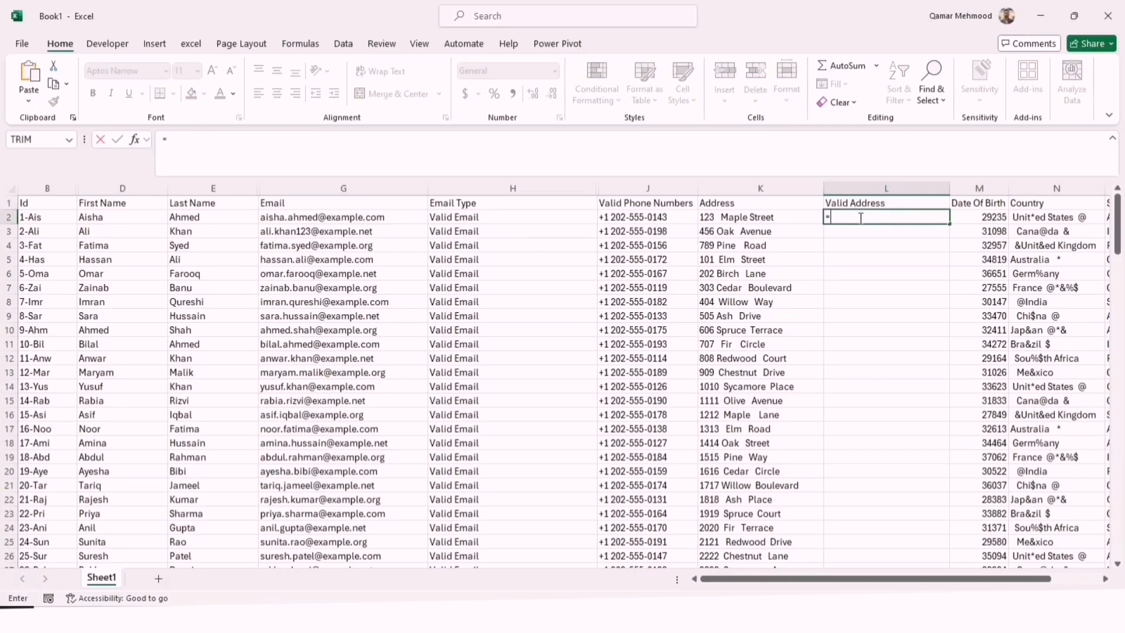
type("trim")
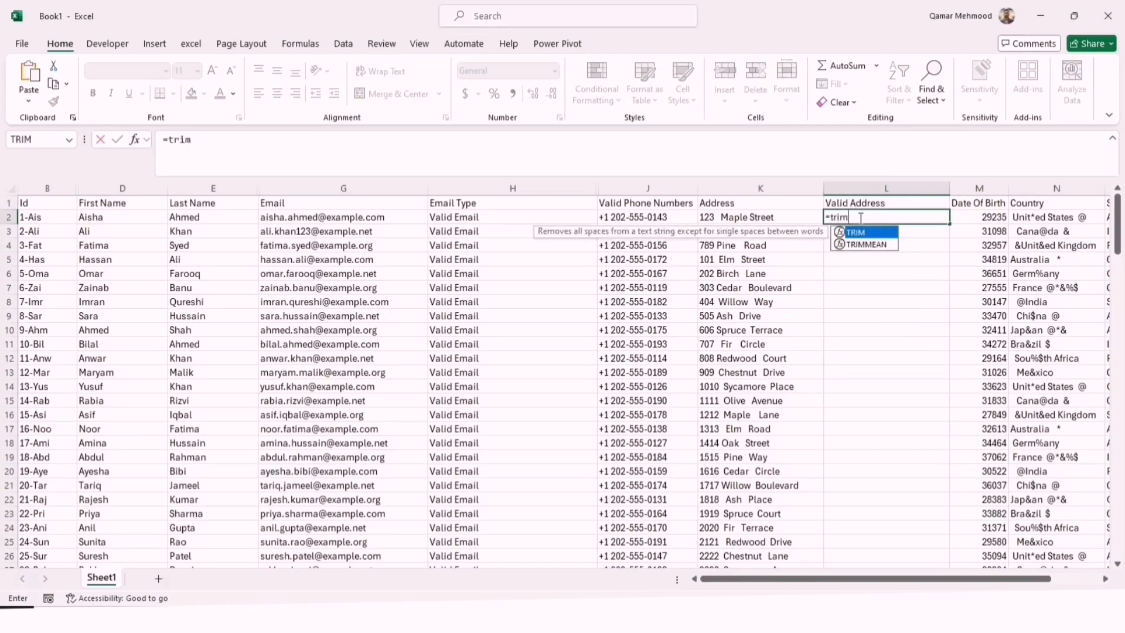
key("Tab")
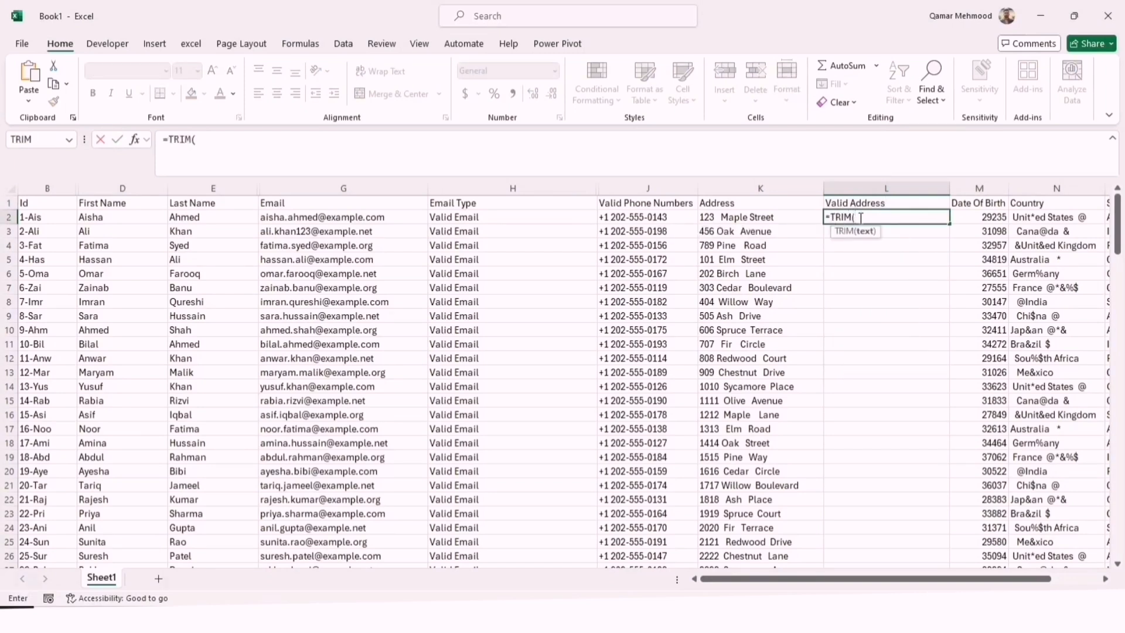
left_click(773, 218)
type(")")
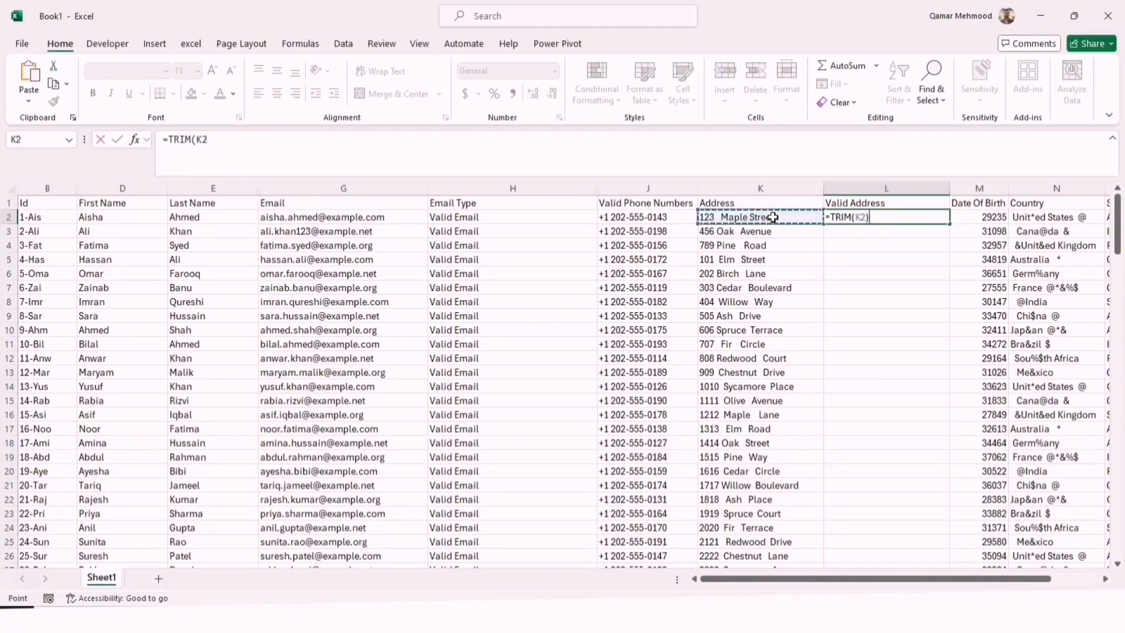
key("Return")
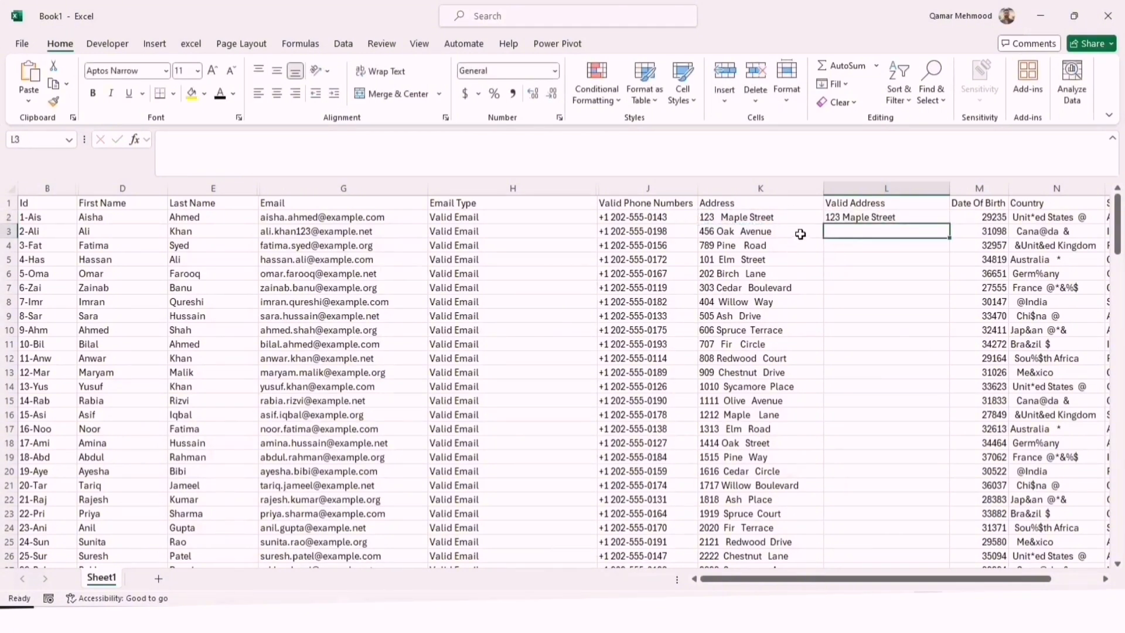
left_click(864, 219)
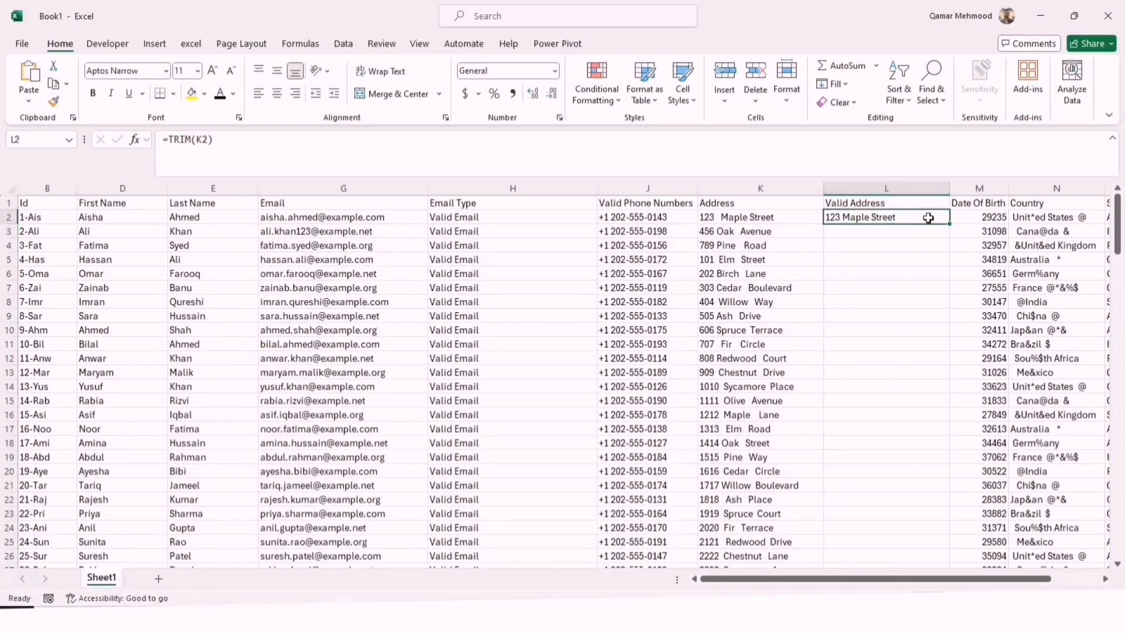
double_click(950, 225)
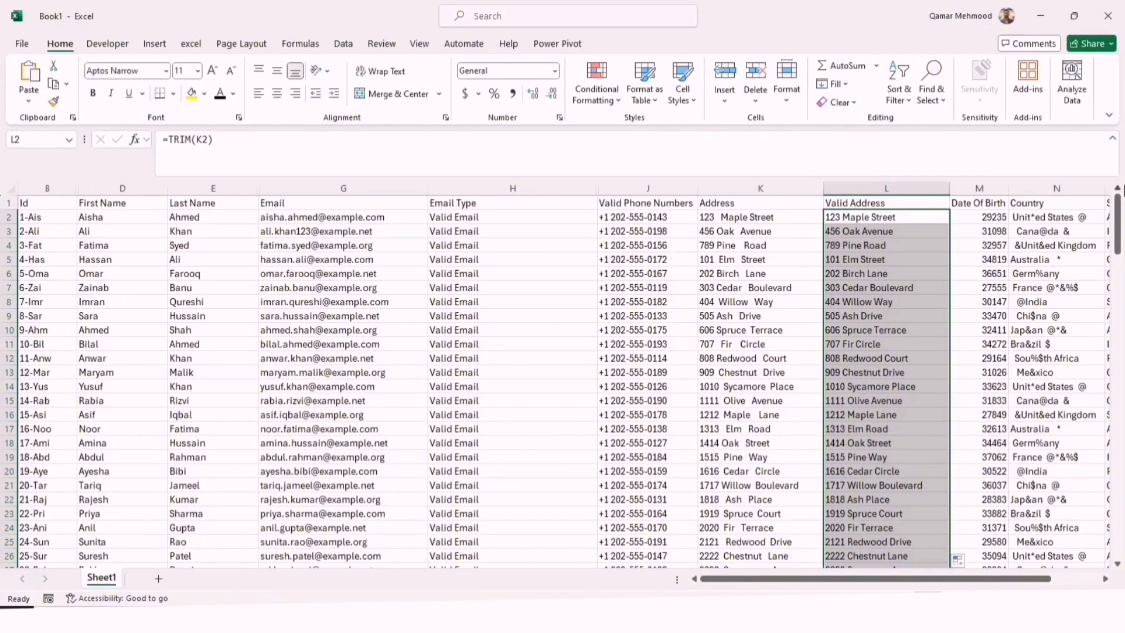
left_click_drag(1121, 211, 1087, 138)
Try to split column L with Text to Columns as delimited data, using only the space as delimiter and General format
left_click(870, 186)
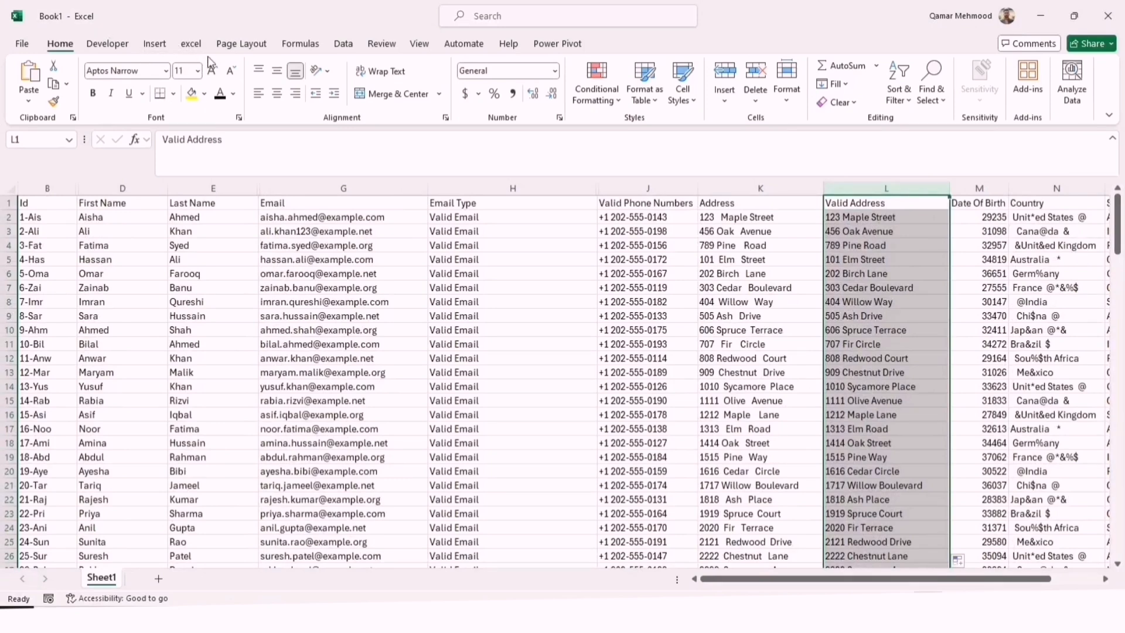
left_click(354, 46)
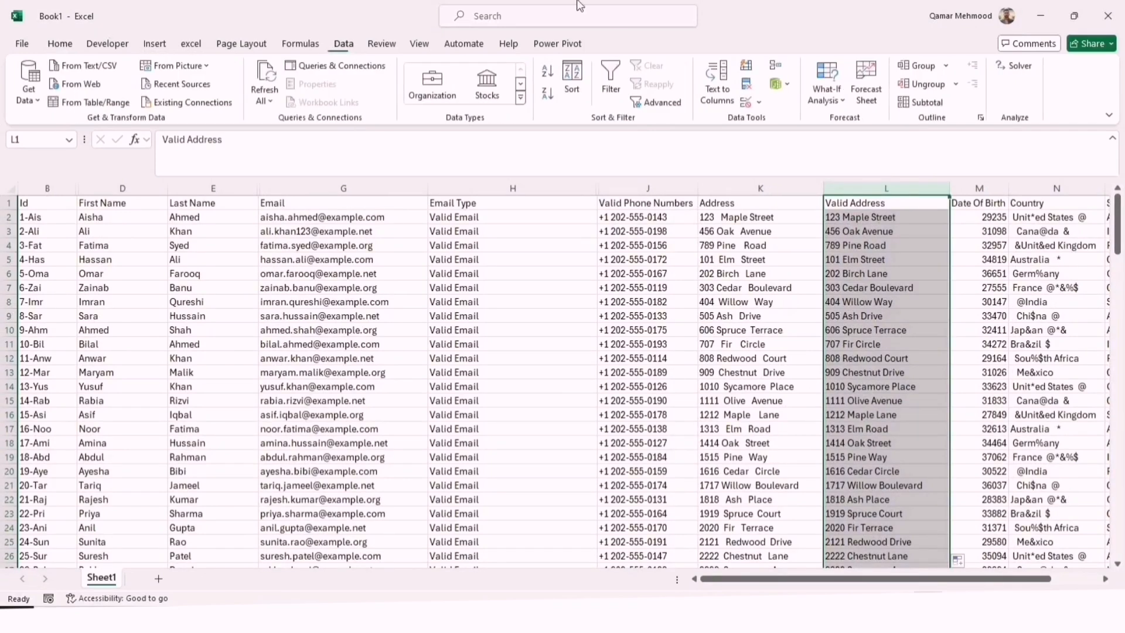
left_click(716, 106)
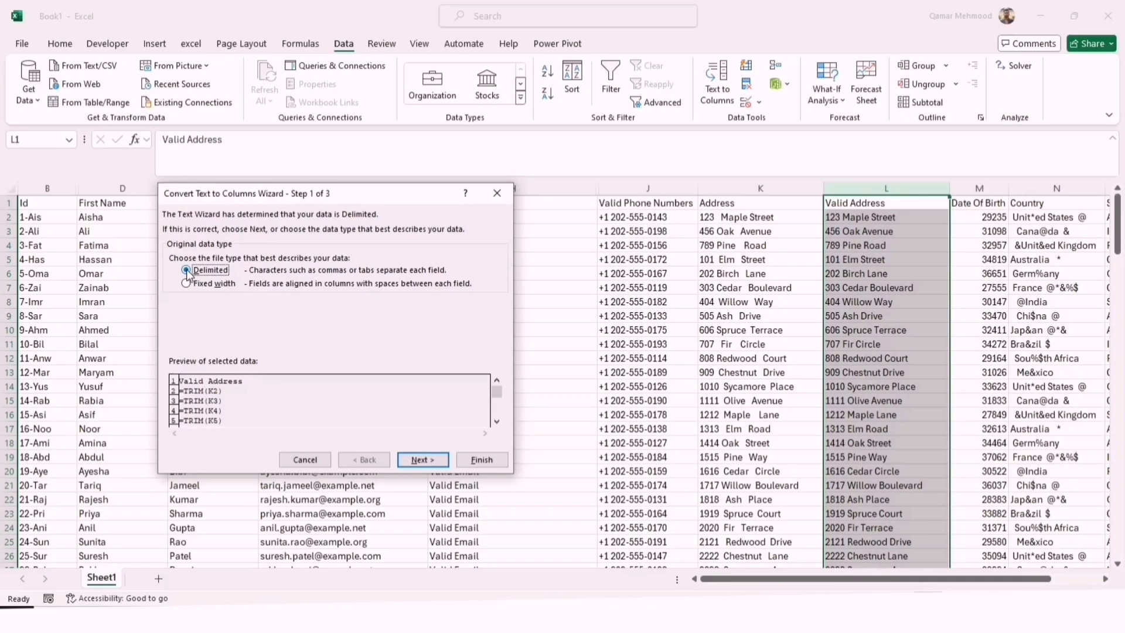
left_click(431, 463)
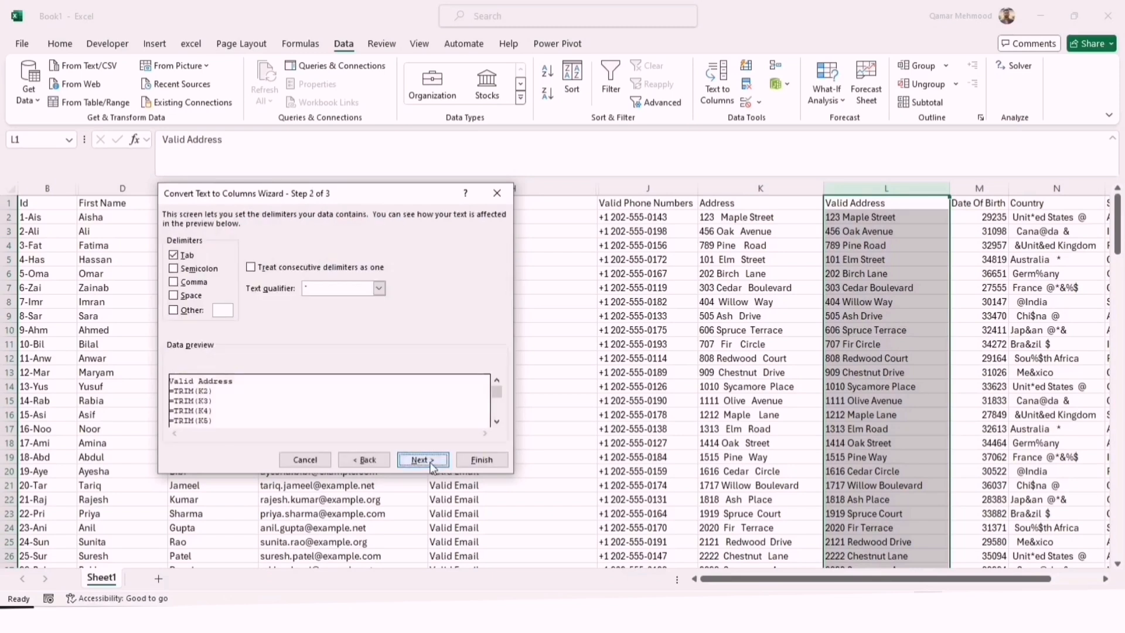
left_click(194, 295)
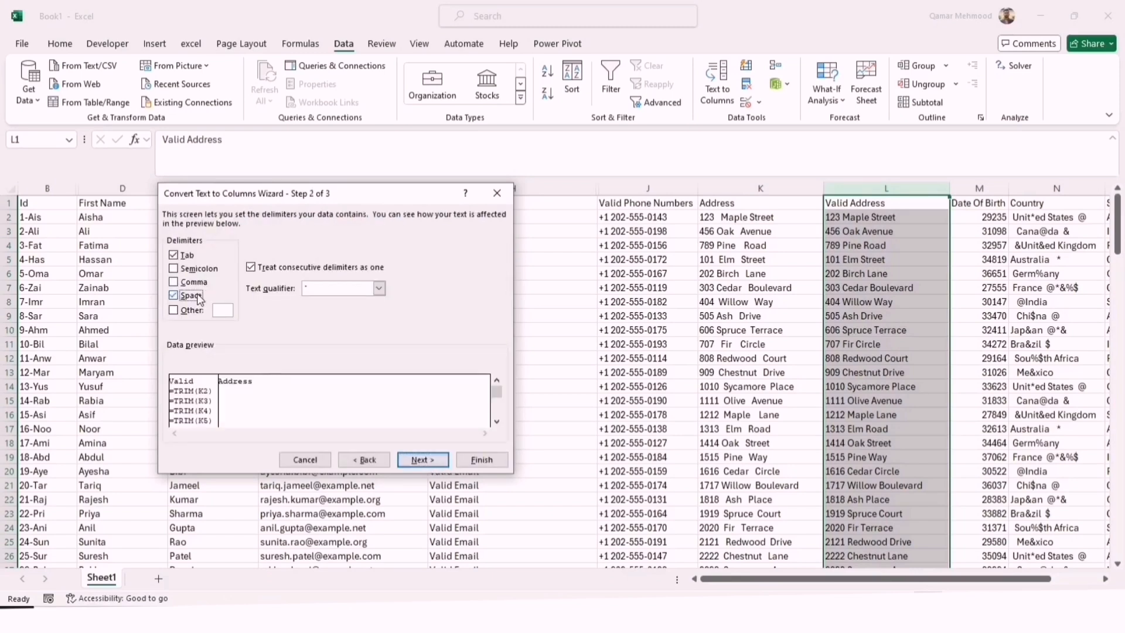
left_click(174, 255)
left_click(421, 460)
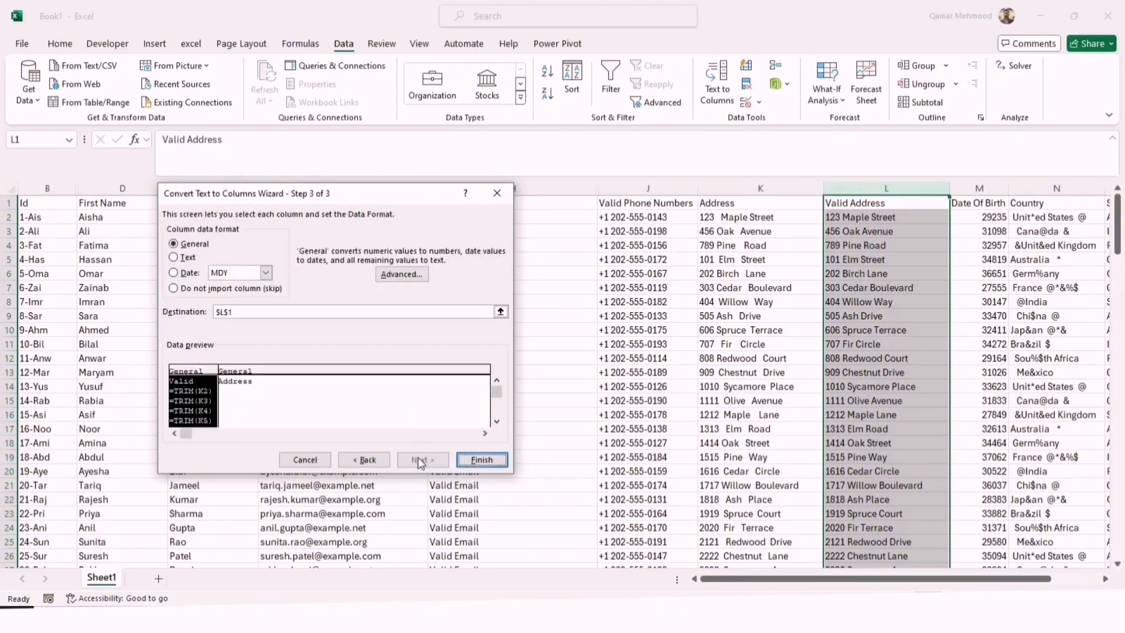
left_click(494, 459)
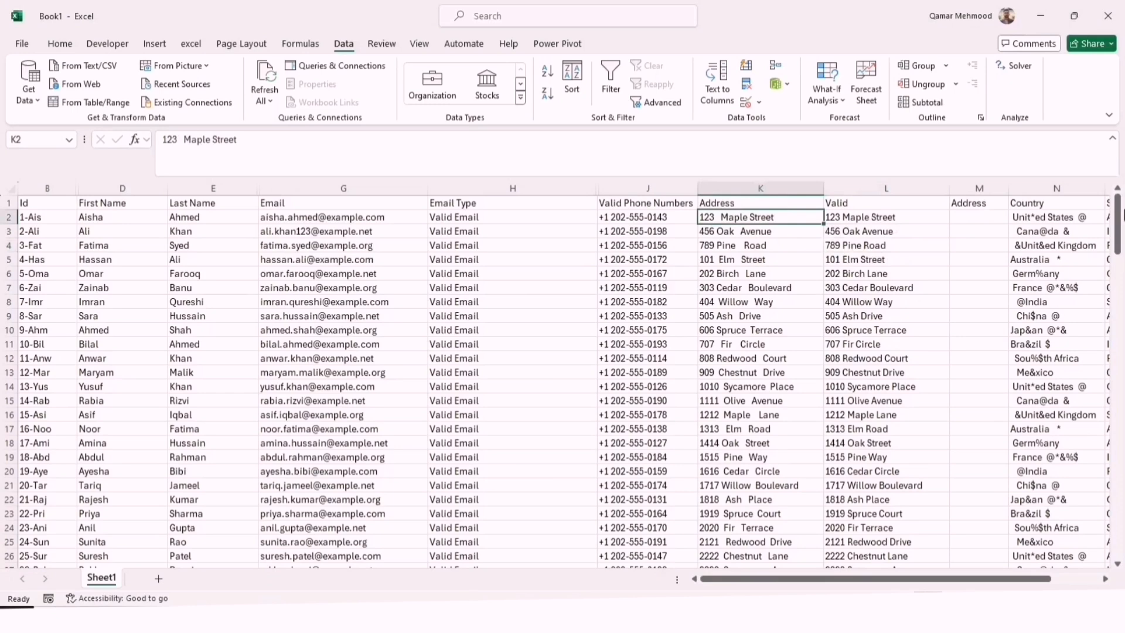
Change the L2 formula to =PROPER(TRIM(K2)) and fill it down column L
left_click_drag(1121, 247, 1099, 179)
left_click(867, 217)
double_click(868, 217)
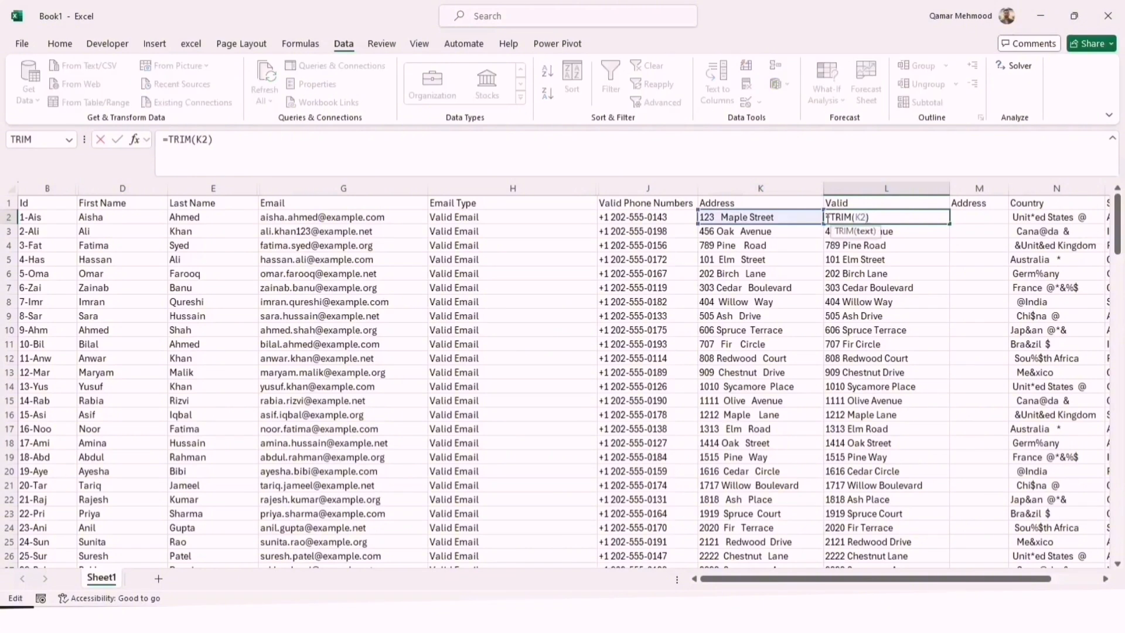
type("Proper")
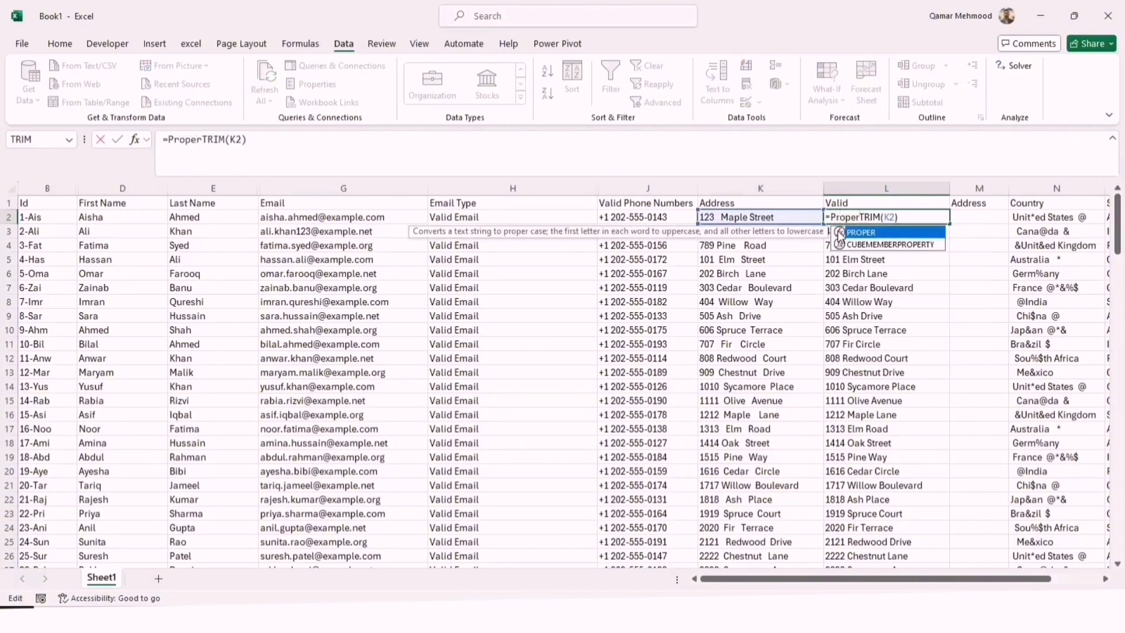
type("(")
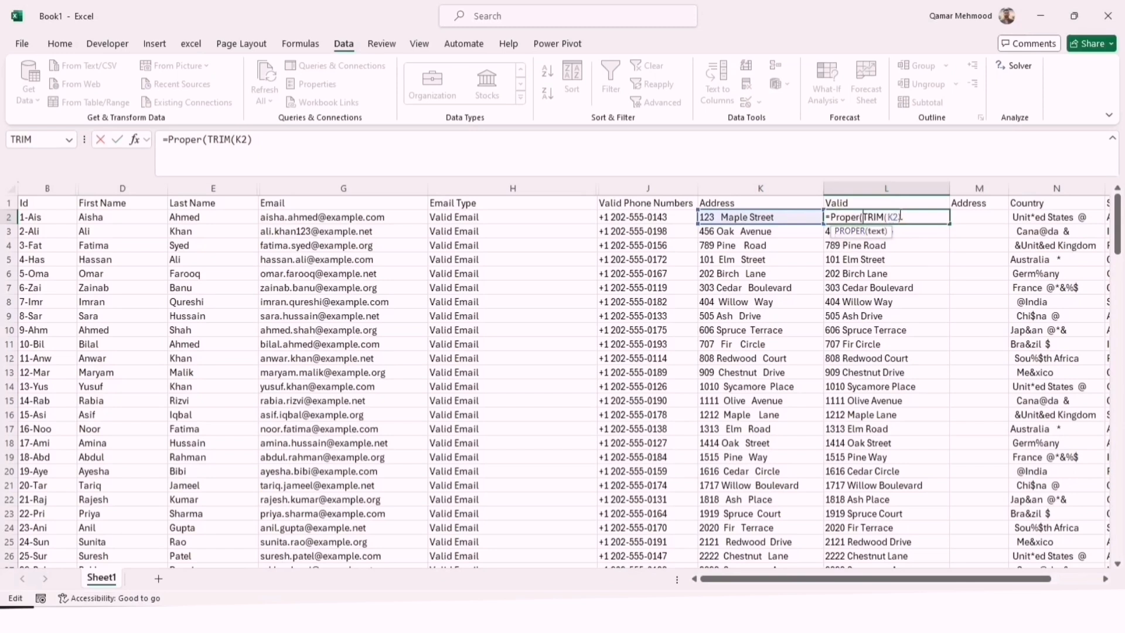
left_click(902, 217)
type(")")
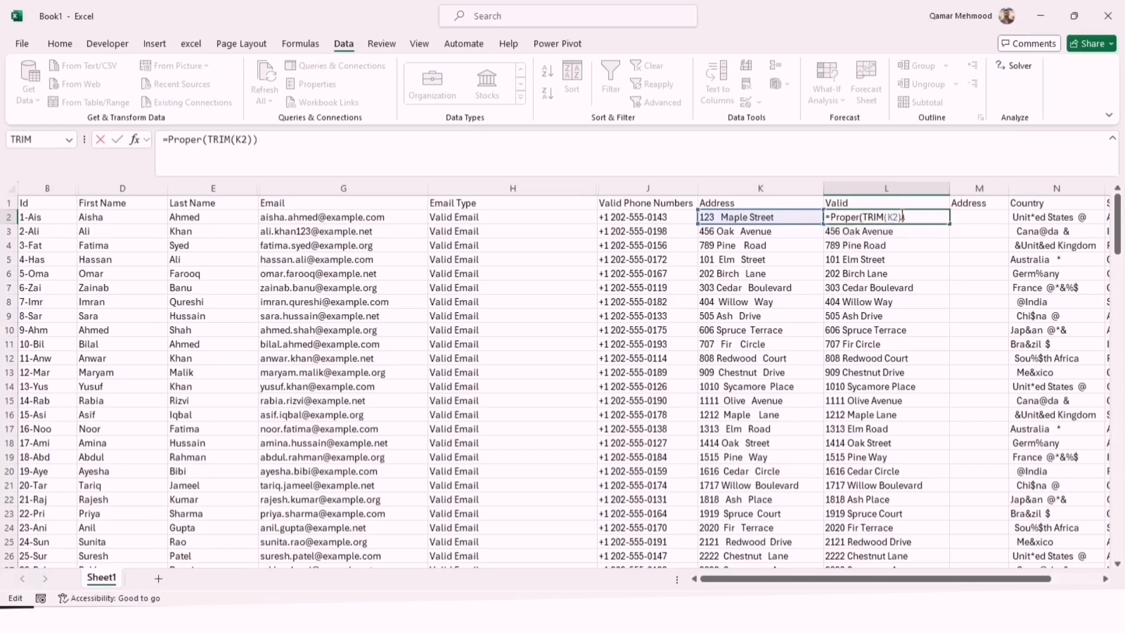
key("Return")
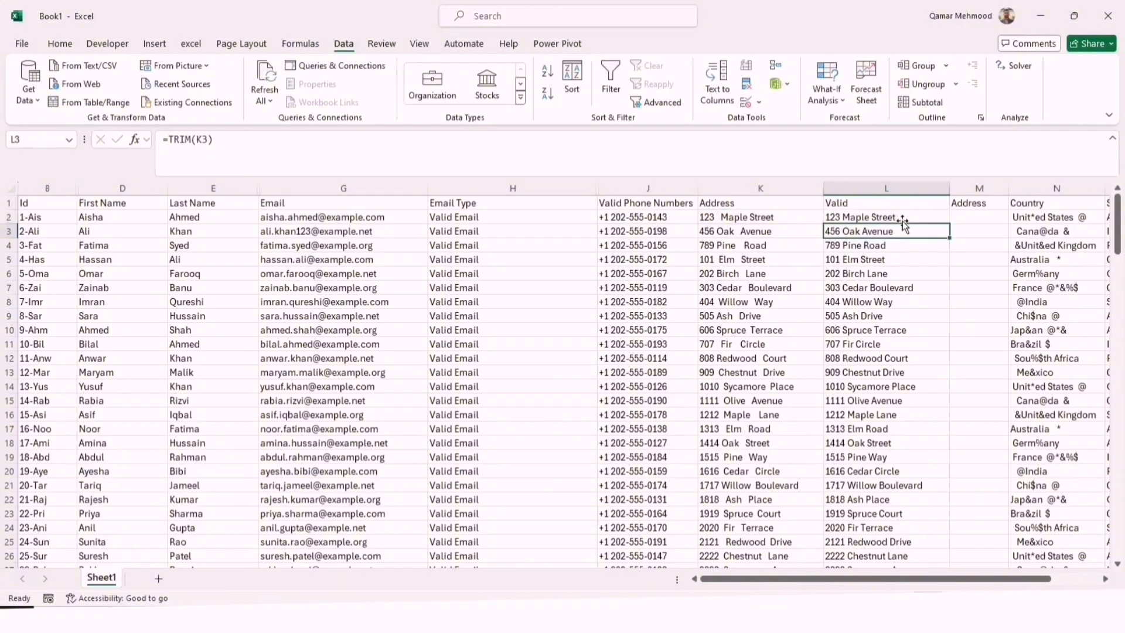
left_click(902, 220)
left_click(902, 216)
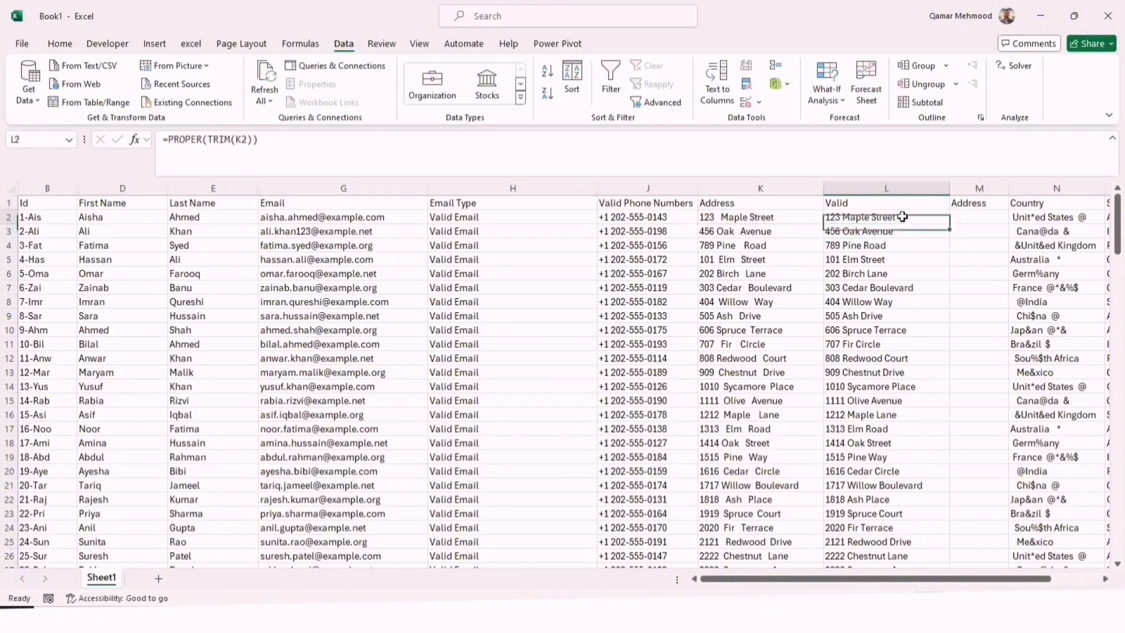
double_click(949, 225)
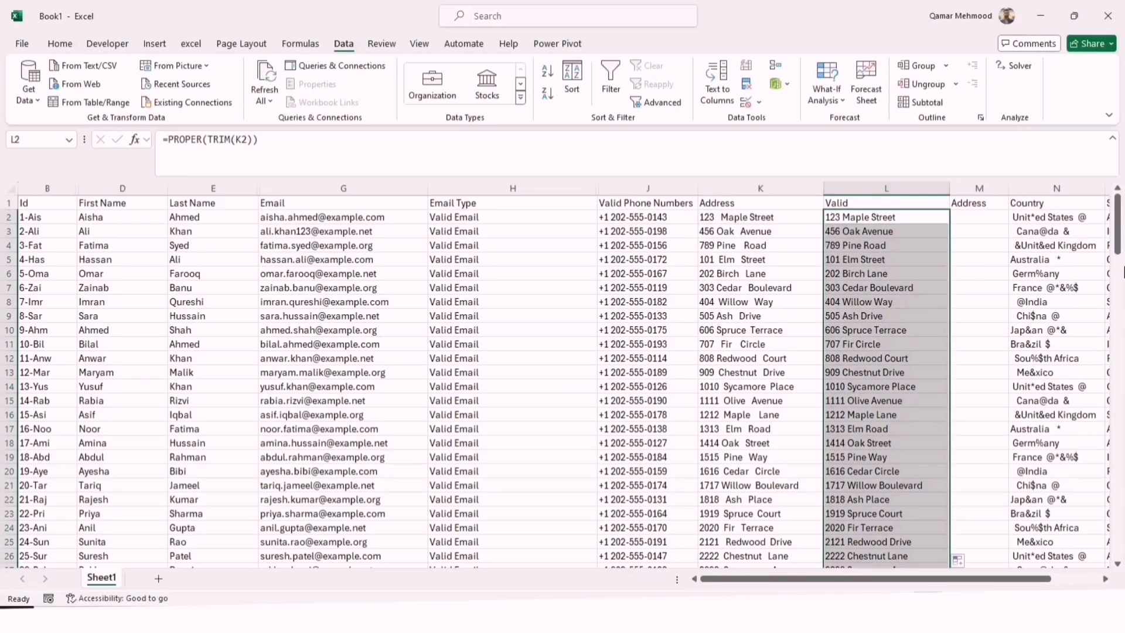
left_click_drag(1122, 272, 1053, 222)
Rename the L1 header to "Valid address" and hide the original Address column K
double_click(861, 204)
type("address")
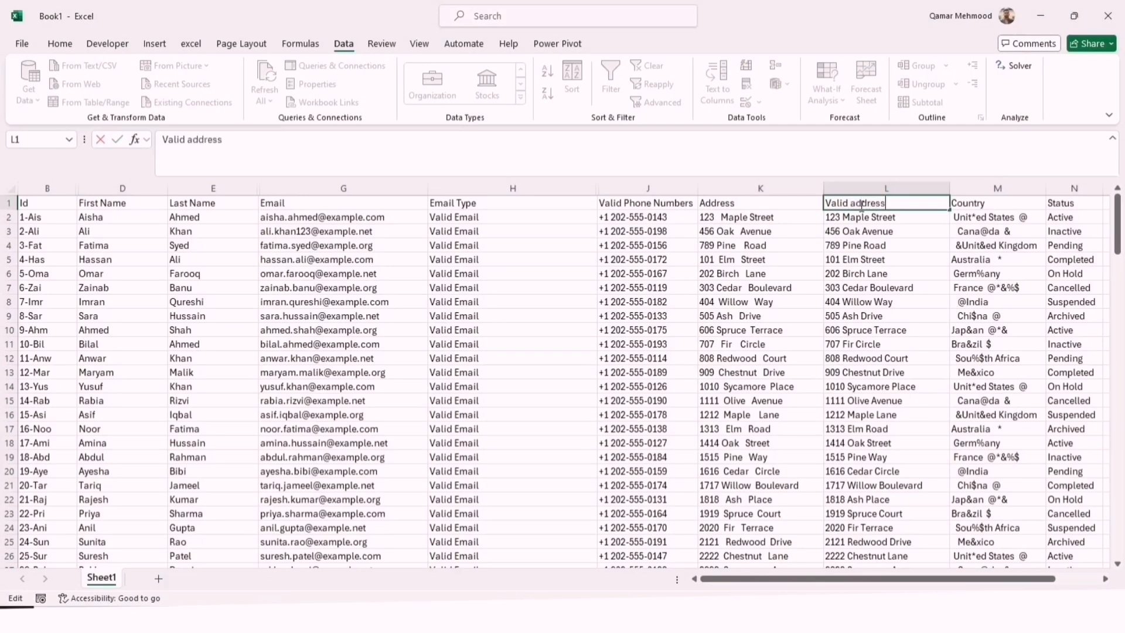
key("Return")
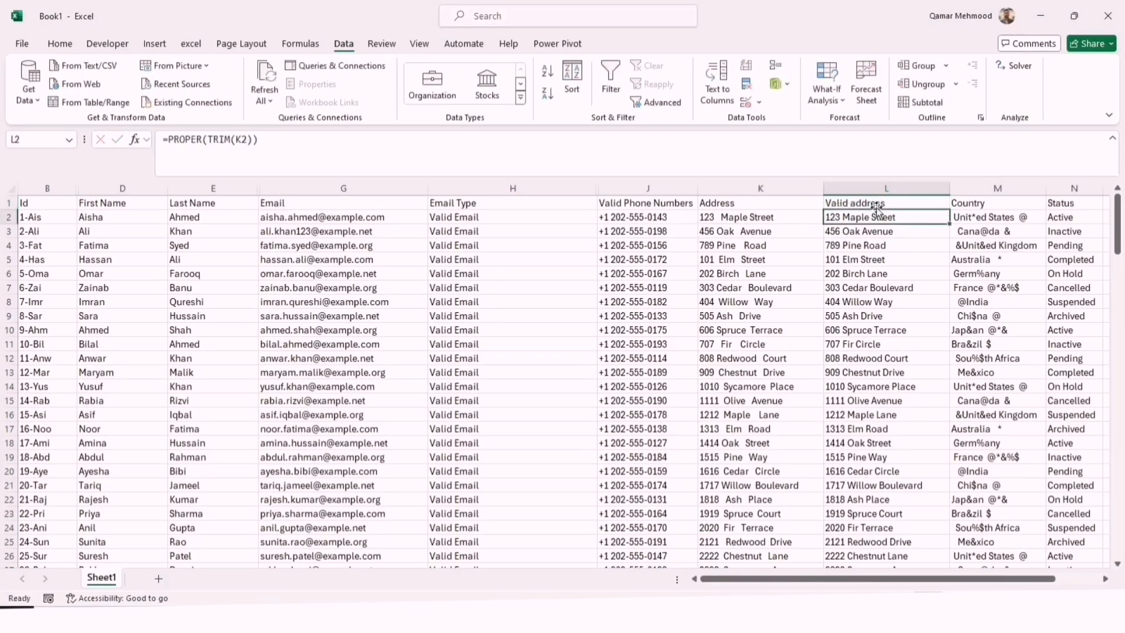
right_click(795, 185)
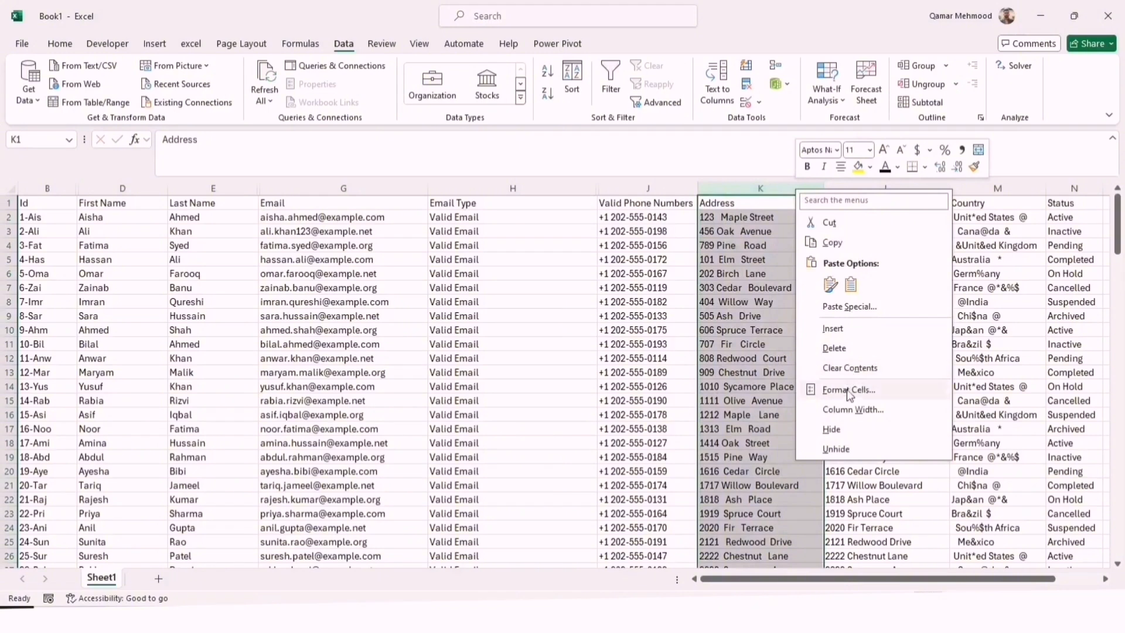
left_click(833, 429)
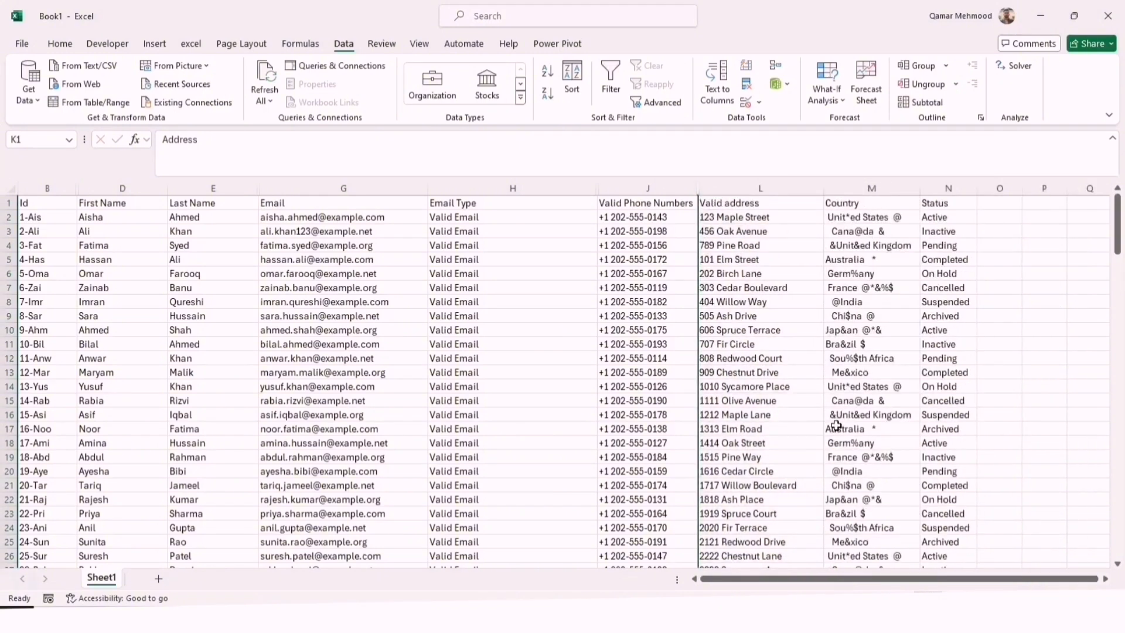
Insert a new column before Status and enter "Country" as its header in N1
left_click(875, 185)
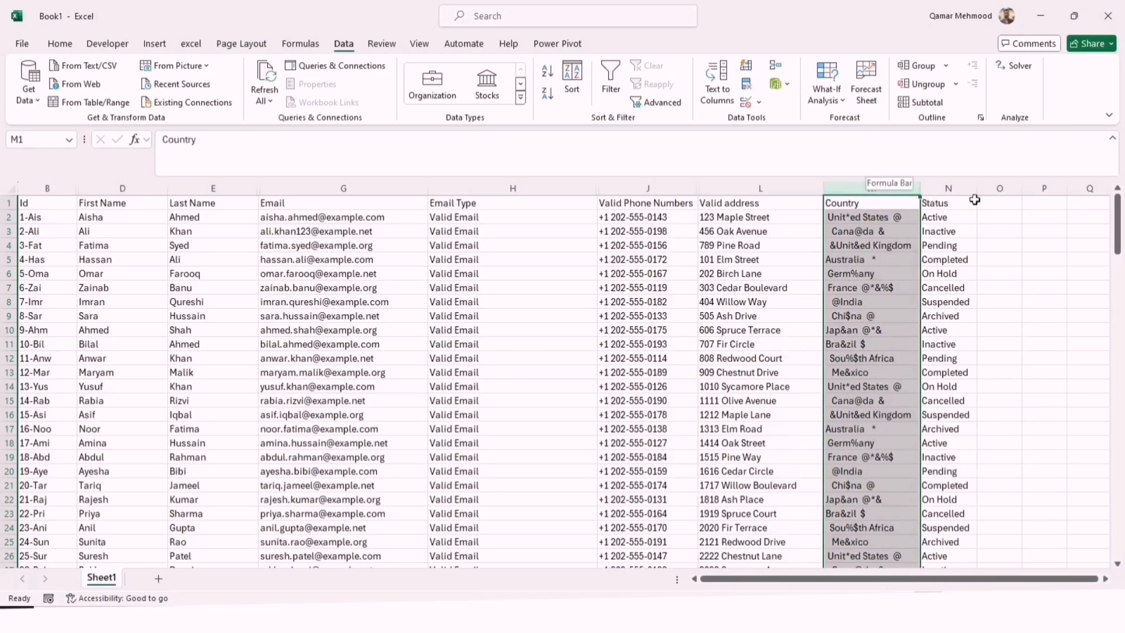
right_click(948, 188)
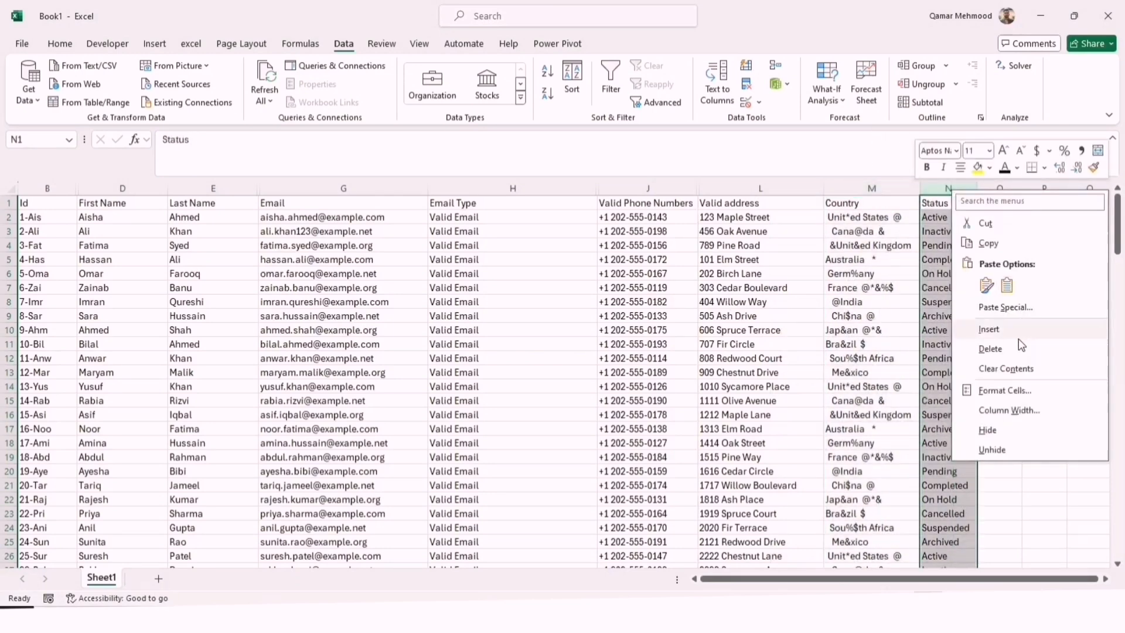
left_click(1018, 334)
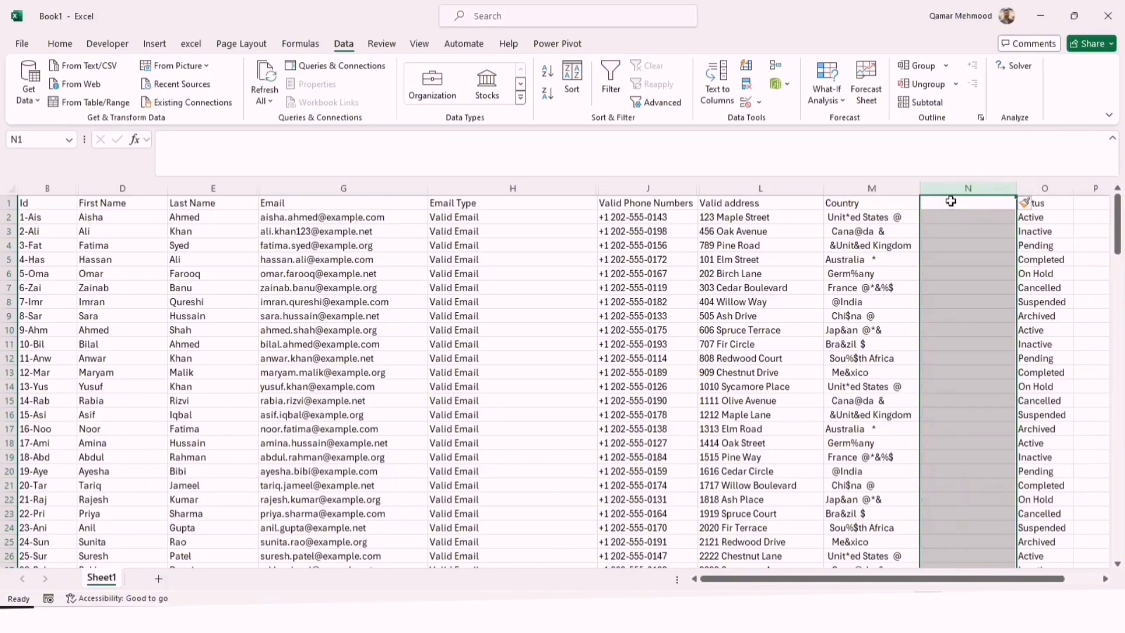
left_click(951, 201)
type("Country")
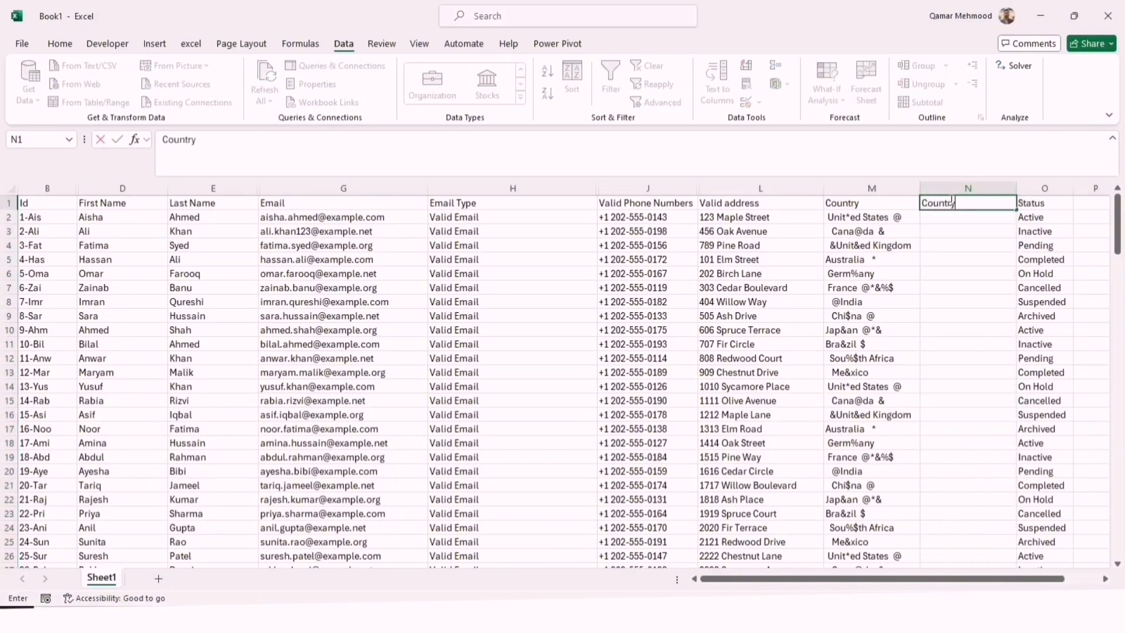
key("Return")
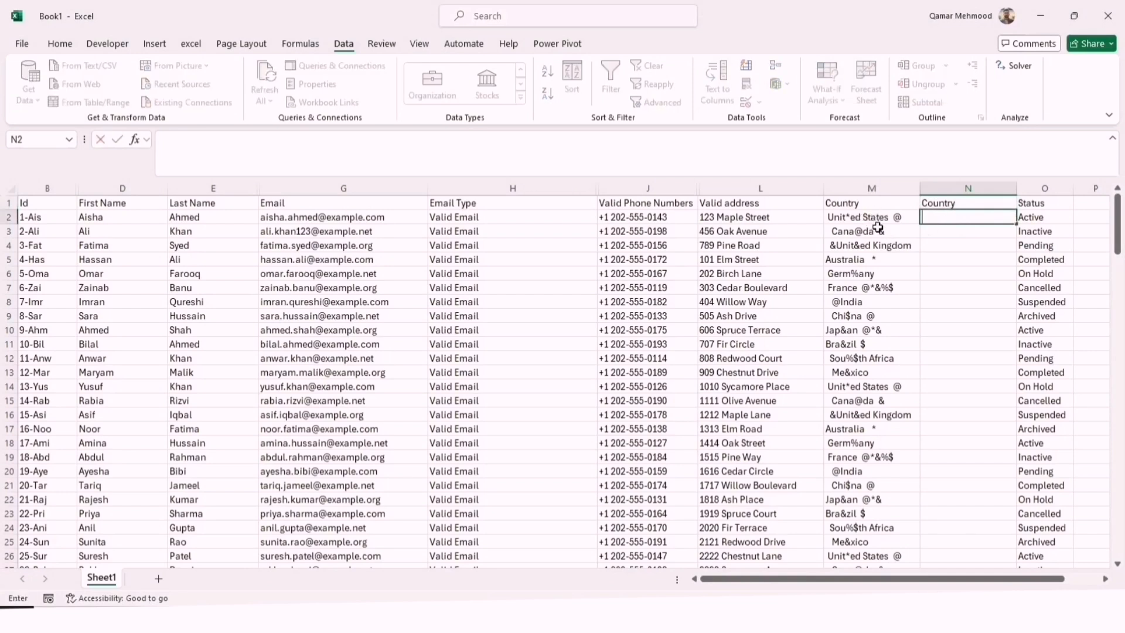
Enter =SUBSTITUTE(M2,"@","") in N2 to remove the @ sign from the country and fill it down column N
type("=subs")
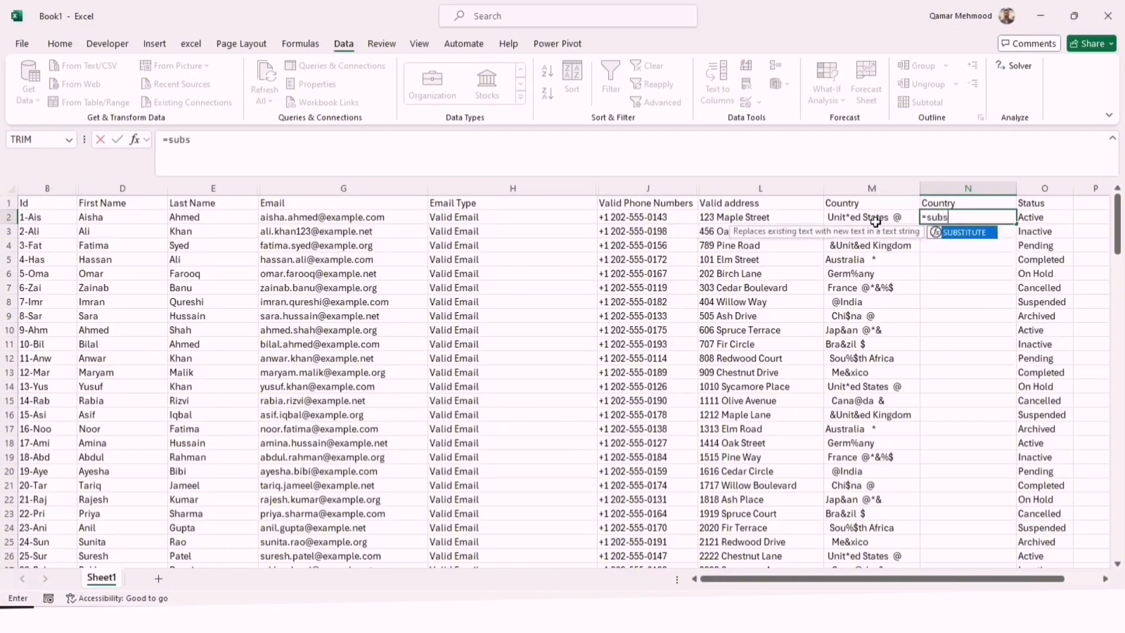
type("titute(")
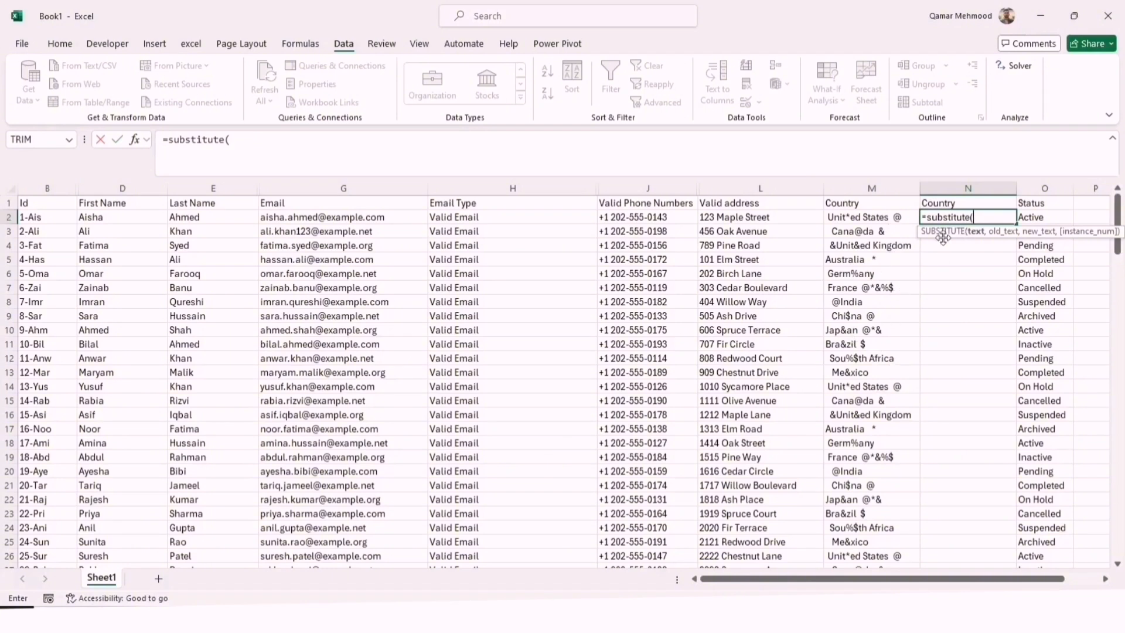
left_click(874, 218)
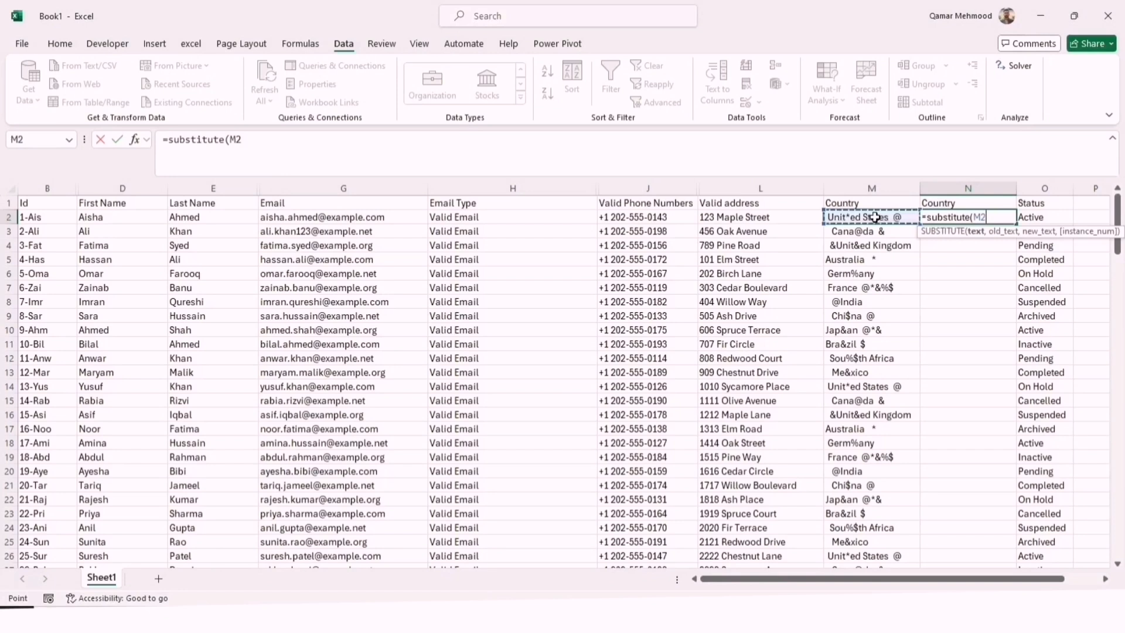
type(",")
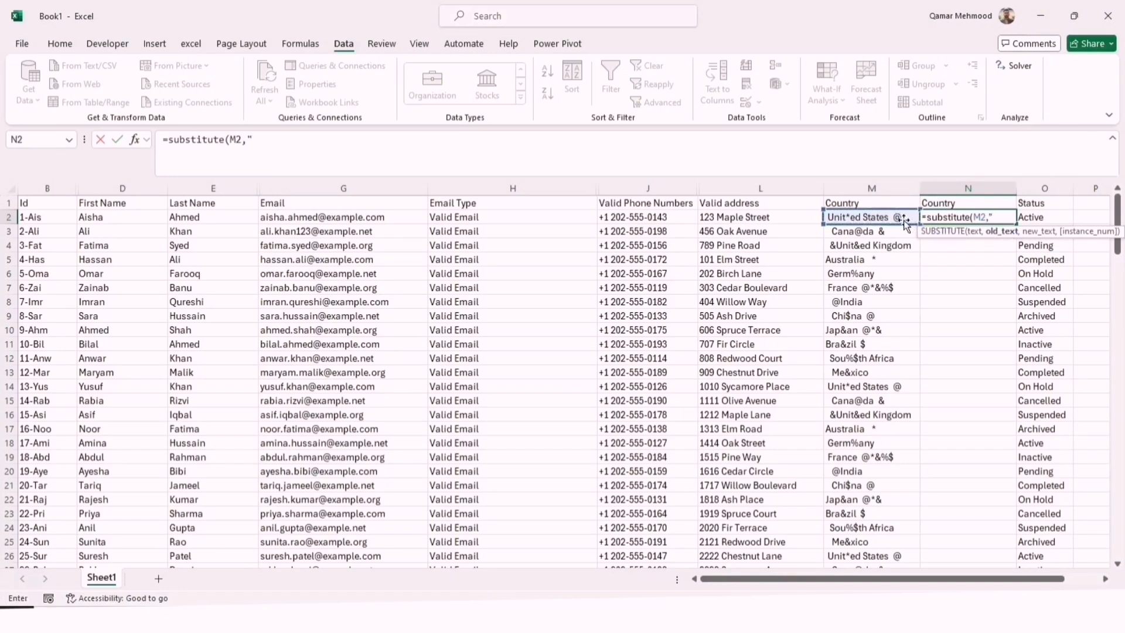
type("\"@")
type(",")
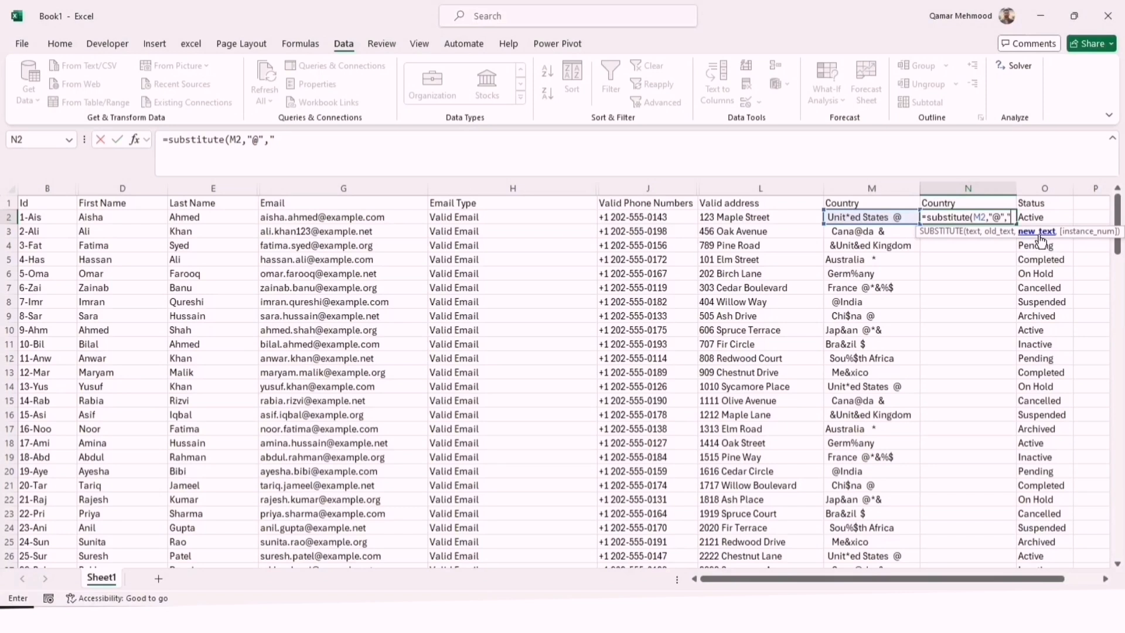
type("\"\")")
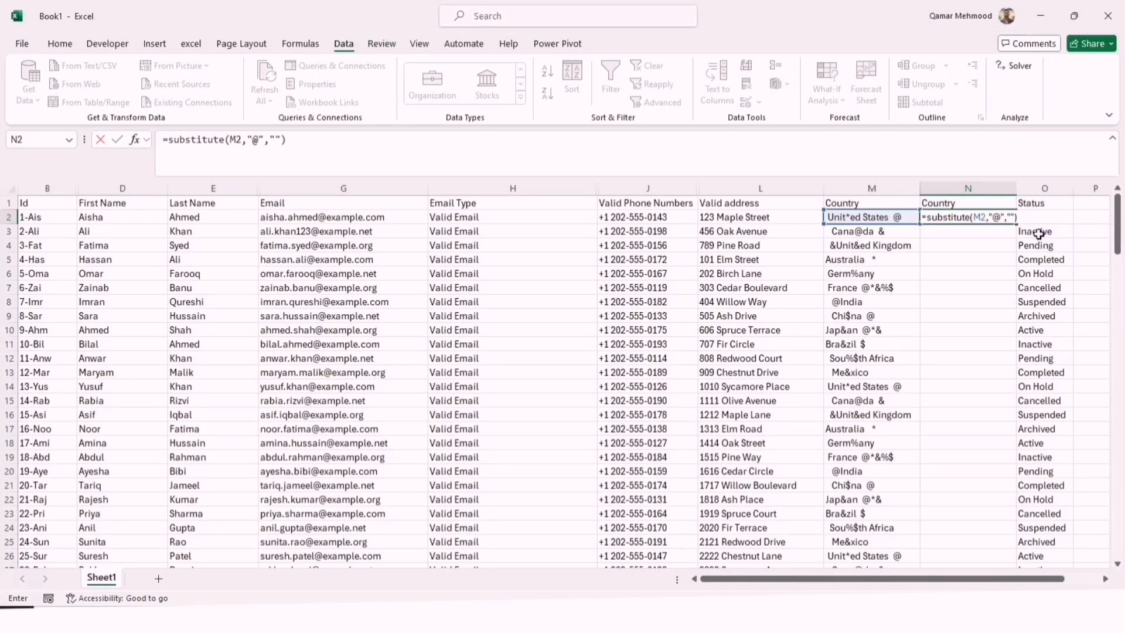
key("Return")
left_click(997, 216)
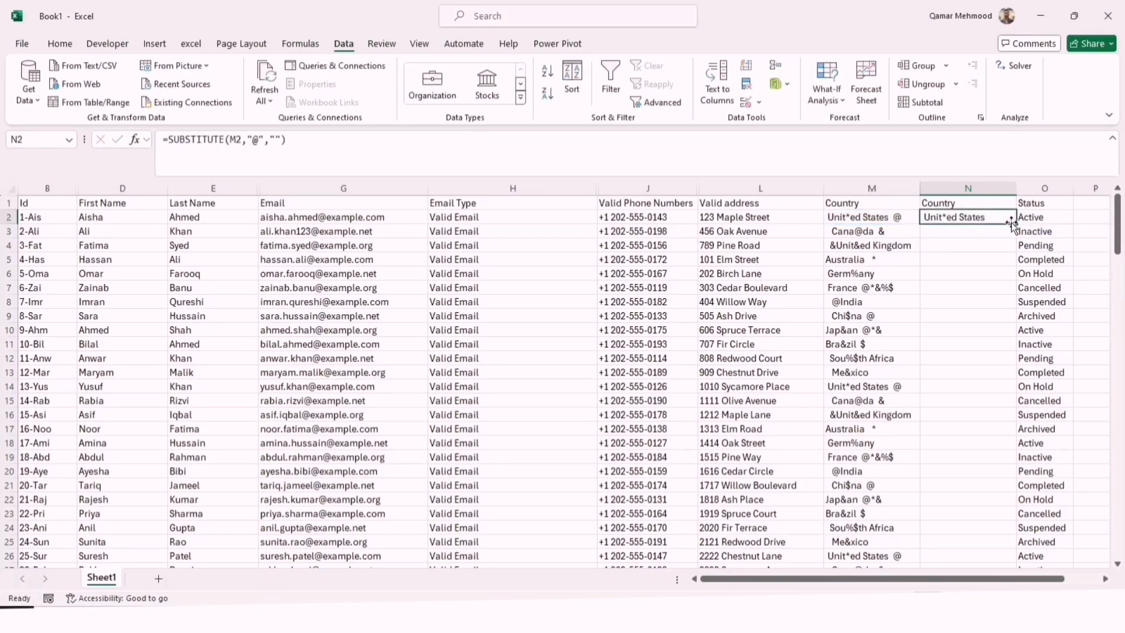
double_click(1016, 223)
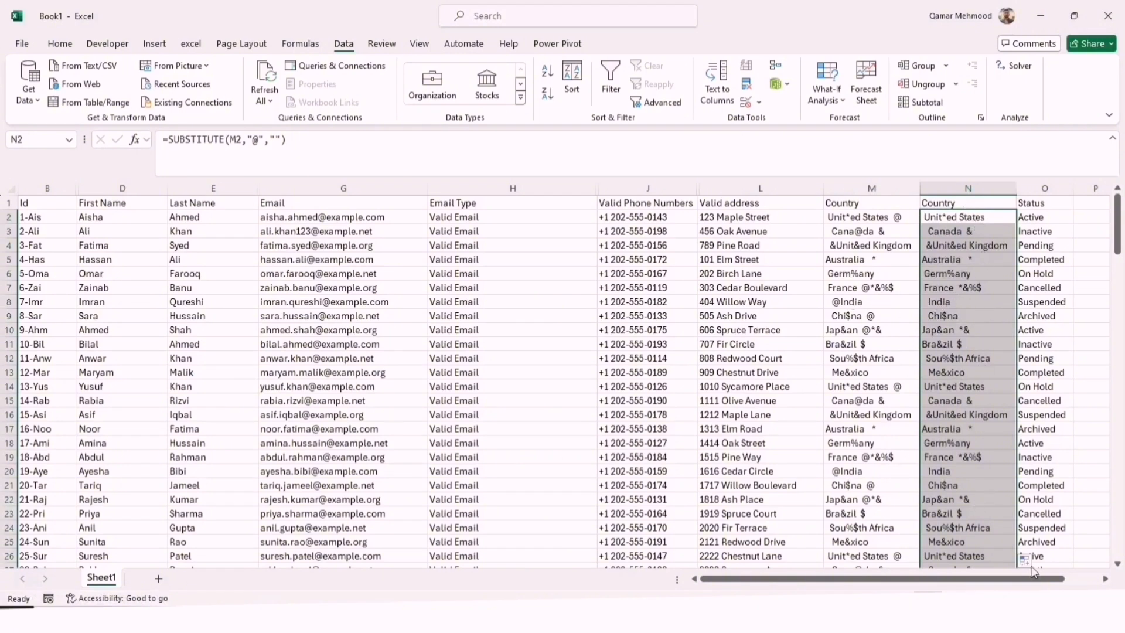
Change the N2 formula to =(TRIM(SUBSTITUTE(SUBSTITUTE(SUBSTITUTE(SUBSTITUTE(SUBSTITUTE(M2,"@",""),"*",""),"$",""),"&",""),"%",""))), referencing the original country cell M2
scroll(1048, 571, "right", 2)
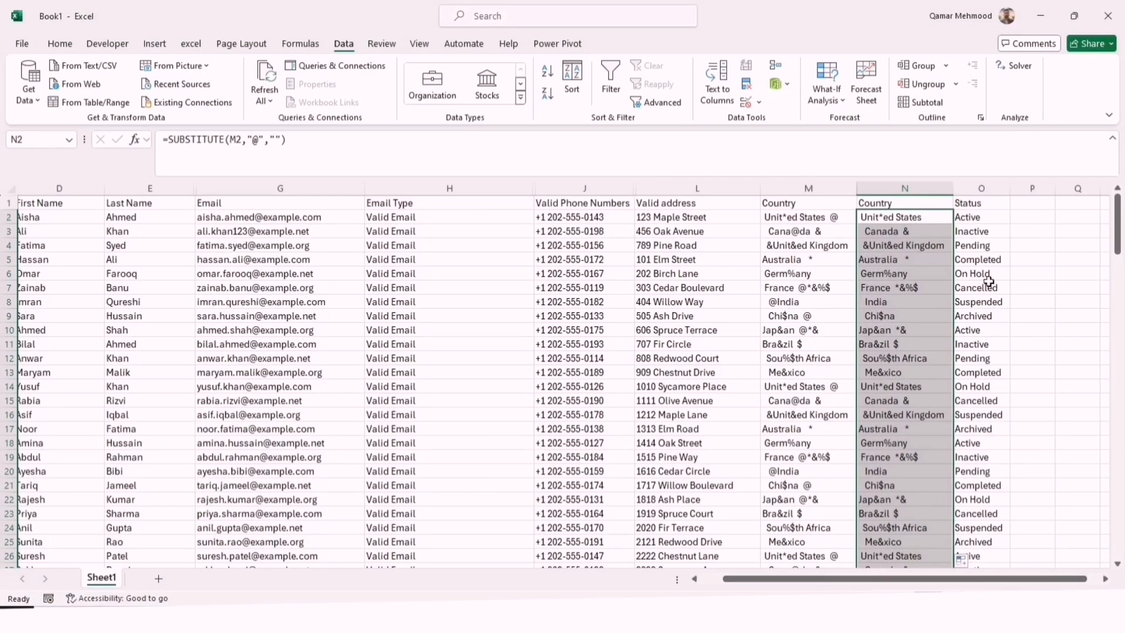
double_click(938, 220)
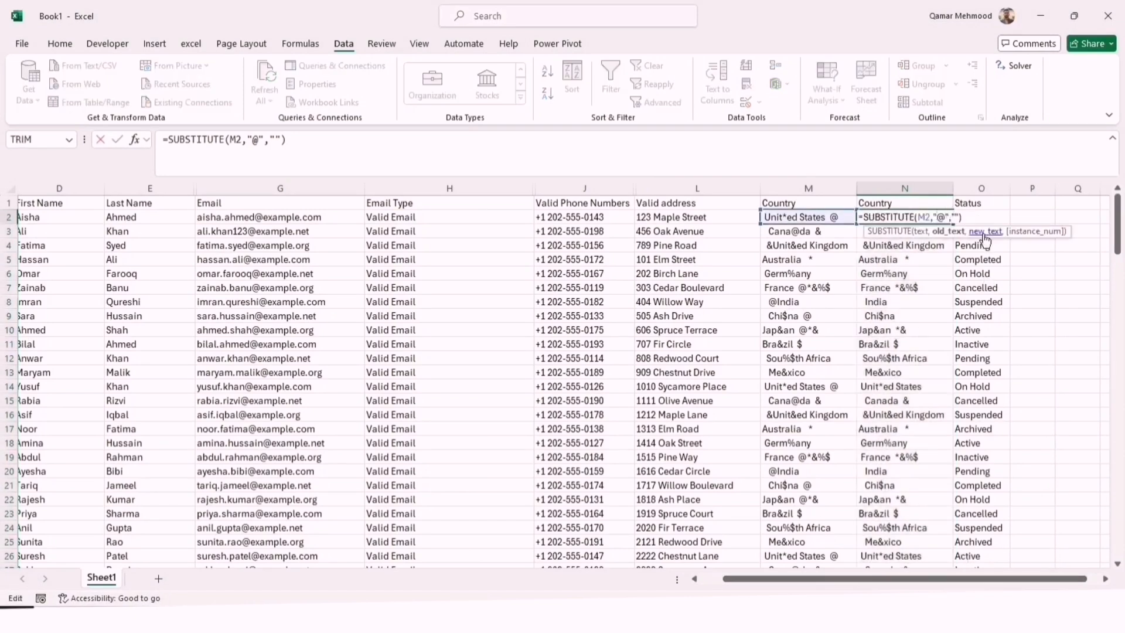
left_click(969, 221)
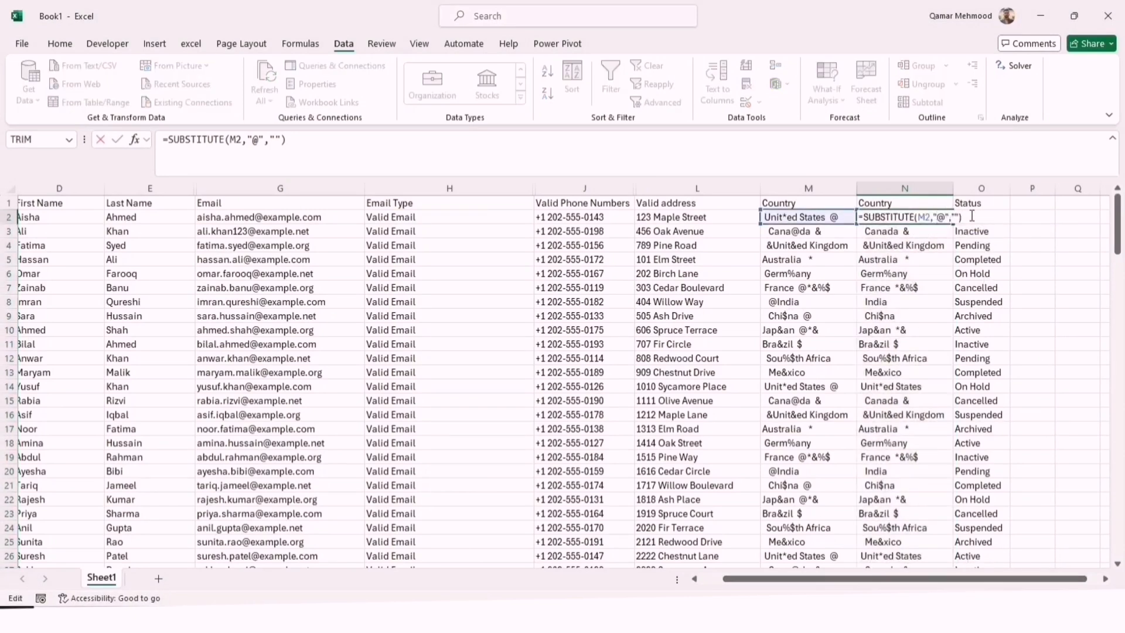
type(",m")
key("BackSpace")
left_click(832, 218)
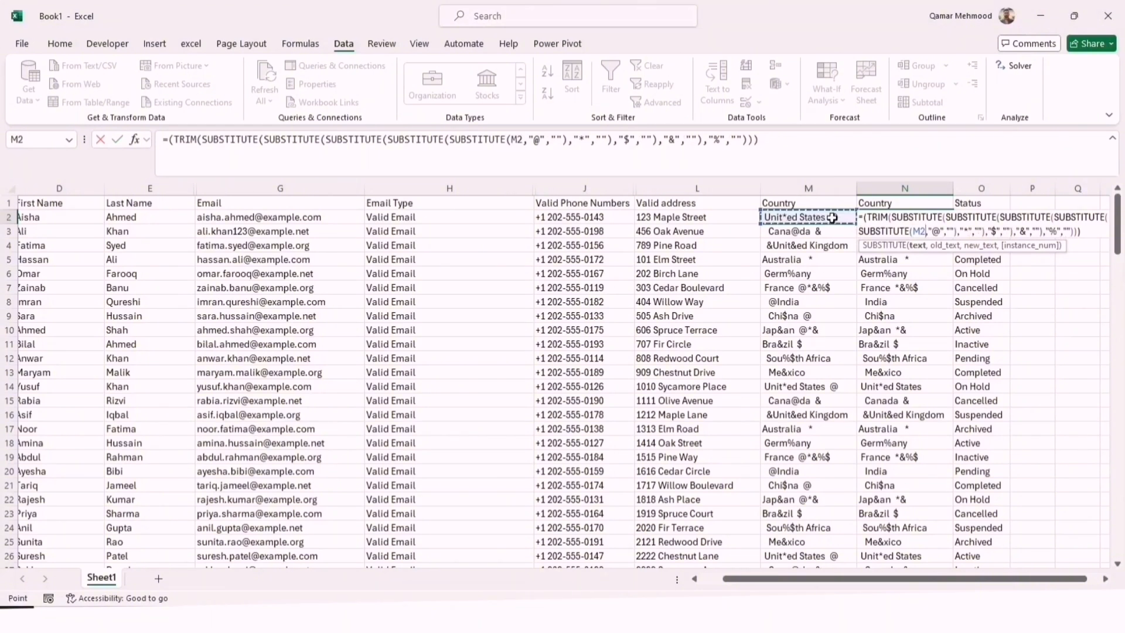
Commit the combined TRIM and SUBSTITUTE formula in N2 and fill it down the Country column N
key("Return")
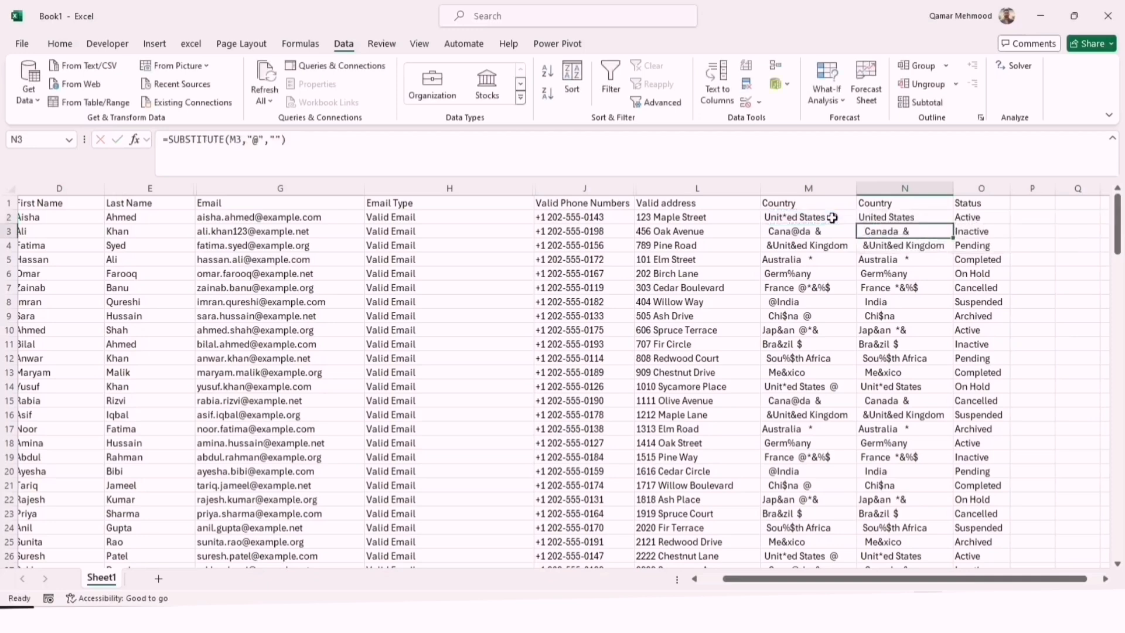
left_click(892, 217)
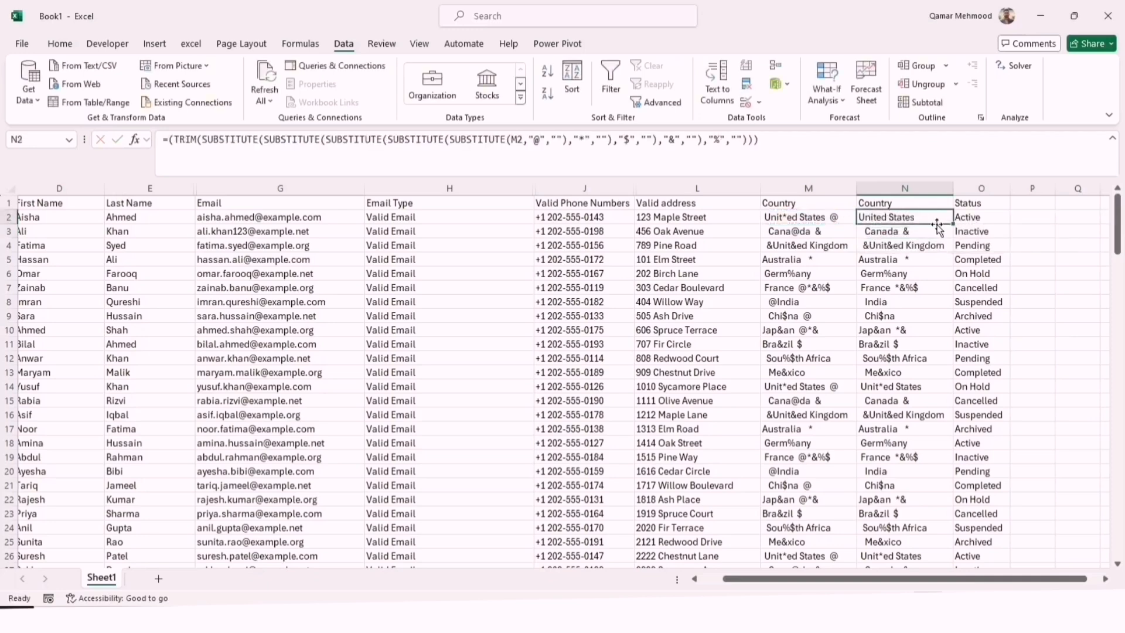
double_click(954, 226)
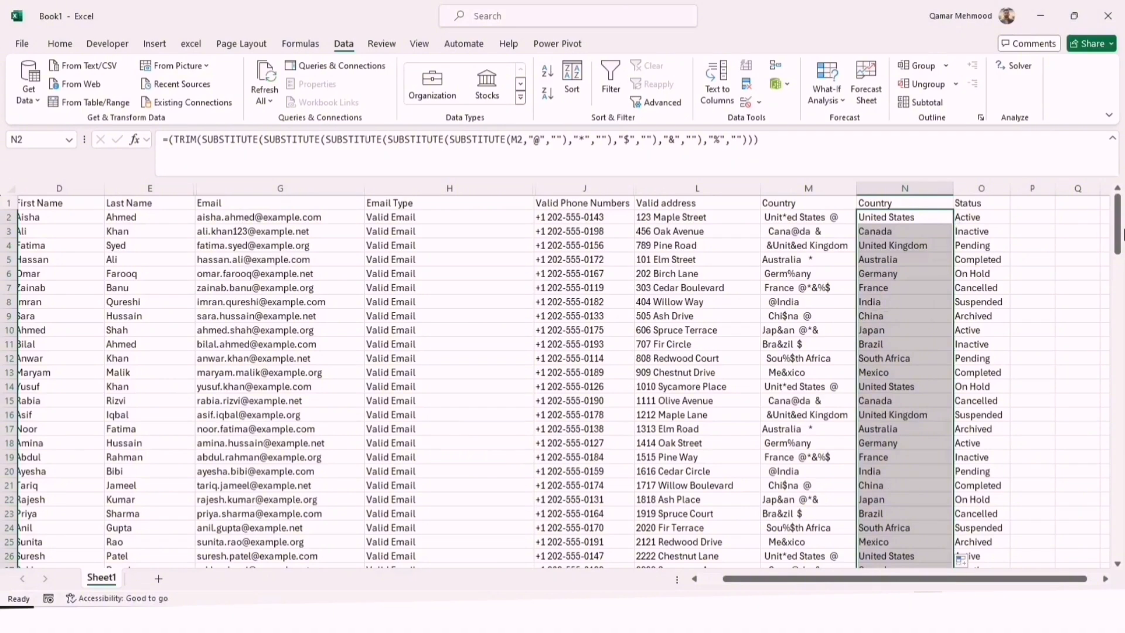
mouse_move(1122, 216)
left_mouse_down()
mouse_move(1118, 545)
mouse_move(1119, 210)
left_mouse_up()
Insert a new column before Status and enter "VBA- country" as its header in O1
left_click(909, 189)
left_click(999, 188)
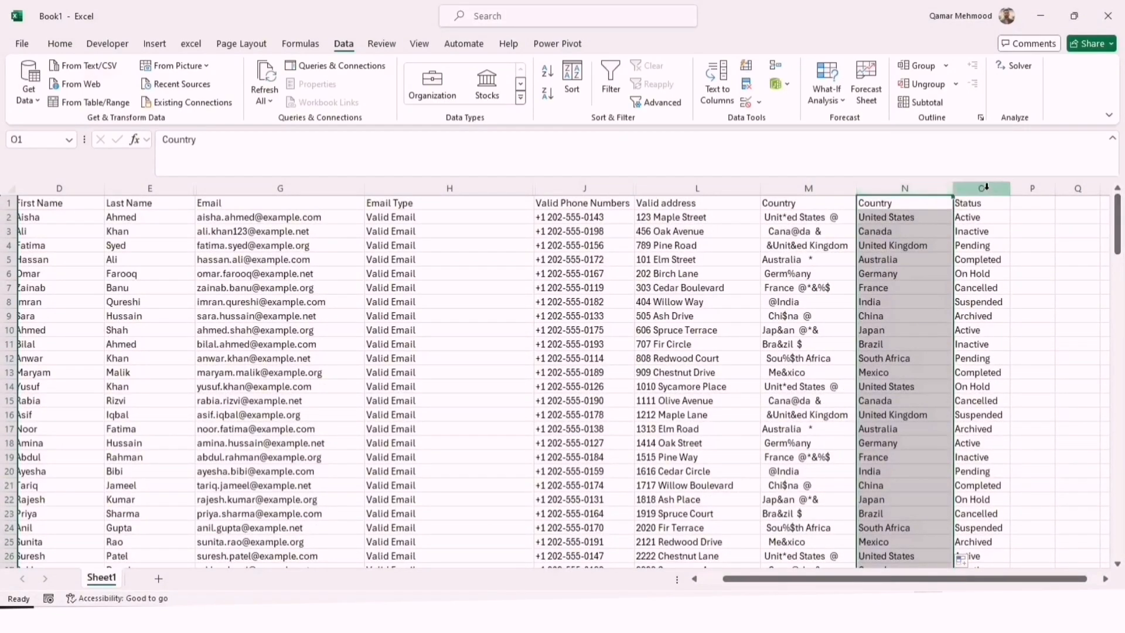
right_click(989, 190)
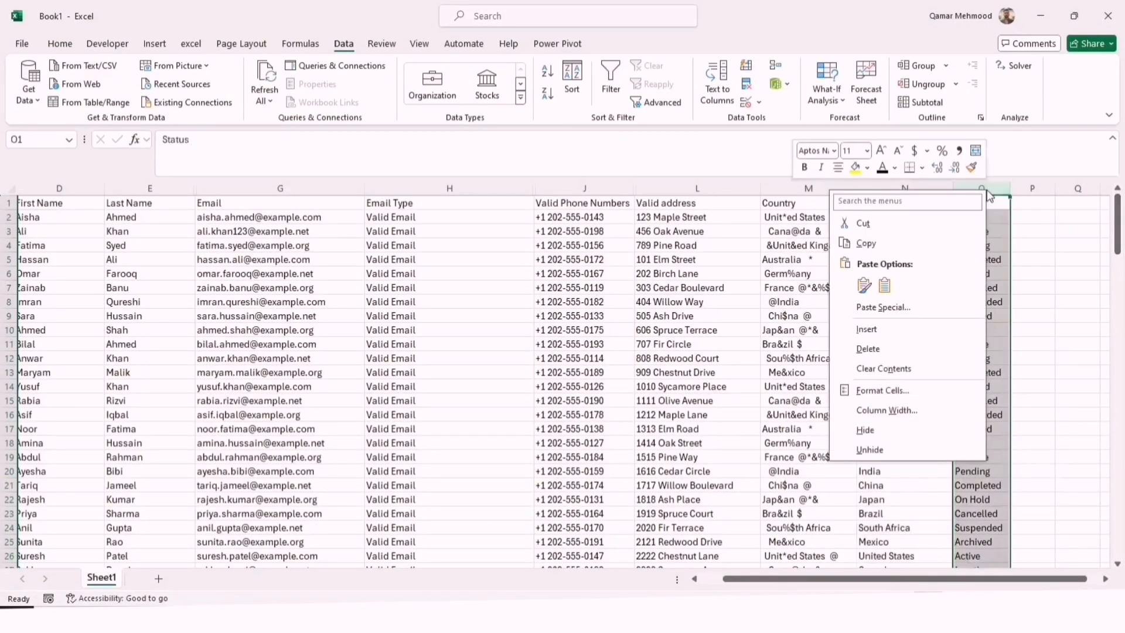
left_click(866, 329)
scroll(884, 236, "right", 3)
left_click(858, 203)
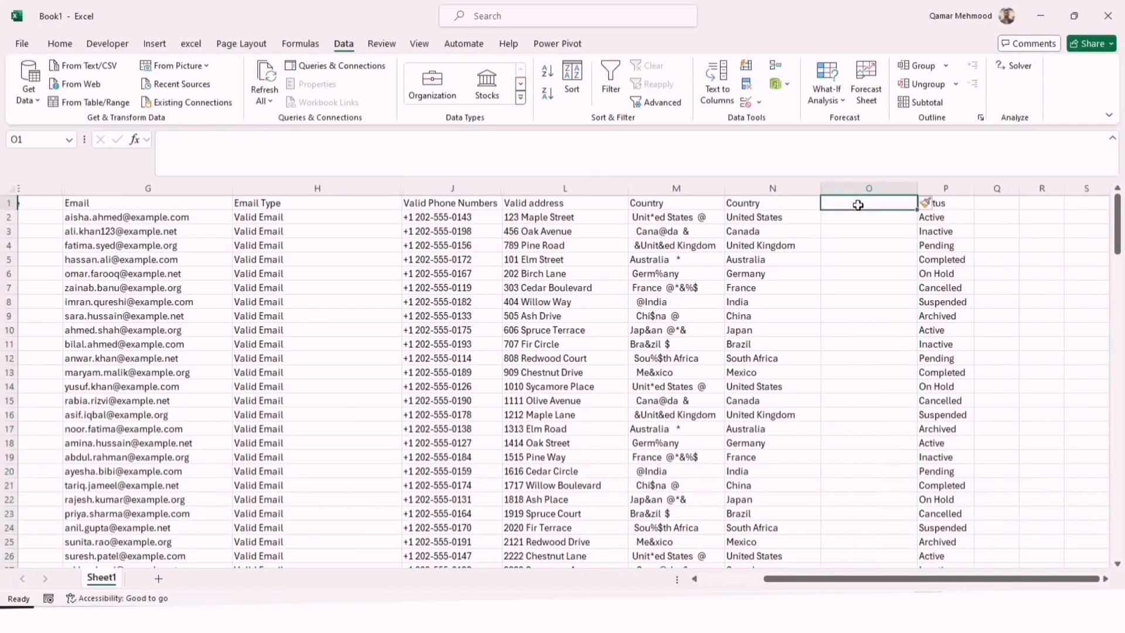
type("VBA-")
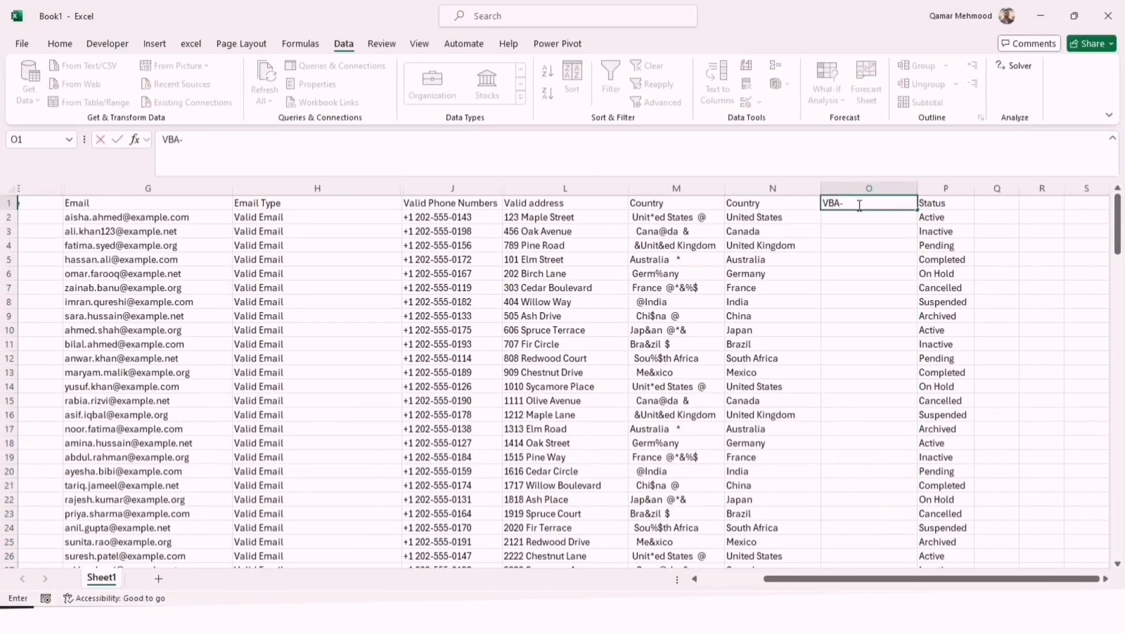
type(" country")
key("Return")
Add a VBA module with the pasted RemoveChars(cell, chars) function and delete the stray =TRIM(RemoveChars(O2,...)) line below End Function
key("alt+F11")
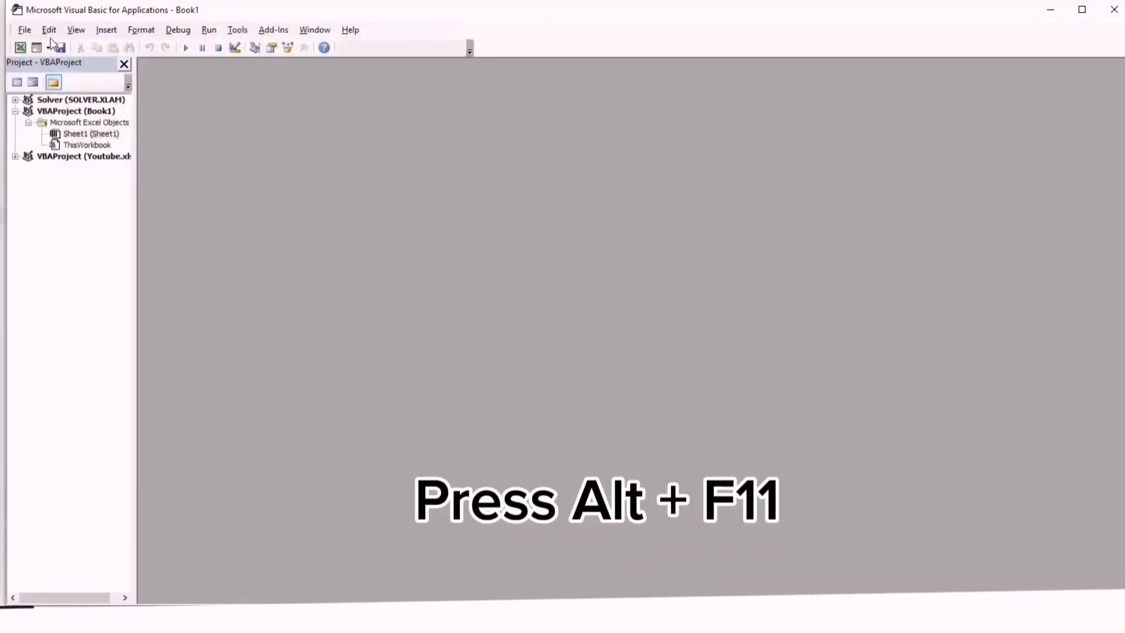
left_click(107, 30)
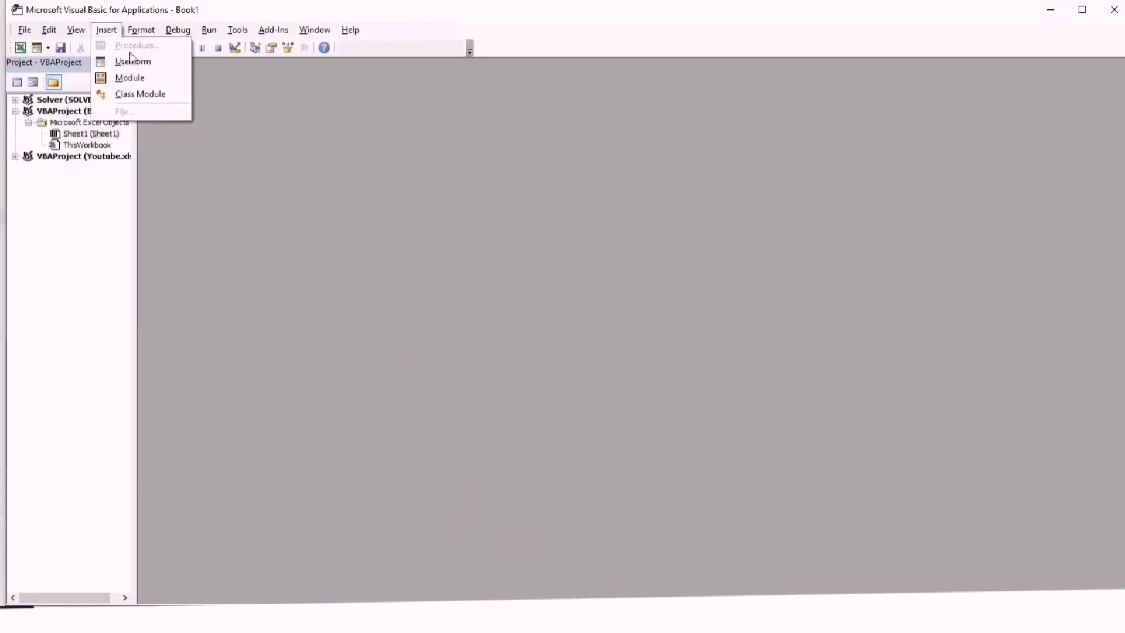
left_click(136, 87)
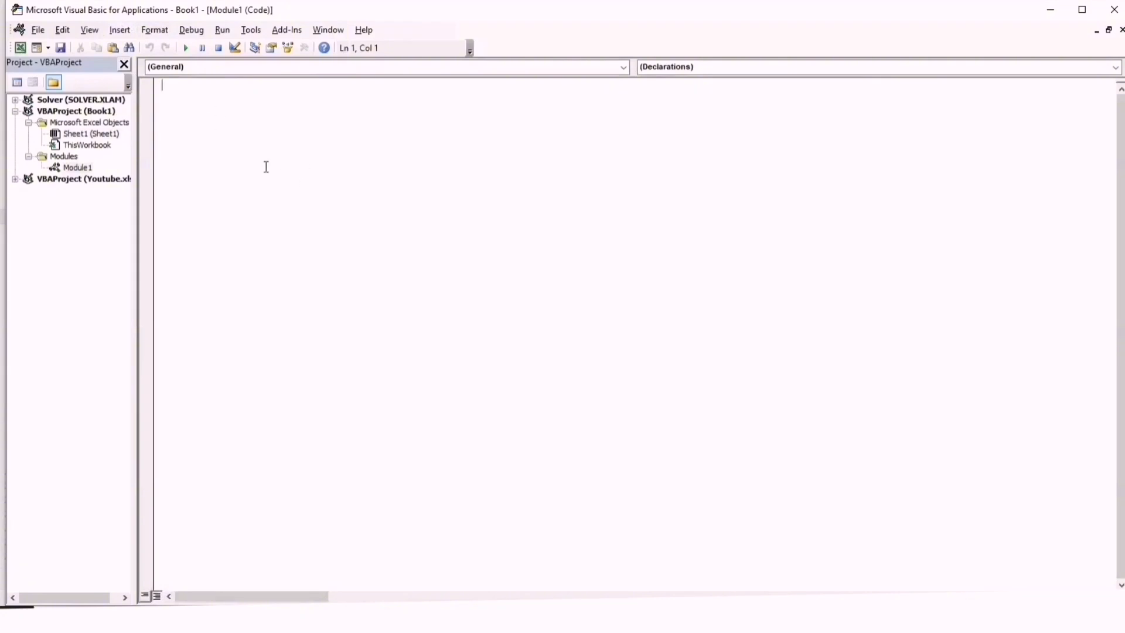
type("Function RemoveChars(cell As String, chars As String) As String     Dim i As Integer     RemoveChars = cell     For i = 1 To Len(chars)         RemoveChars = Replace(RemoveChars, Mid(chars, i, 1), \"\")     Next i End Function =TRIM(RemoveChars(O2,\"@*$%&\"))")
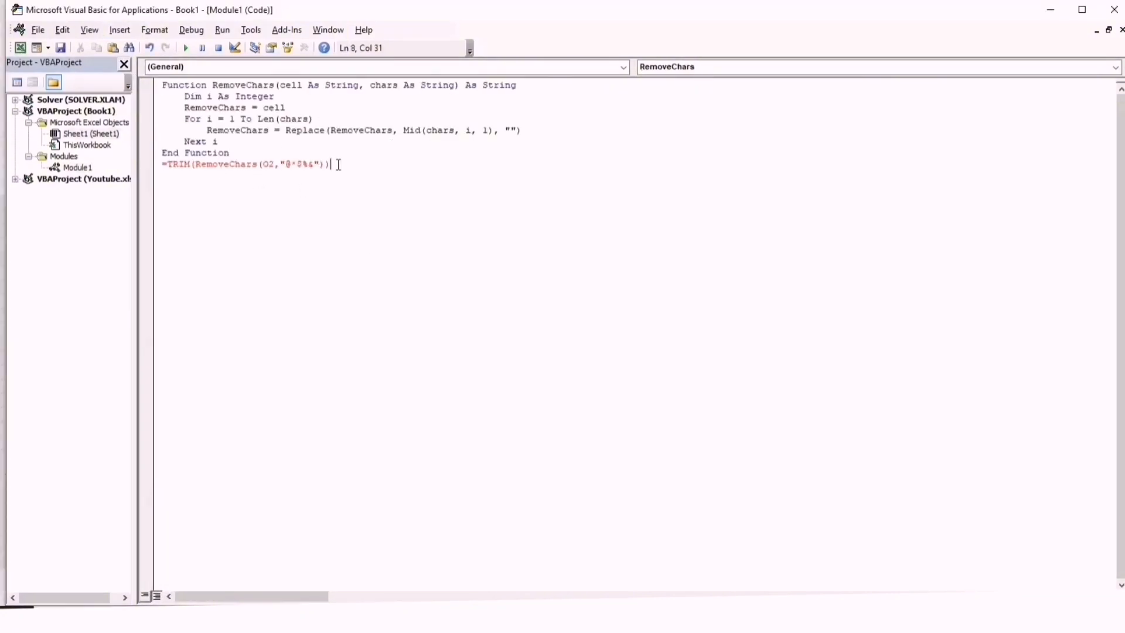
left_click_drag(339, 164, 158, 167)
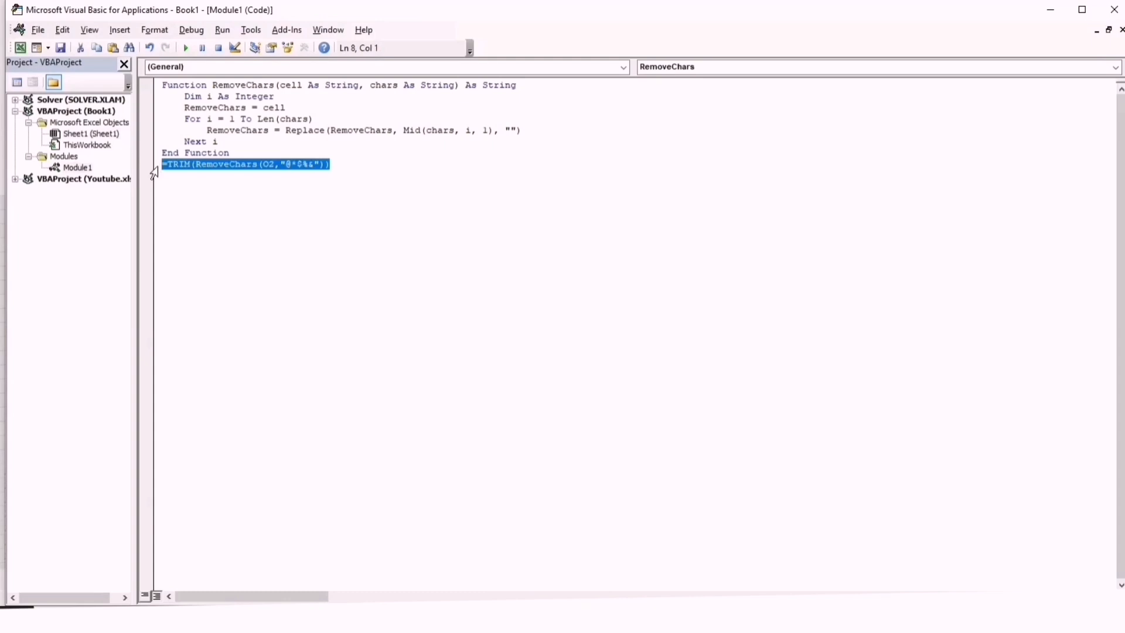
key("Delete")
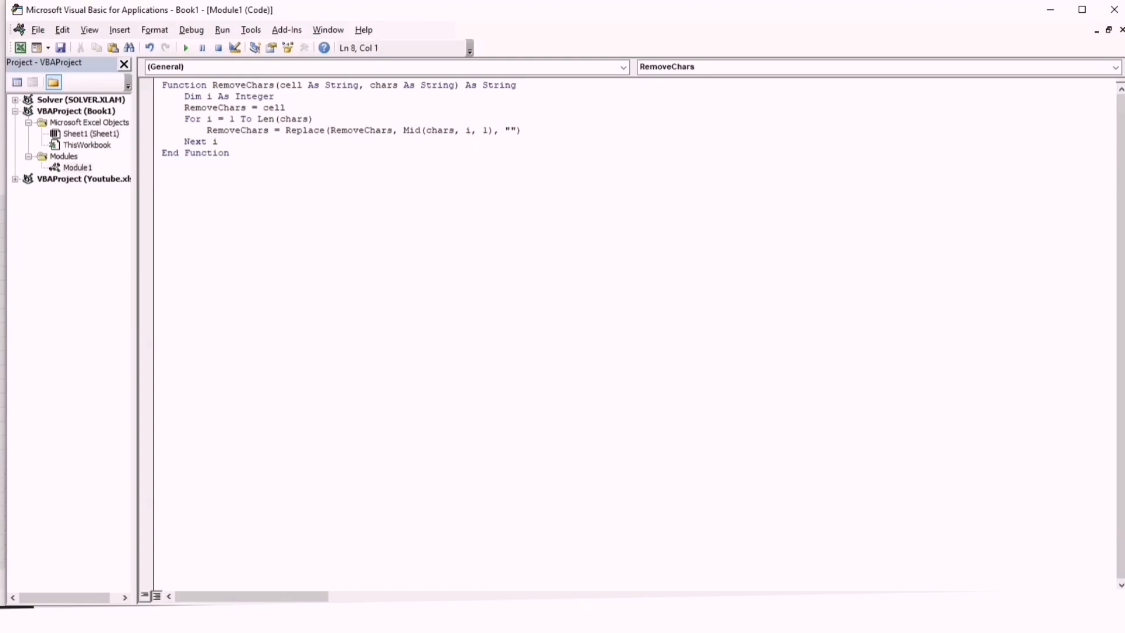
left_click(1121, 4)
Save the workbook as Book1 in Documents as an Excel Workbook with its VB project kept, and close the VBA editor
key("F12")
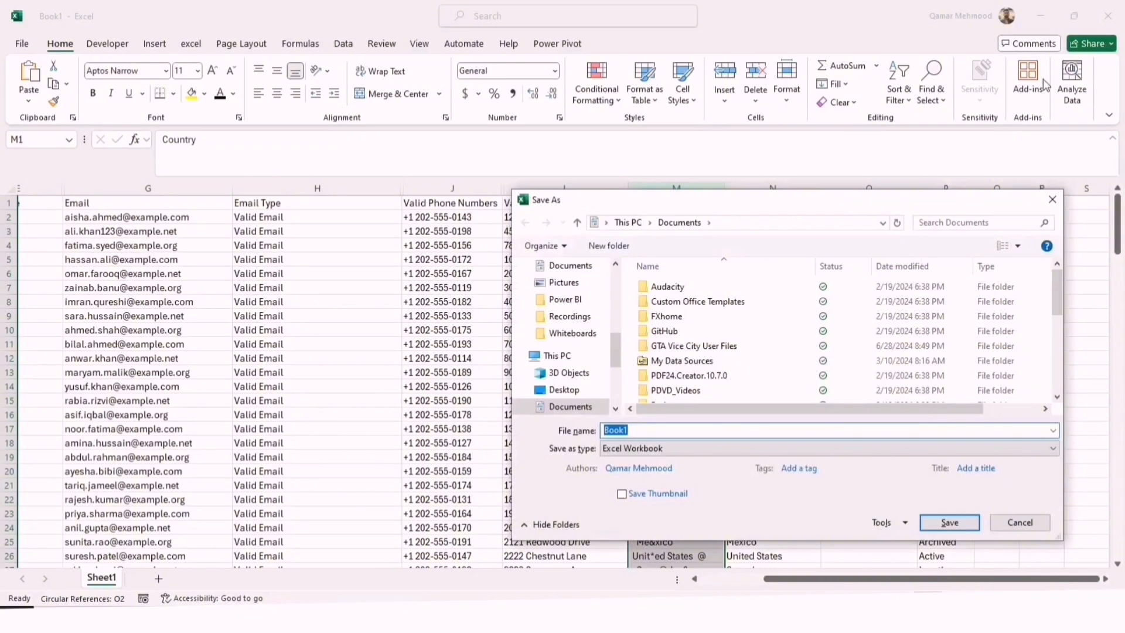
left_click(949, 522)
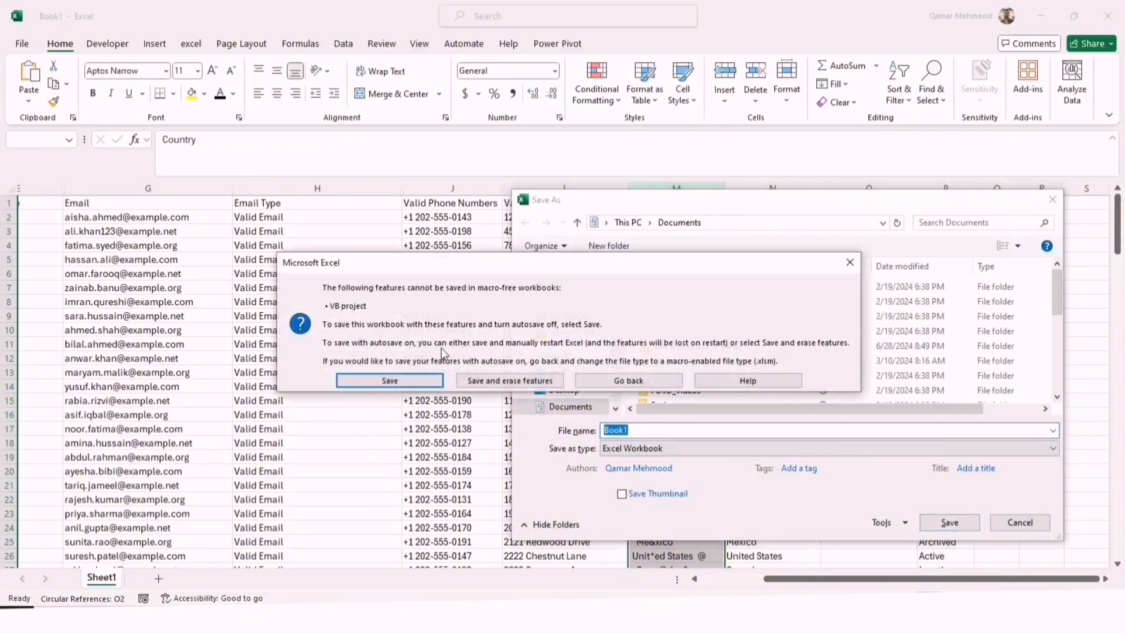
left_click(416, 379)
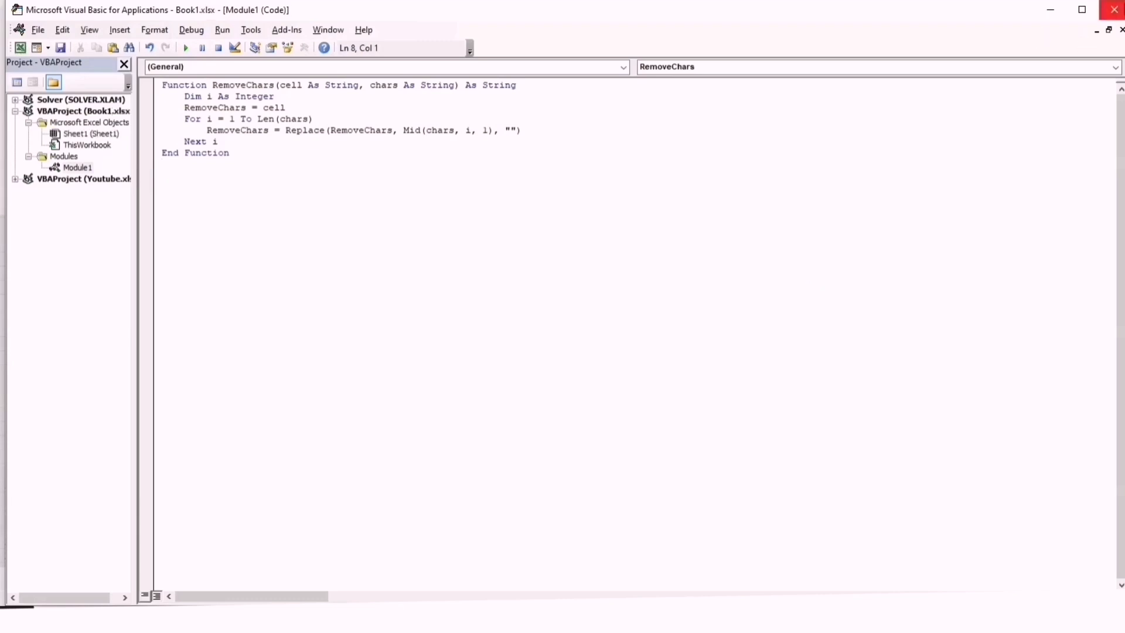
left_click(1114, 9)
Save Book1 as an Excel Macro-Enabled Workbook (*.xlsm)
left_click(852, 240)
type("=")
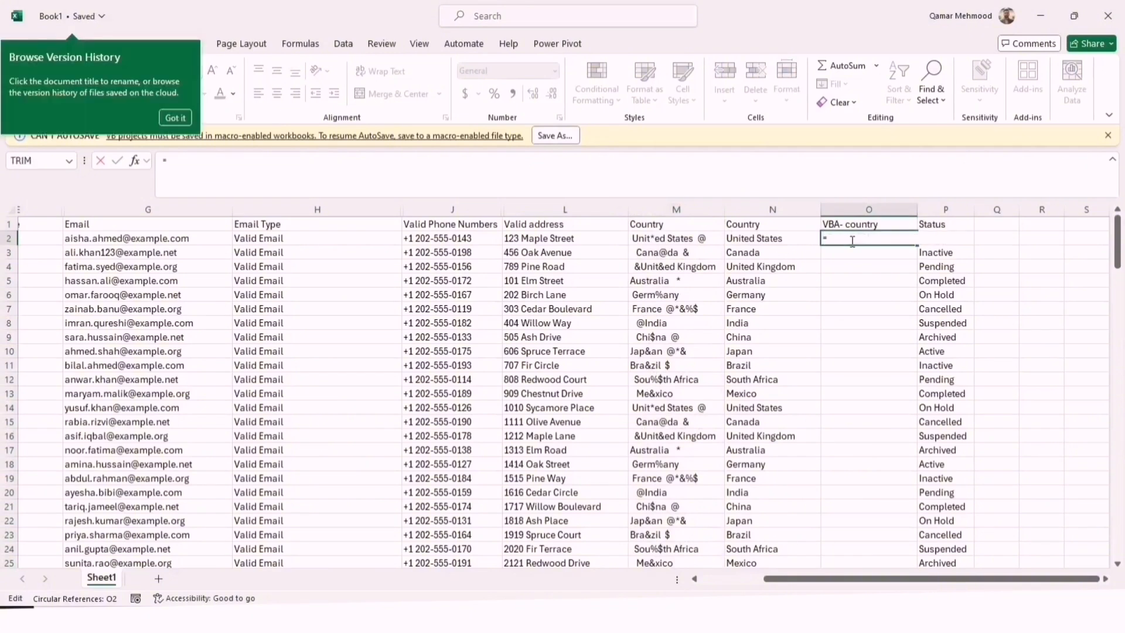
left_click(552, 141)
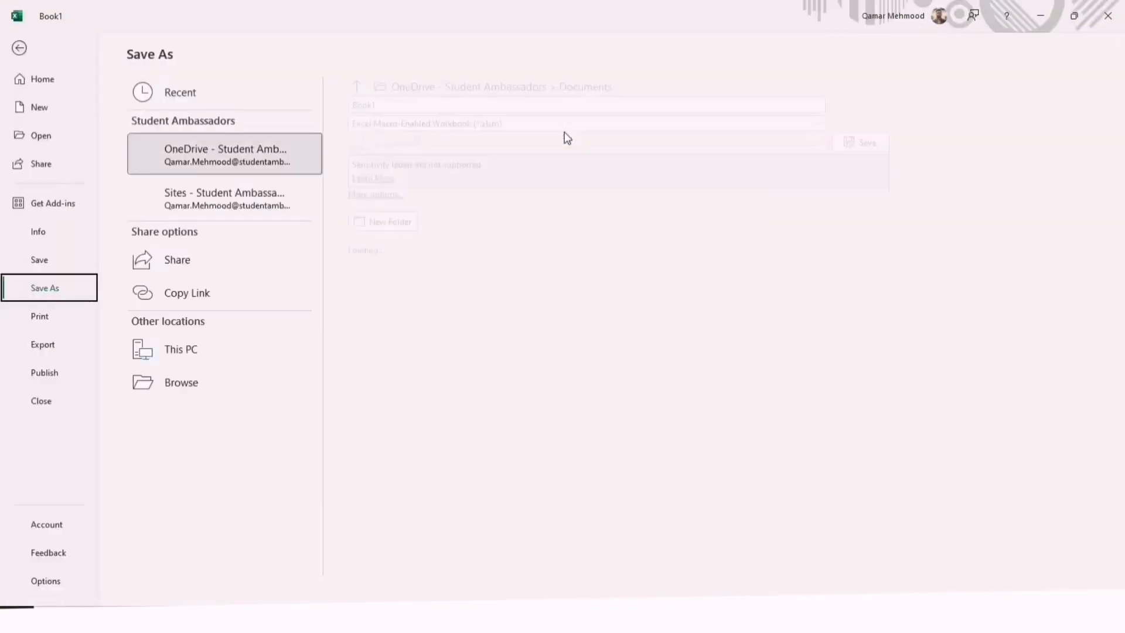
left_click(203, 412)
key("Return")
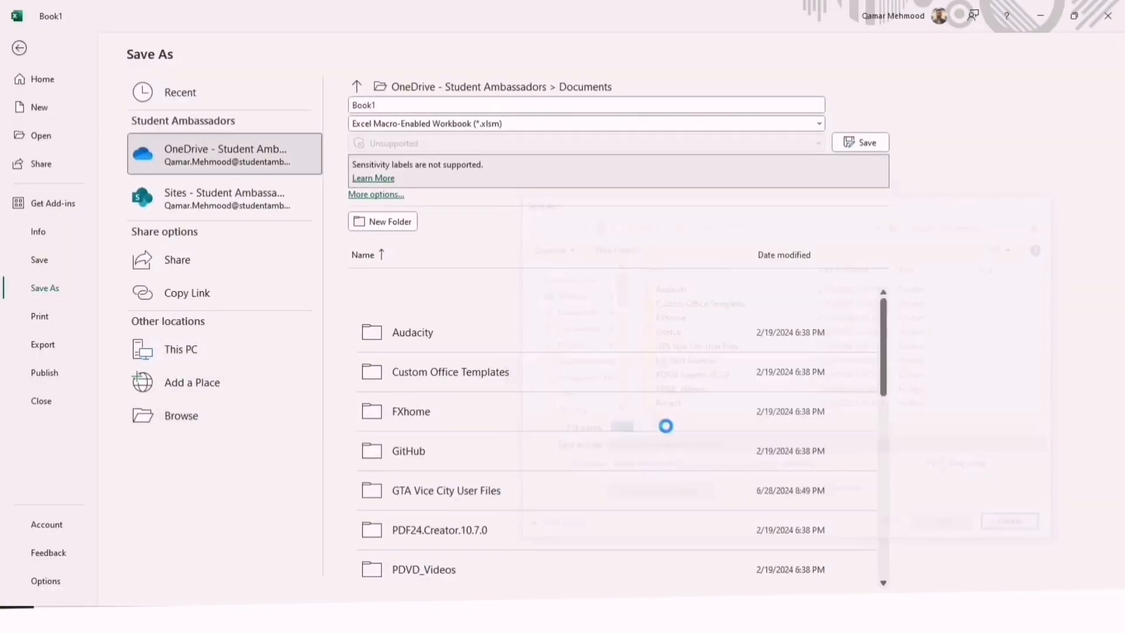
Enter =RemoveChars(M2,"*&%$@") in O2 and fill it down the VBA- country column
type("=")
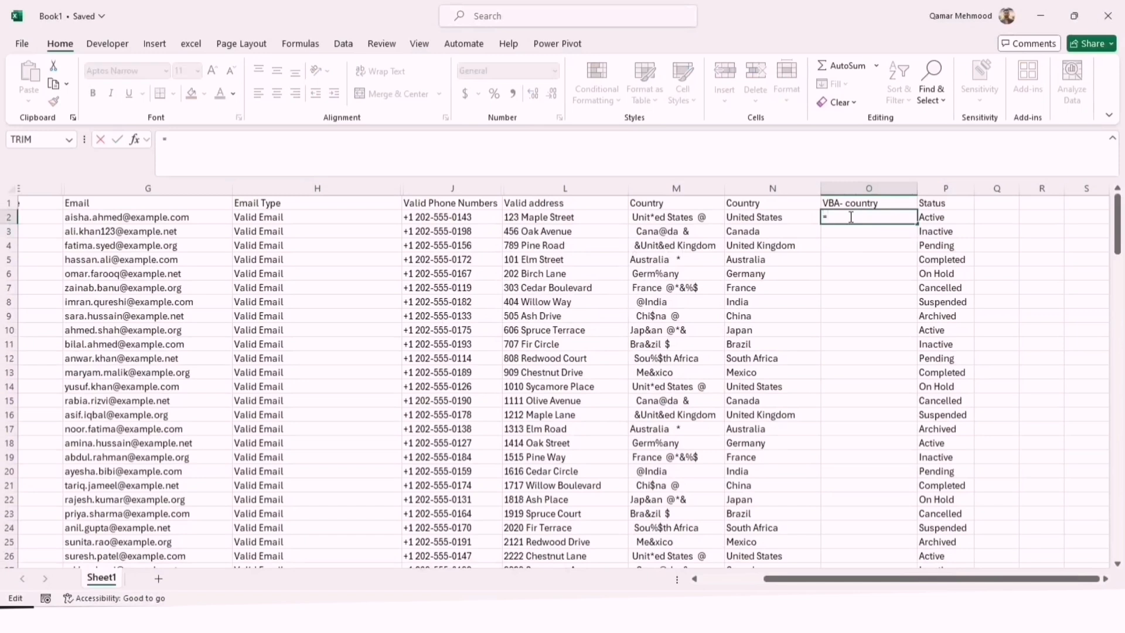
type("remo")
key("Tab")
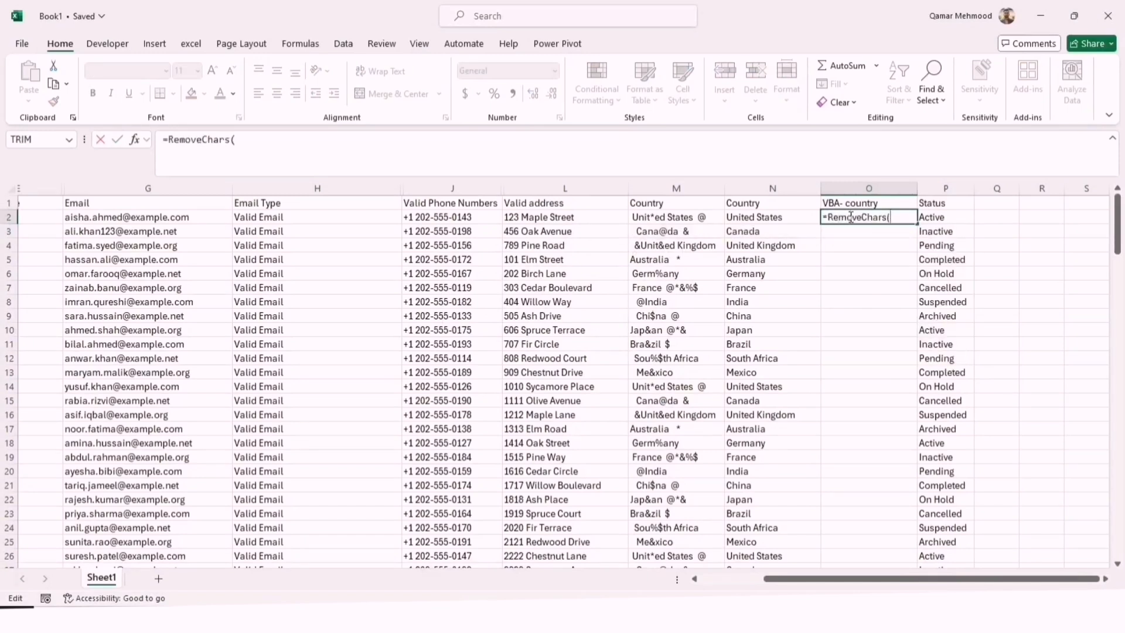
left_click(698, 216)
type(",")
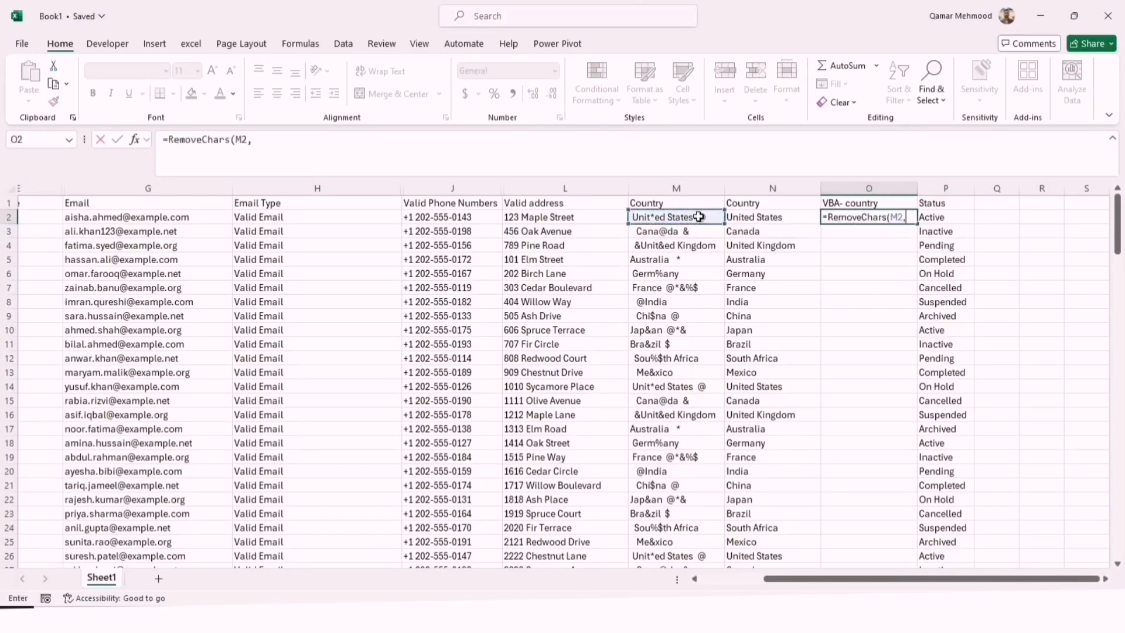
type("\"*&%$@")
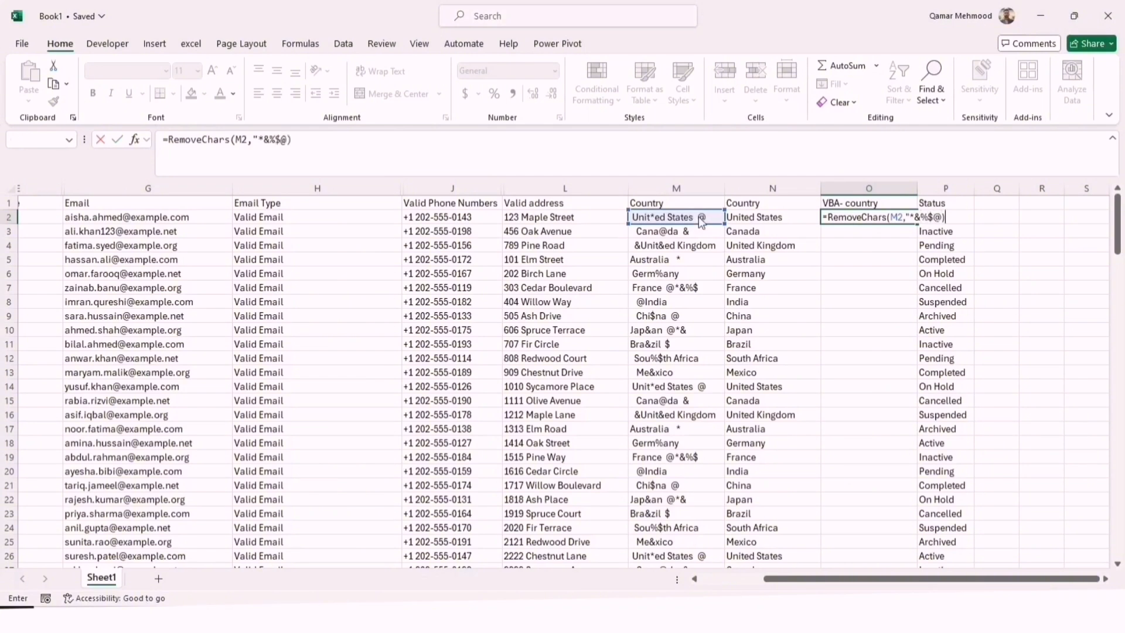
key("F2")
key("Return")
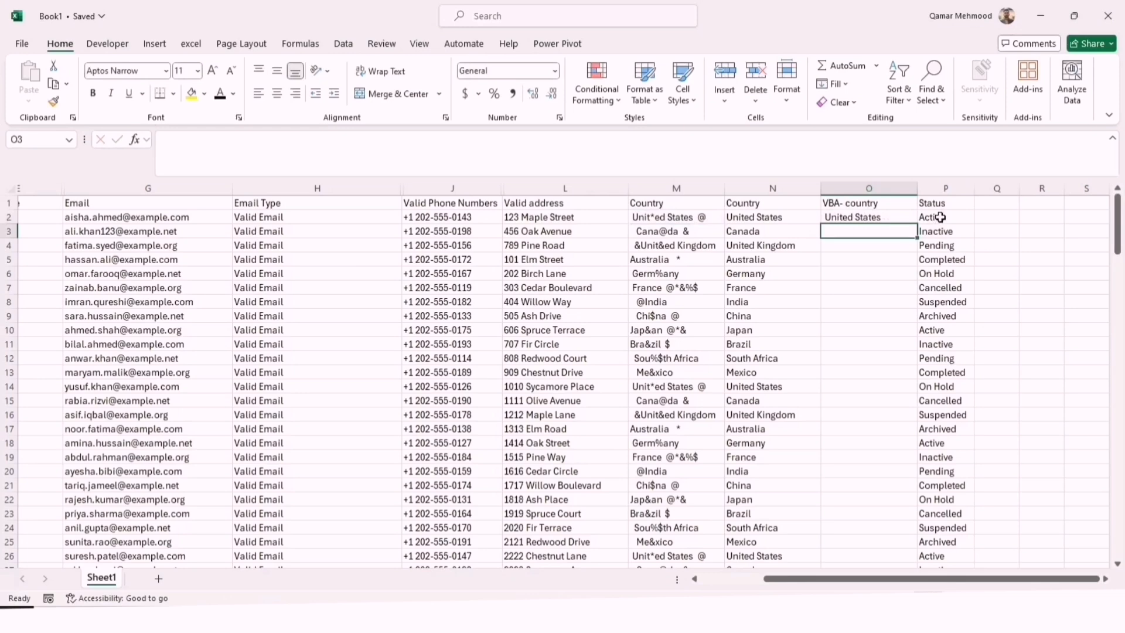
left_click(876, 218)
double_click(916, 228)
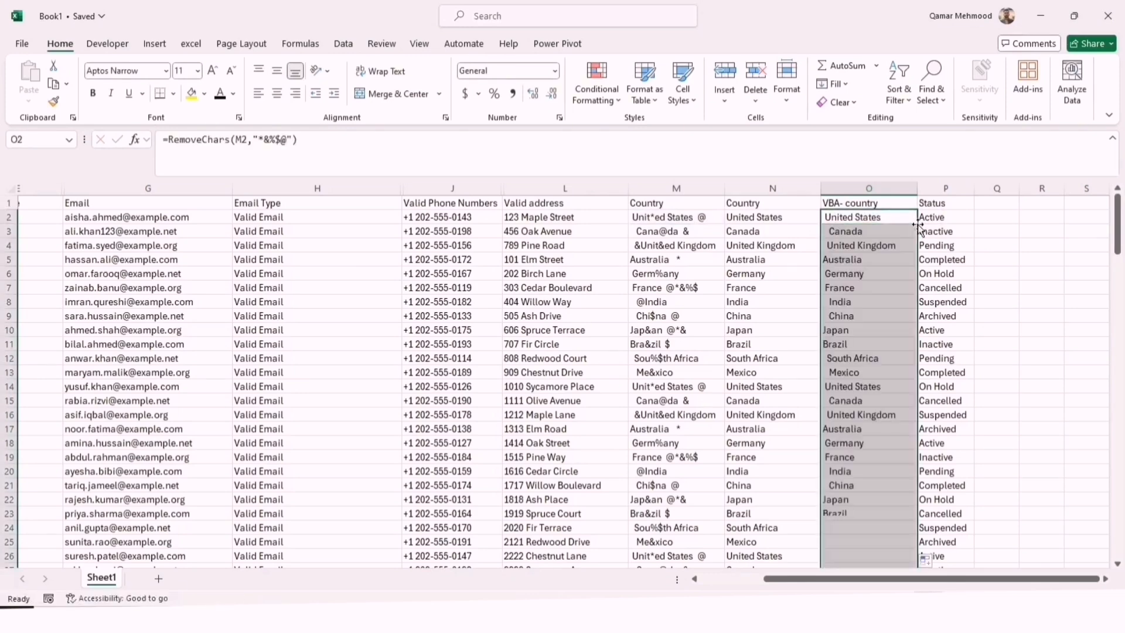
left_click_drag(1115, 230, 1117, 188)
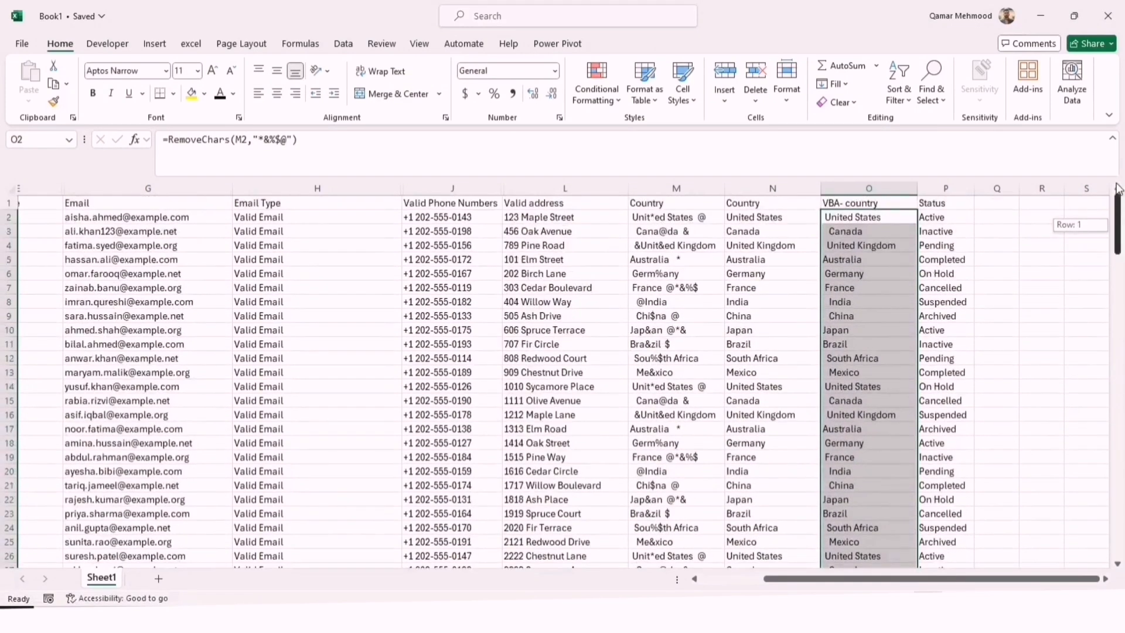
Change the O2 formula to =TRIM(RemoveChars(M2,"*&%$@")) and fill it down column O
double_click(838, 216)
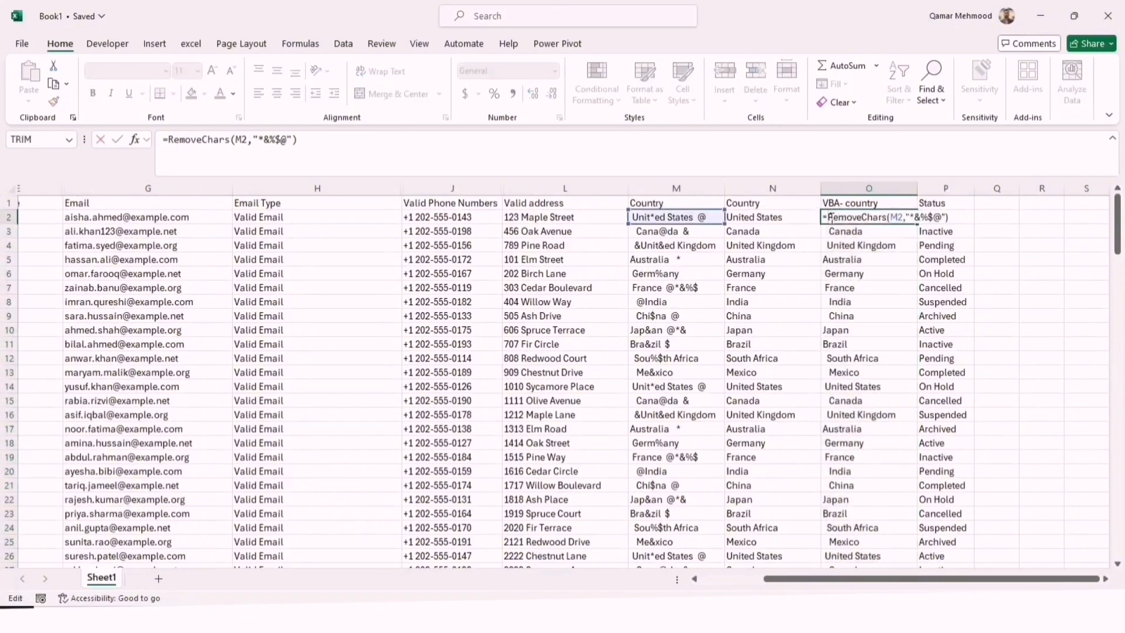
type("trim(")
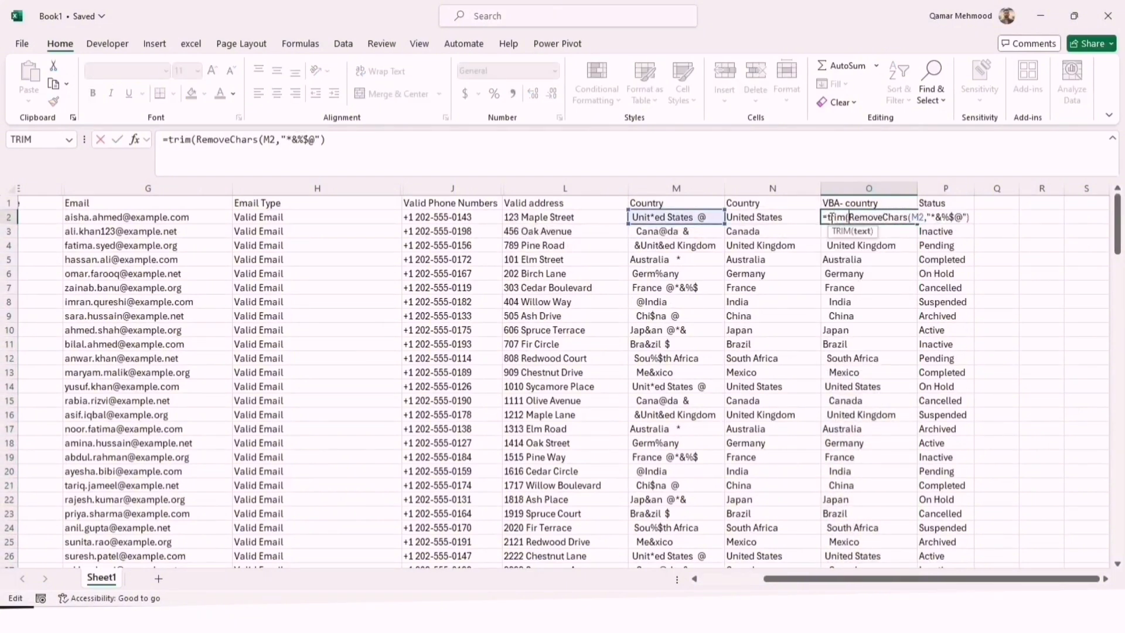
key("Return")
key("Return")
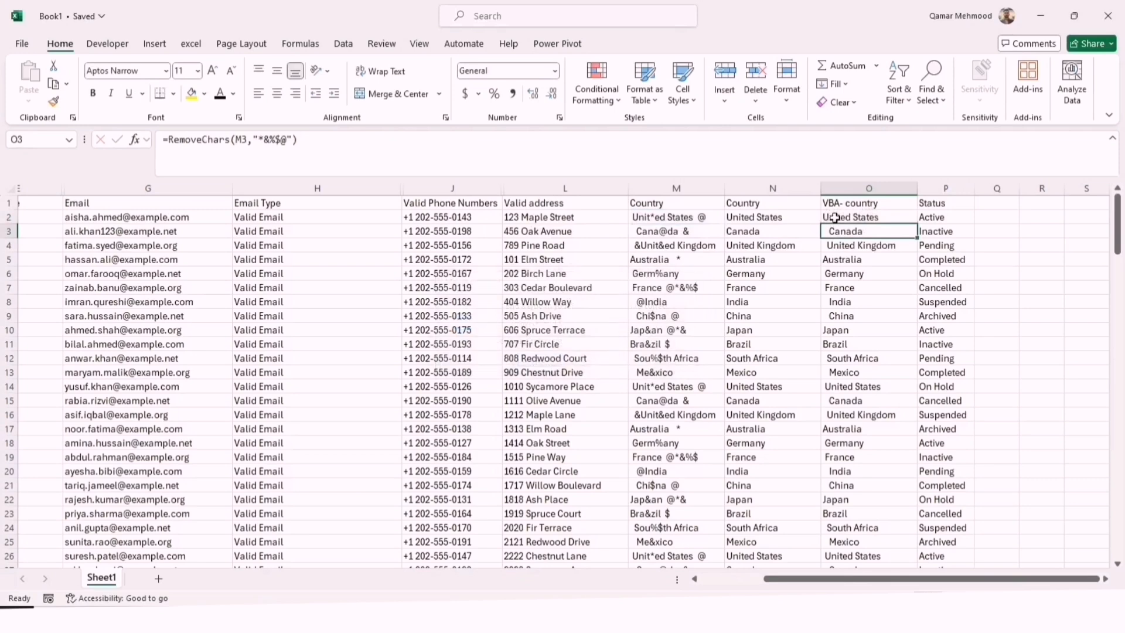
left_click(835, 218)
double_click(919, 224)
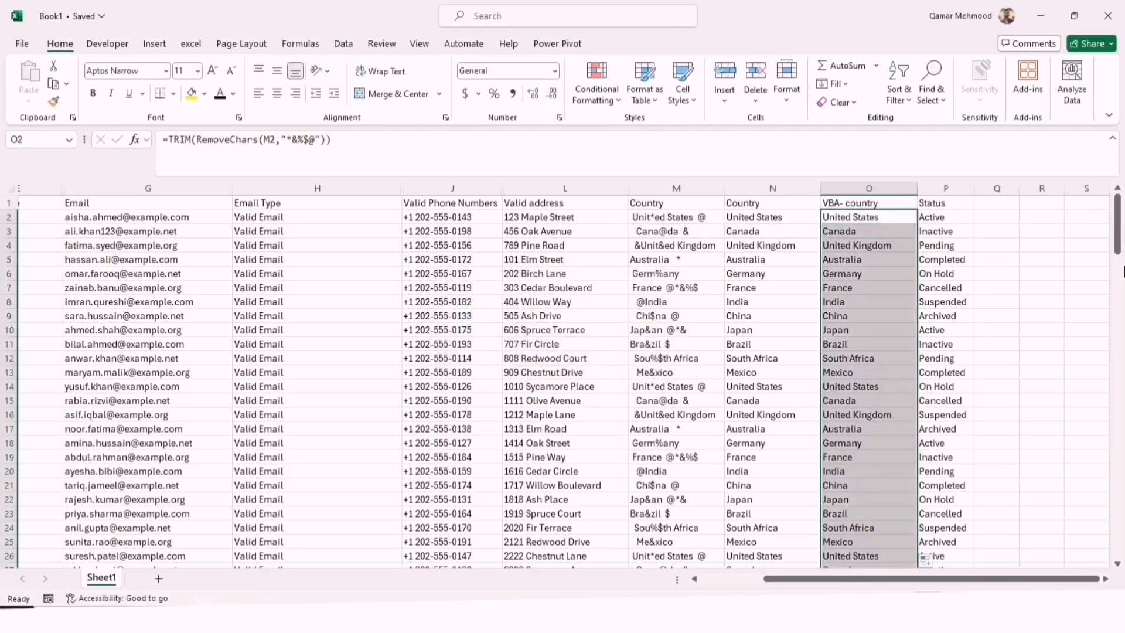
left_click_drag(1117, 243, 1102, 202)
left_click(948, 228)
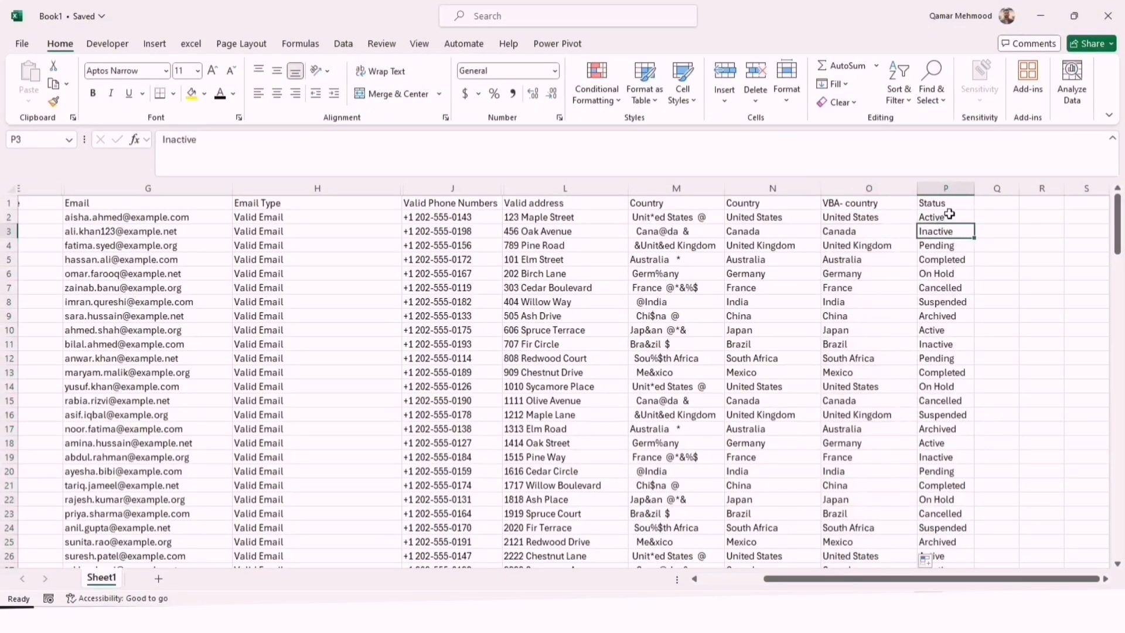
mouse_move(1118, 331)
left_mouse_down()
mouse_move(1116, 354)
mouse_move(1117, 331)
left_mouse_up()
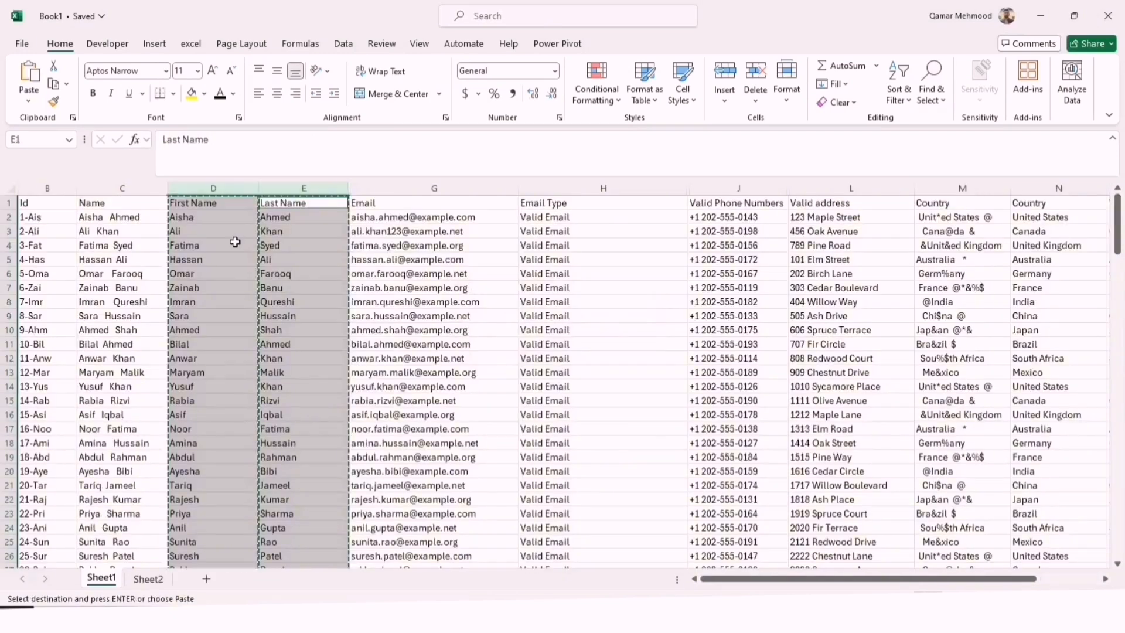
Copy the First Name column D and paste it over itself as values
left_click(235, 242)
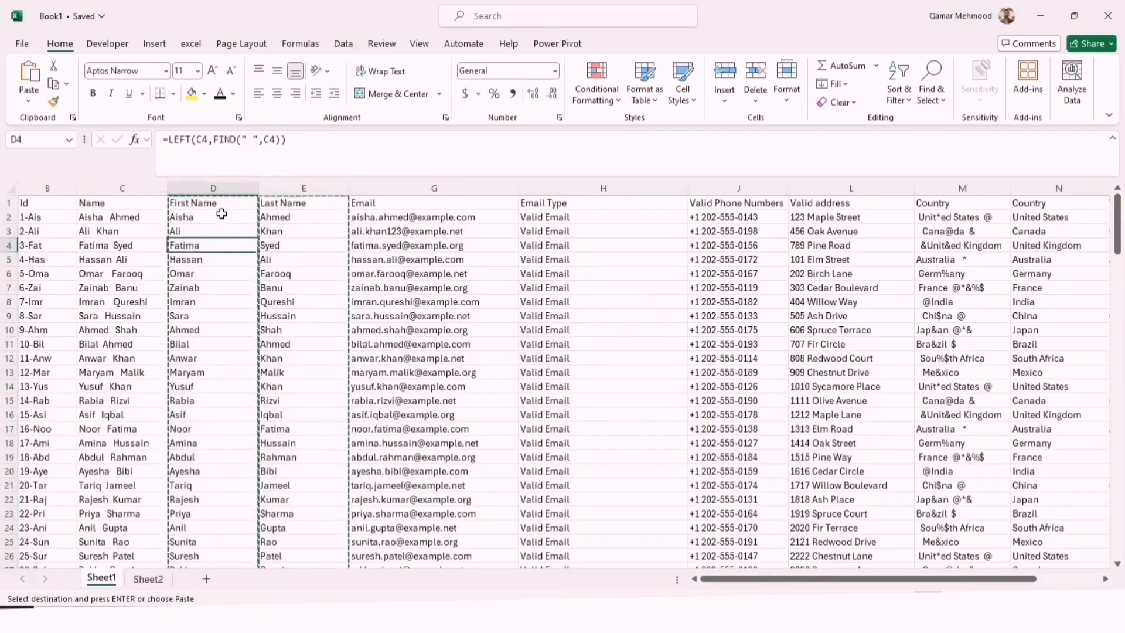
double_click(221, 202)
left_click(215, 183)
right_click(215, 183)
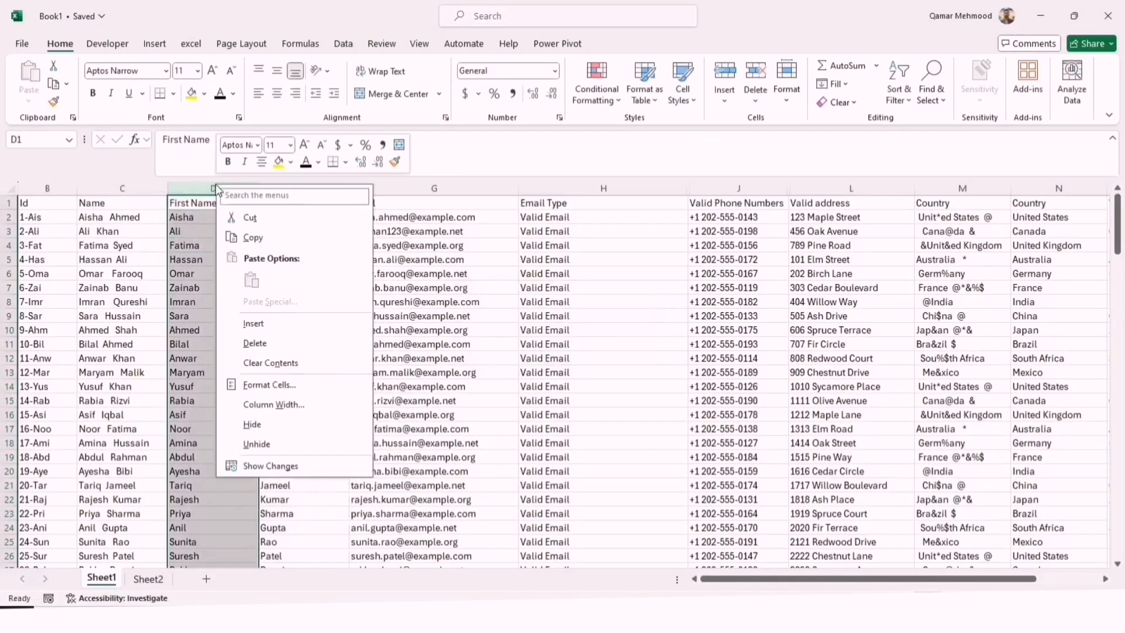
left_click(253, 237)
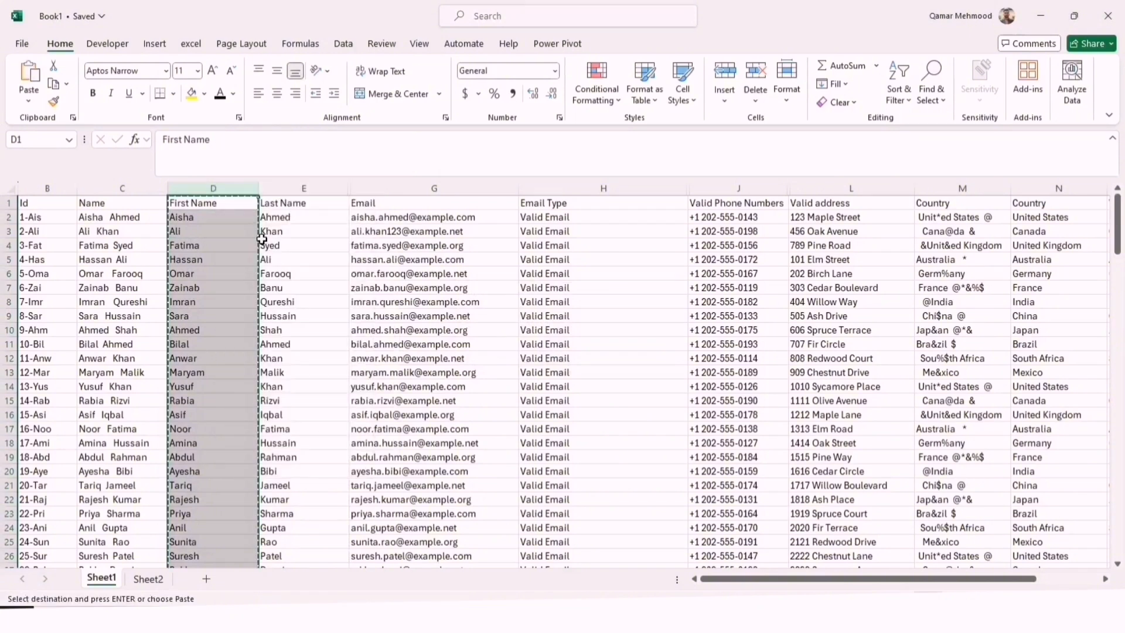
right_click(213, 184)
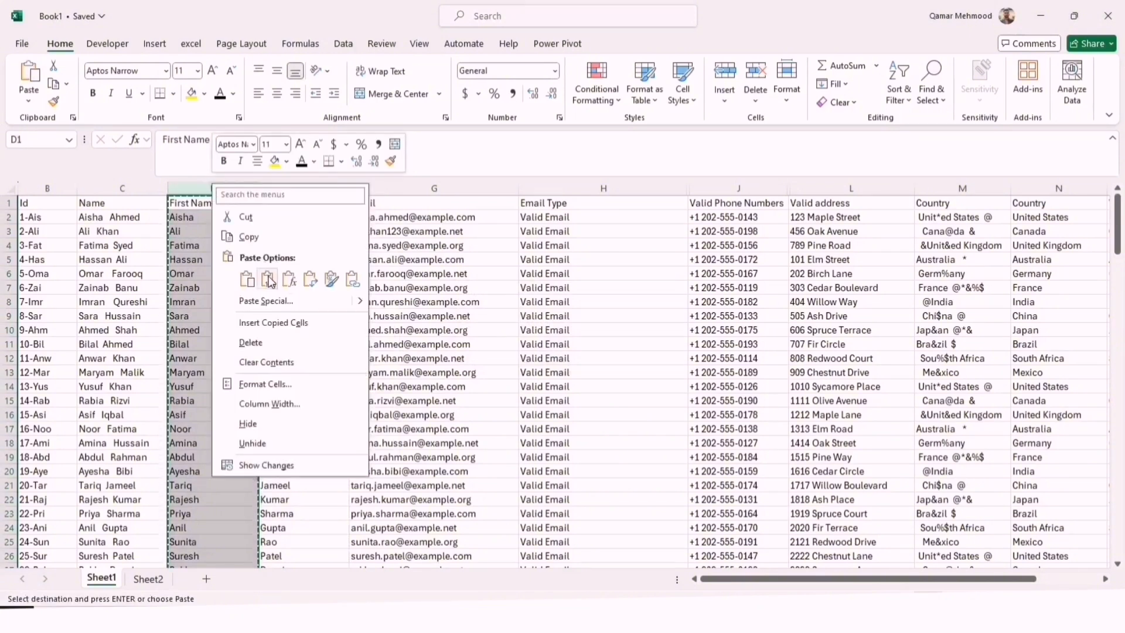
left_click(268, 278)
Replace the formulas in the Last Name column E with their values
left_click(310, 186)
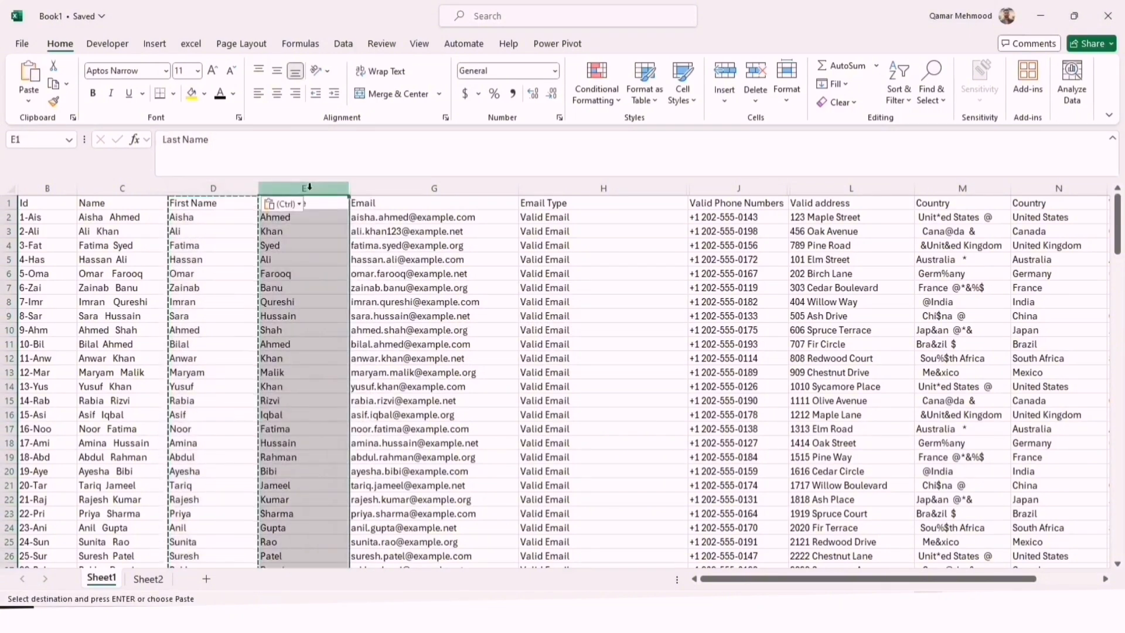
right_click(309, 188)
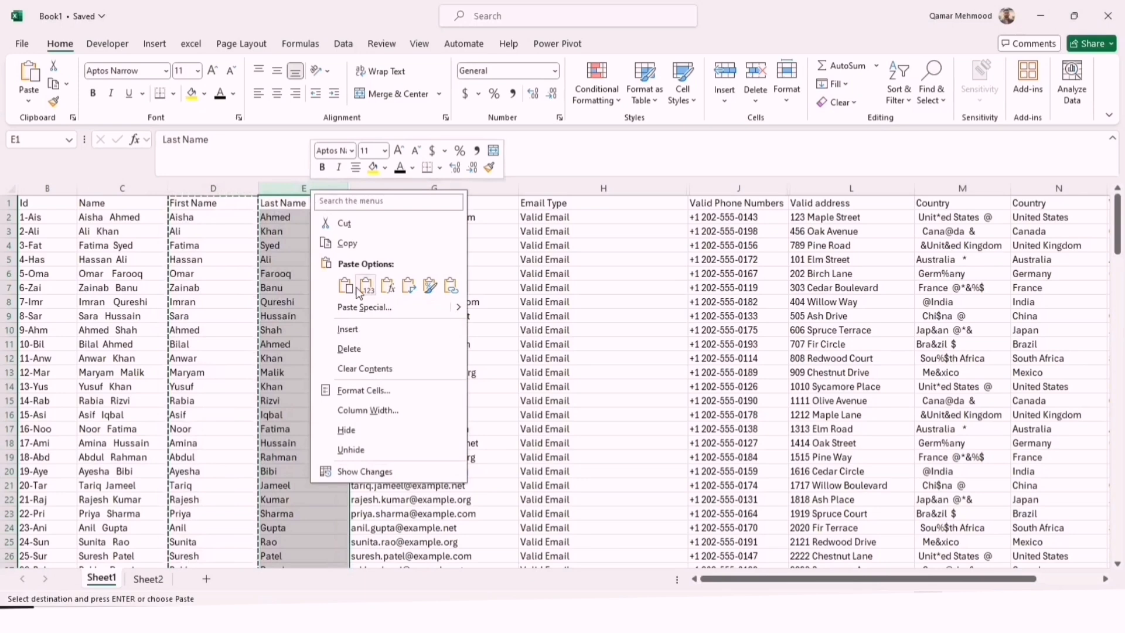
left_click(347, 243)
right_click(313, 181)
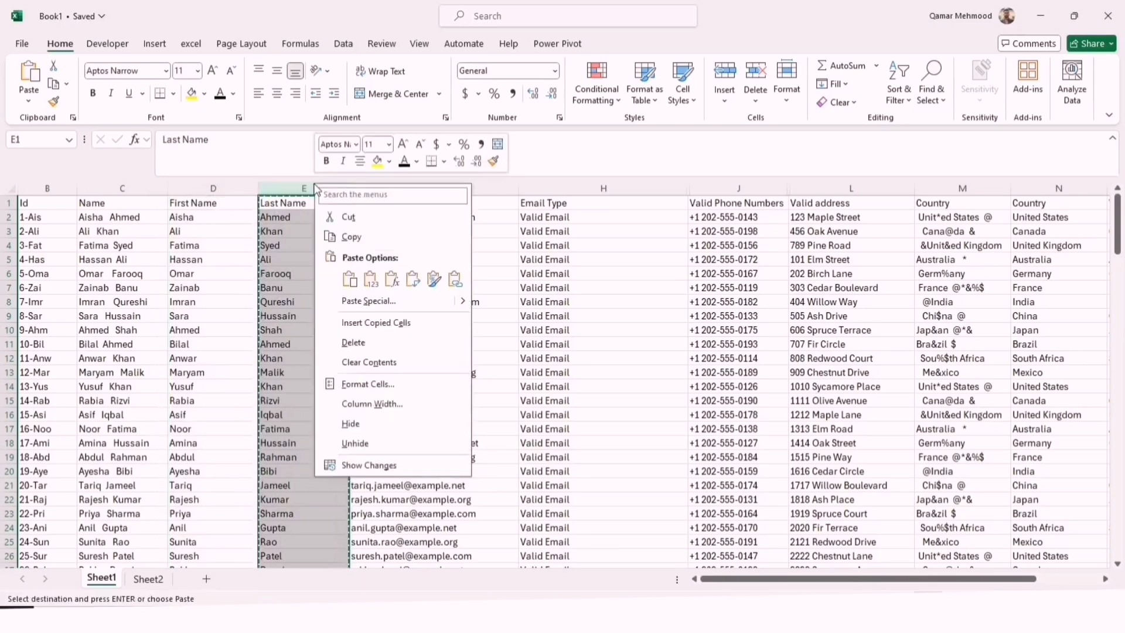
left_click(370, 279)
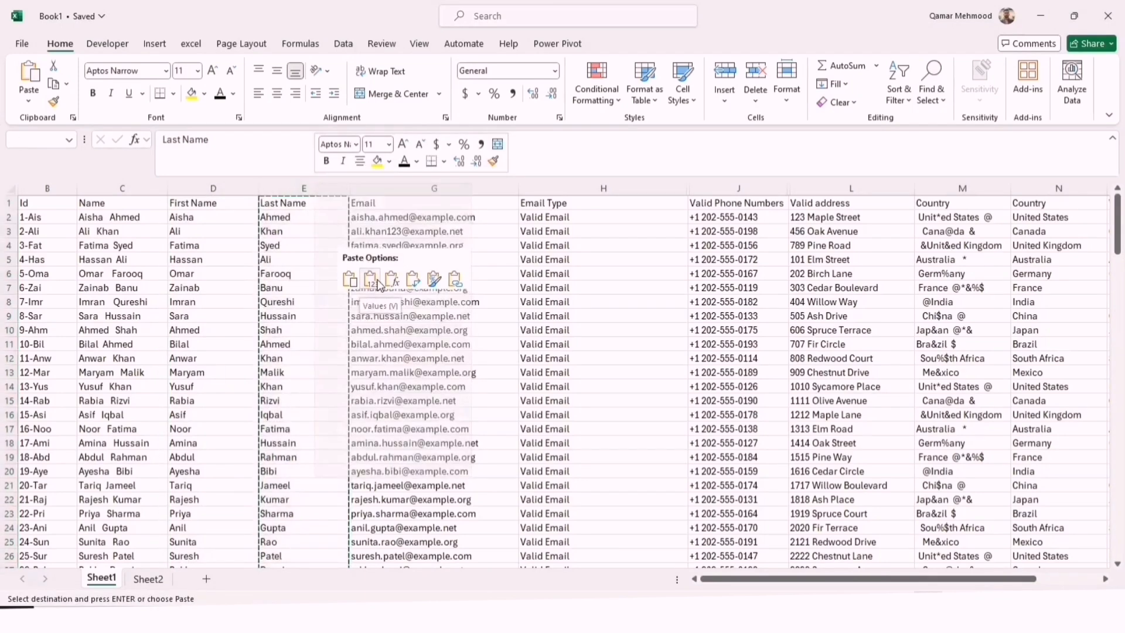
Delete the original full Name column C
left_click(139, 186)
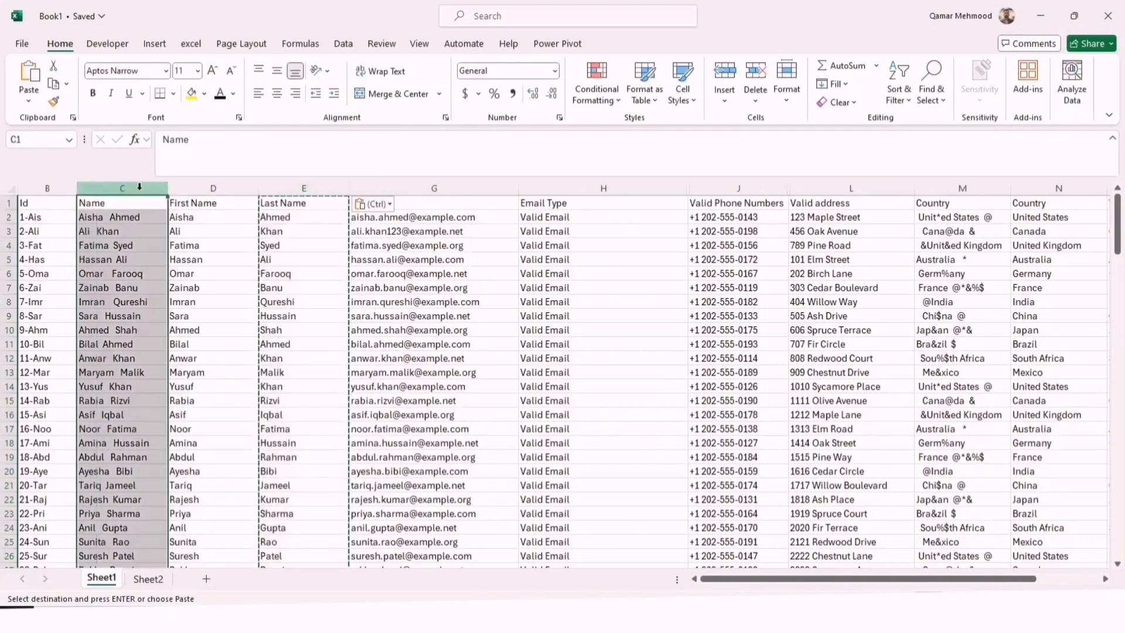
right_click(140, 187)
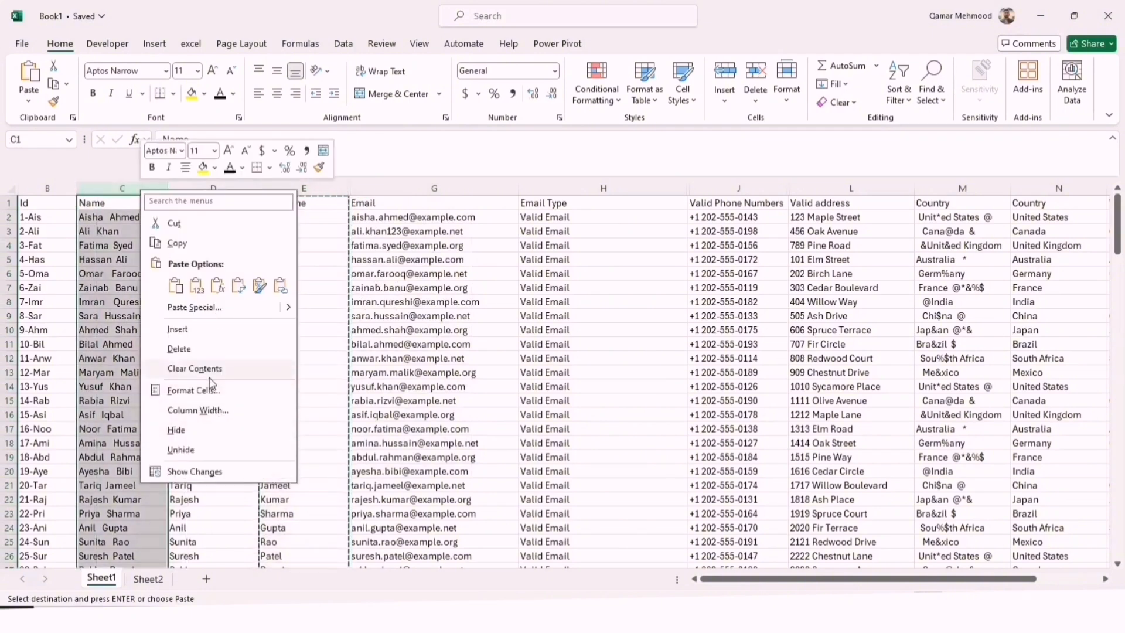
left_click(194, 349)
left_click(295, 341)
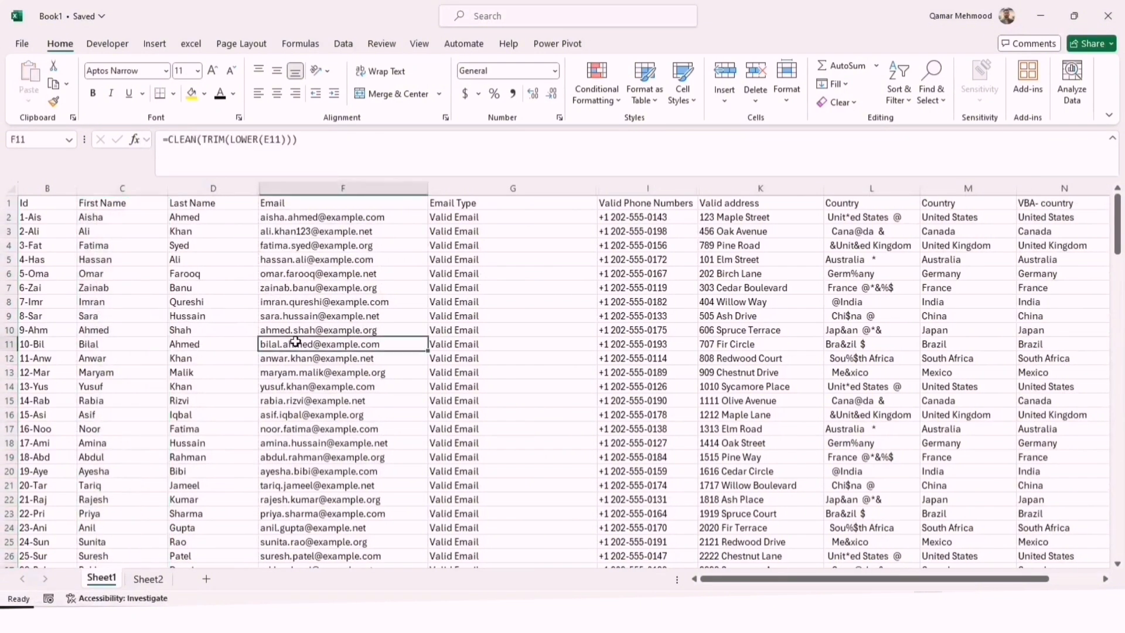
Unhide the original Email column between Last Name and the cleaned Email column
left_click(366, 187)
left_click(256, 187)
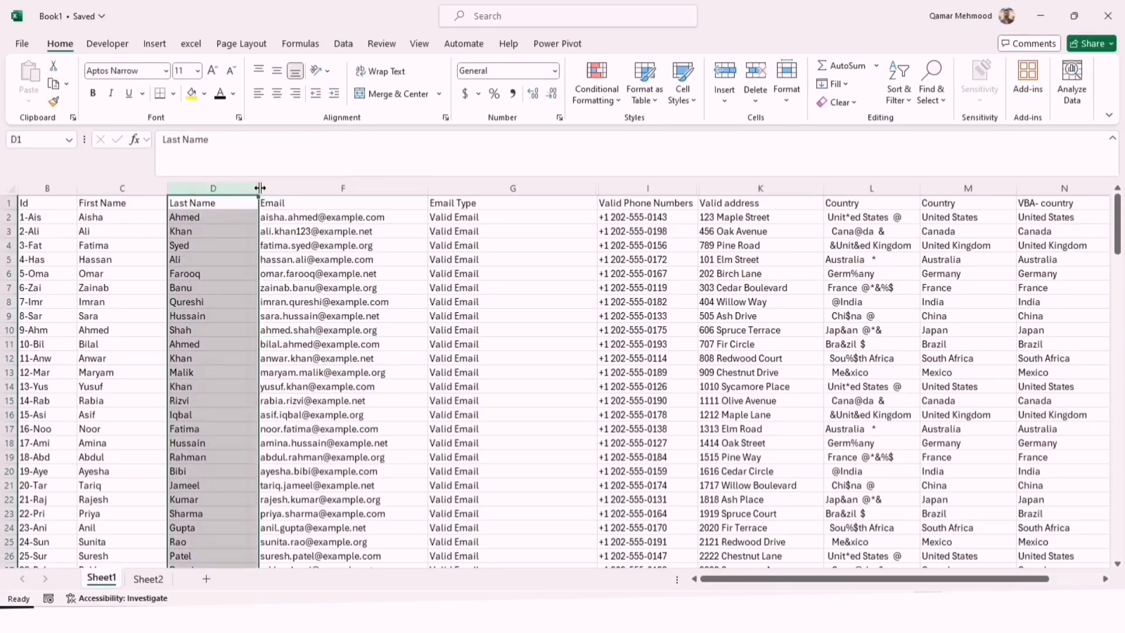
right_click(259, 187)
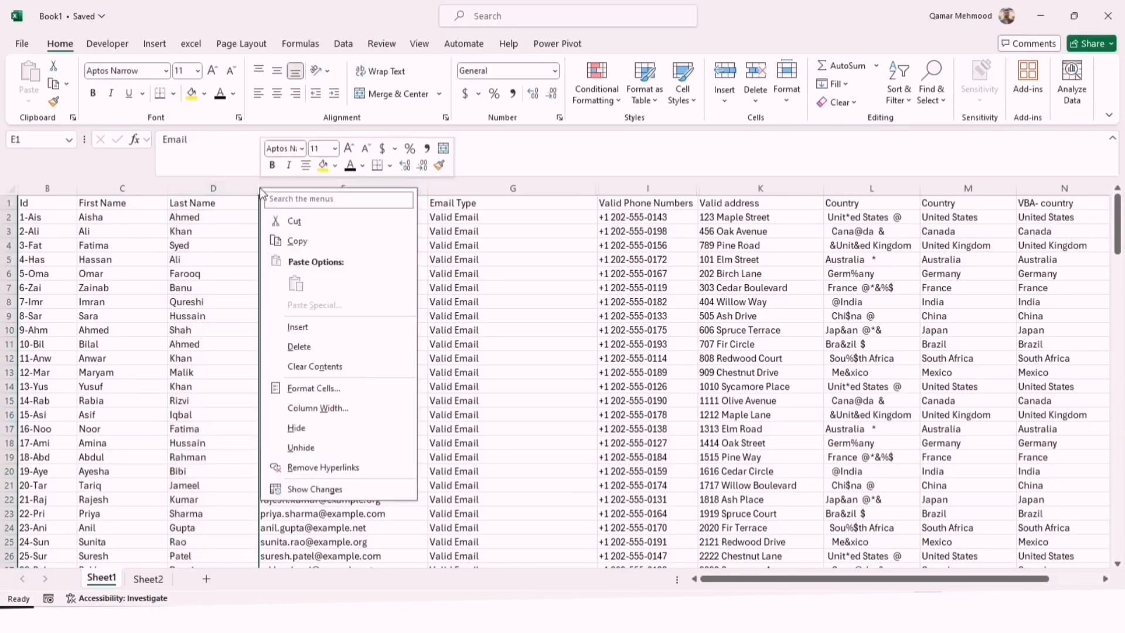
left_click(321, 453)
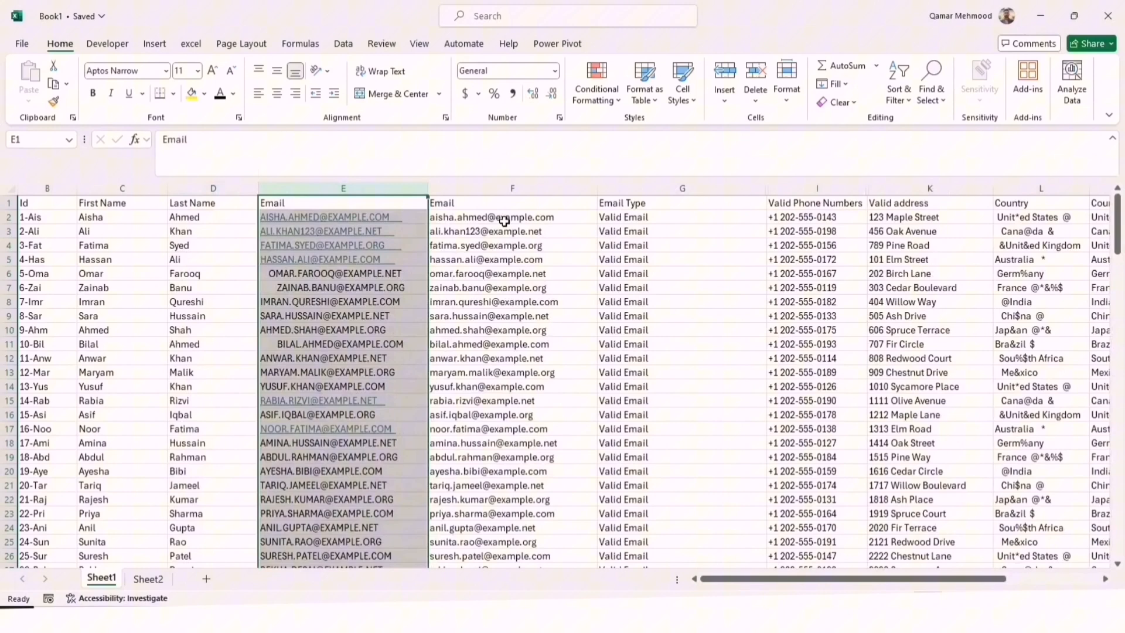
Convert the cleaned lowercase Email column F from formulas to values
left_click(499, 188)
right_click(499, 190)
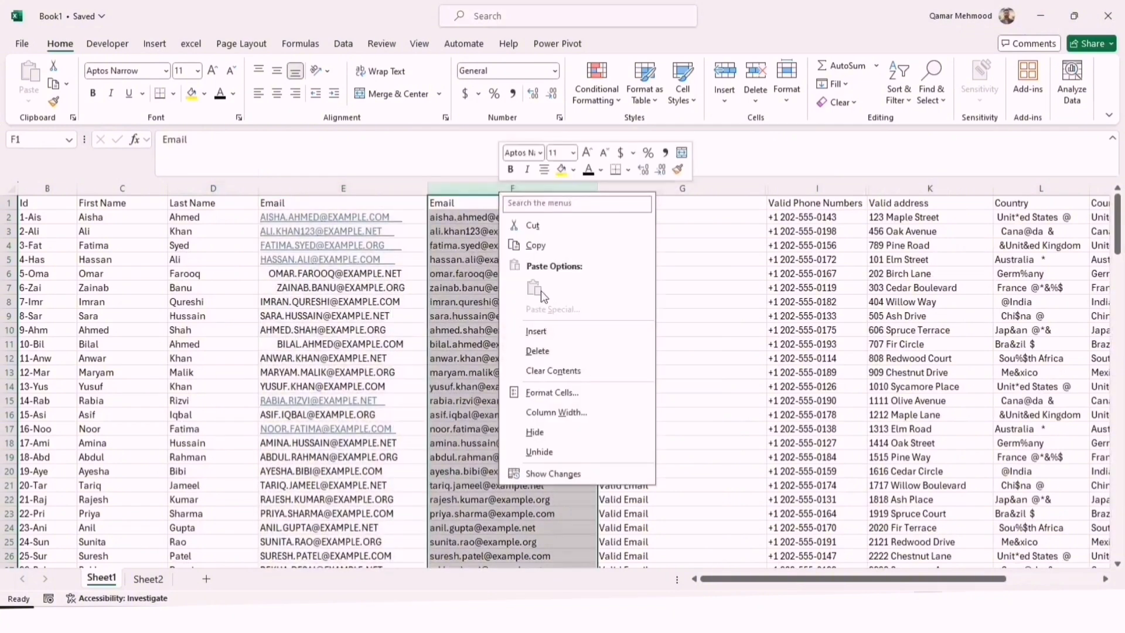
left_click(536, 246)
right_click(510, 186)
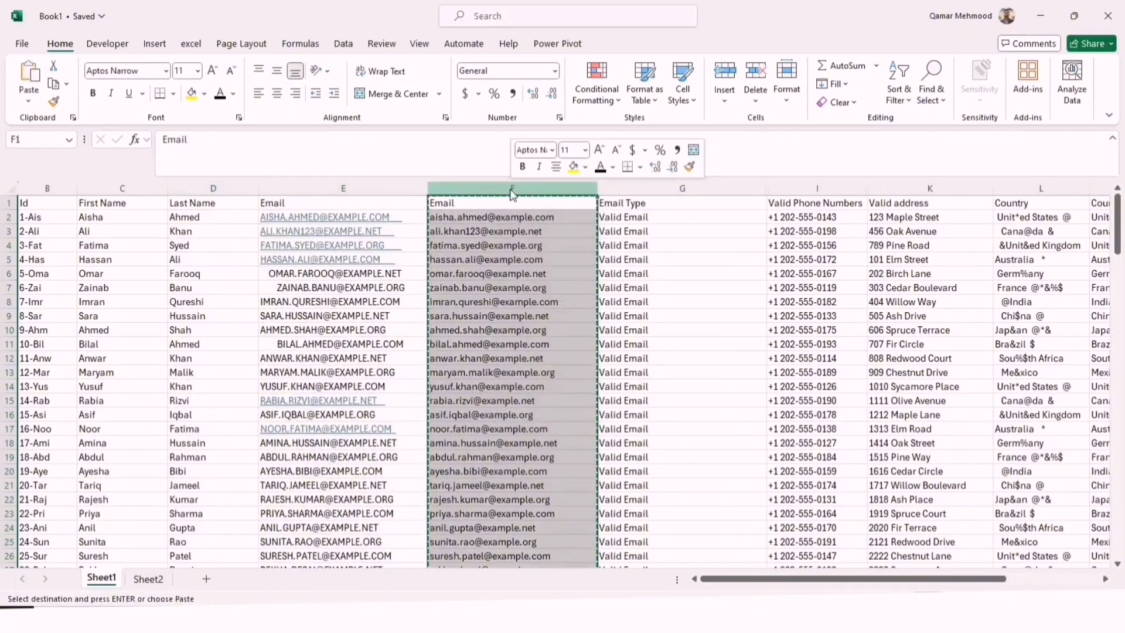
left_click(571, 289)
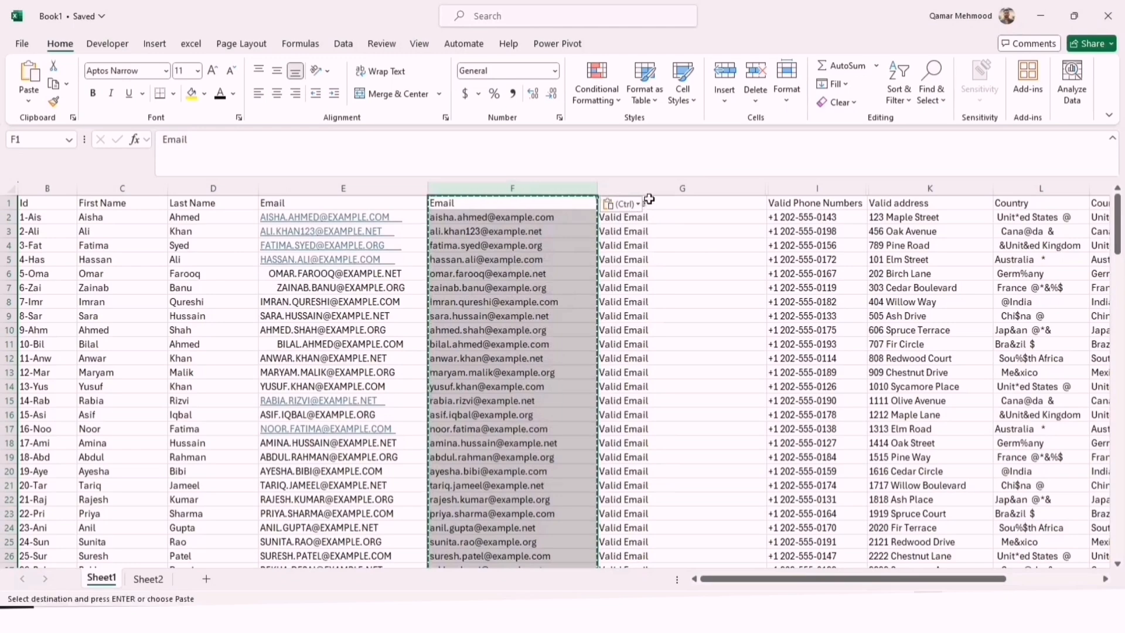
Delete the original uppercase Email column E and unhide the Phone Number column beside Email Type
left_click(645, 188)
right_click(373, 189)
left_click(410, 350)
double_click(600, 192)
Copy the Valid Phone Numbers column H and paste it in place as values
left_click(724, 186)
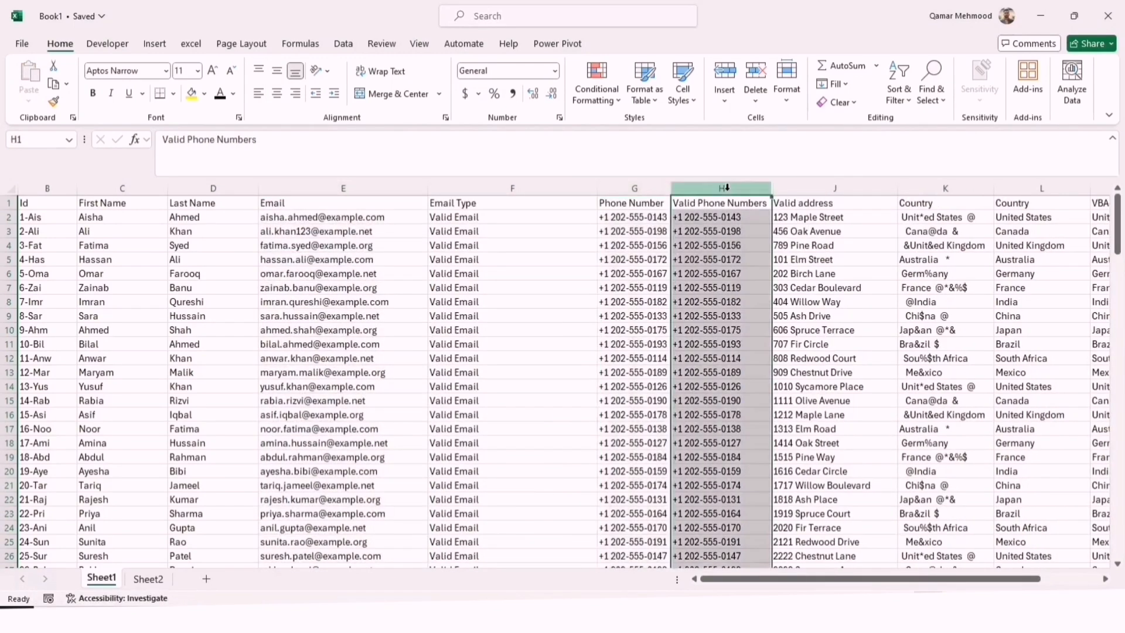
right_click(725, 186)
left_click(753, 246)
right_click(712, 186)
left_click(772, 289)
Delete the original Phone Number column G and unhide the original Address column
right_click(642, 185)
left_click(680, 350)
right_click(698, 187)
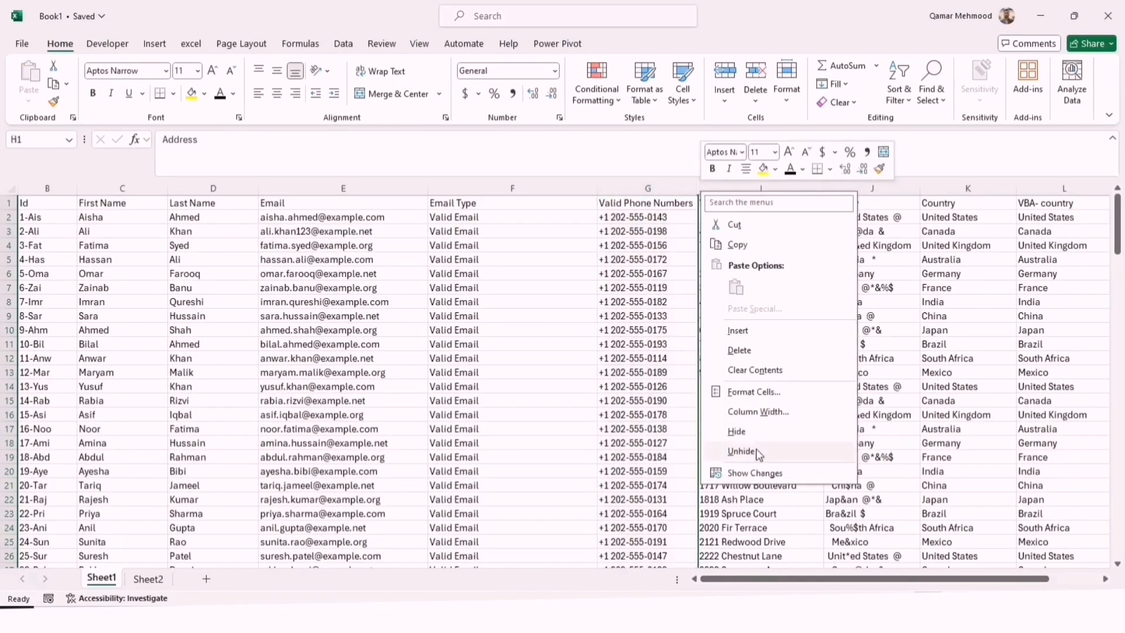
left_click(758, 451)
Convert the Valid address column to values and delete the original Address column H
right_click(856, 187)
left_click(896, 243)
right_click(864, 187)
left_click(919, 290)
right_click(787, 187)
left_click(826, 348)
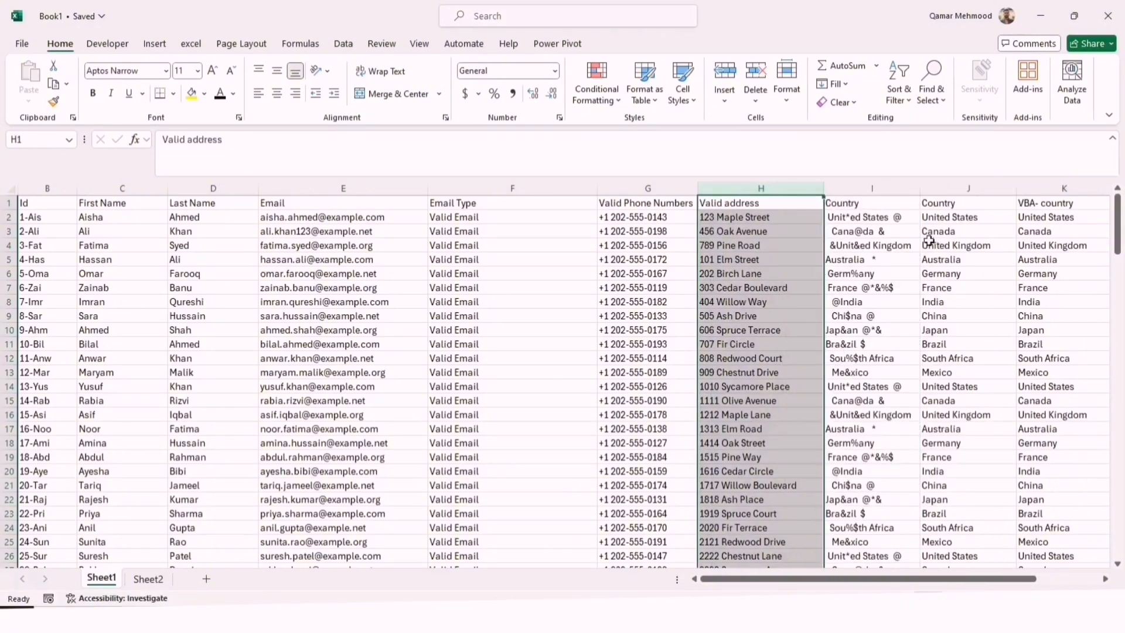
Convert the cleaned Country column J from formulas to values
right_click(939, 187)
left_click(972, 243)
right_click(965, 187)
left_click(1019, 288)
Delete the VBA- country column K and the uncleaned Country column I
left_click(1067, 185)
key("Delete")
scroll(1067, 184, "right", 3)
left_click(562, 187)
key("ctrl+z")
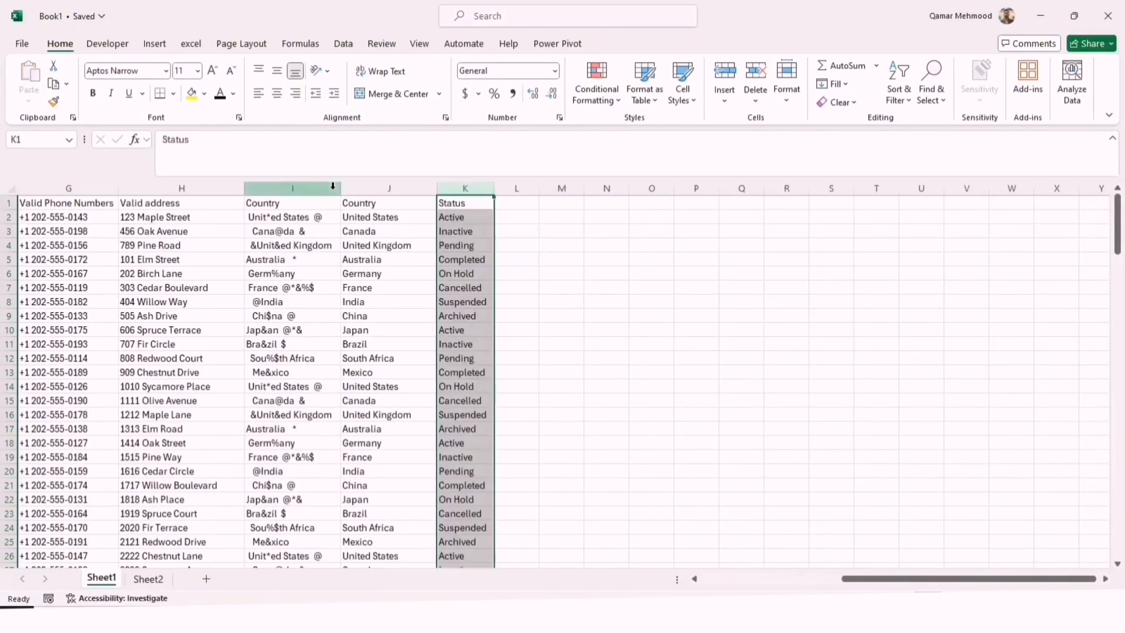
right_click(326, 187)
left_click(365, 345)
Unhide the original Id column A and convert the new Id column B to values
left_click_drag(972, 580, 820, 579)
right_click(22, 186)
left_click(62, 446)
right_click(102, 187)
left_click(139, 240)
right_click(119, 187)
left_click(177, 287)
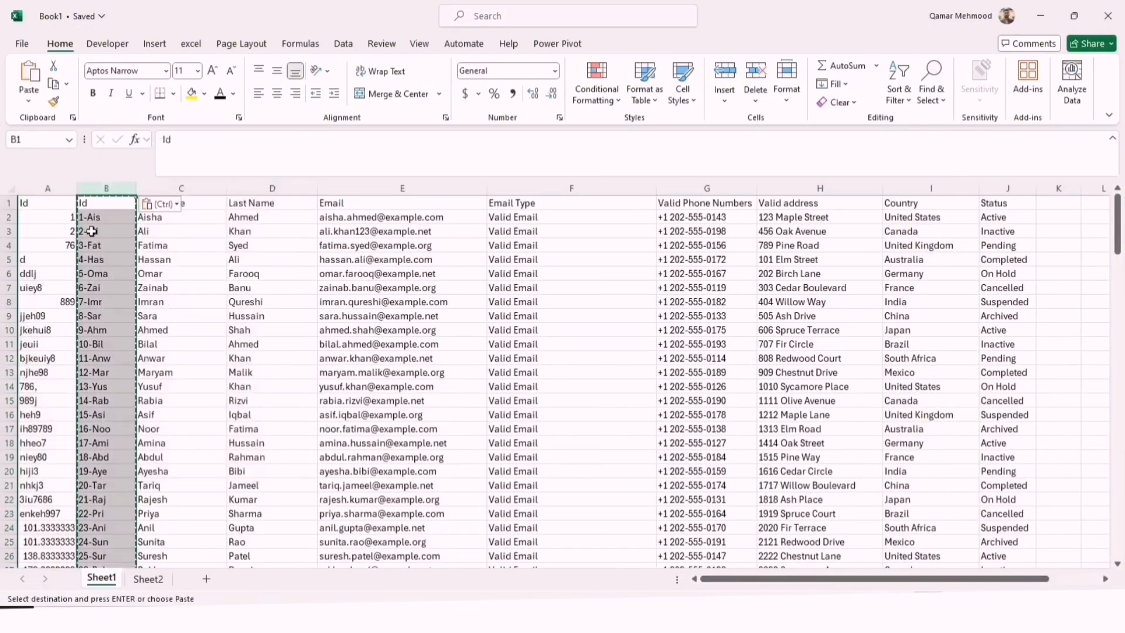
Delete the original Id column A
right_click(37, 187)
left_click(76, 345)
left_click(351, 330)
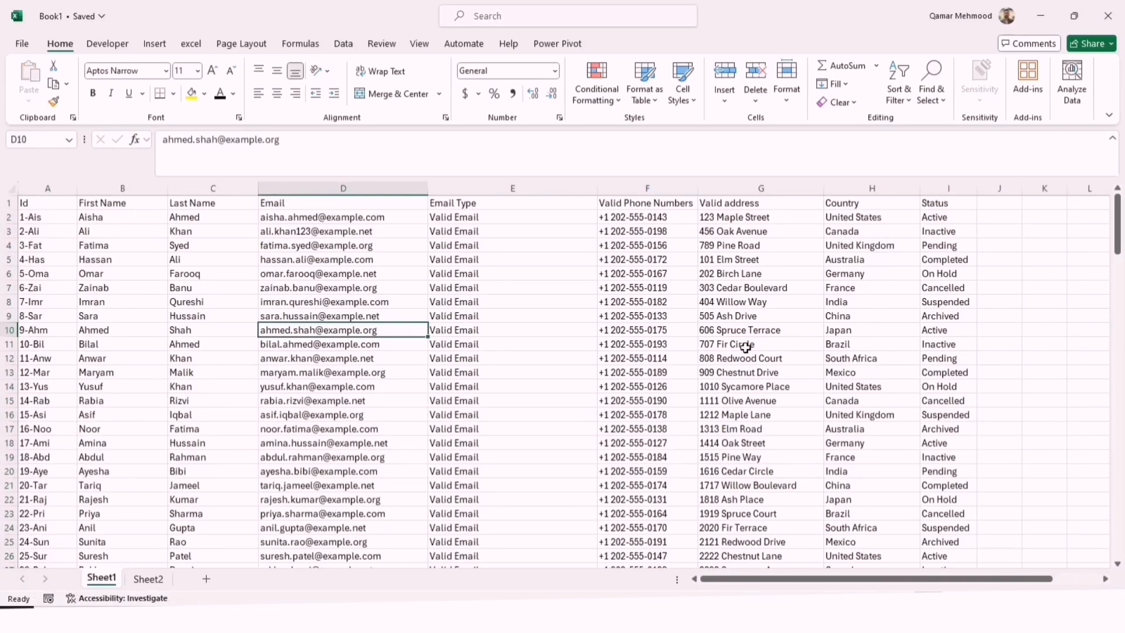
Format the cleaned data range A1:I151 as a table with headers
key("ctrl+a")
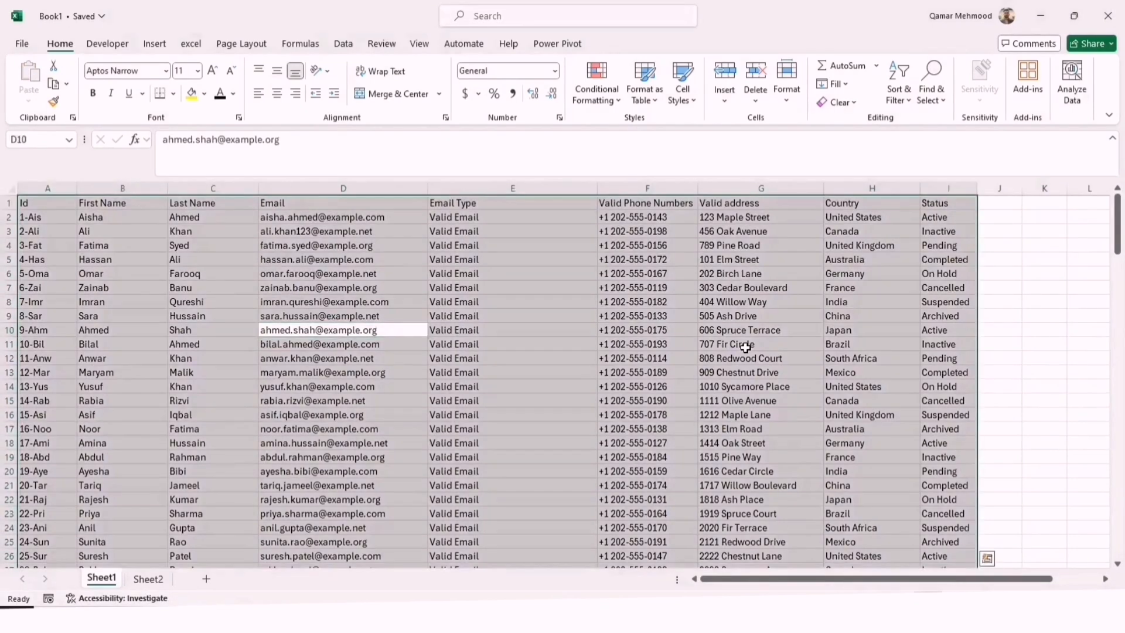
key("ctrl+t")
left_click(745, 347, "ctrl")
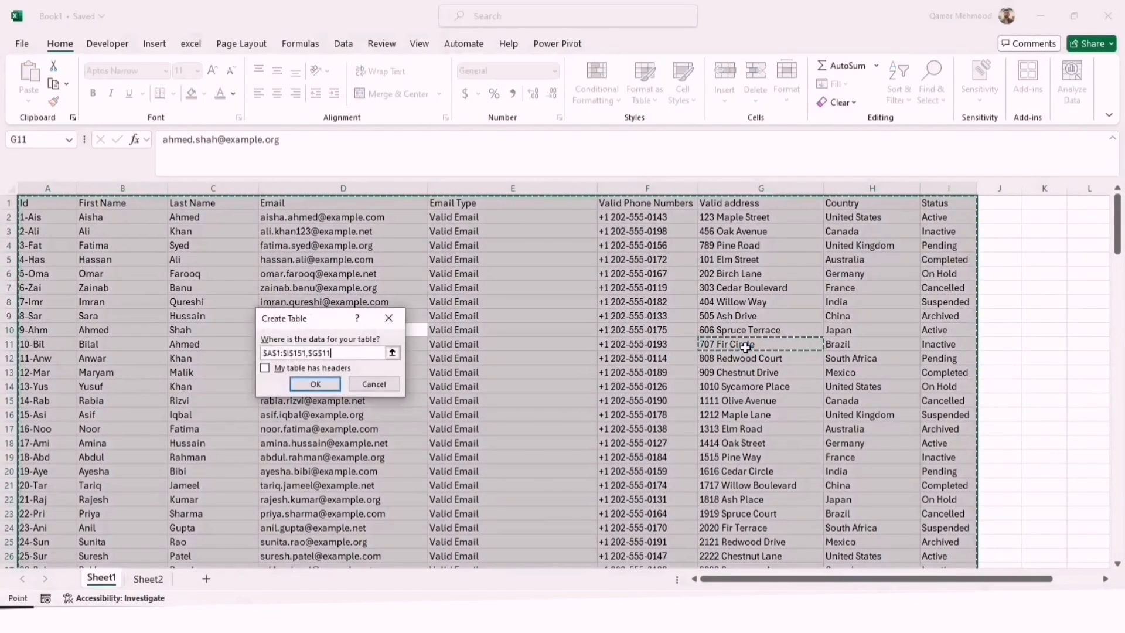
left_click(293, 368)
left_click(324, 385)
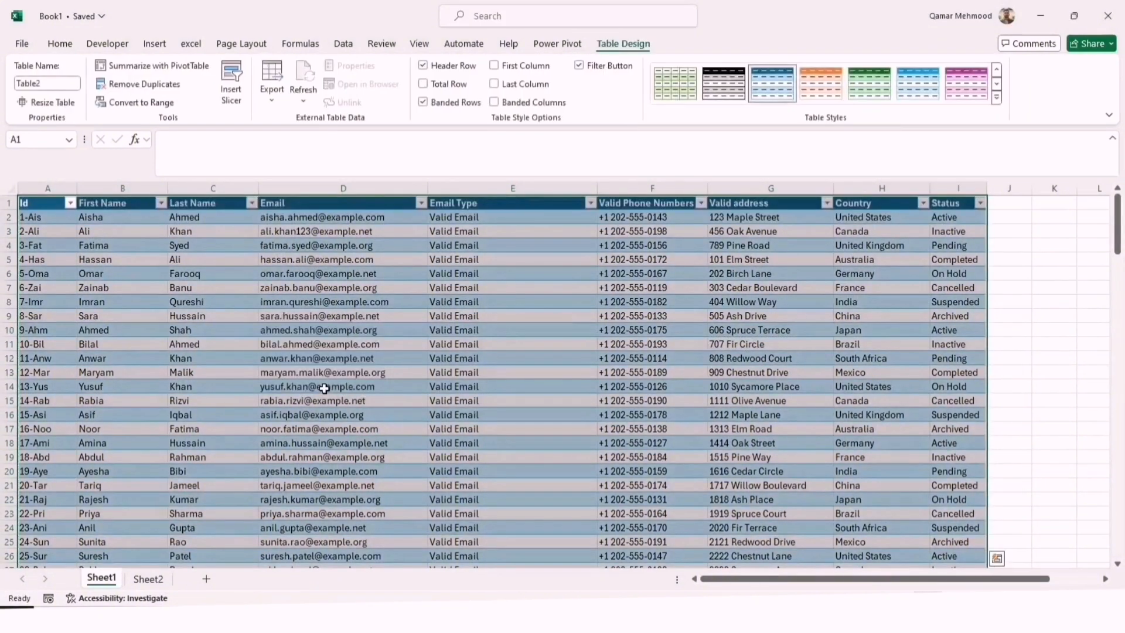
left_click(450, 456)
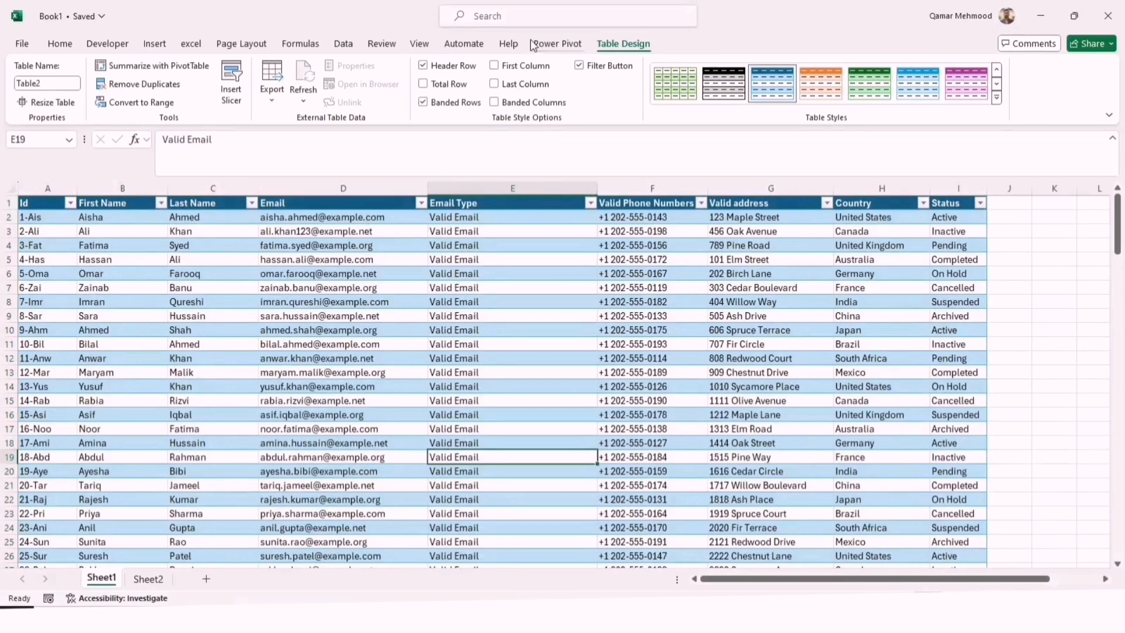
Run Remove Duplicates on the table with all columns checked and headers included
left_click(59, 44)
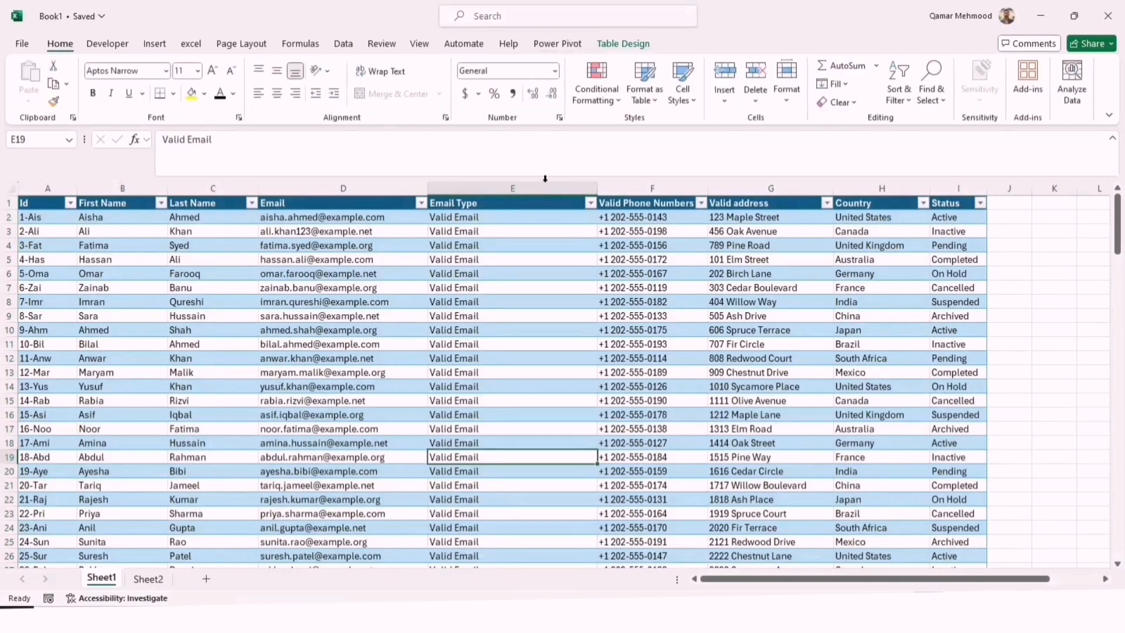
left_click(629, 39)
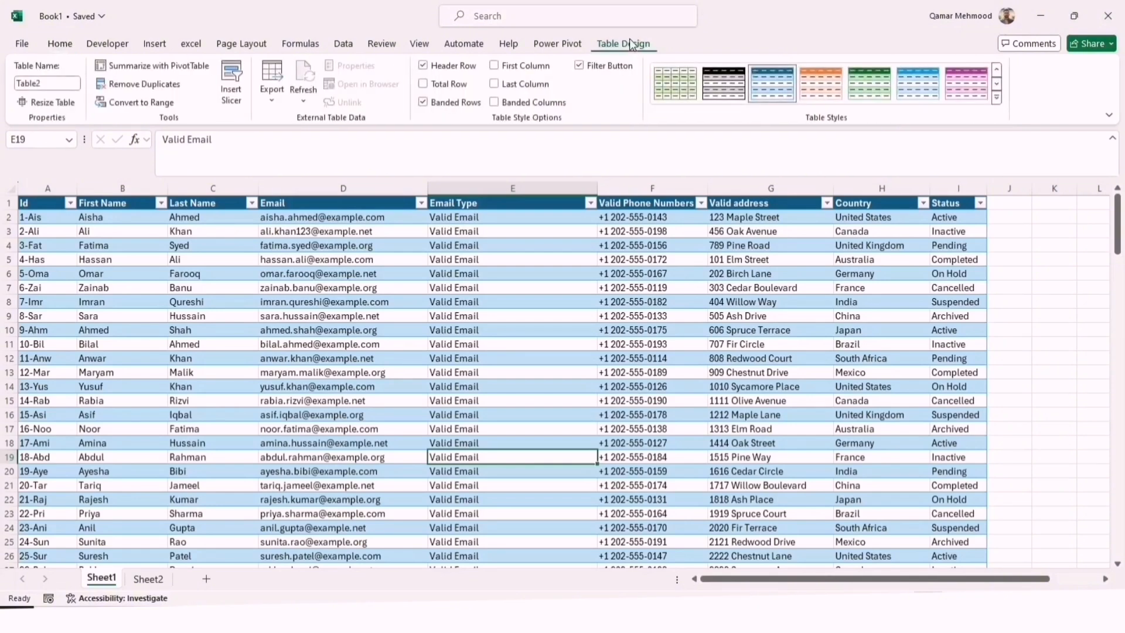
left_click(145, 85)
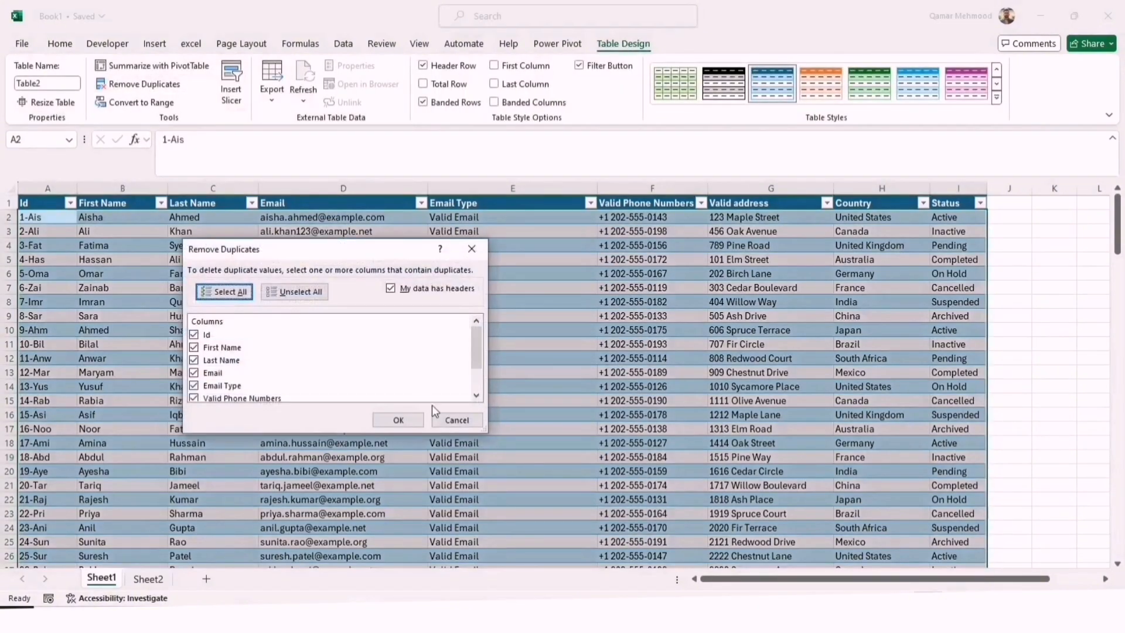
left_click(404, 420)
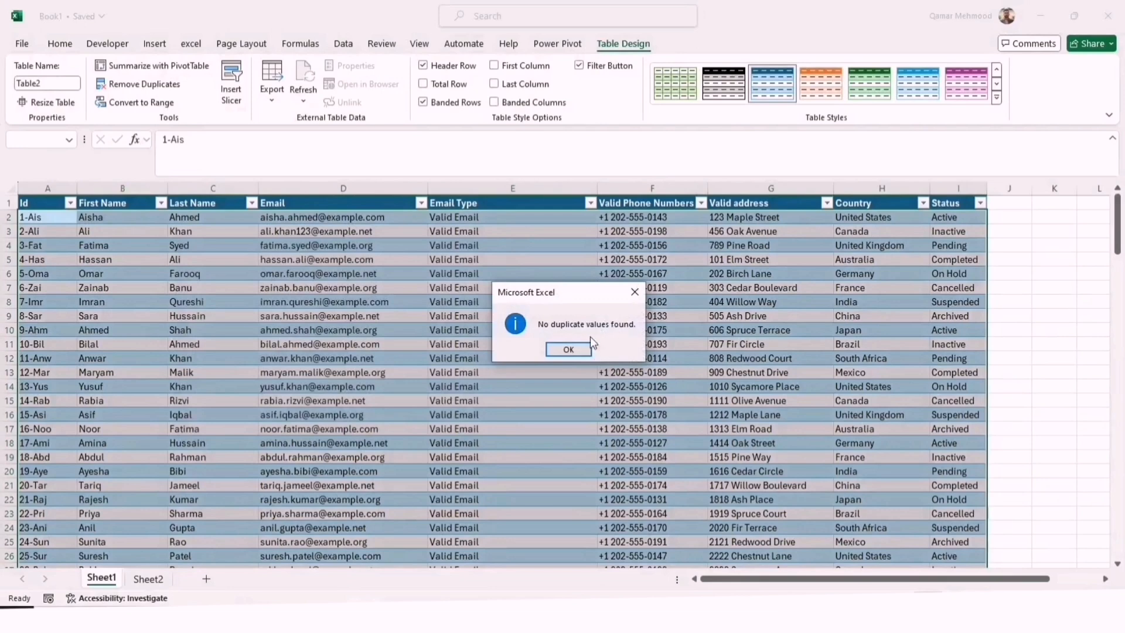
left_click(568, 349)
left_click(513, 457)
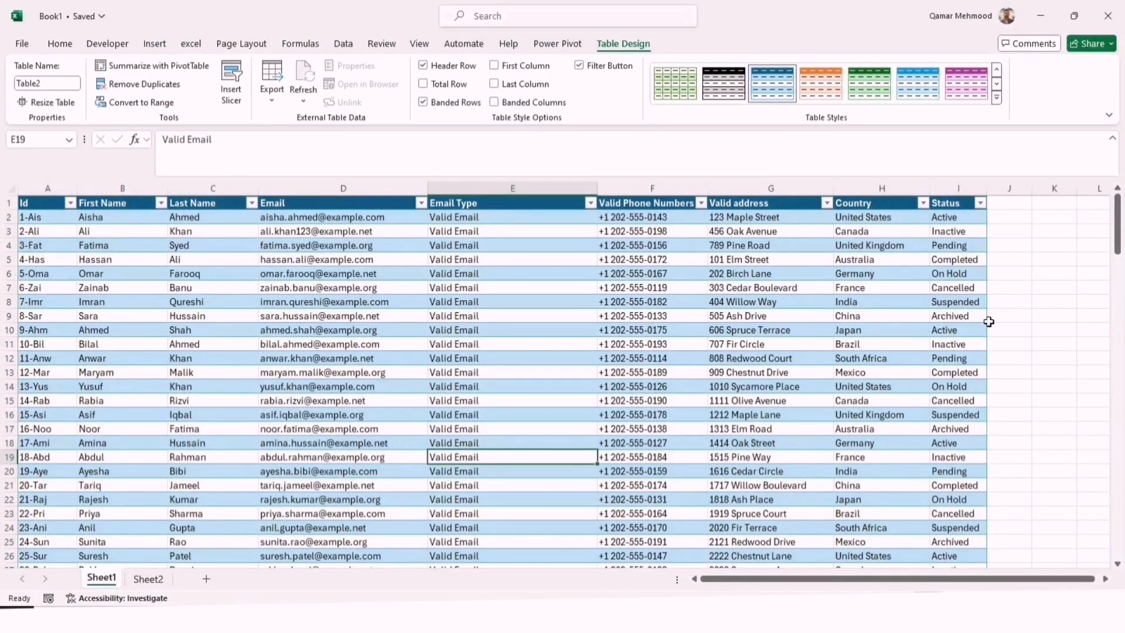
left_click(1028, 328)
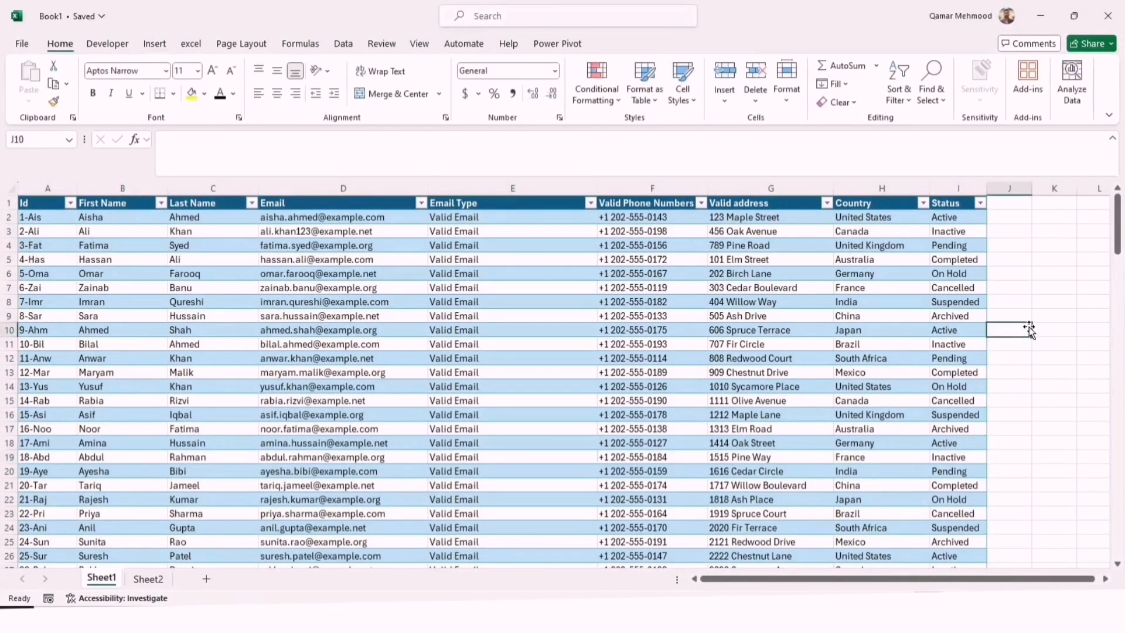